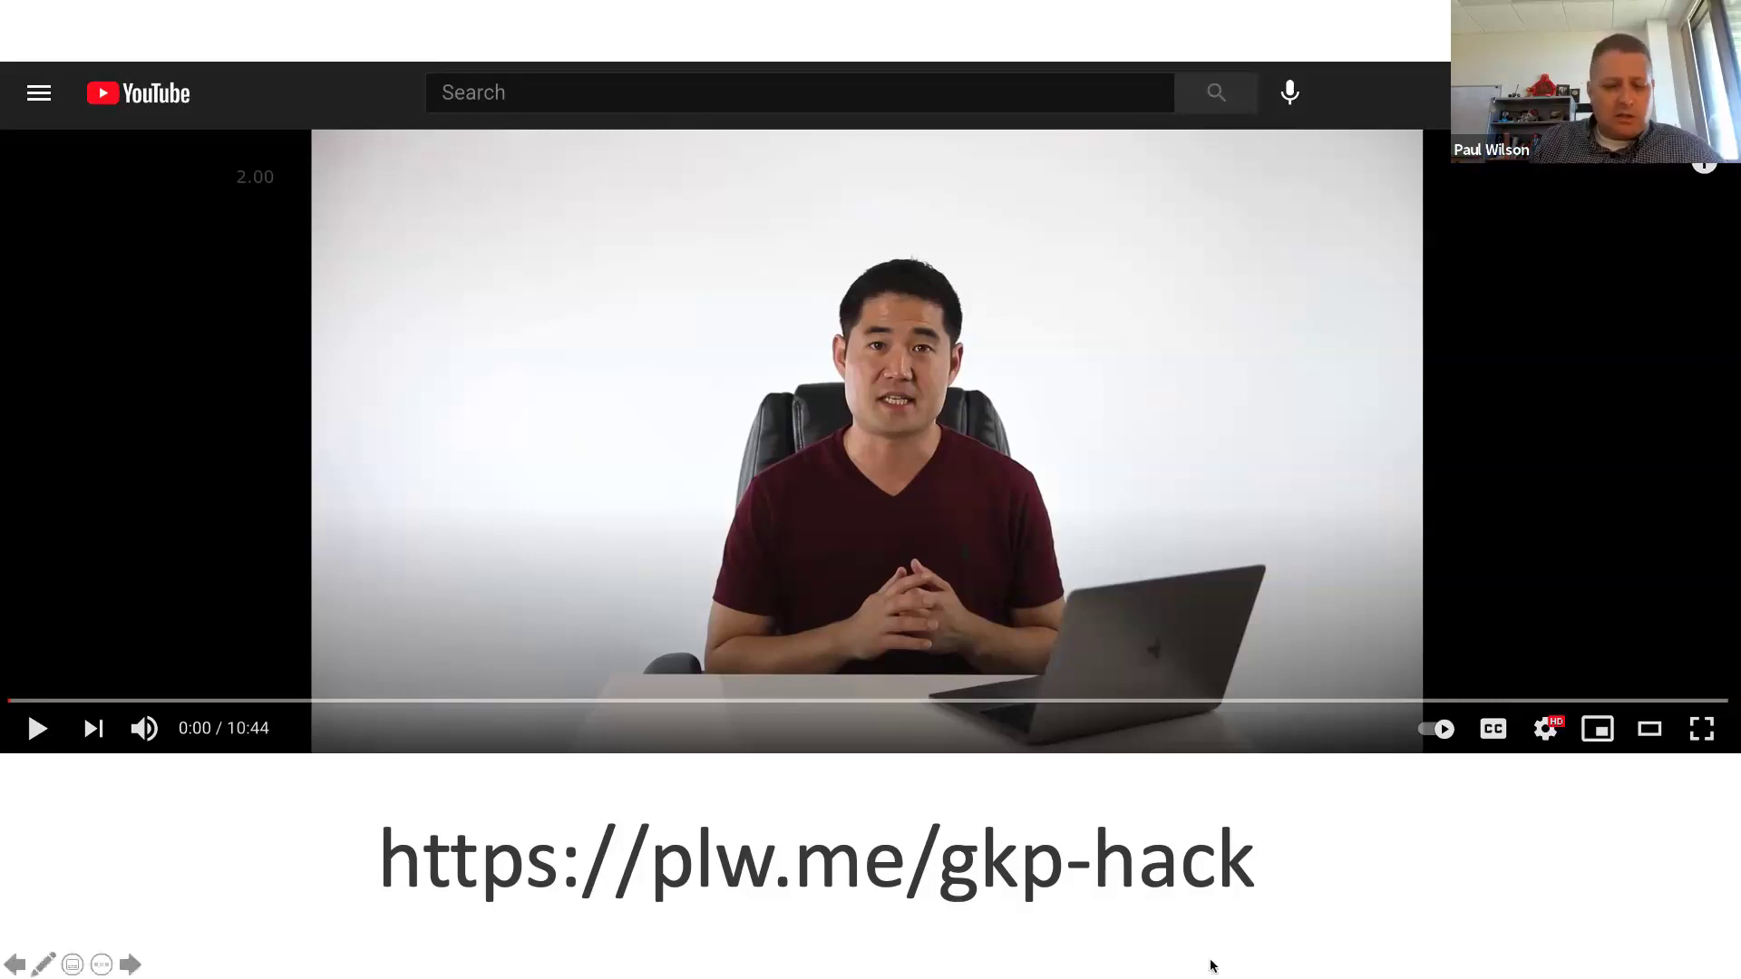
Step: Switch to Chrome and review the Seed KWs, Your KWs, Competitors' KWs and Selected KWs sheets of the keyword analysis spreadsheet
key("super+Tab")
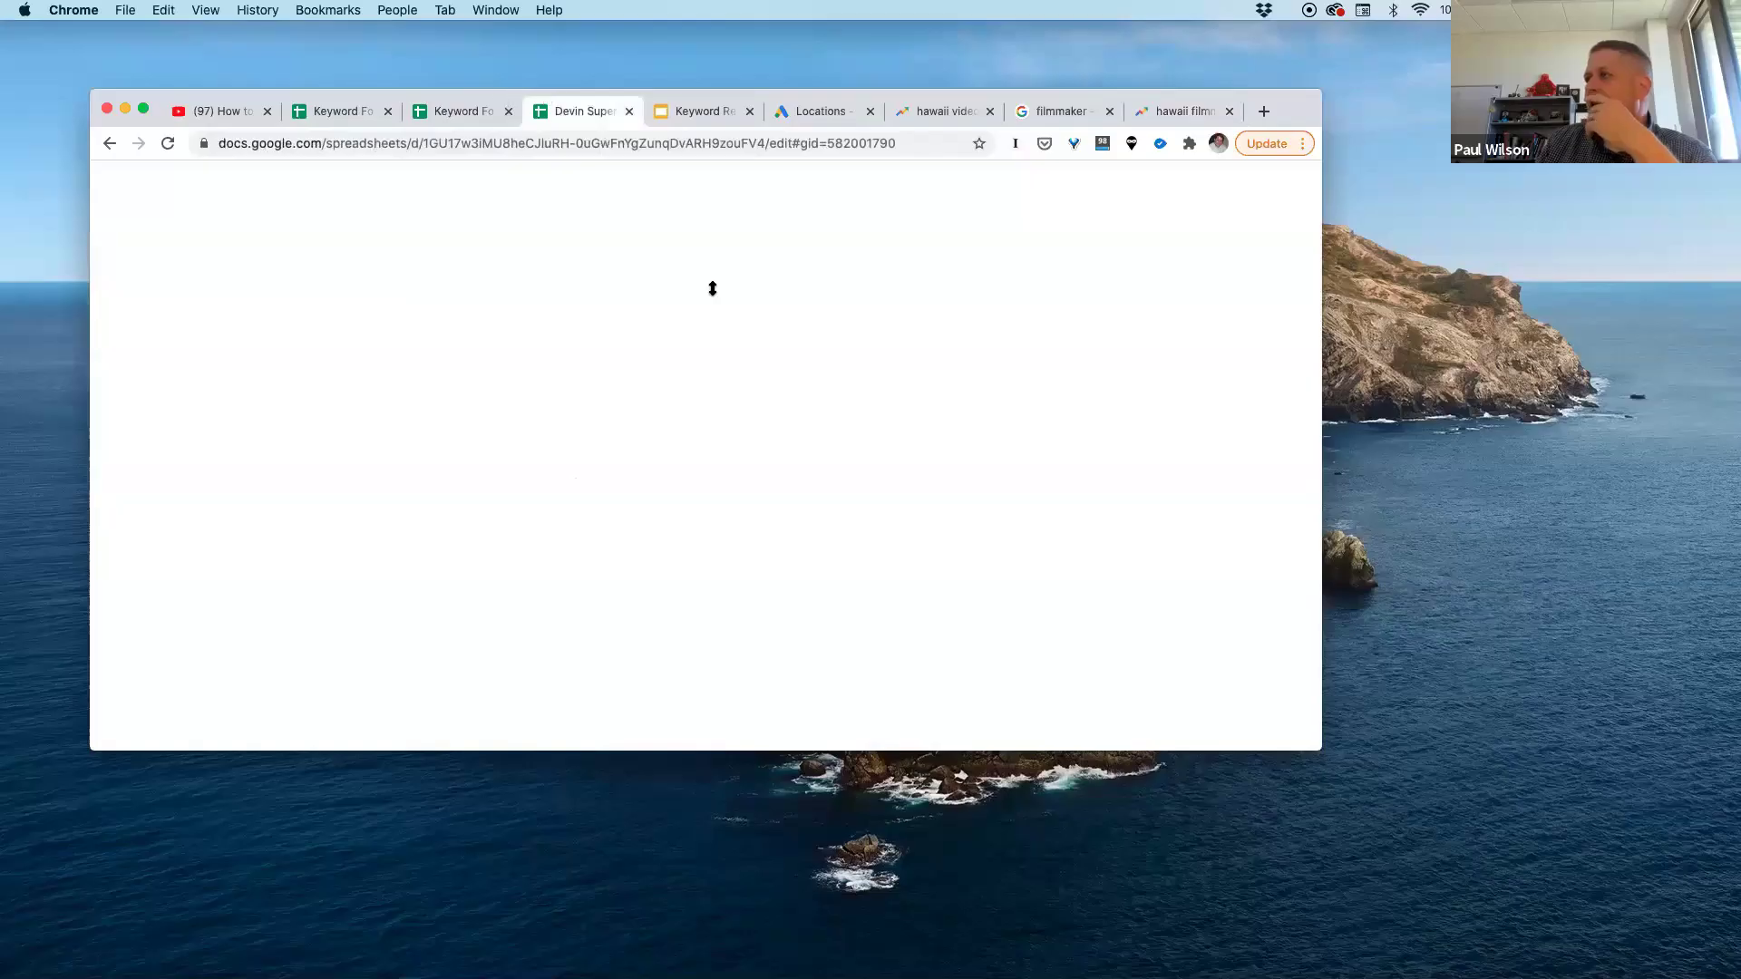
left_click(462, 734)
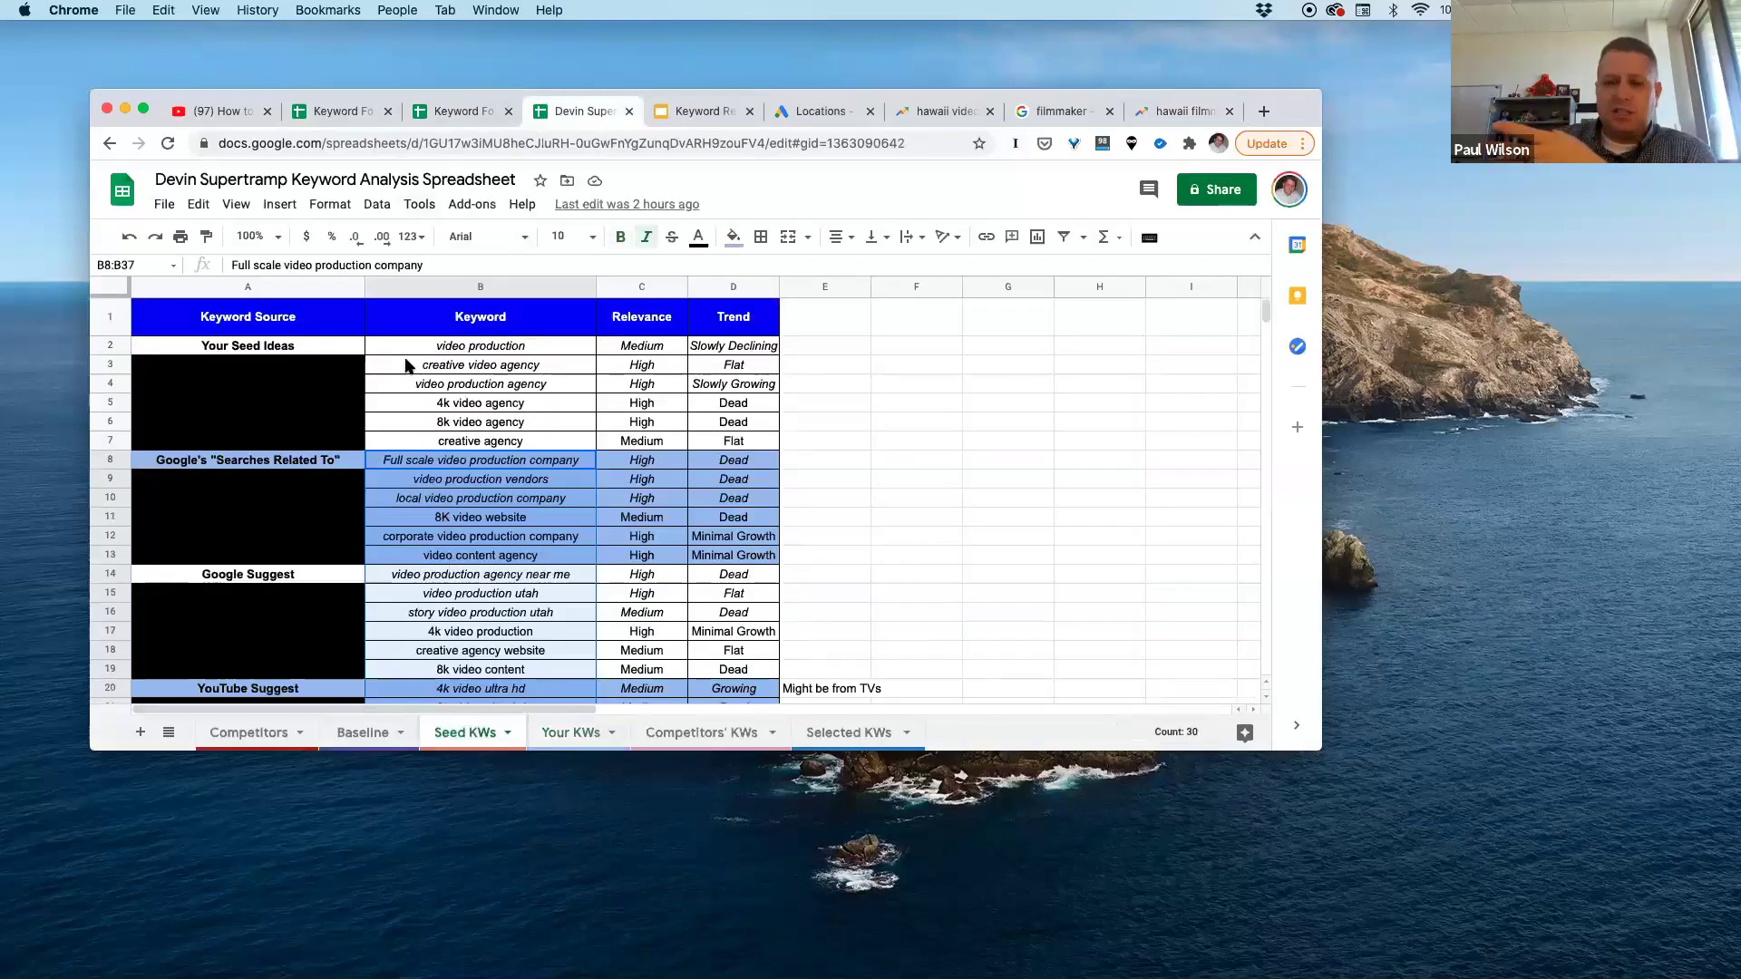
left_click(572, 735)
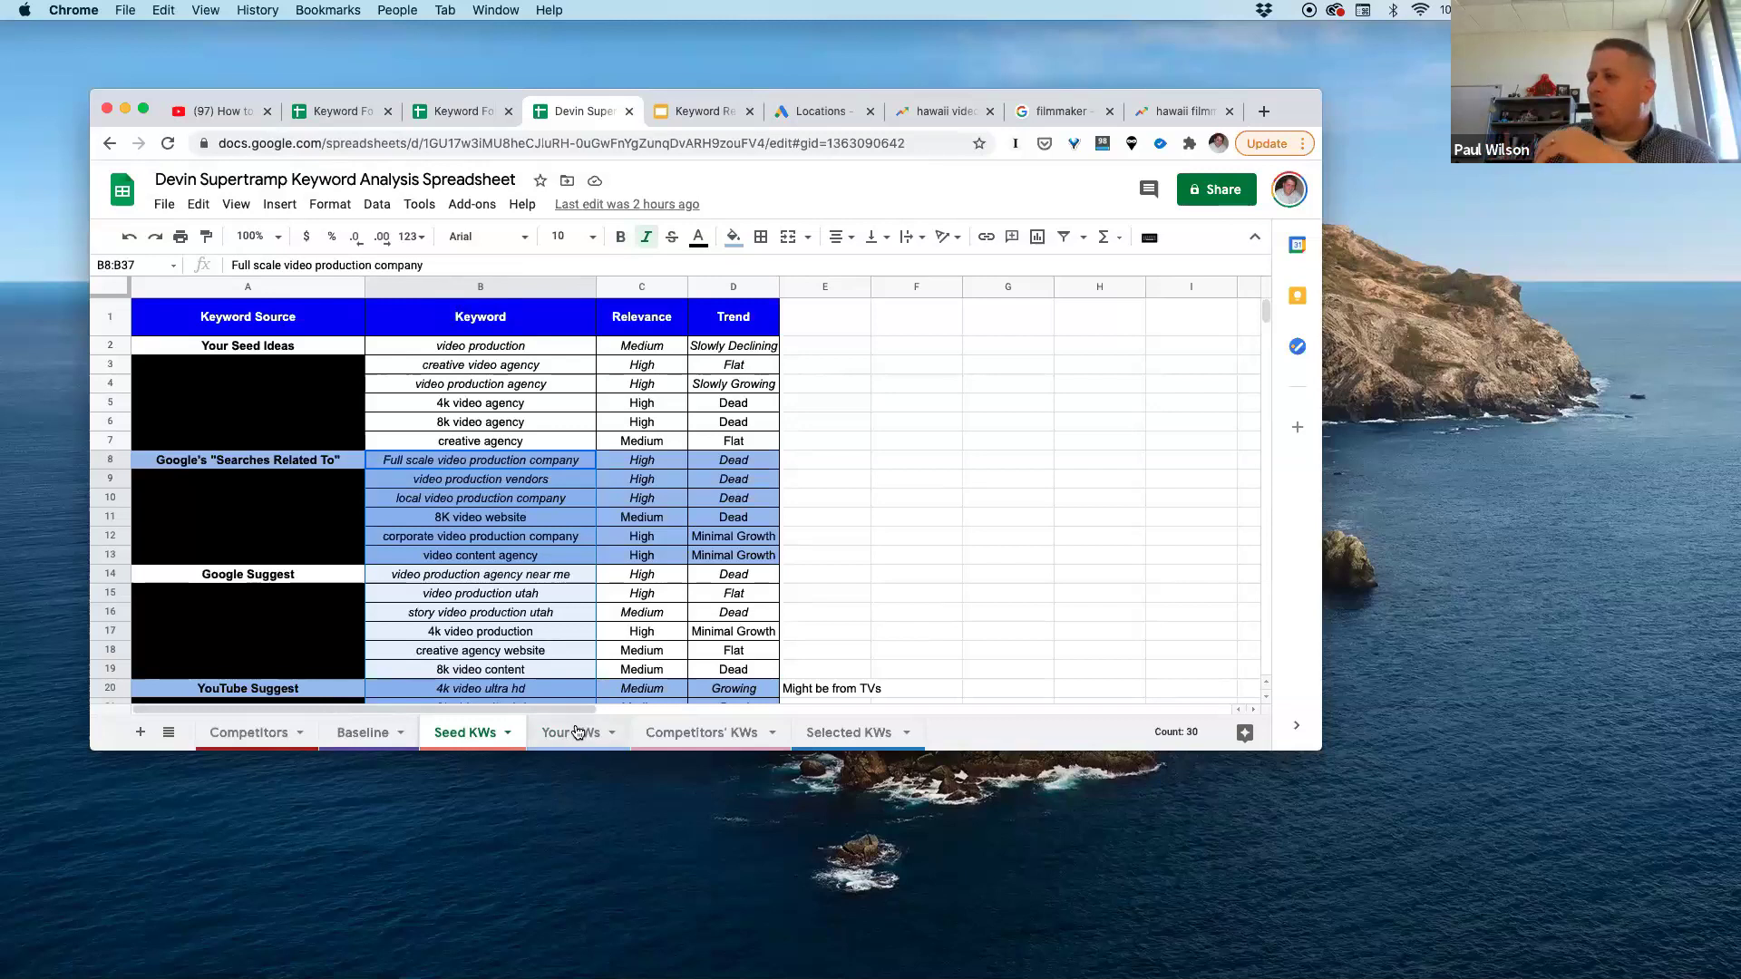
left_click(707, 736)
left_click(848, 735)
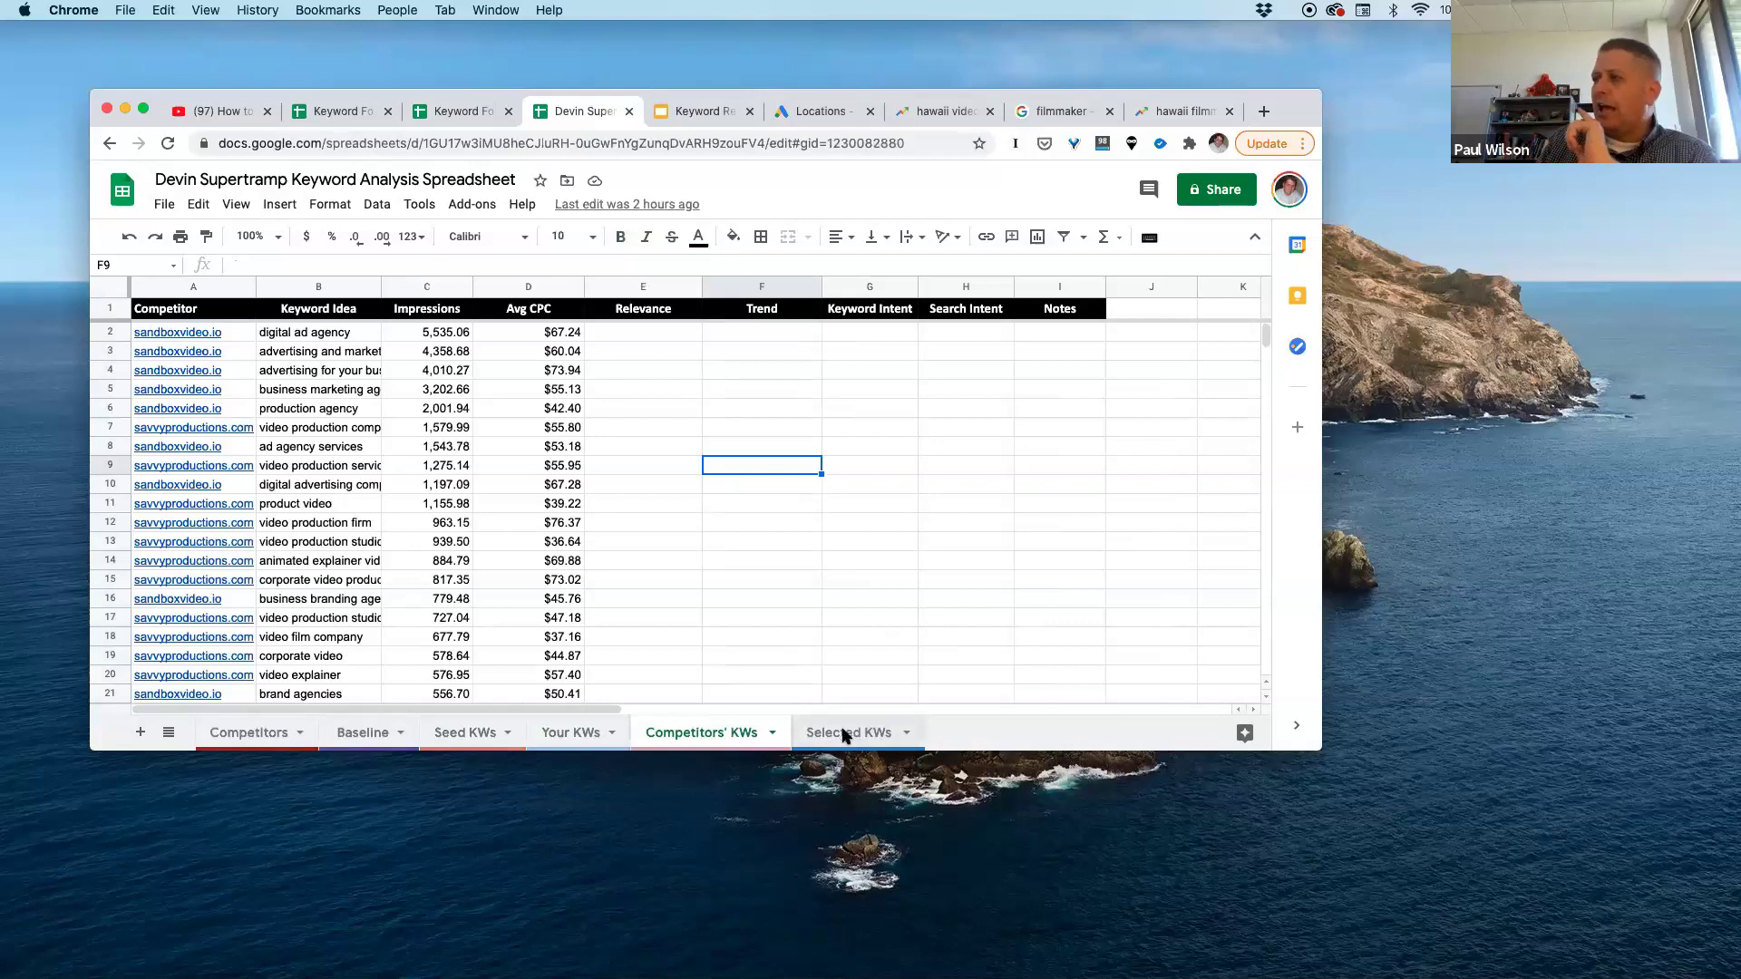
left_click(560, 735)
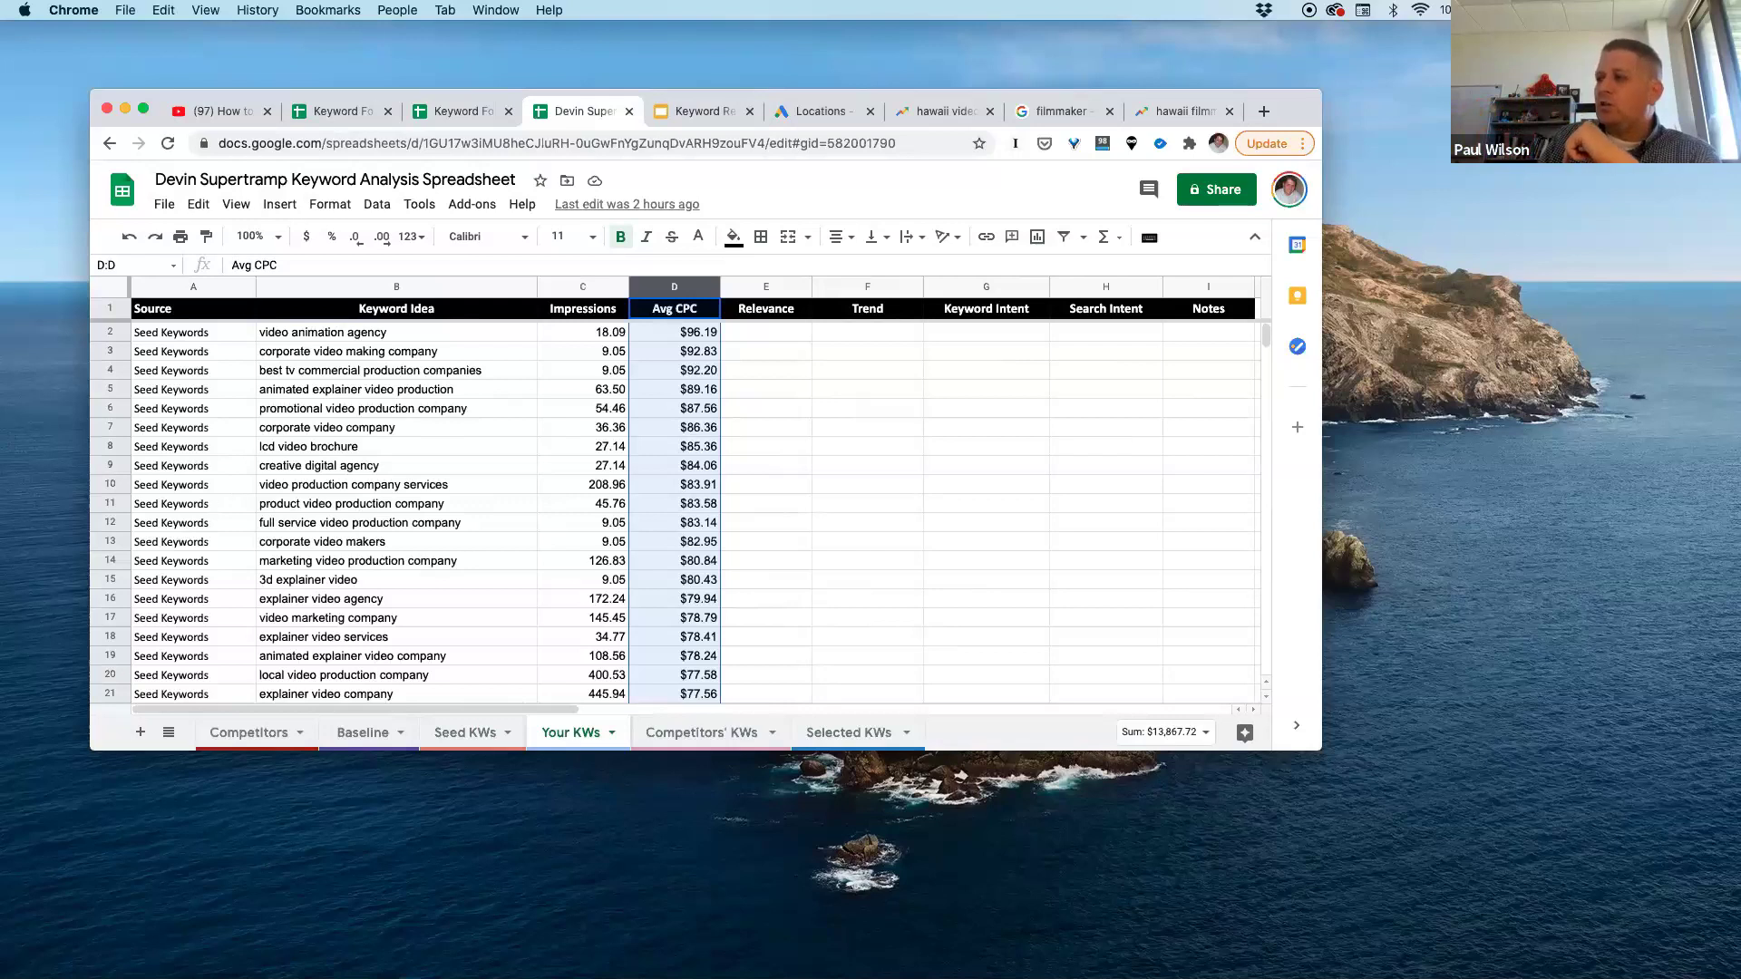
left_click(448, 737)
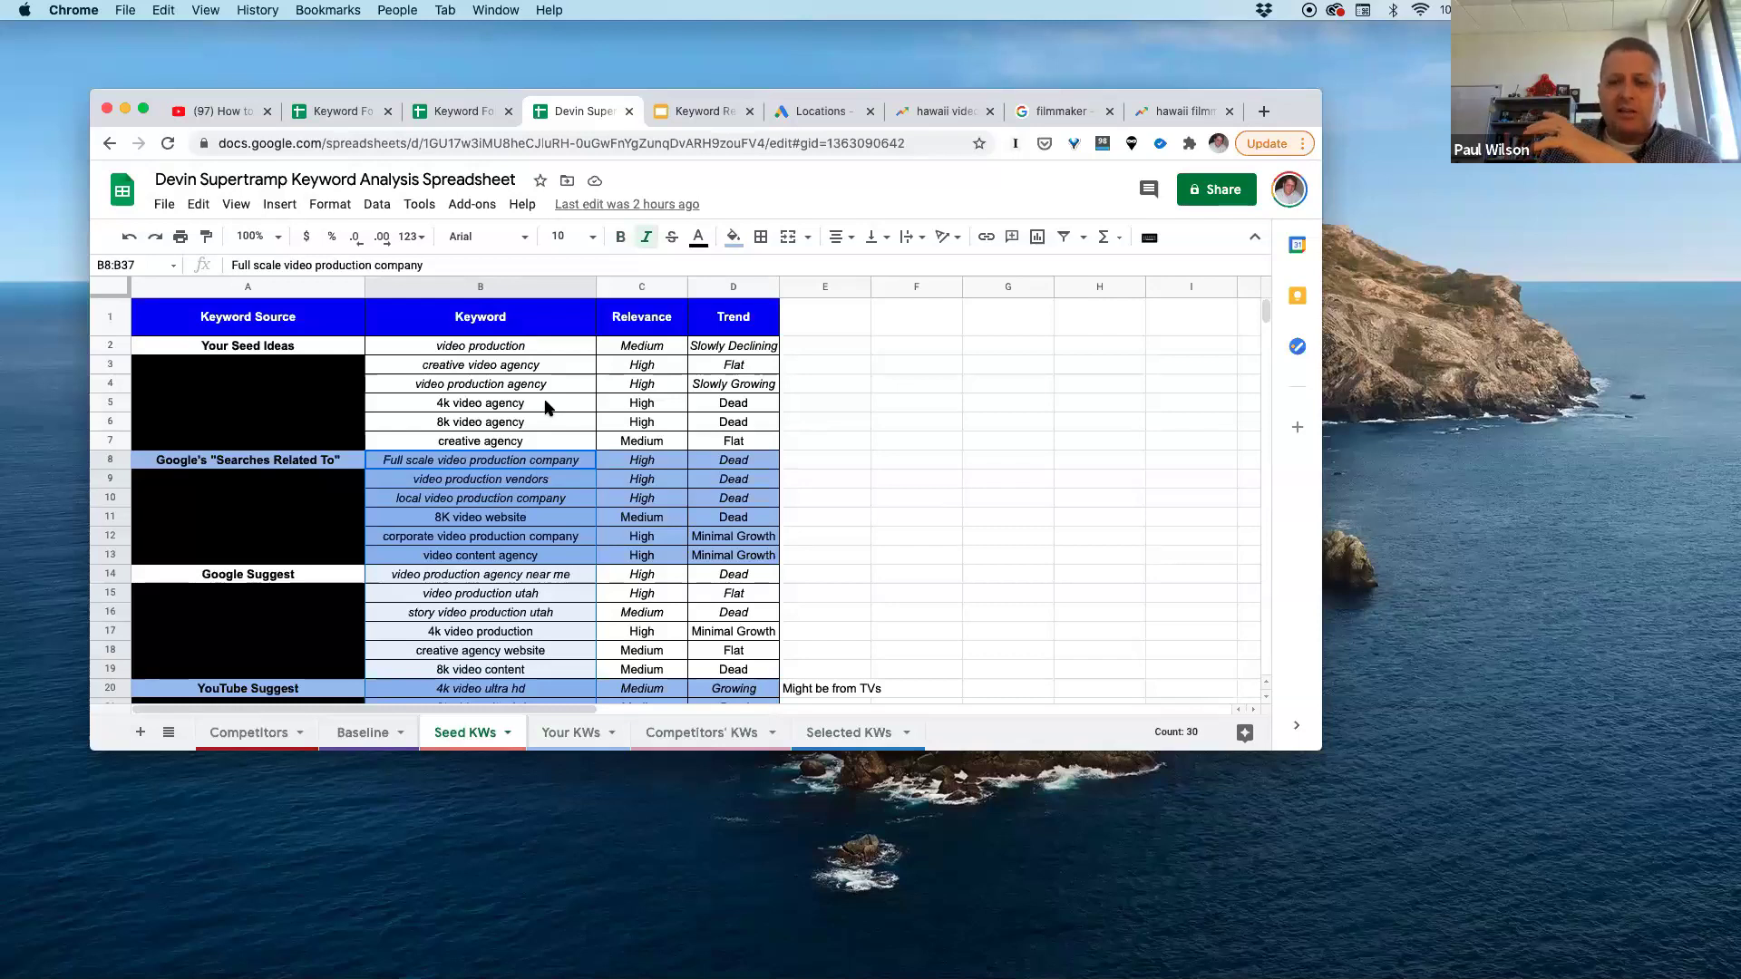
scroll(546, 412, "down", 3)
scroll(548, 426, "up", 3)
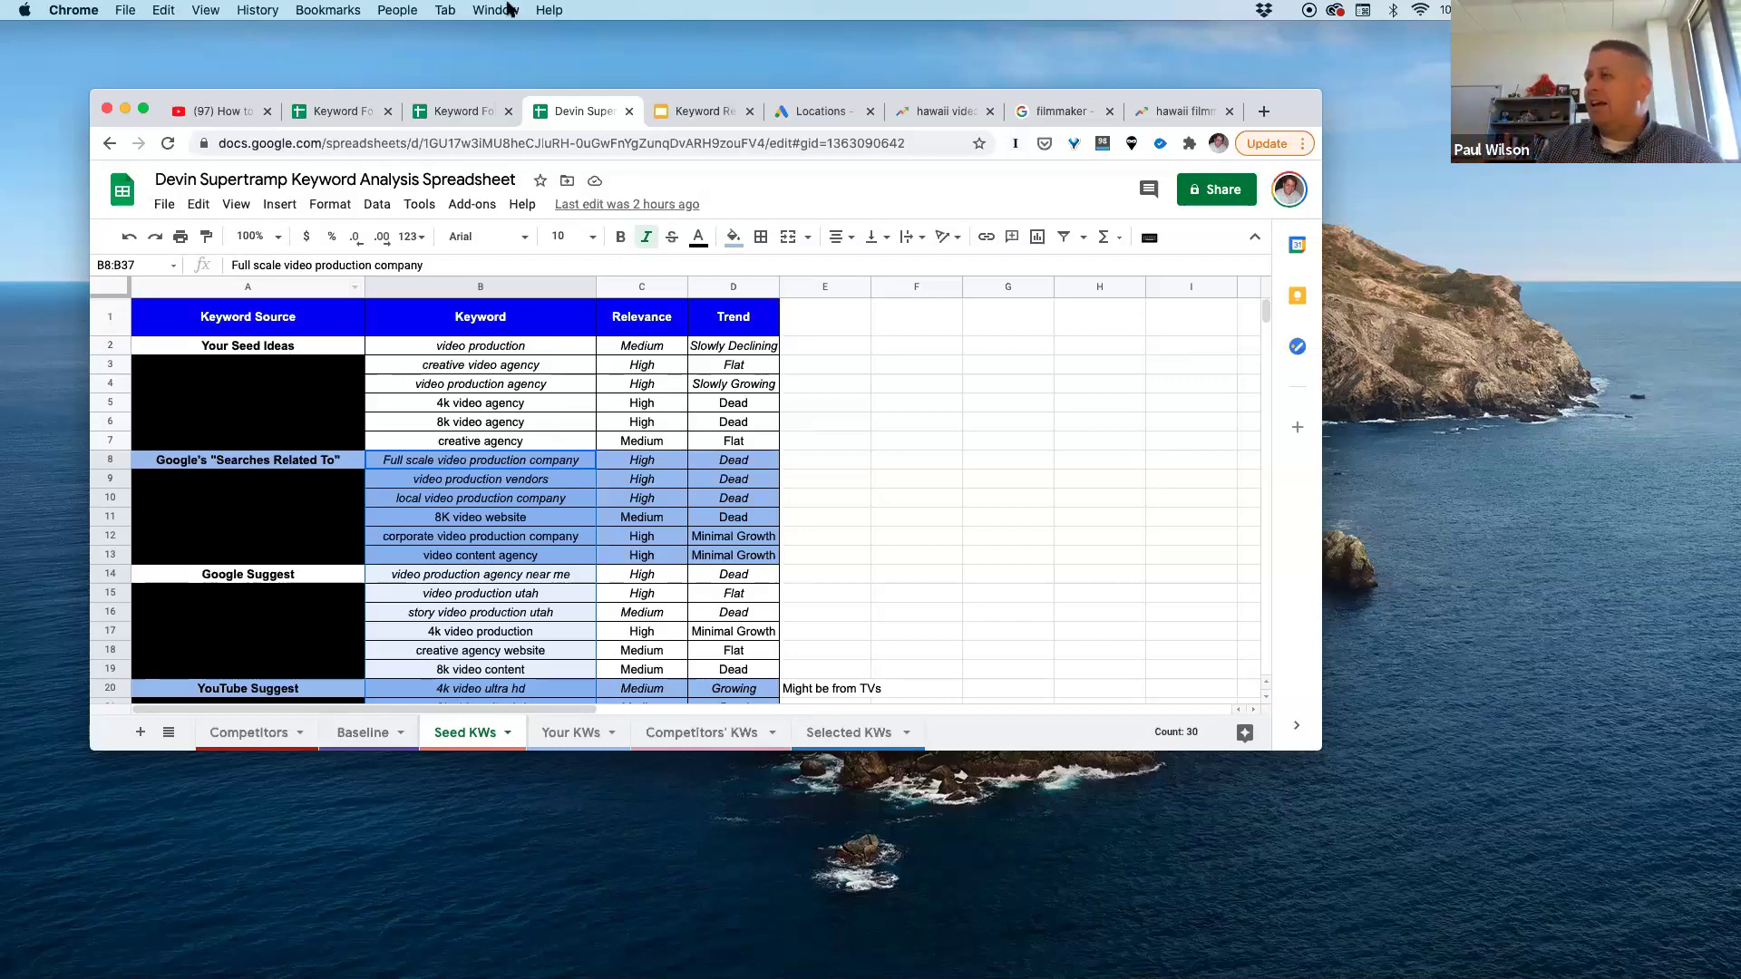
Step: Place the Google Ads page beside the spreadsheet and open Keyword Planner's form for discovering new keywords
left_click_drag(814, 115, 693, 111)
left_click(115, 191)
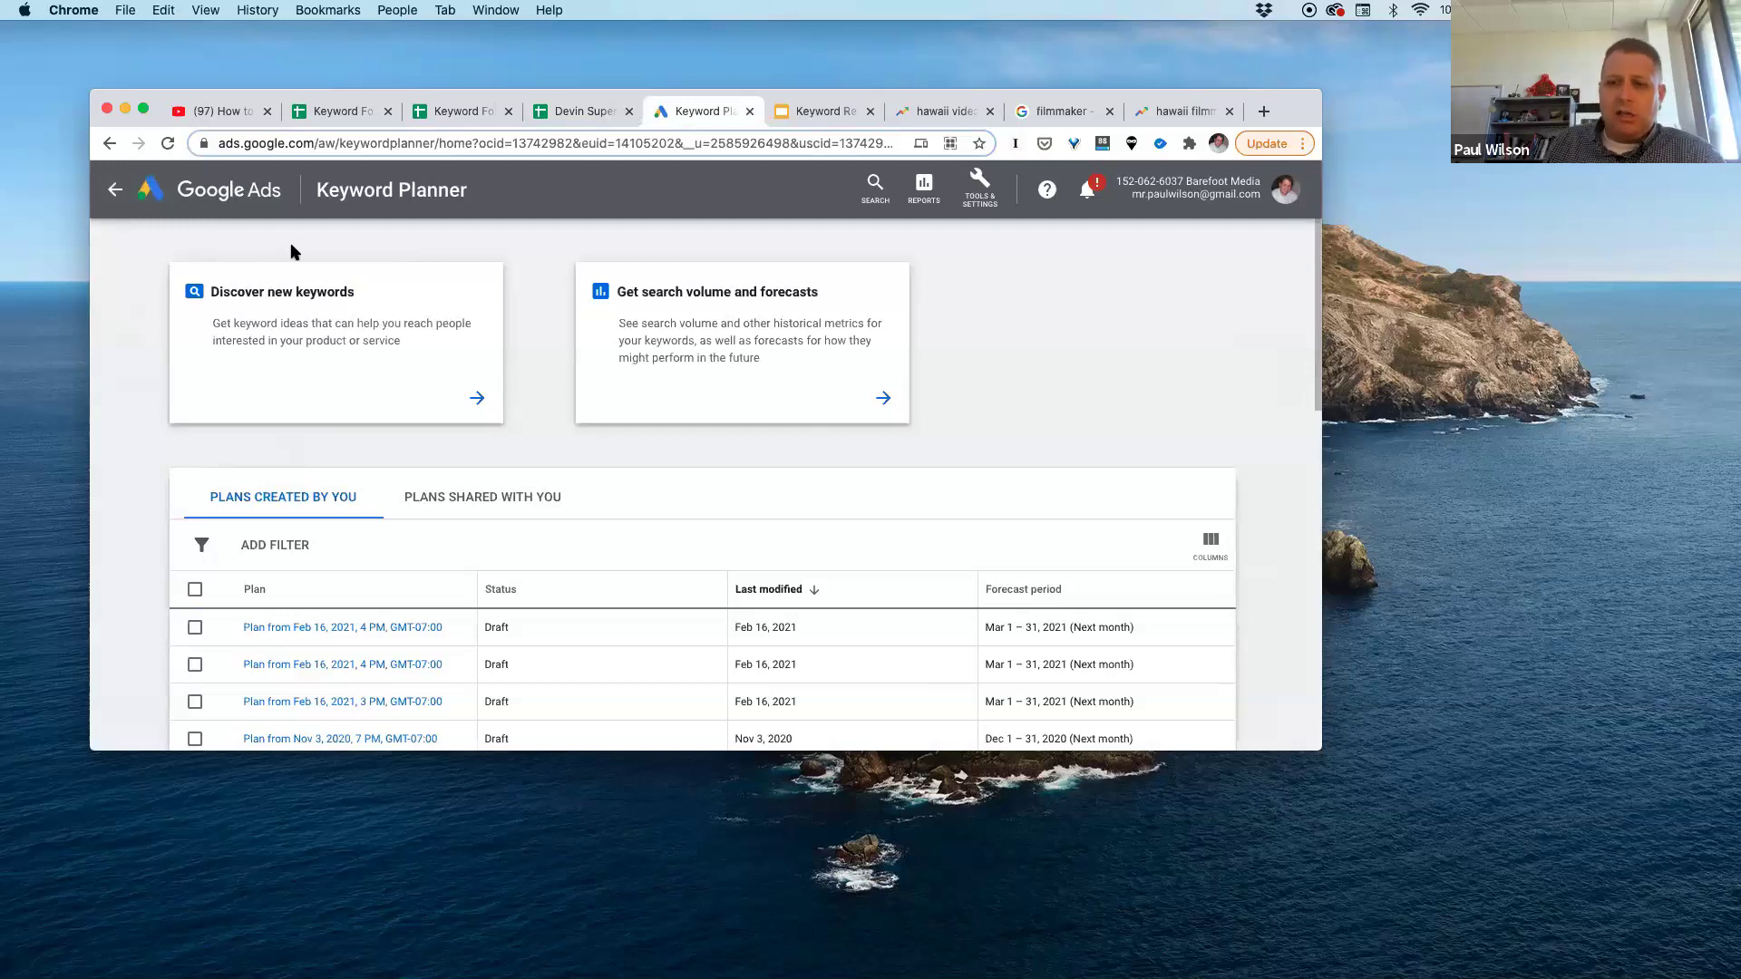
left_click(288, 315)
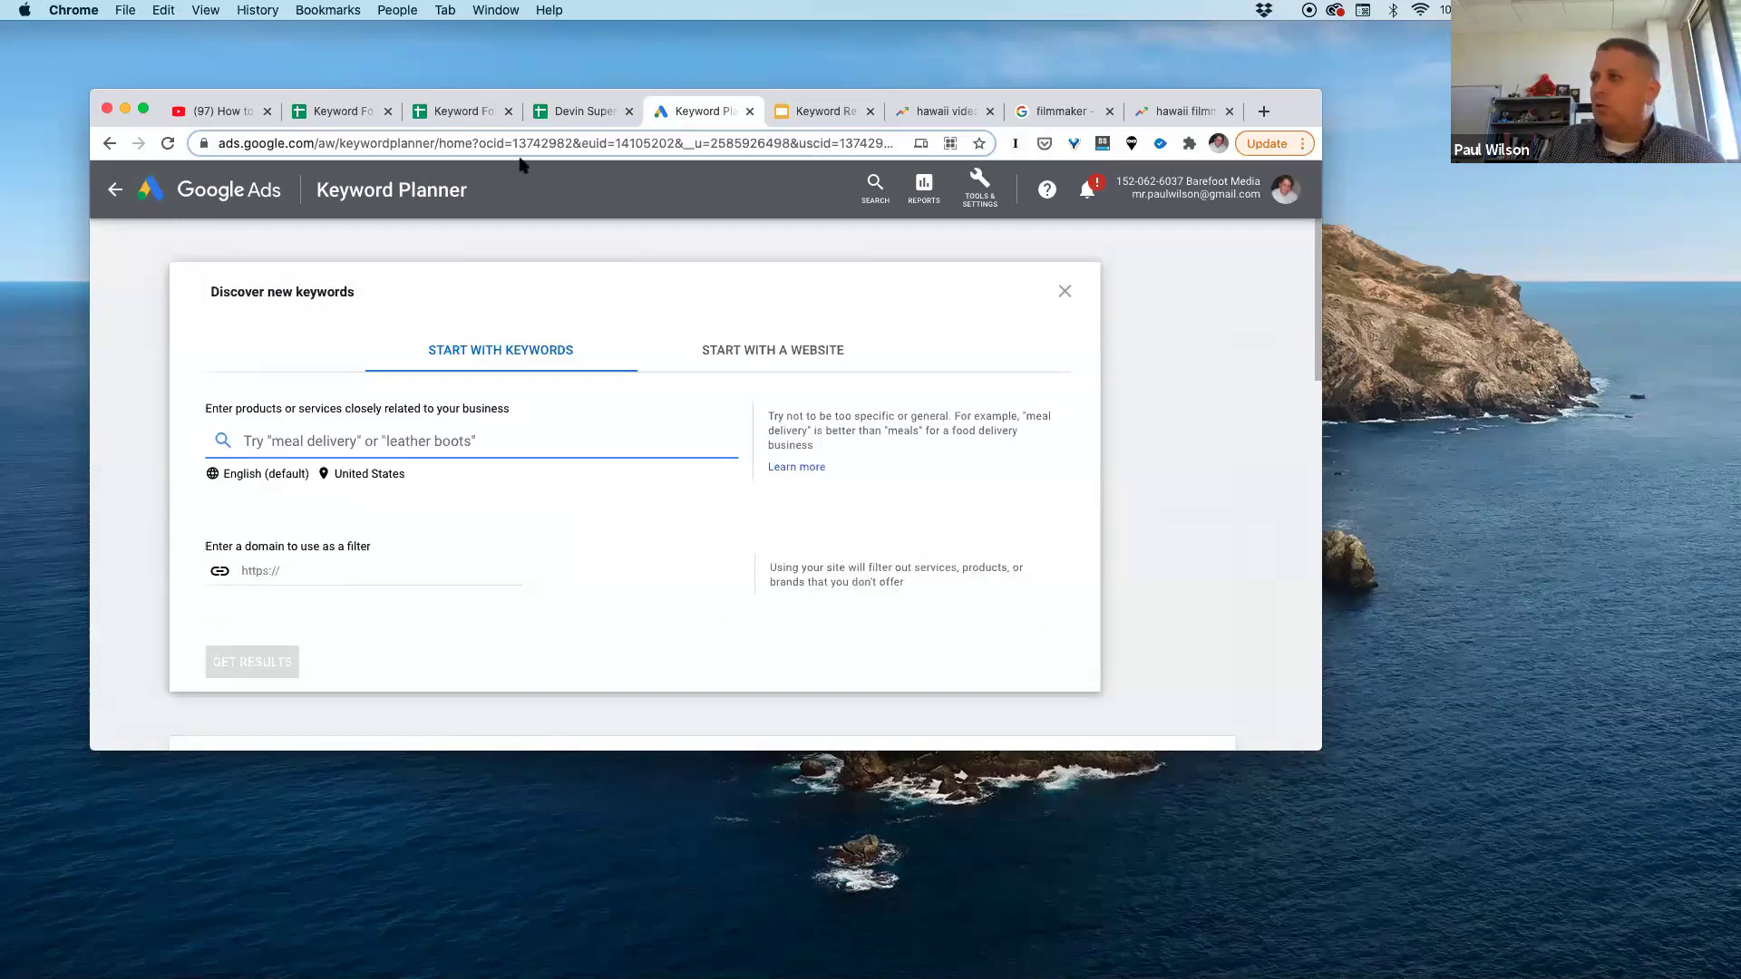
Step: Copy the seed keywords in B2:B11 of the Seed KWs sheet into the Keyword Planner search and get the keyword ideas
left_click(576, 112)
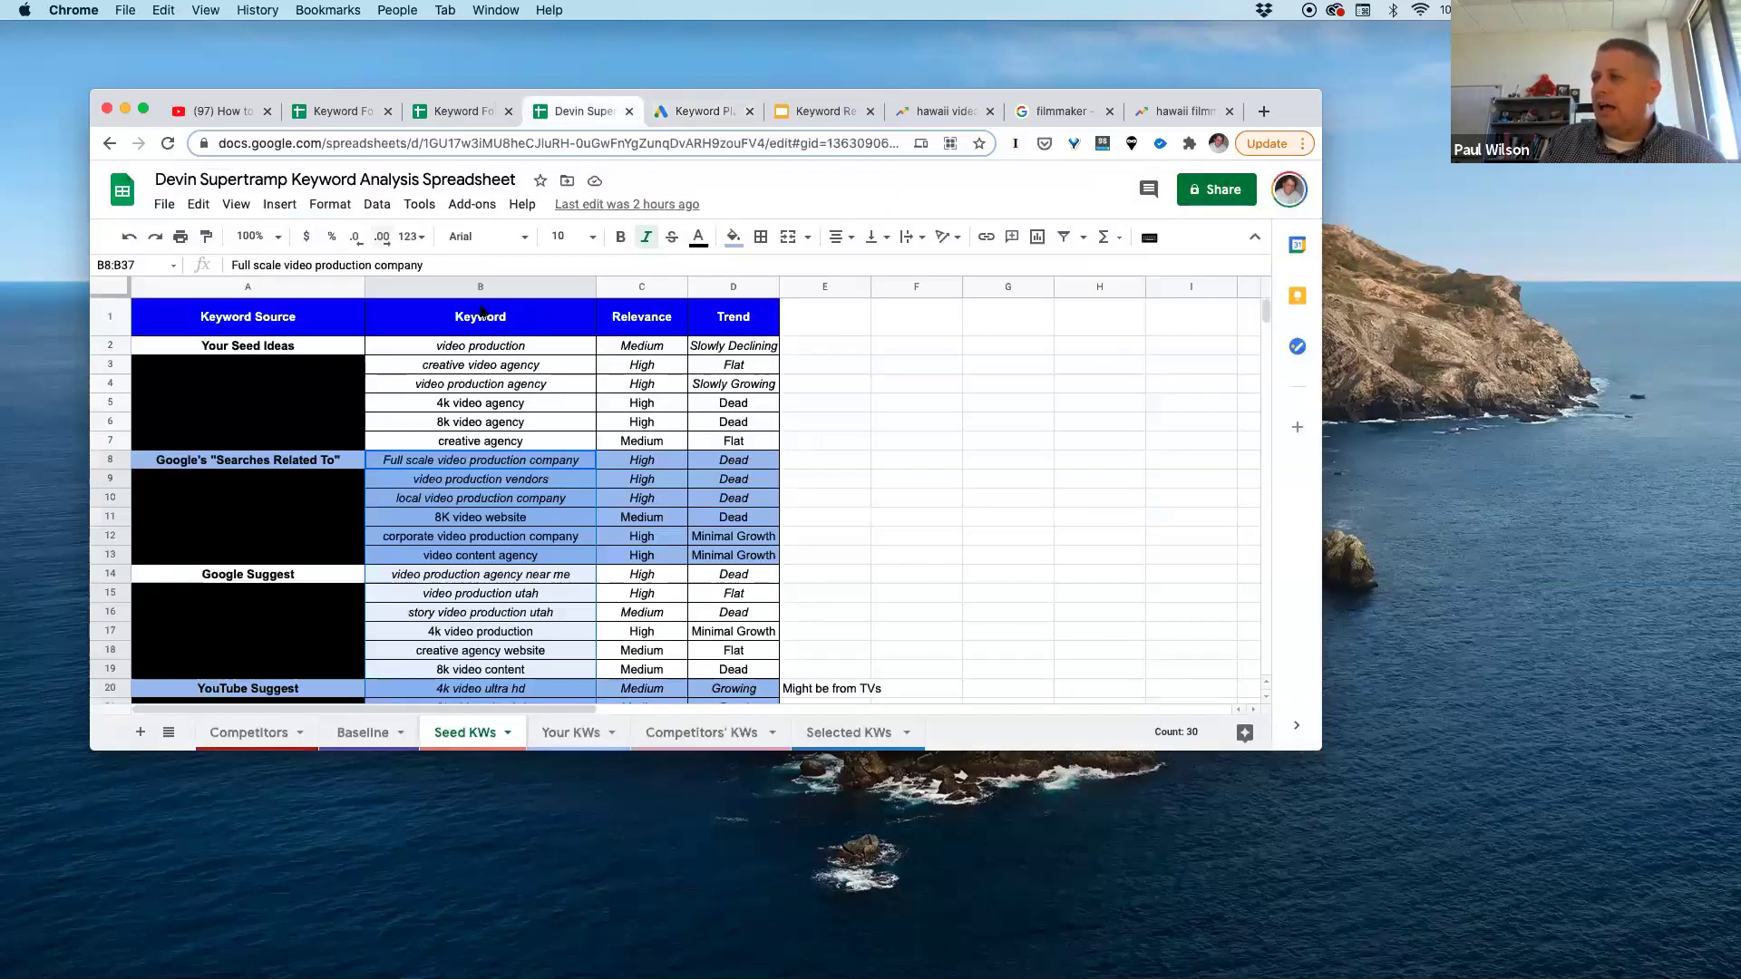
left_click_drag(480, 347, 481, 528)
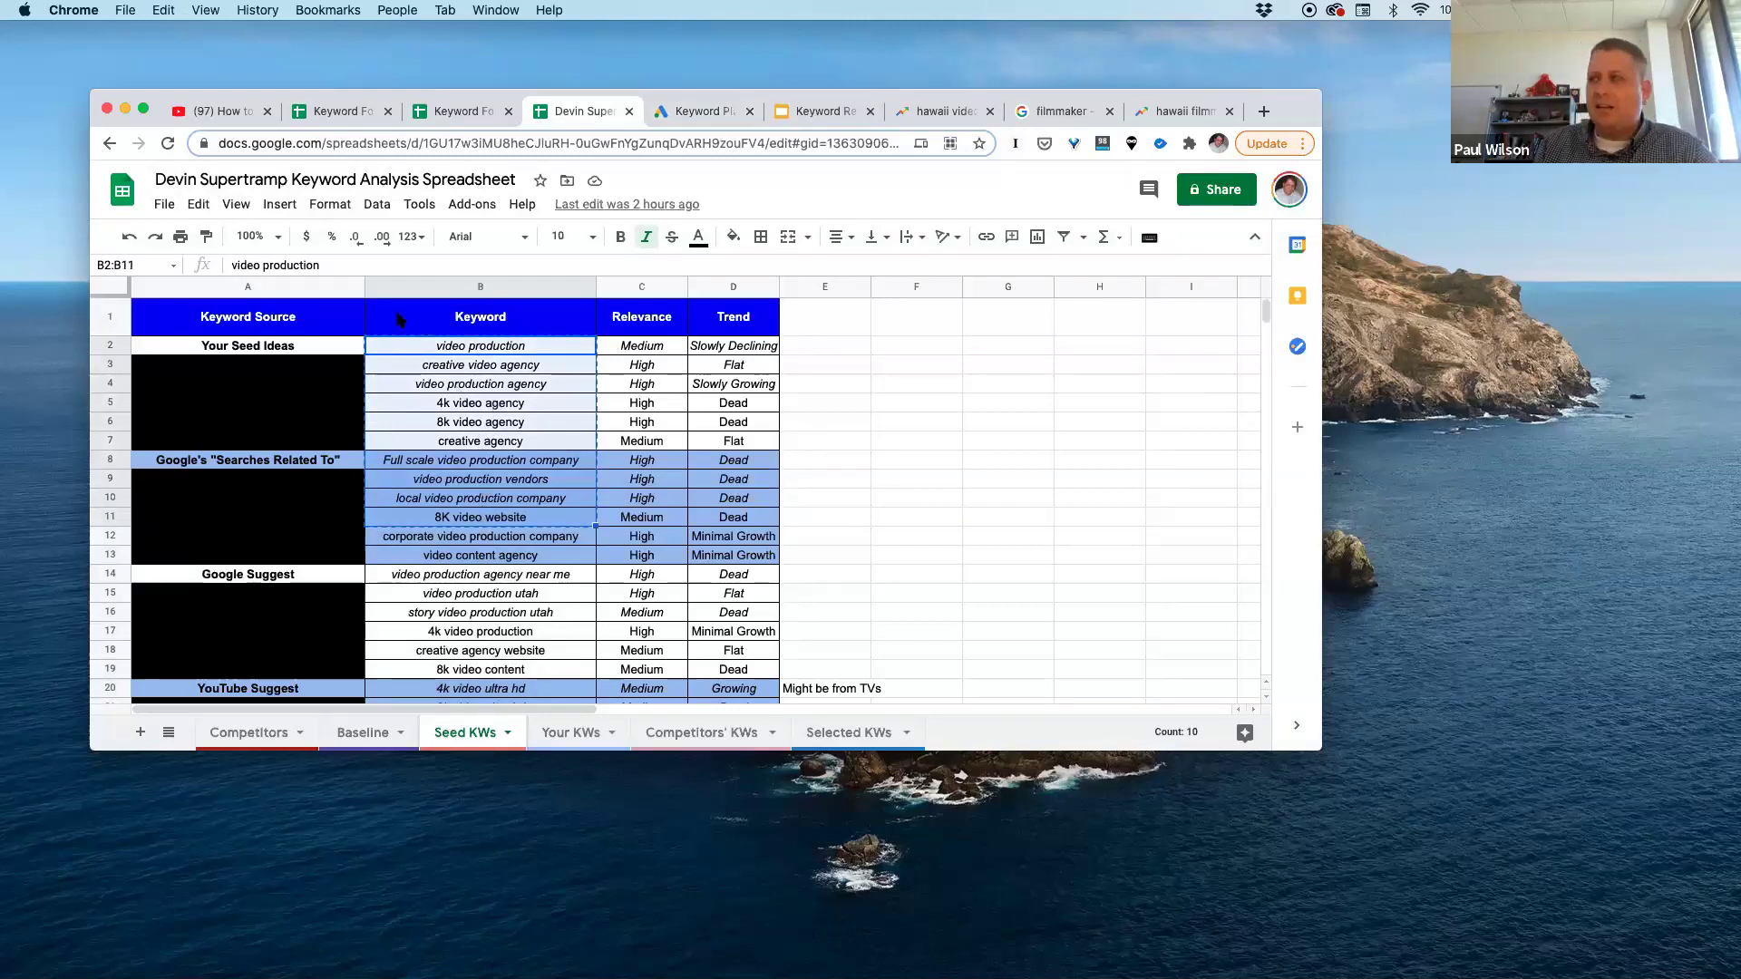
left_click(687, 112)
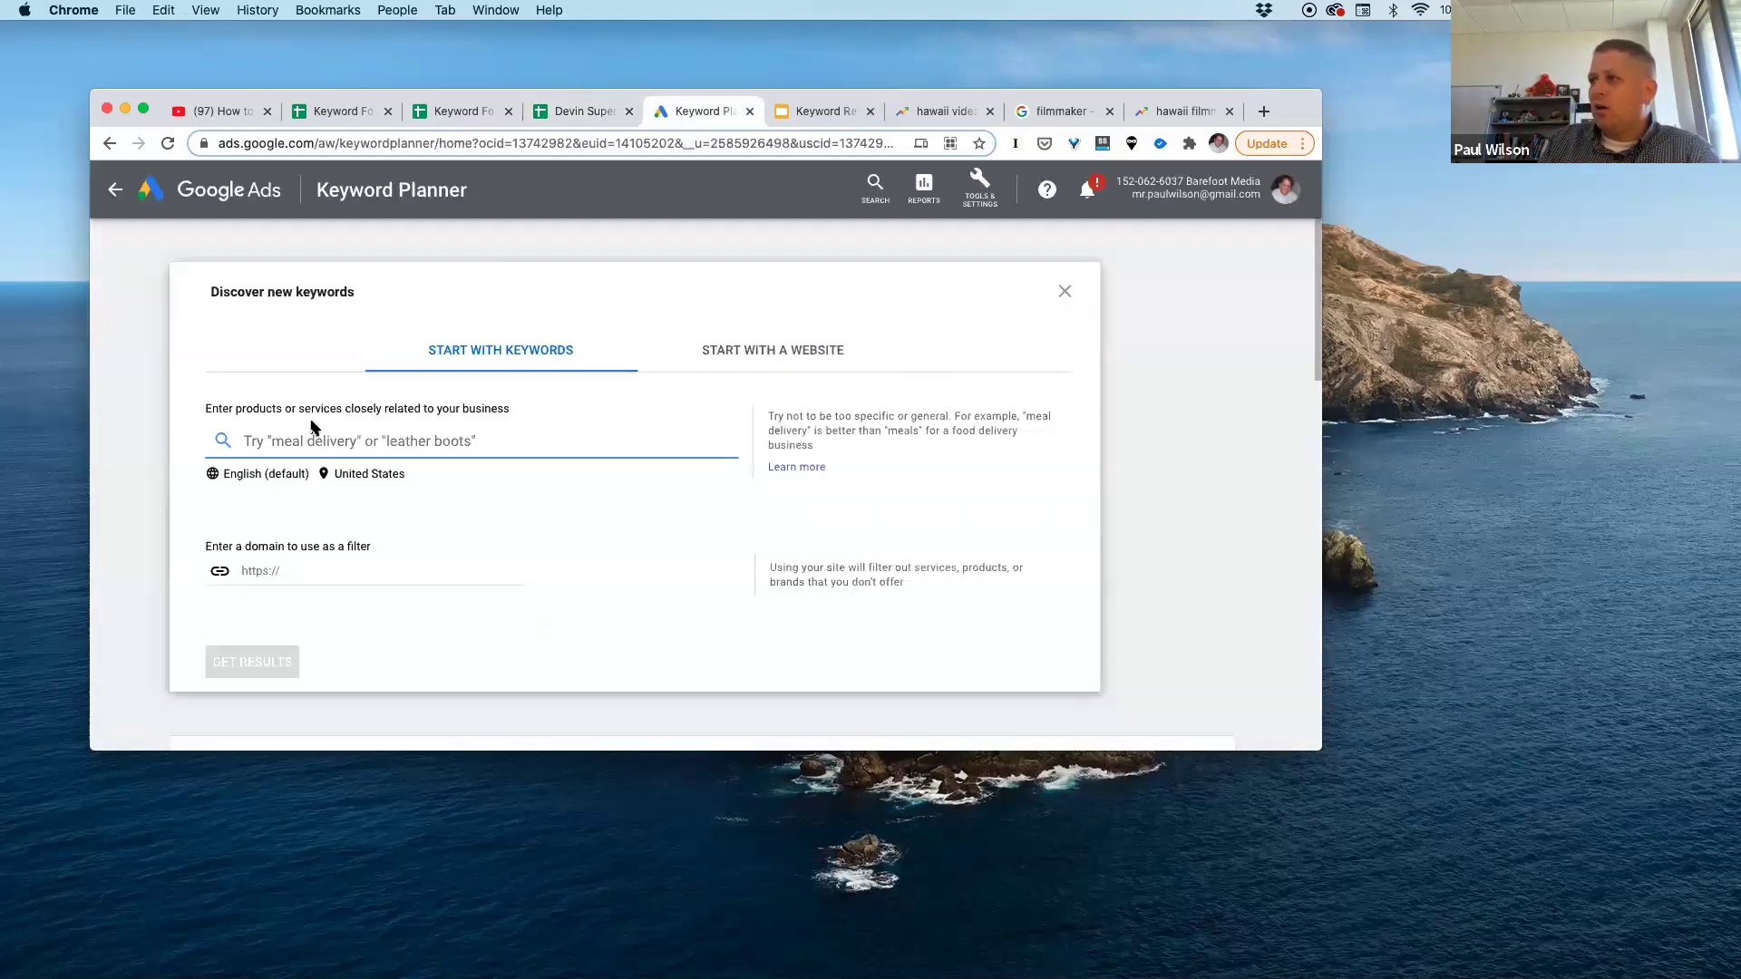
key("super+v")
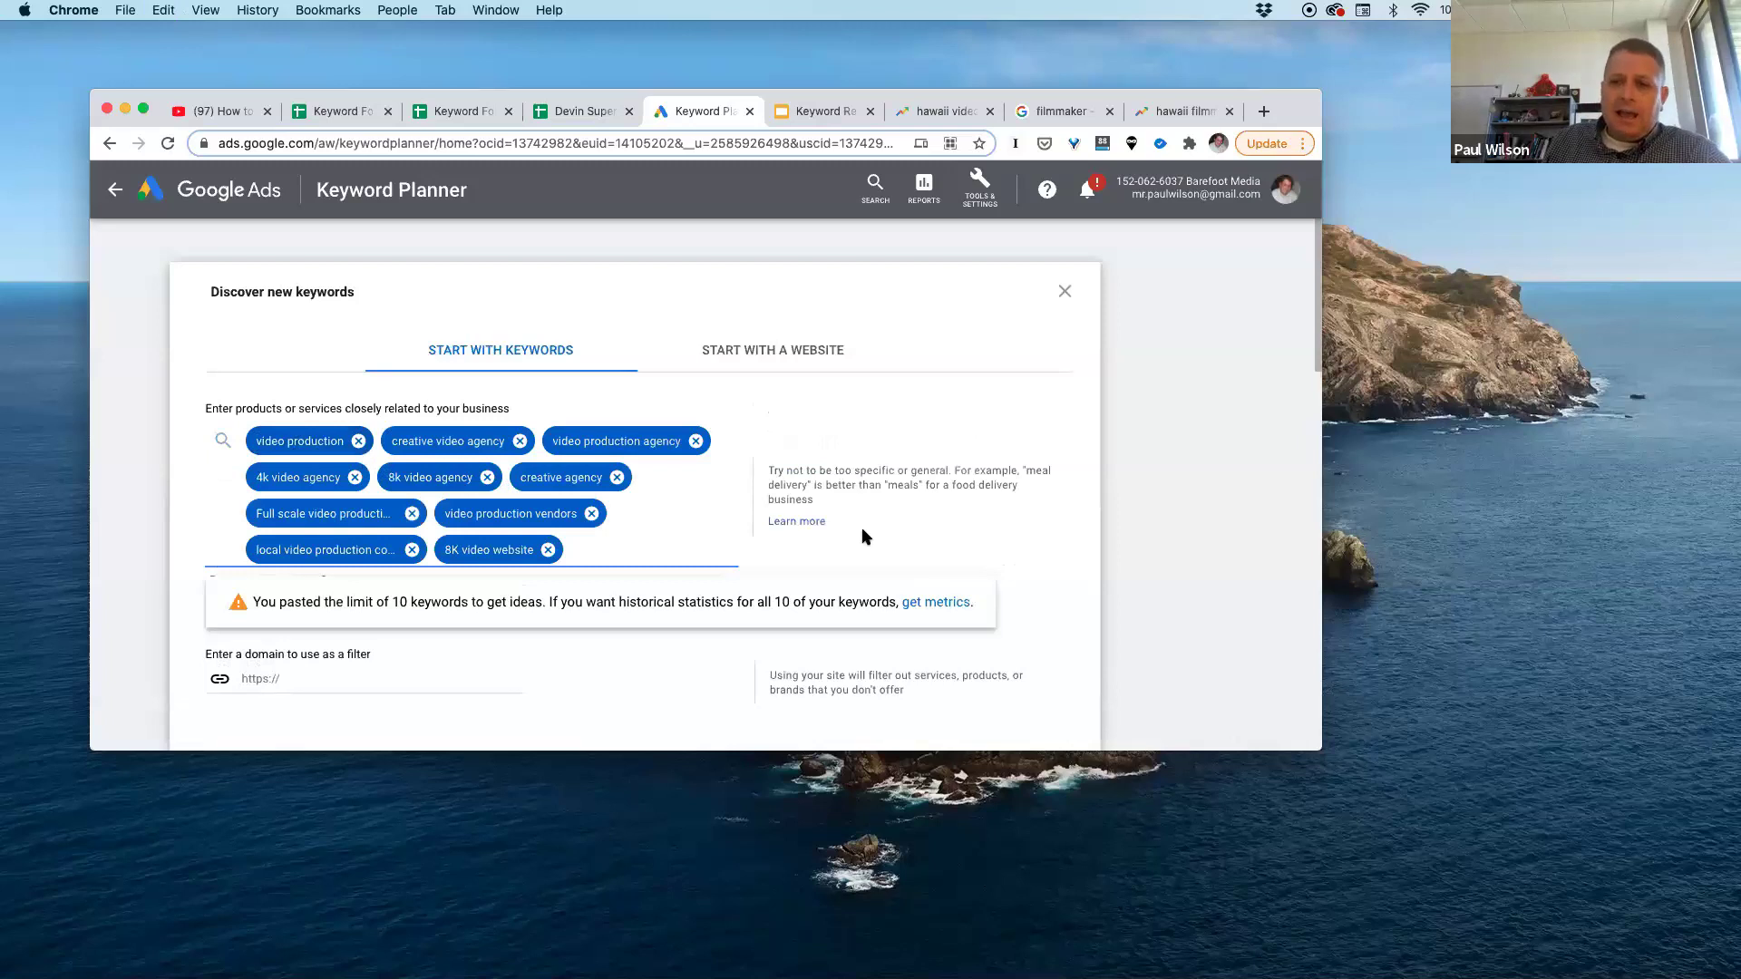
left_click(562, 694)
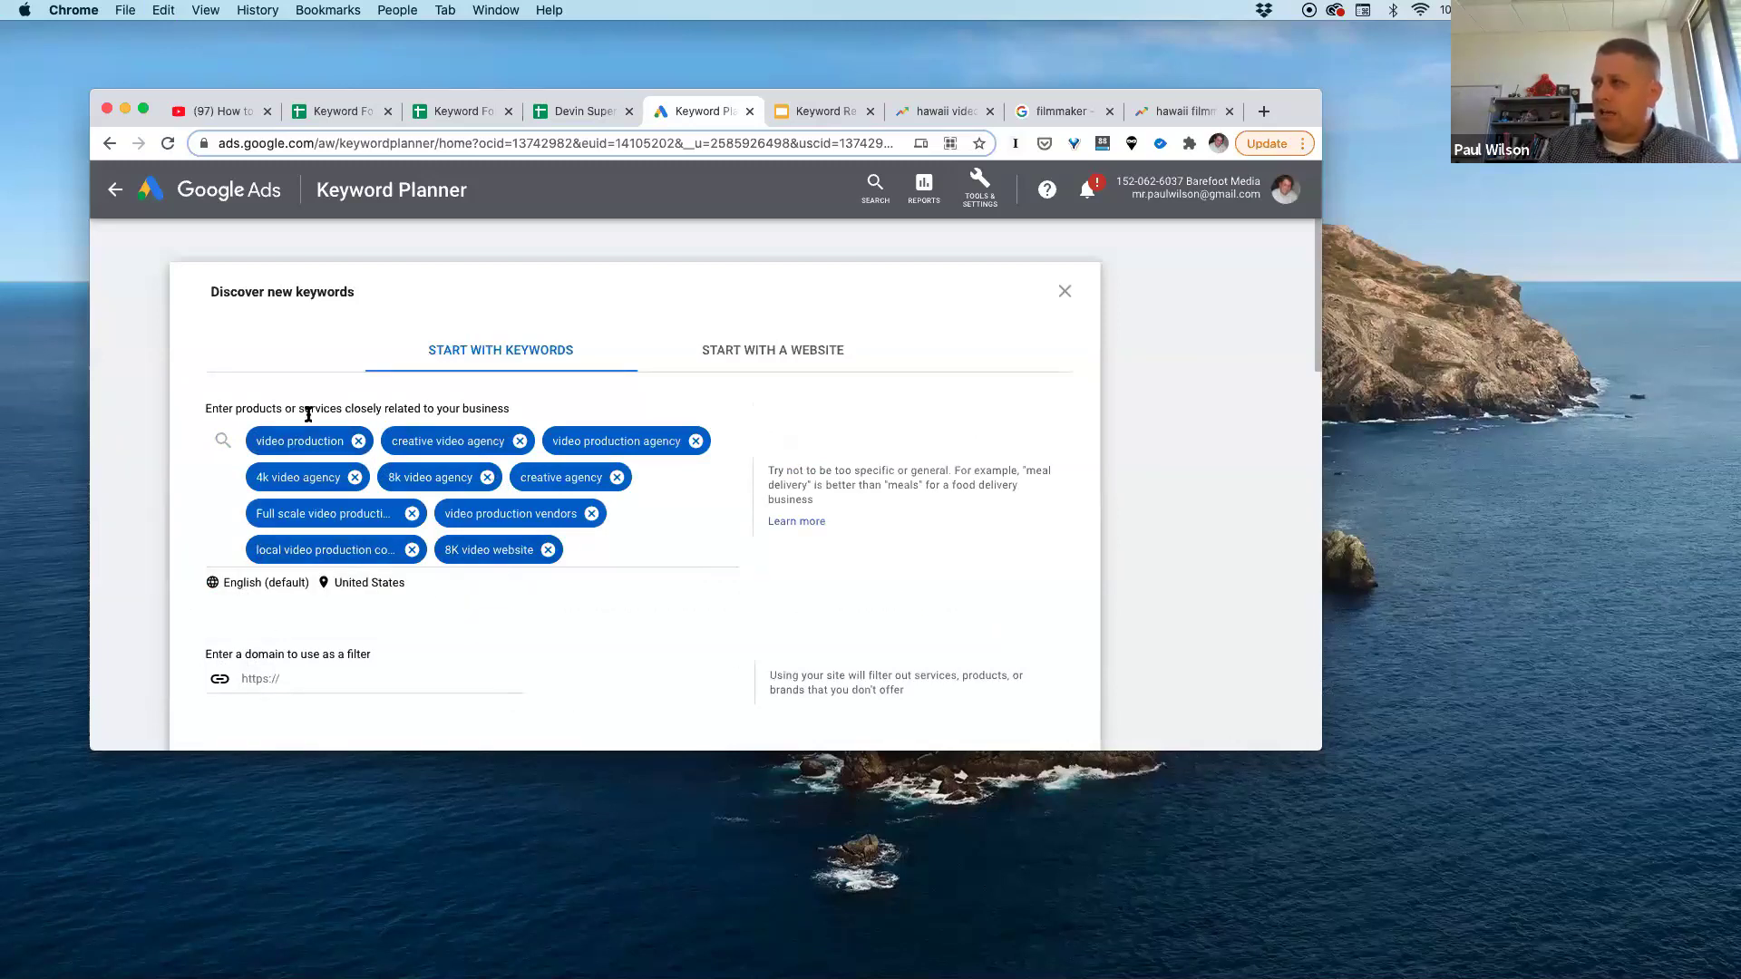
scroll(544, 515, "down", 4)
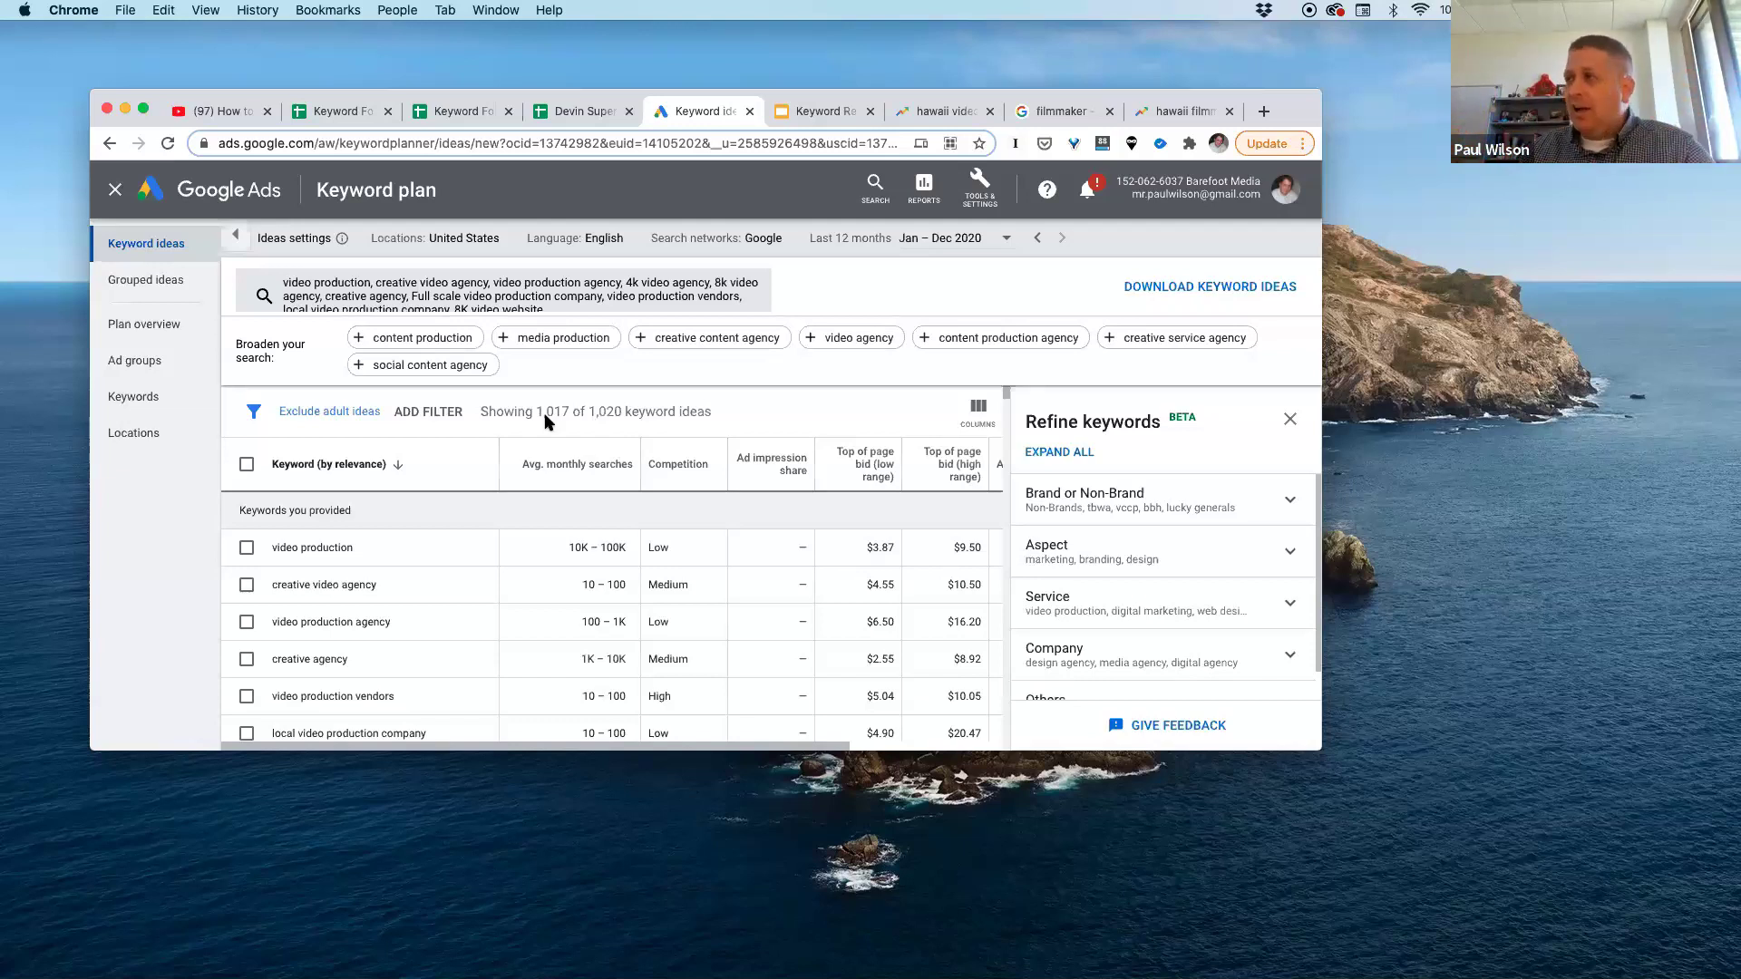
Step: Sort the keyword ideas by average monthly searches in descending order
left_click(245, 467)
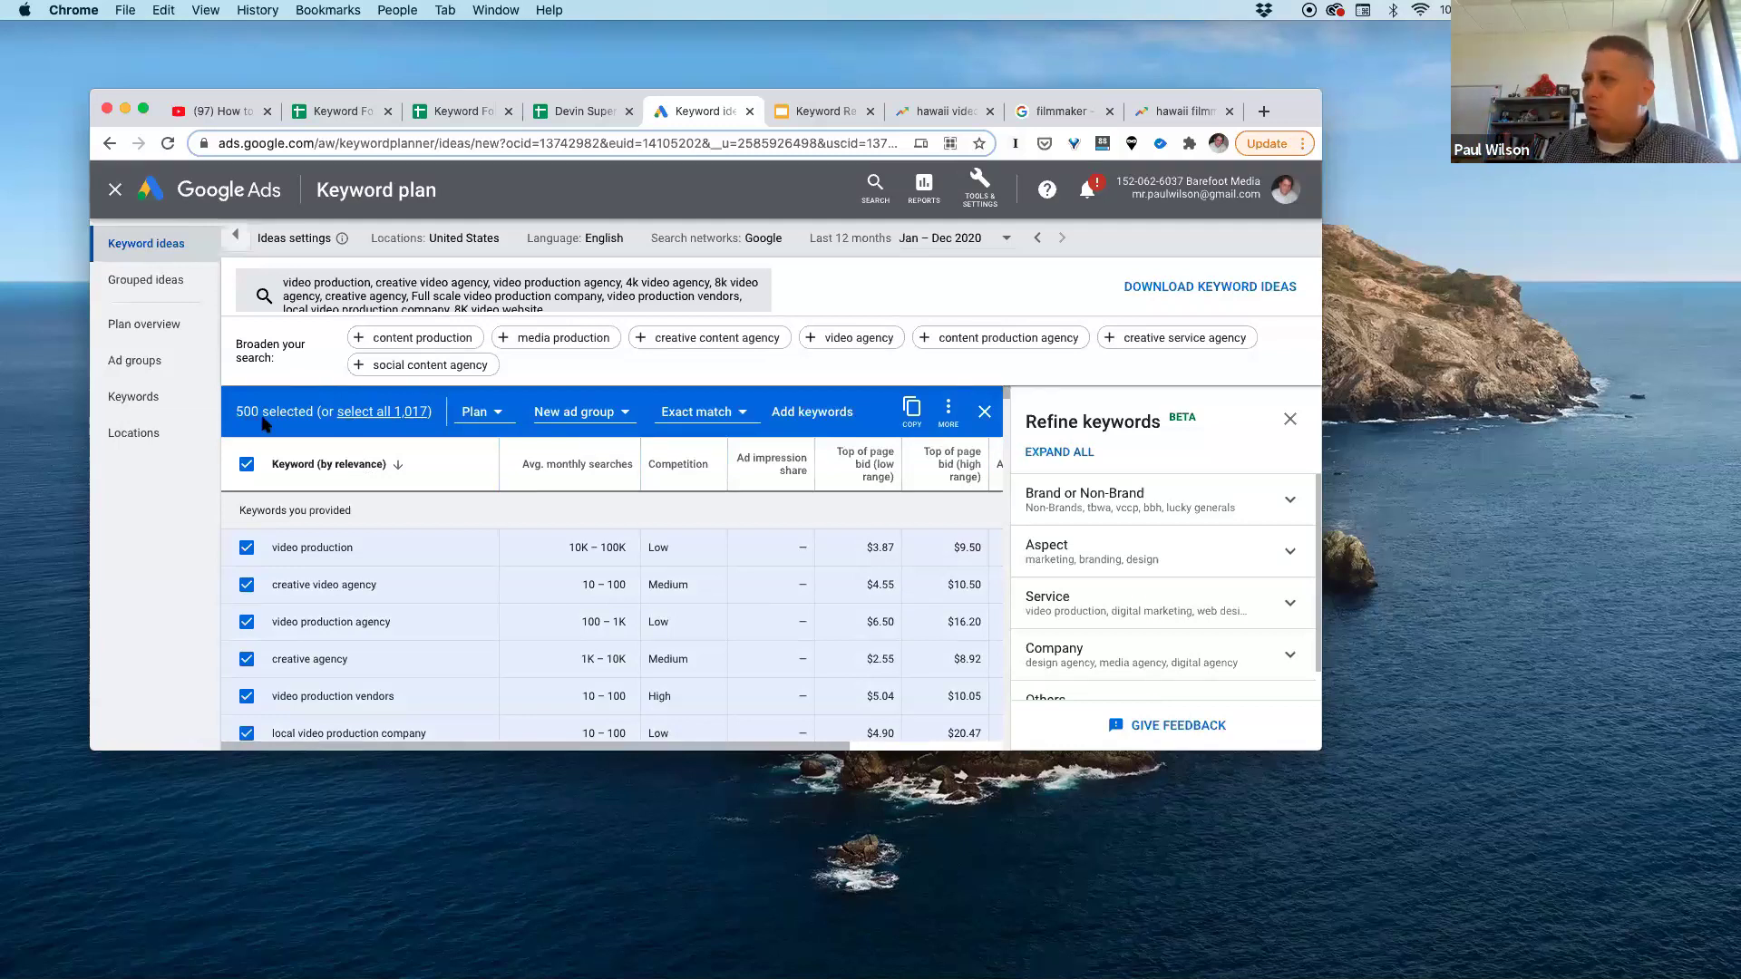
left_click(246, 465)
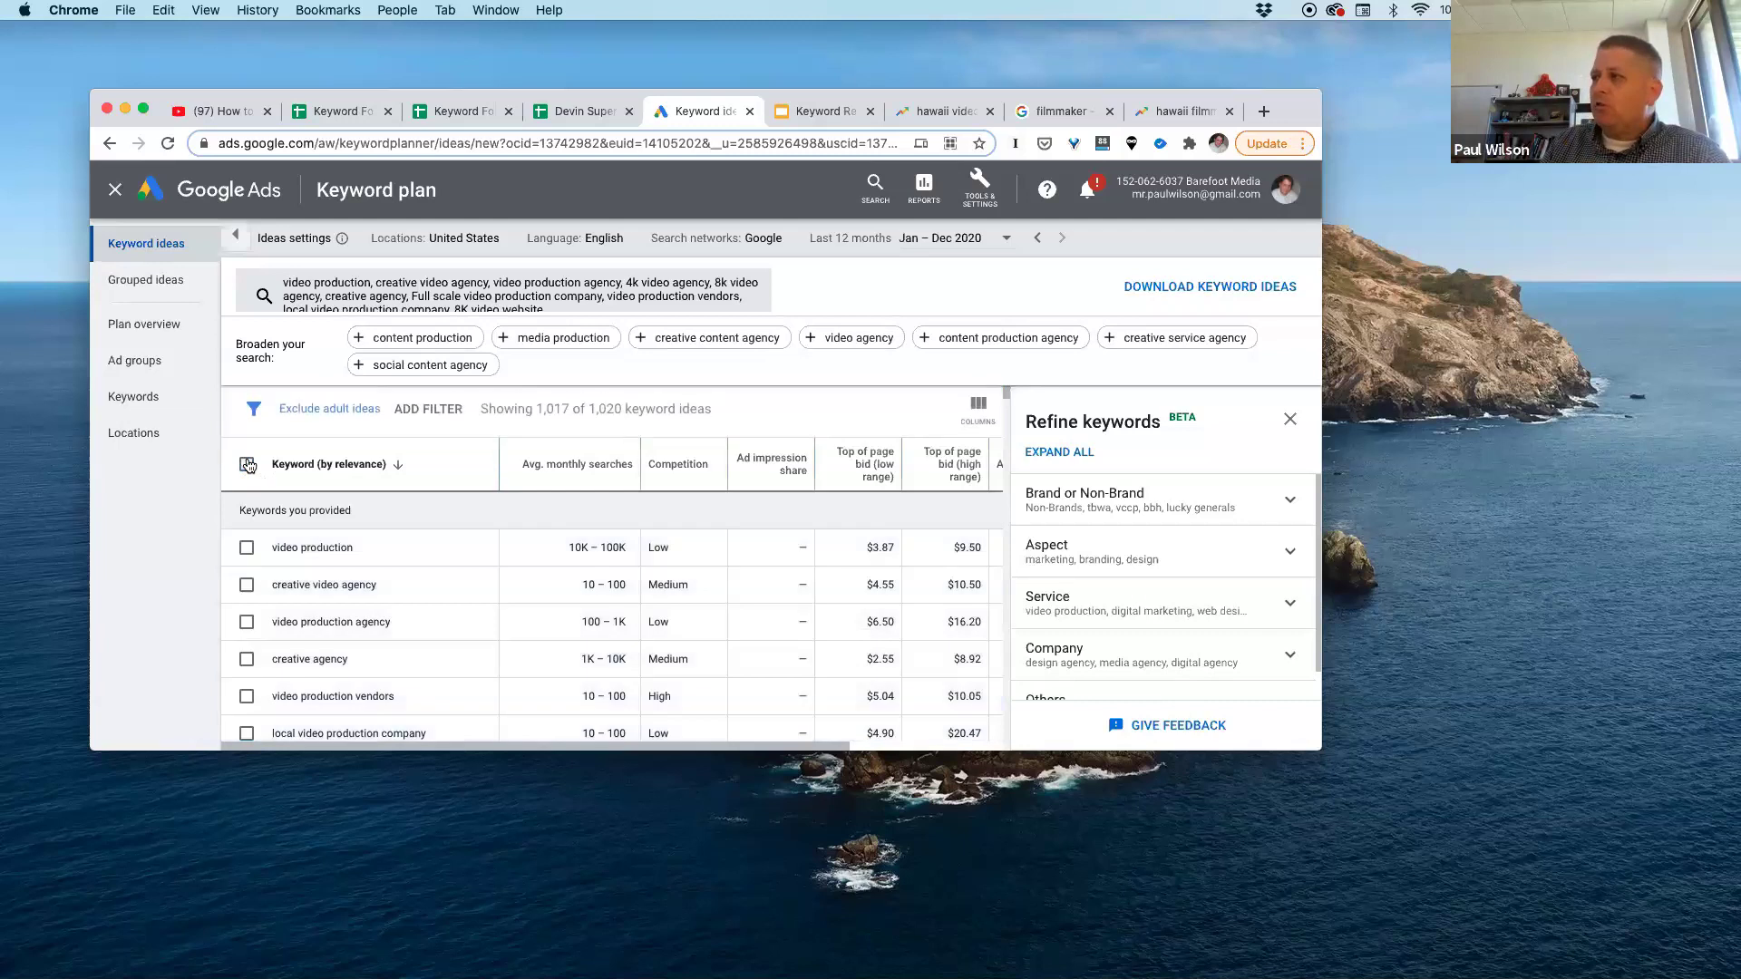
mouse_move(954, 470)
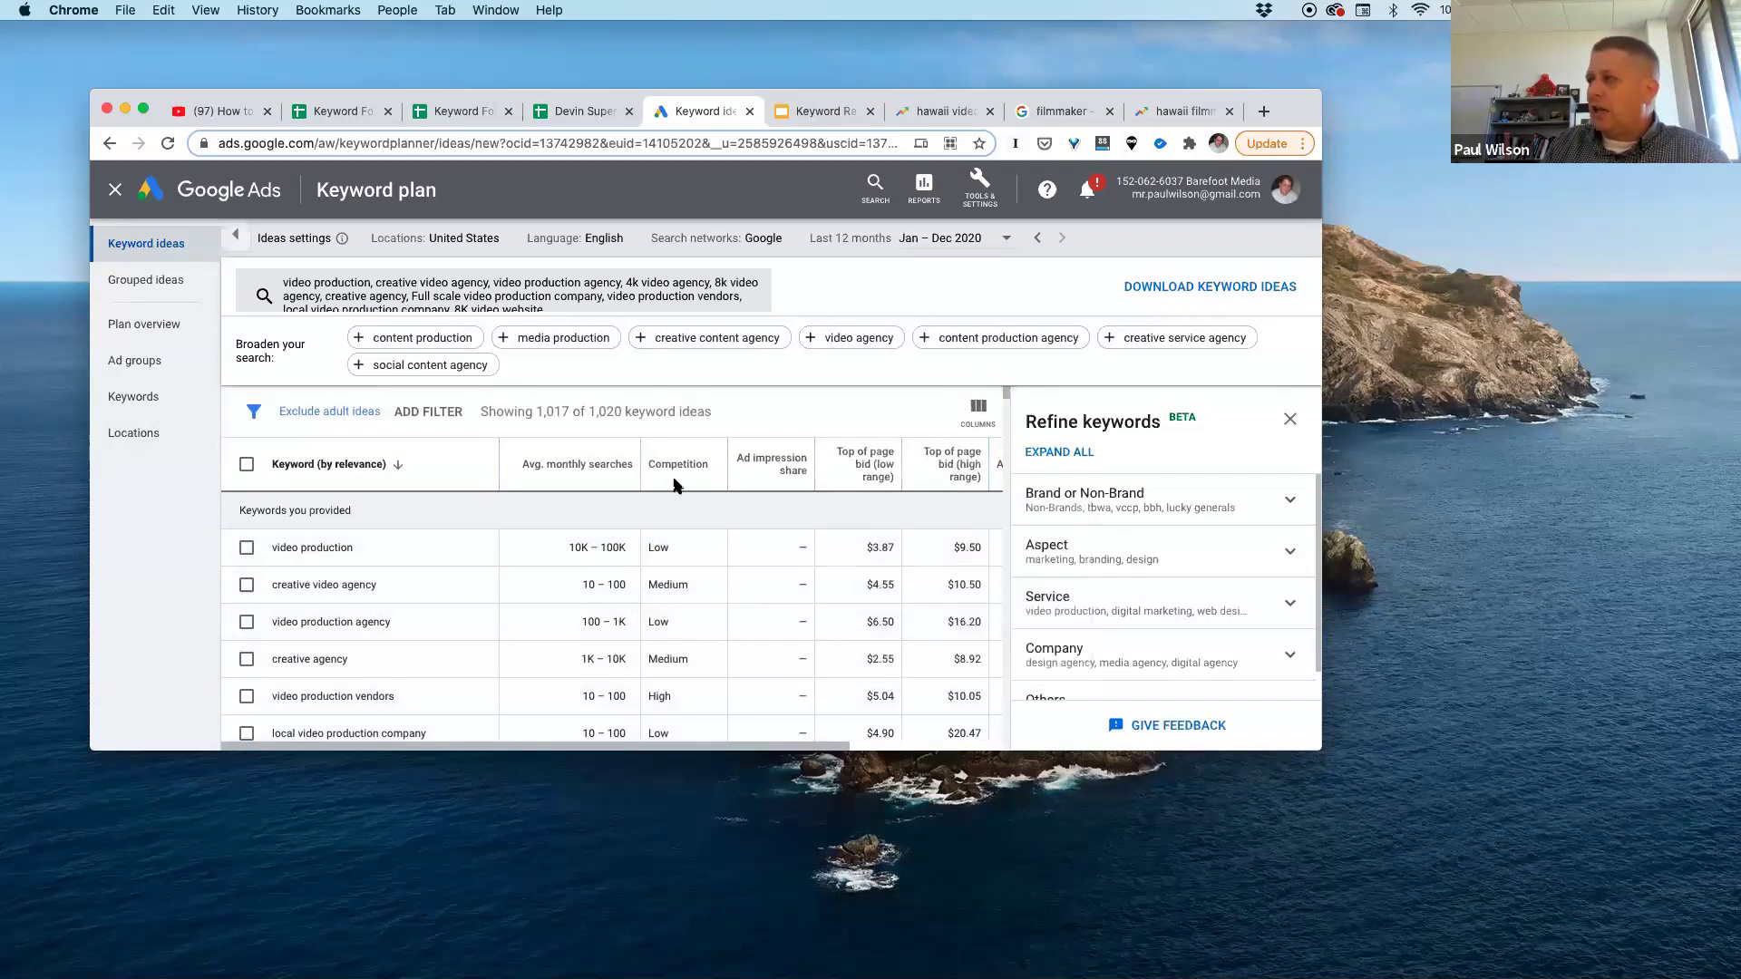
left_click(968, 473)
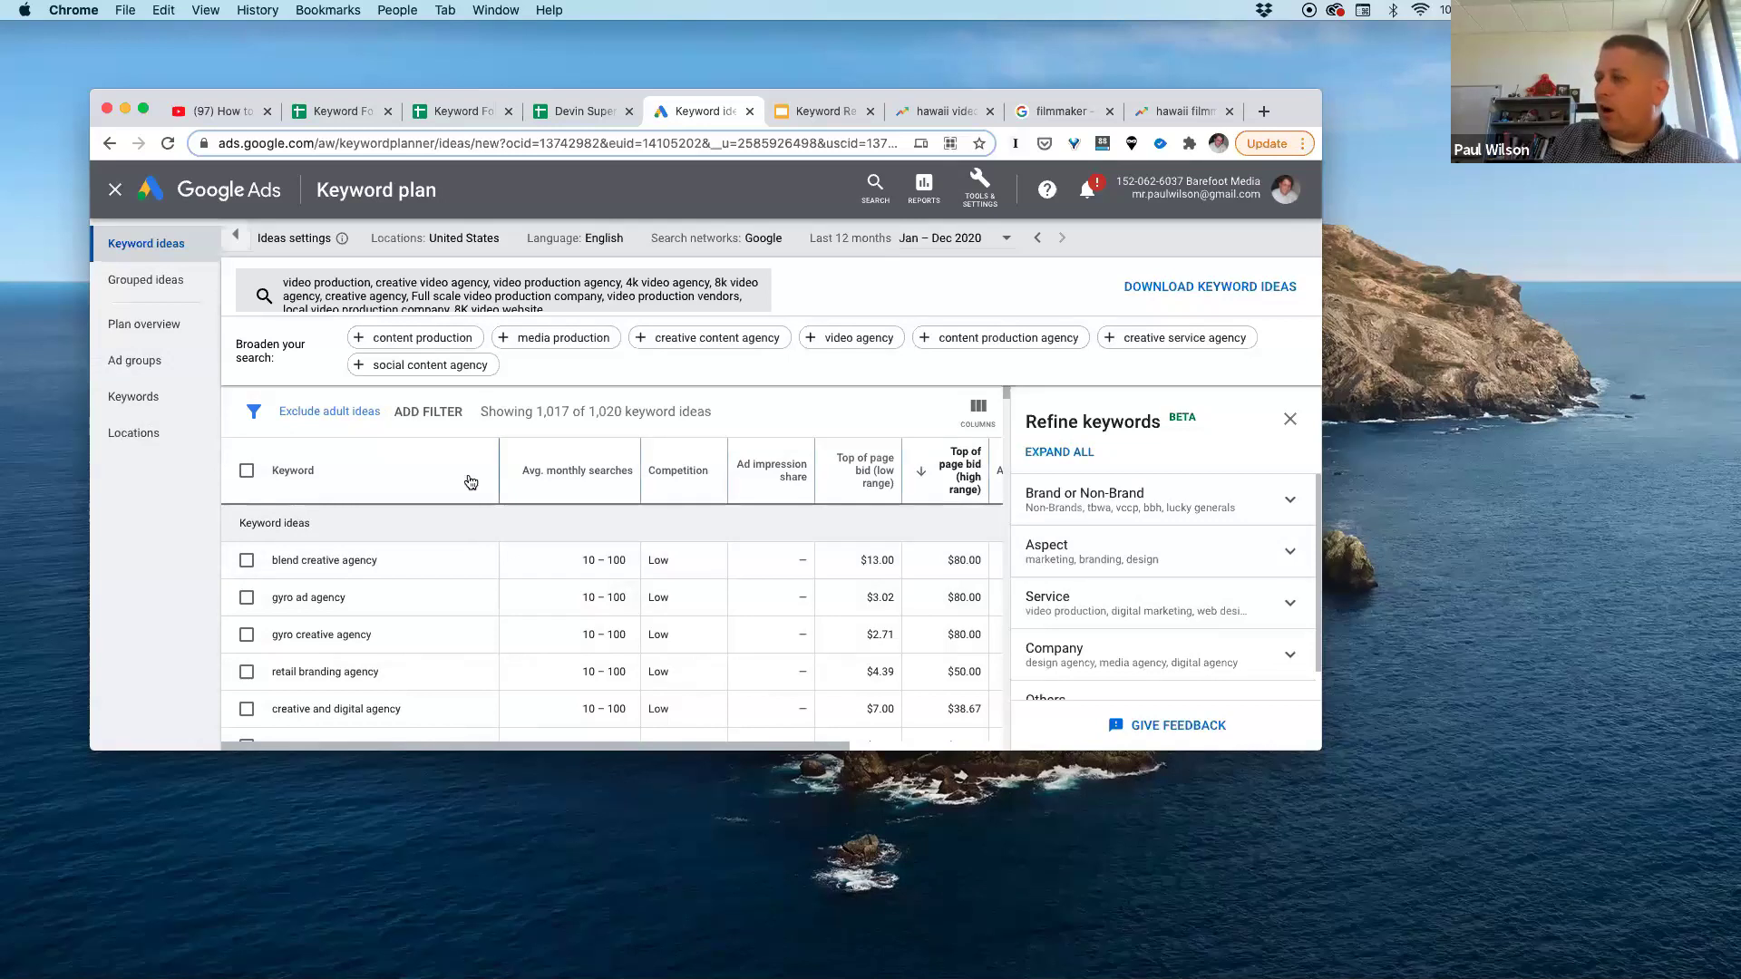
left_click(570, 471)
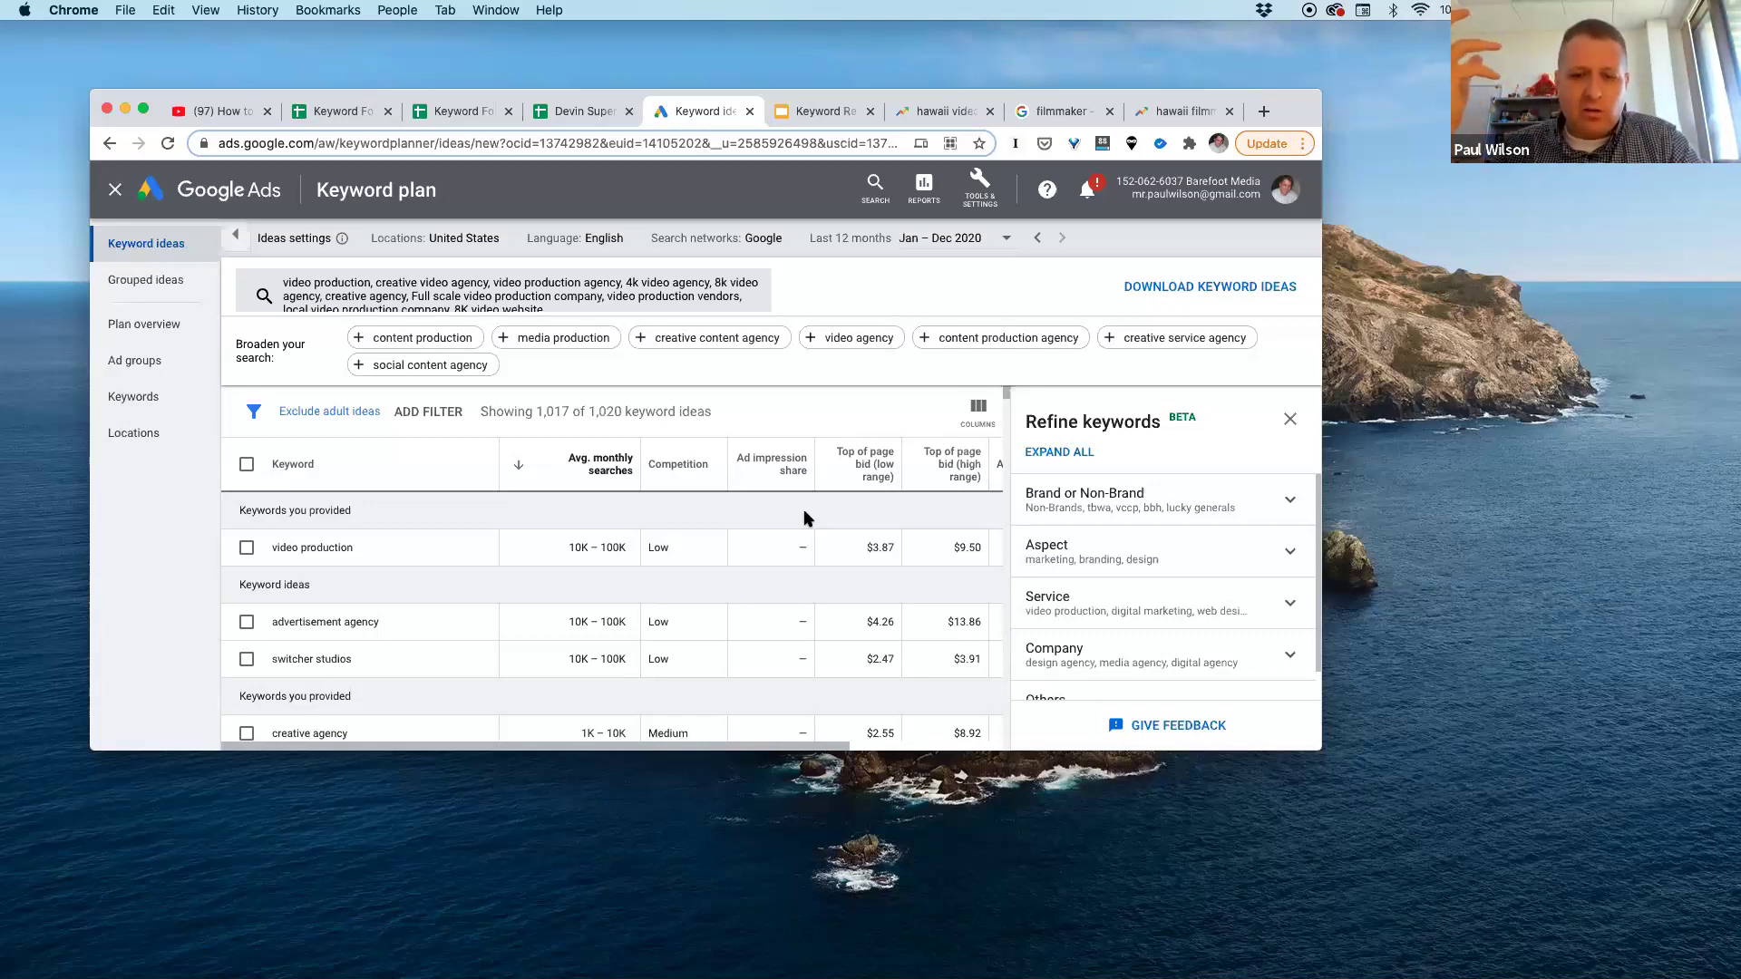
Step: Select the 500 keyword ideas on this page and create a new ad group named "Top 10 Seed Keywords" for them
left_click(247, 466)
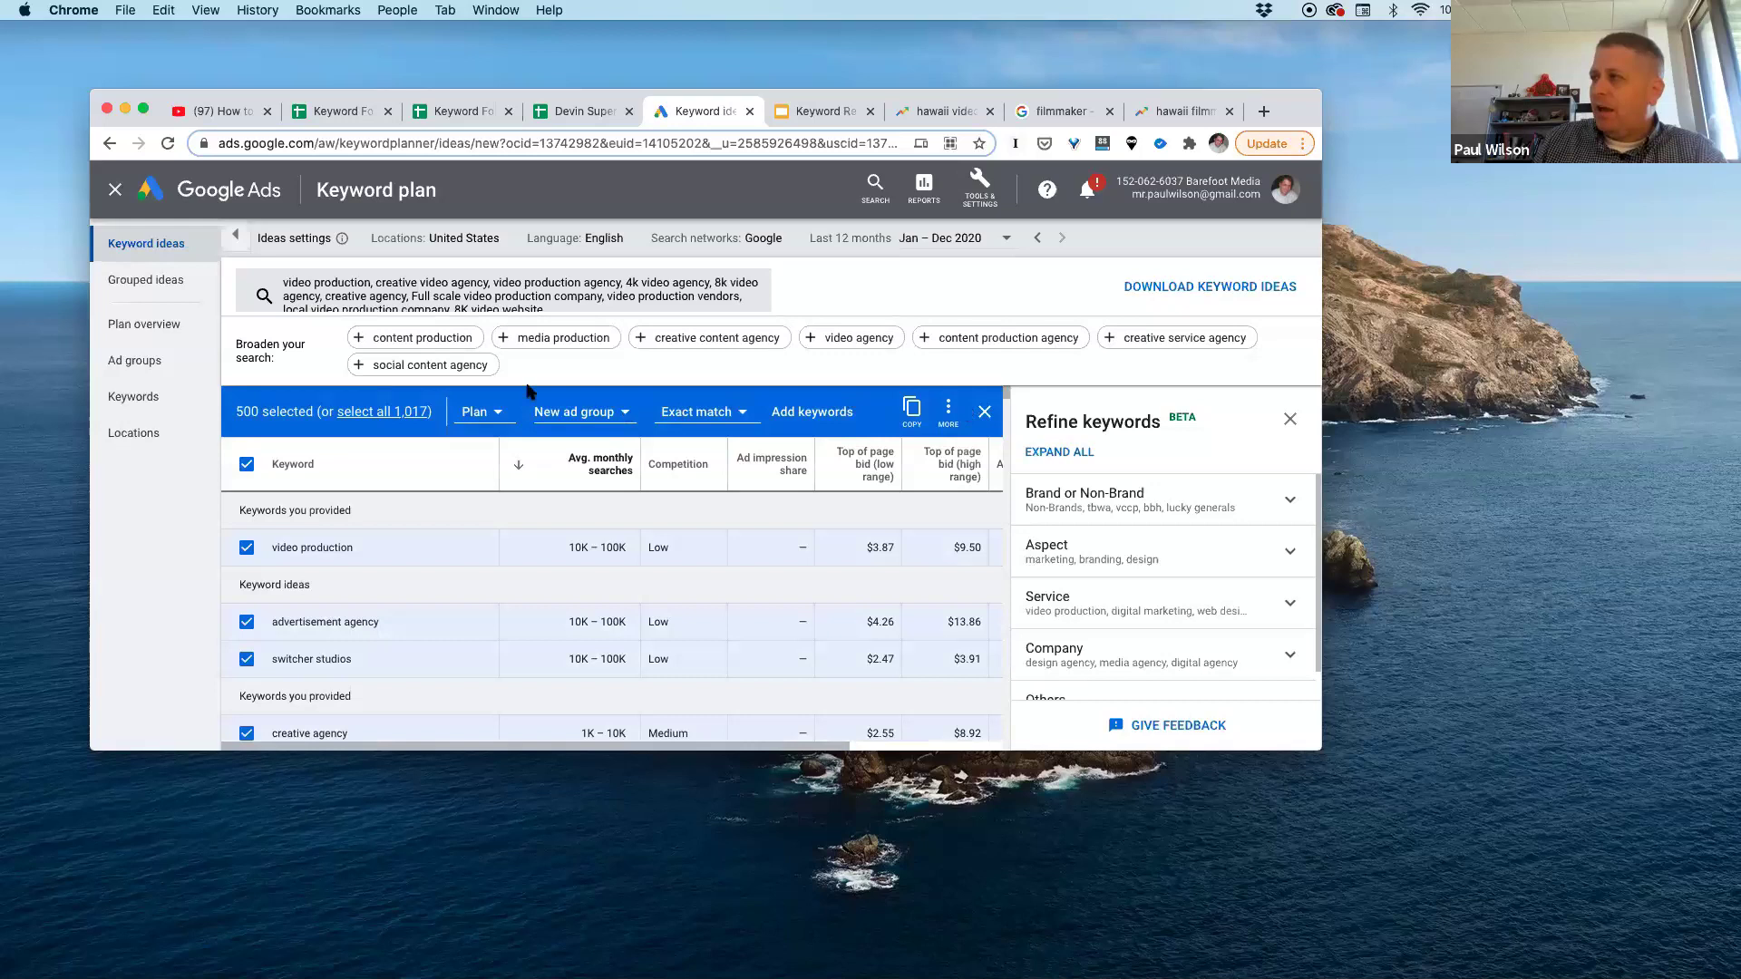
left_click(580, 416)
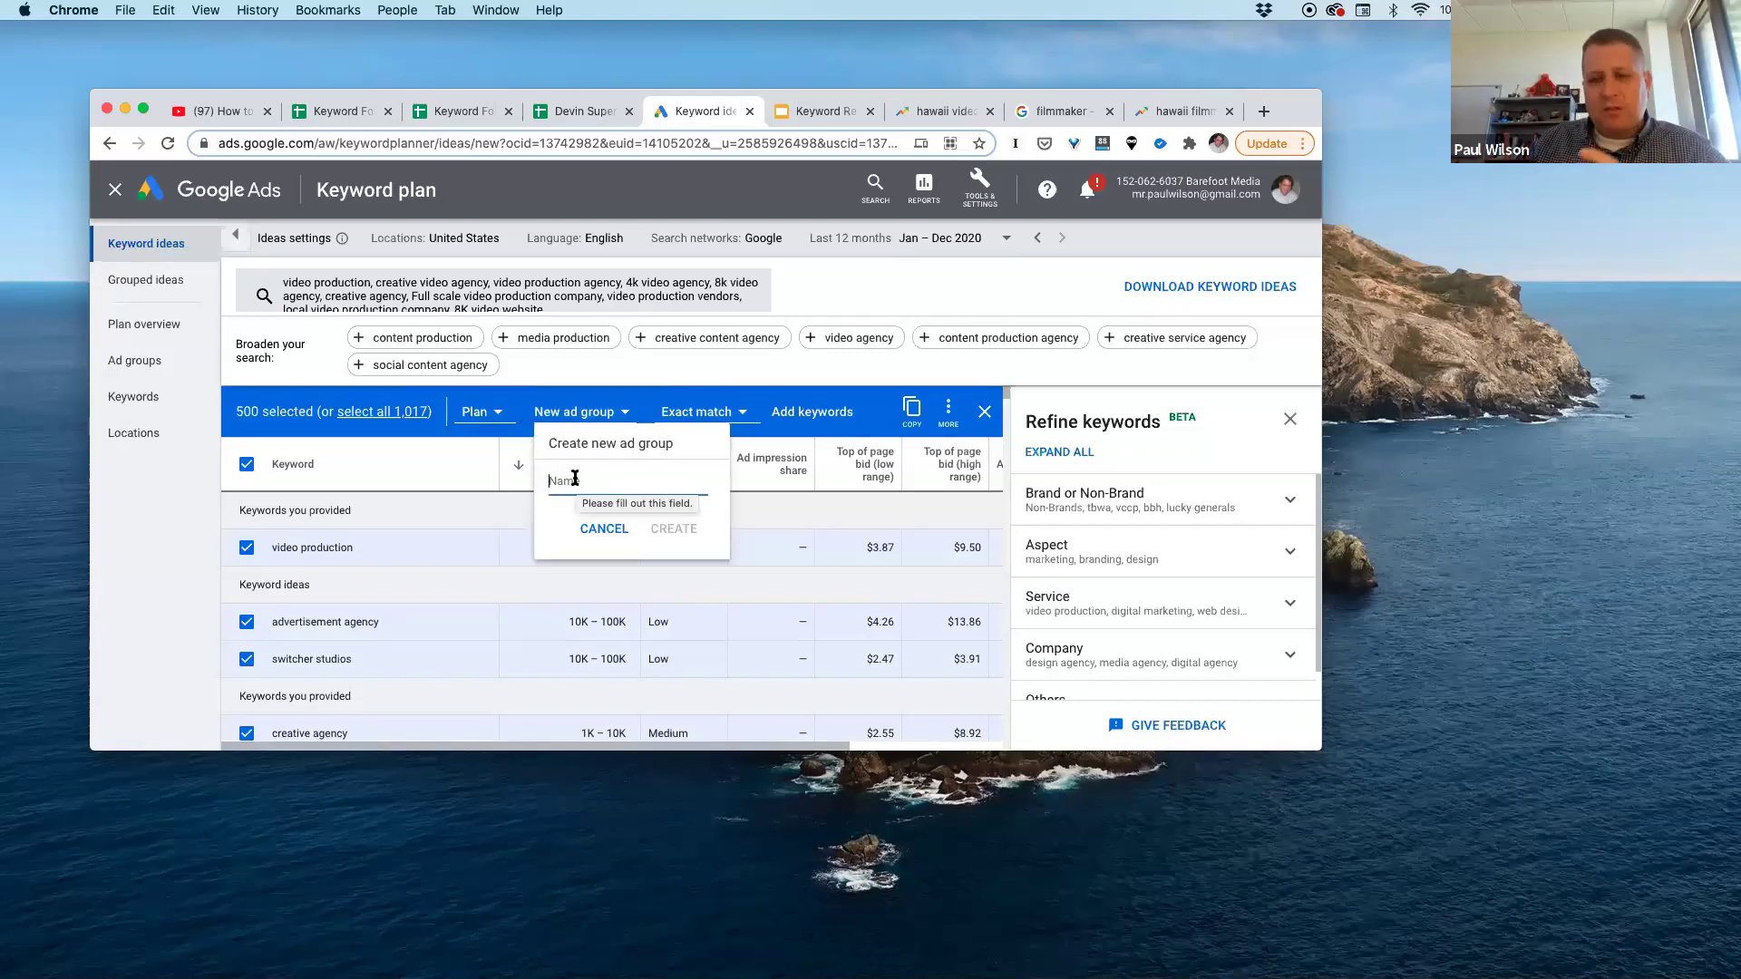
type("S")
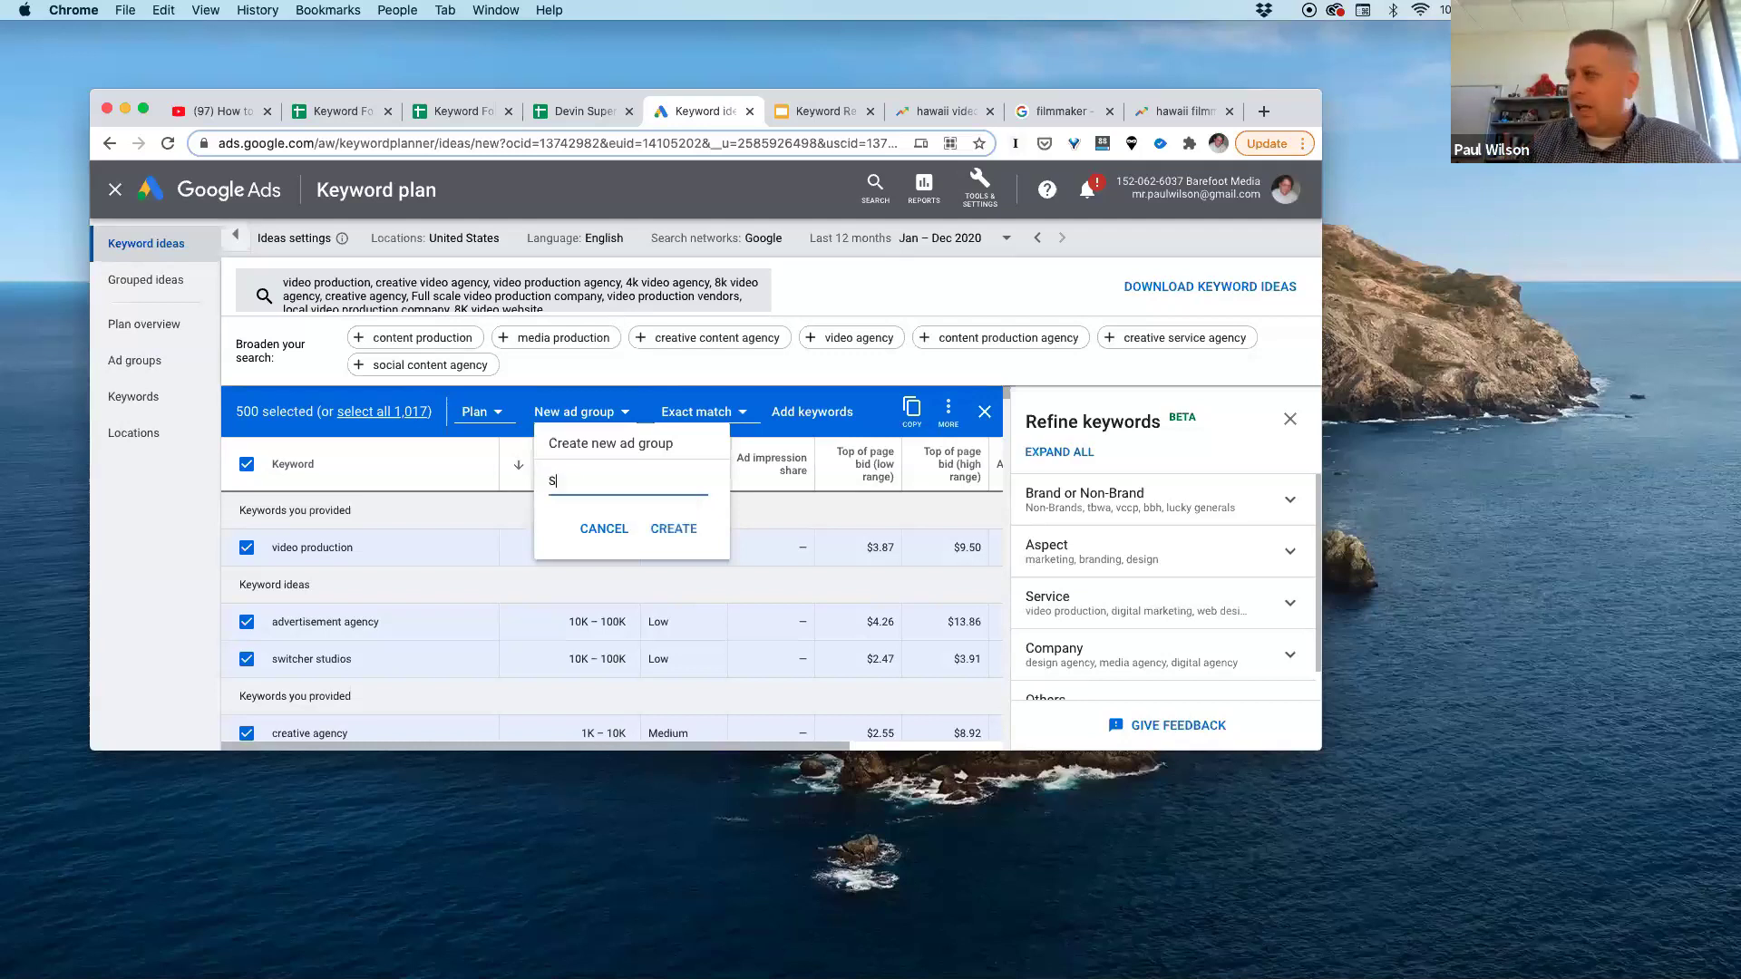
type("eed Keywords")
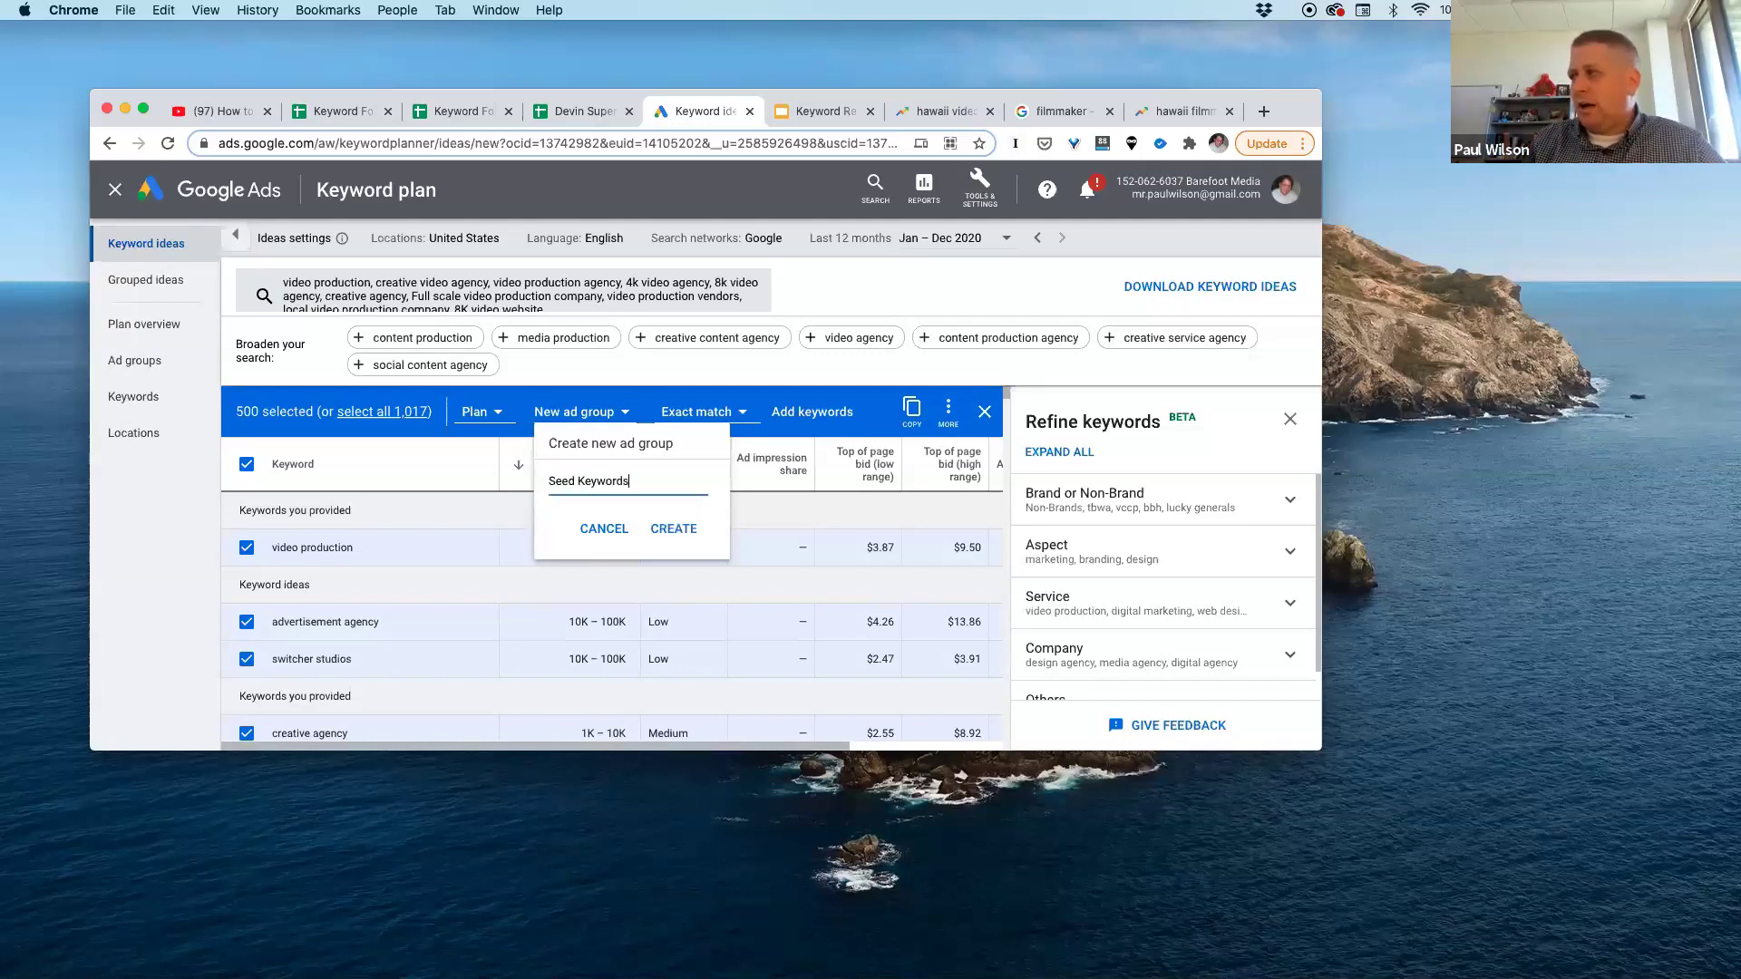
left_click(548, 481)
type("Top 10")
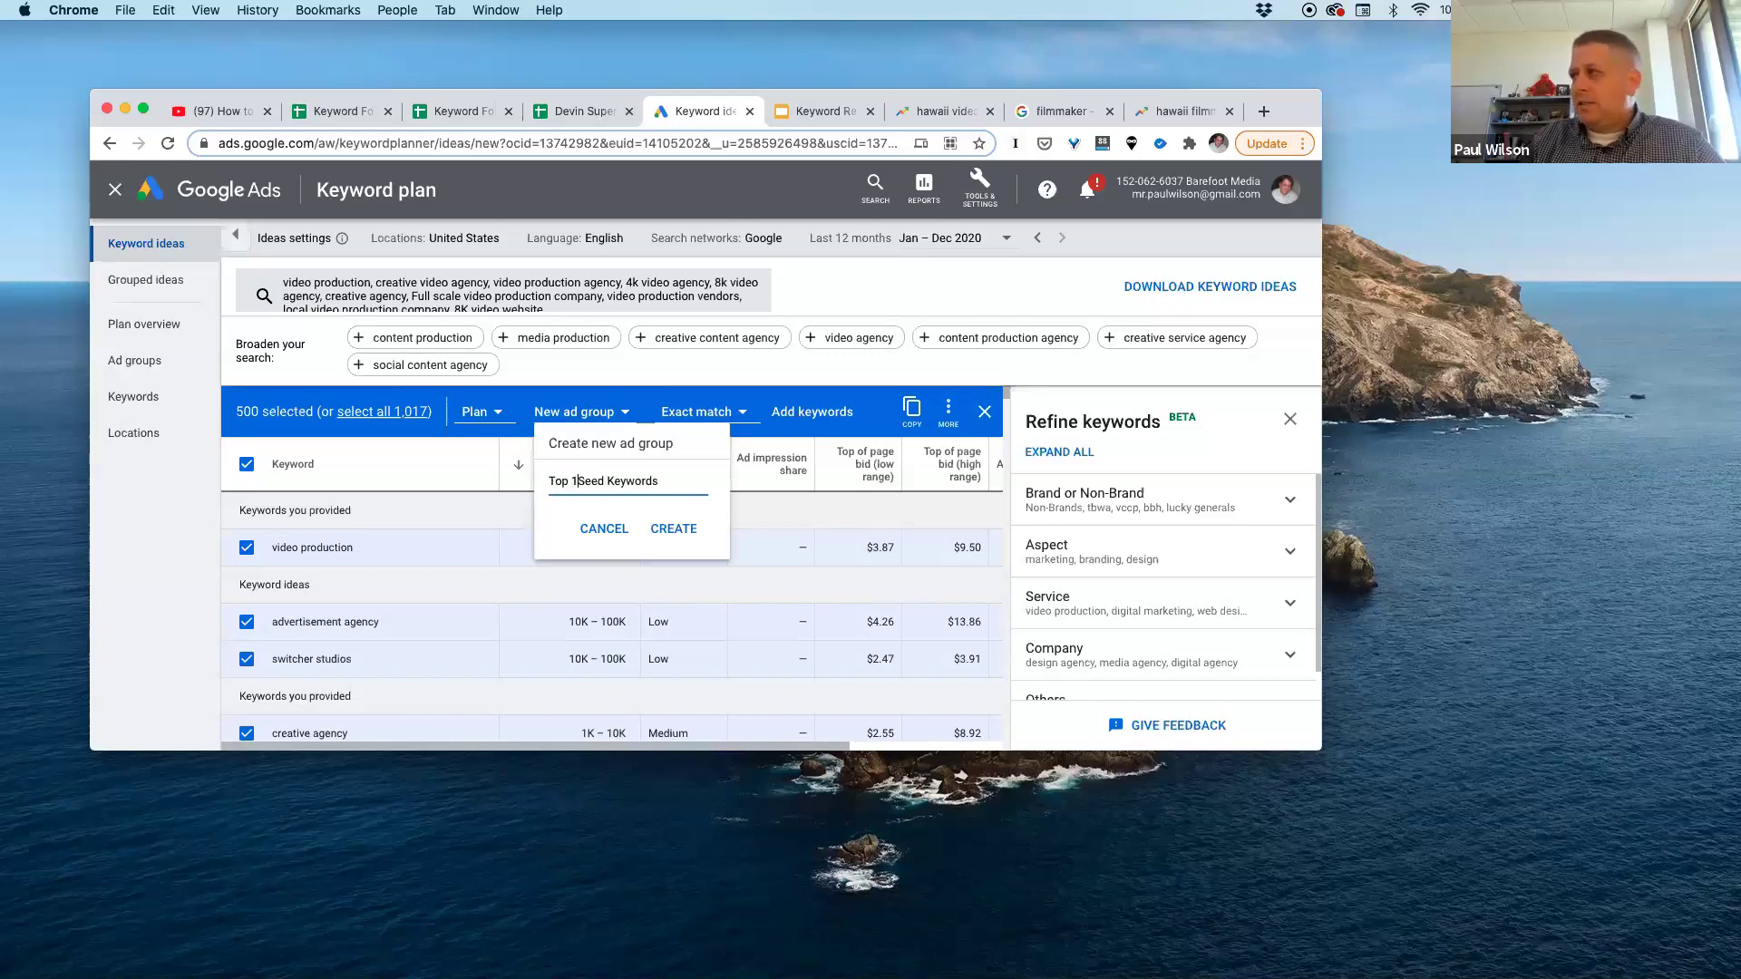
left_click(672, 527)
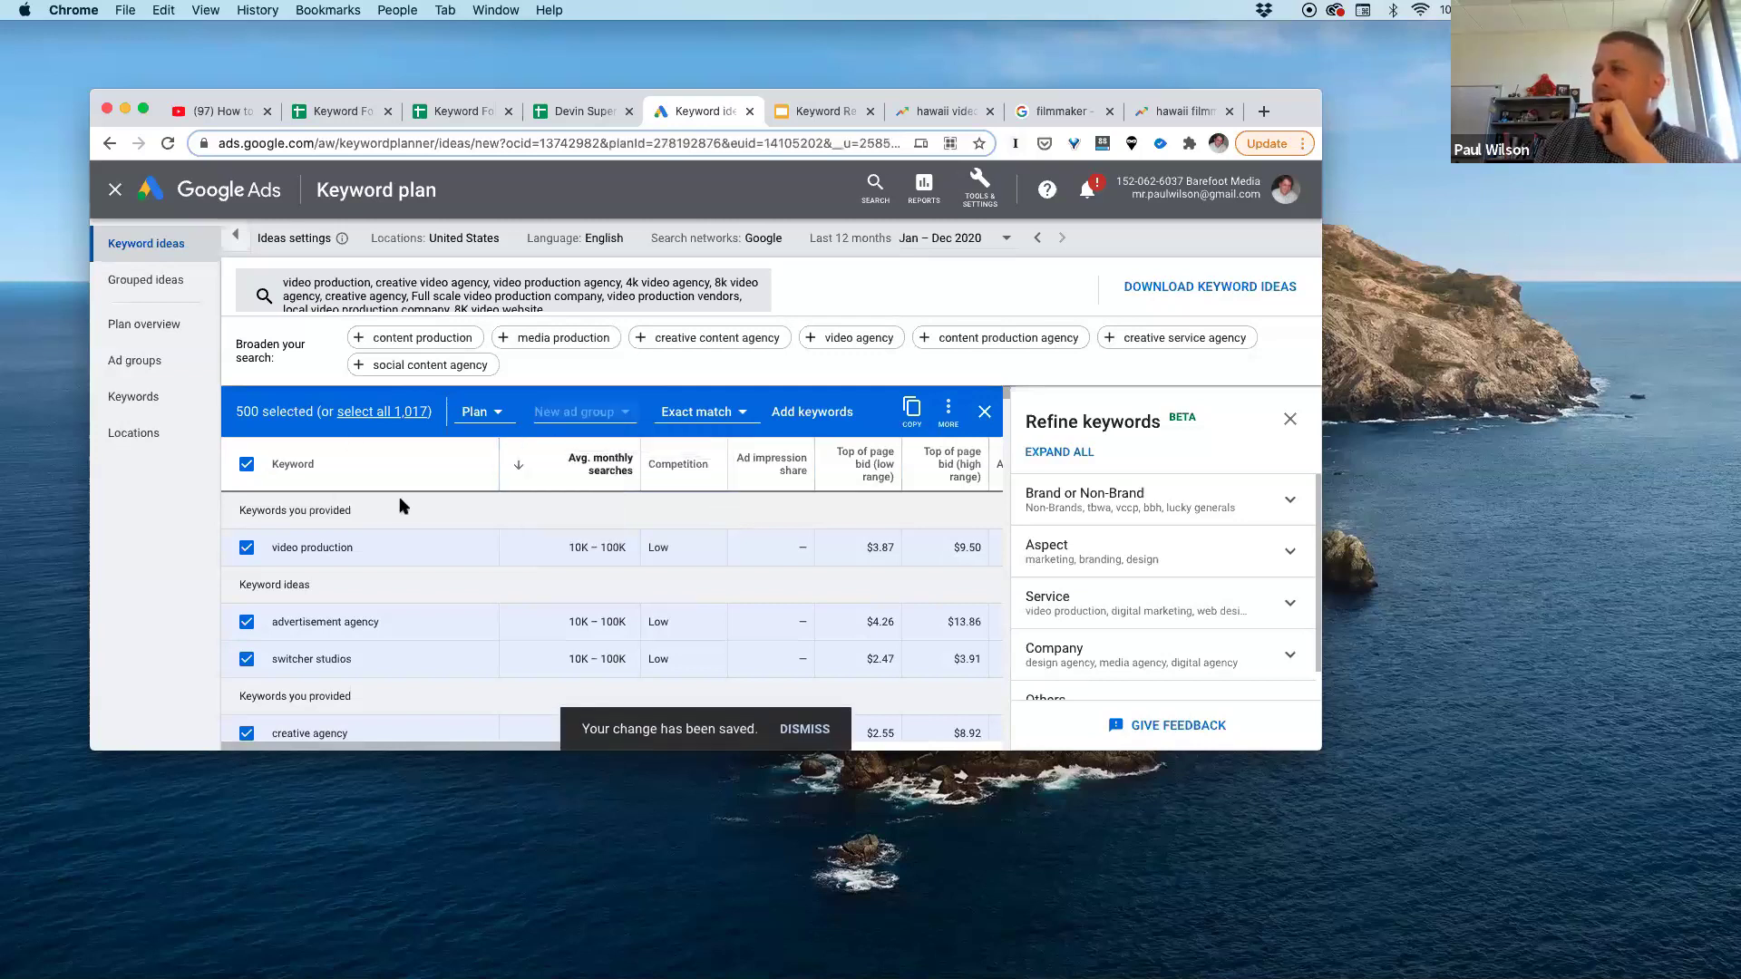
Step: Add the selected keywords to the Top 10 Seed Keywords ad group as exact match
left_click(770, 417)
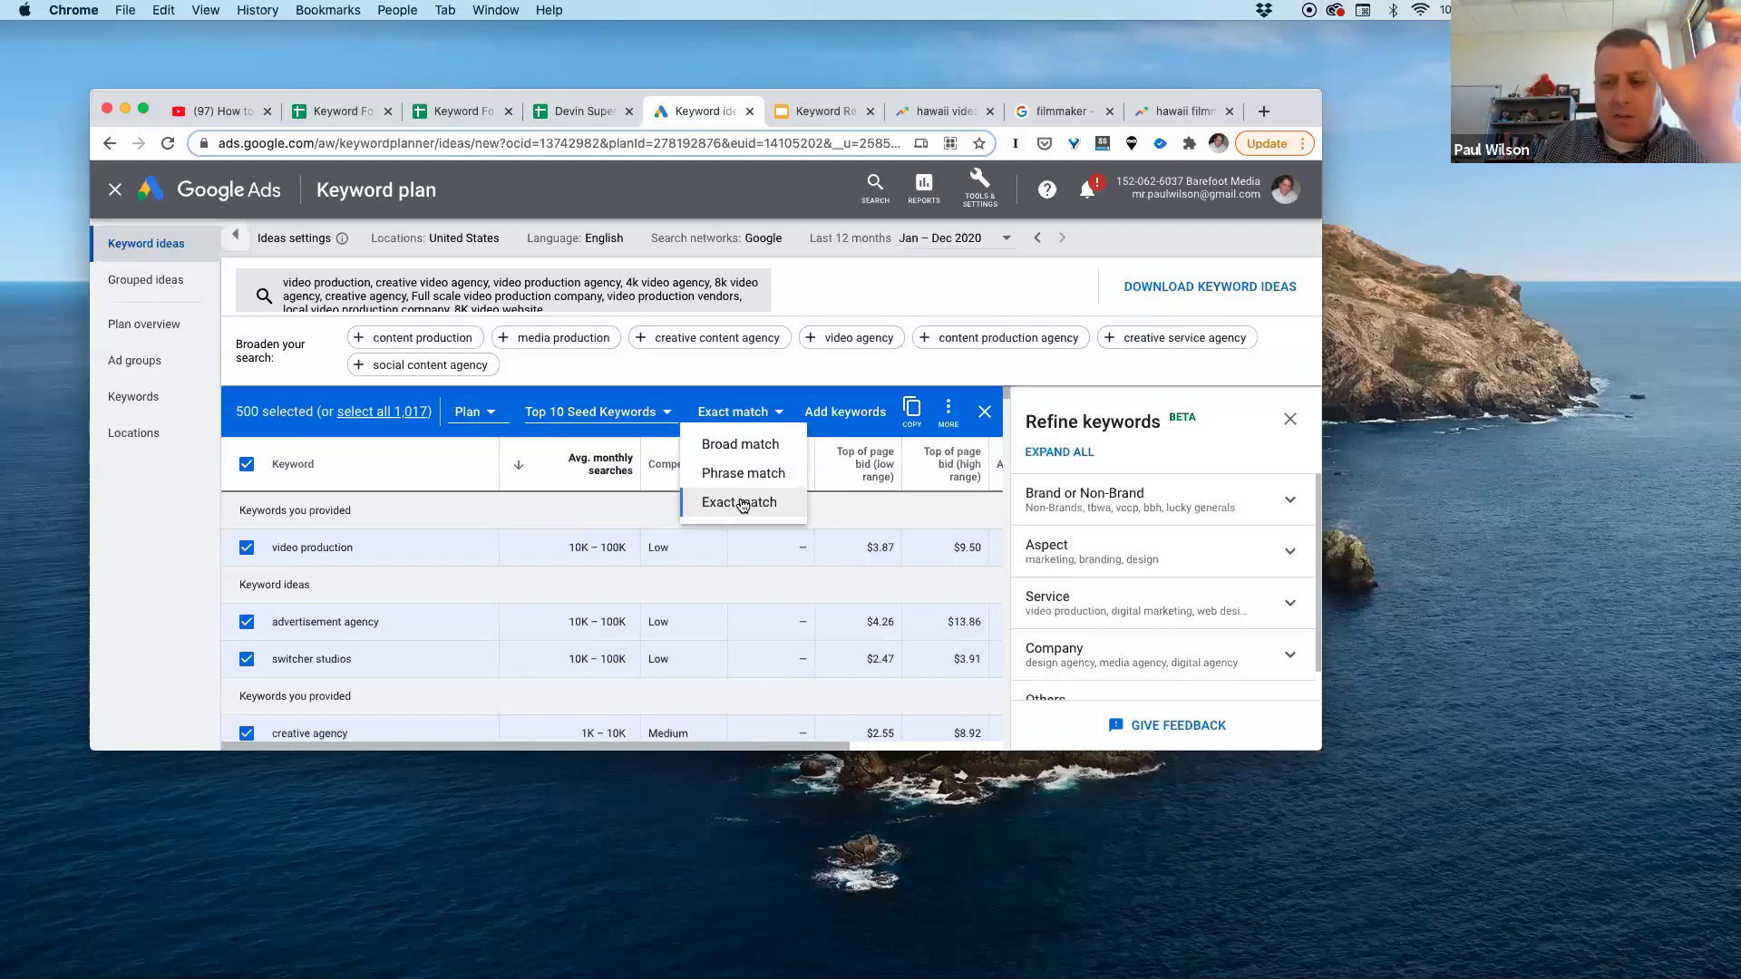
left_click(742, 504)
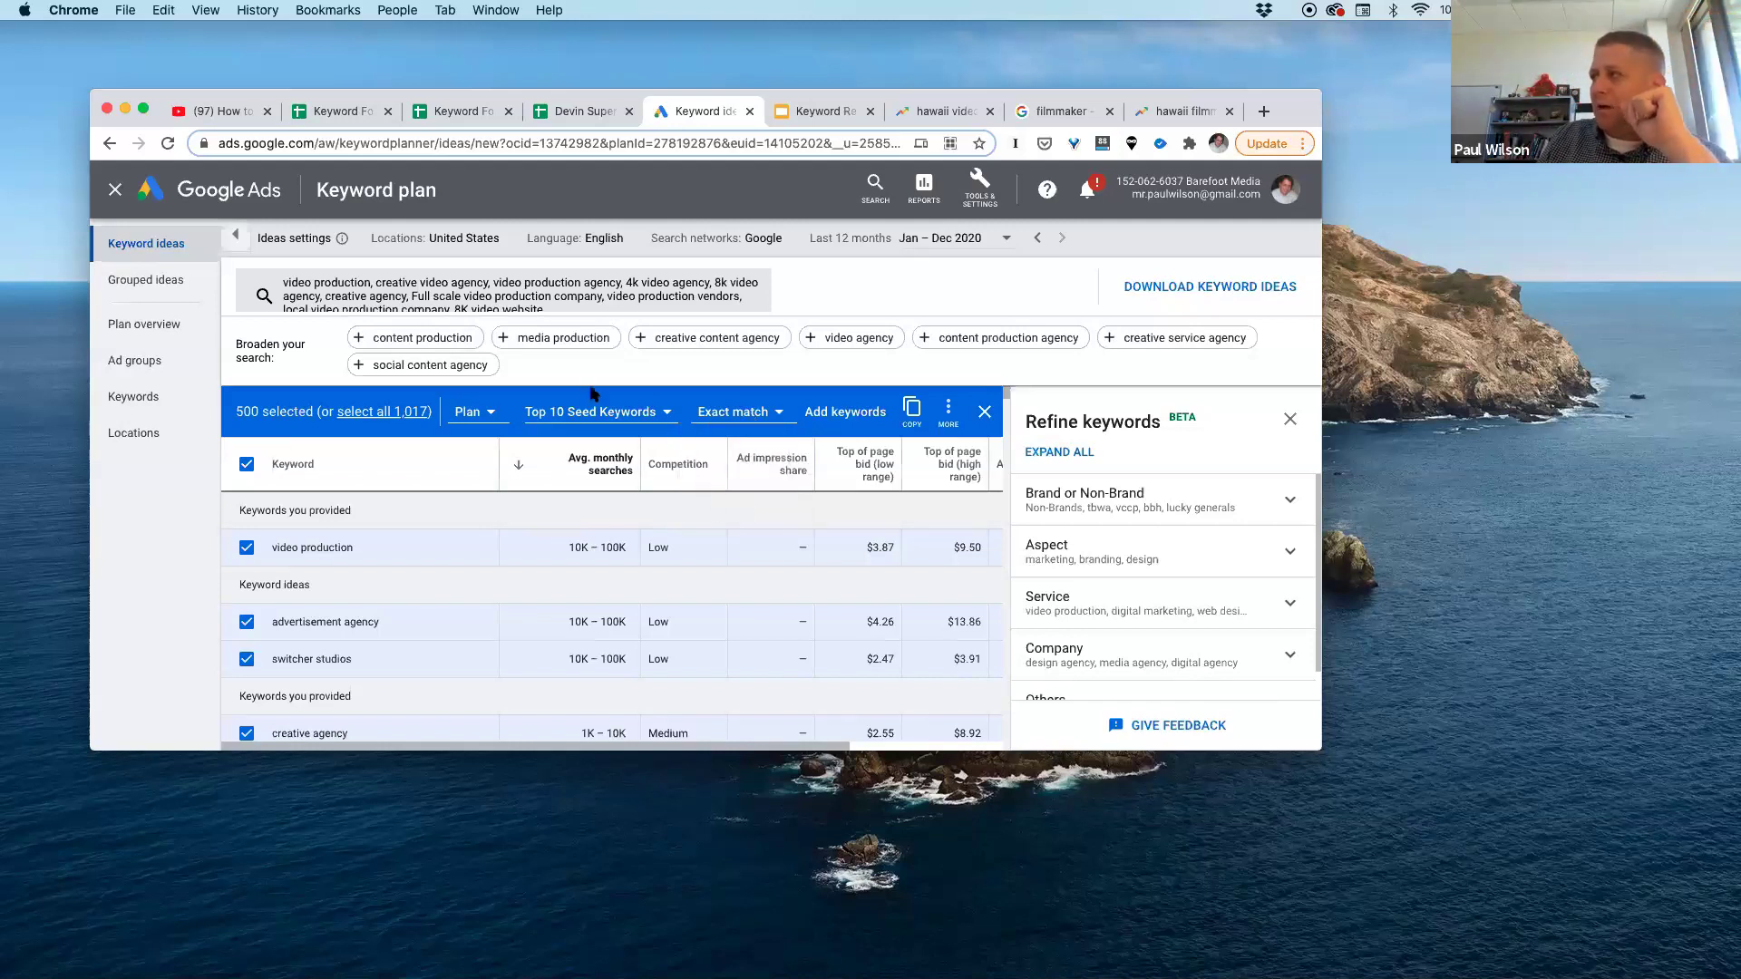
left_click(850, 414)
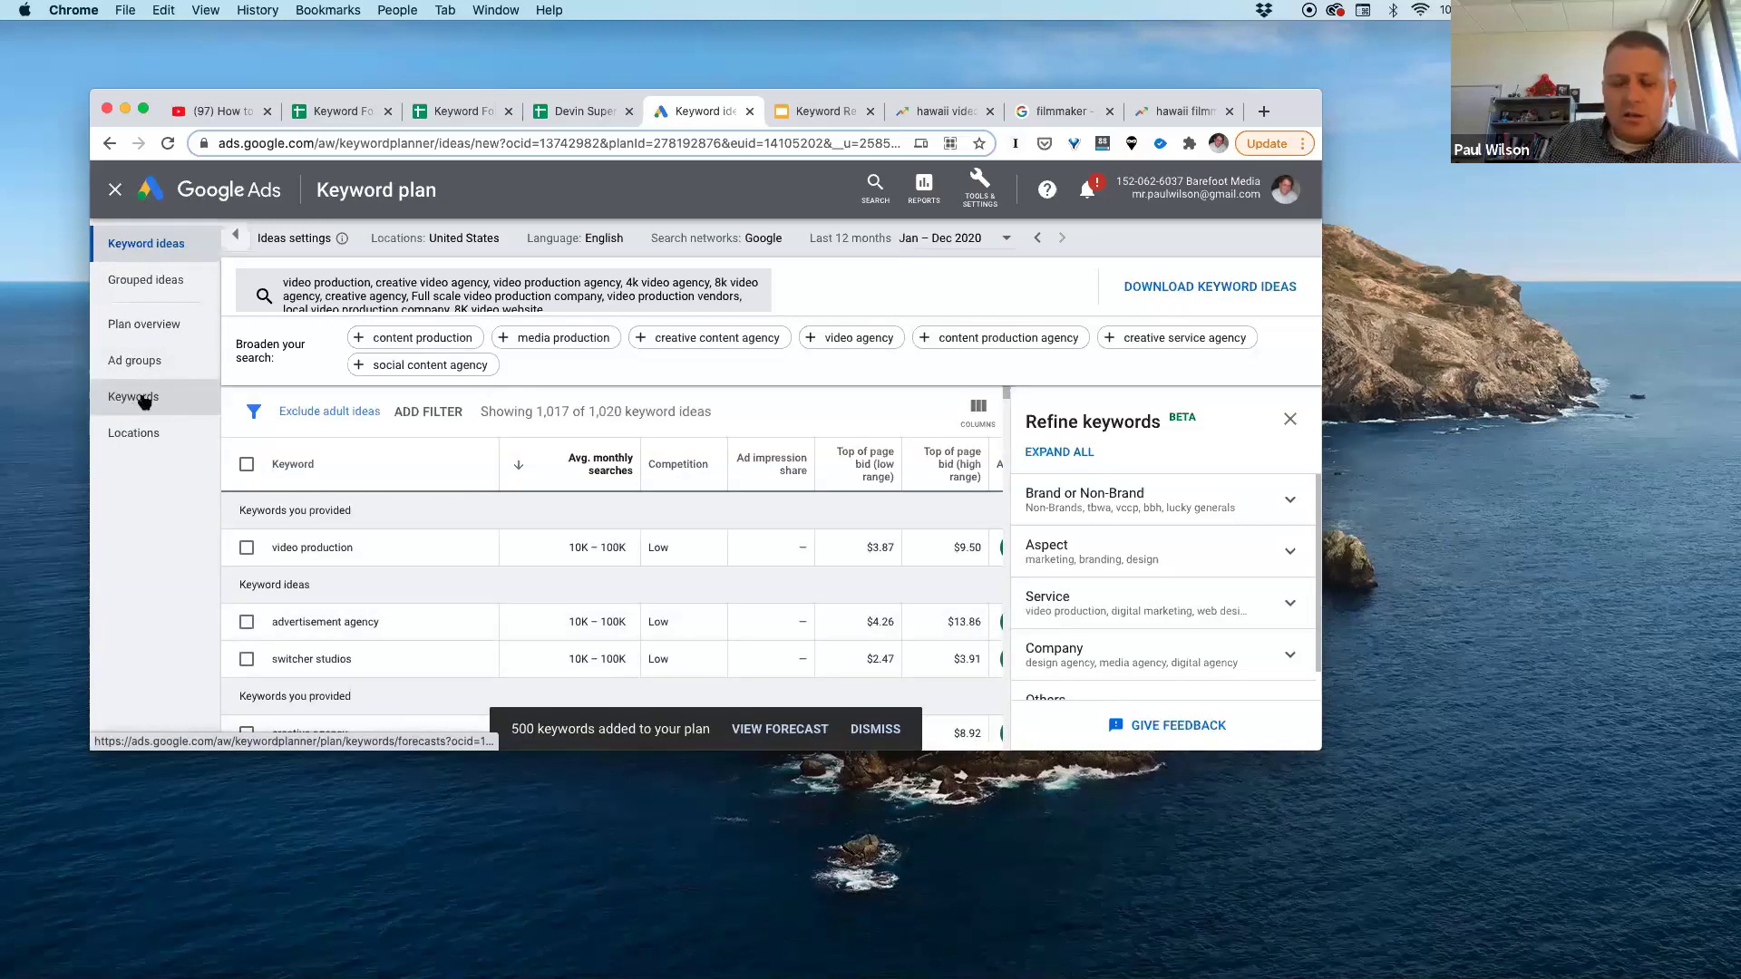
Step: Open the plan's keyword forecasts and set the maximum CPC to $100
left_click(136, 397)
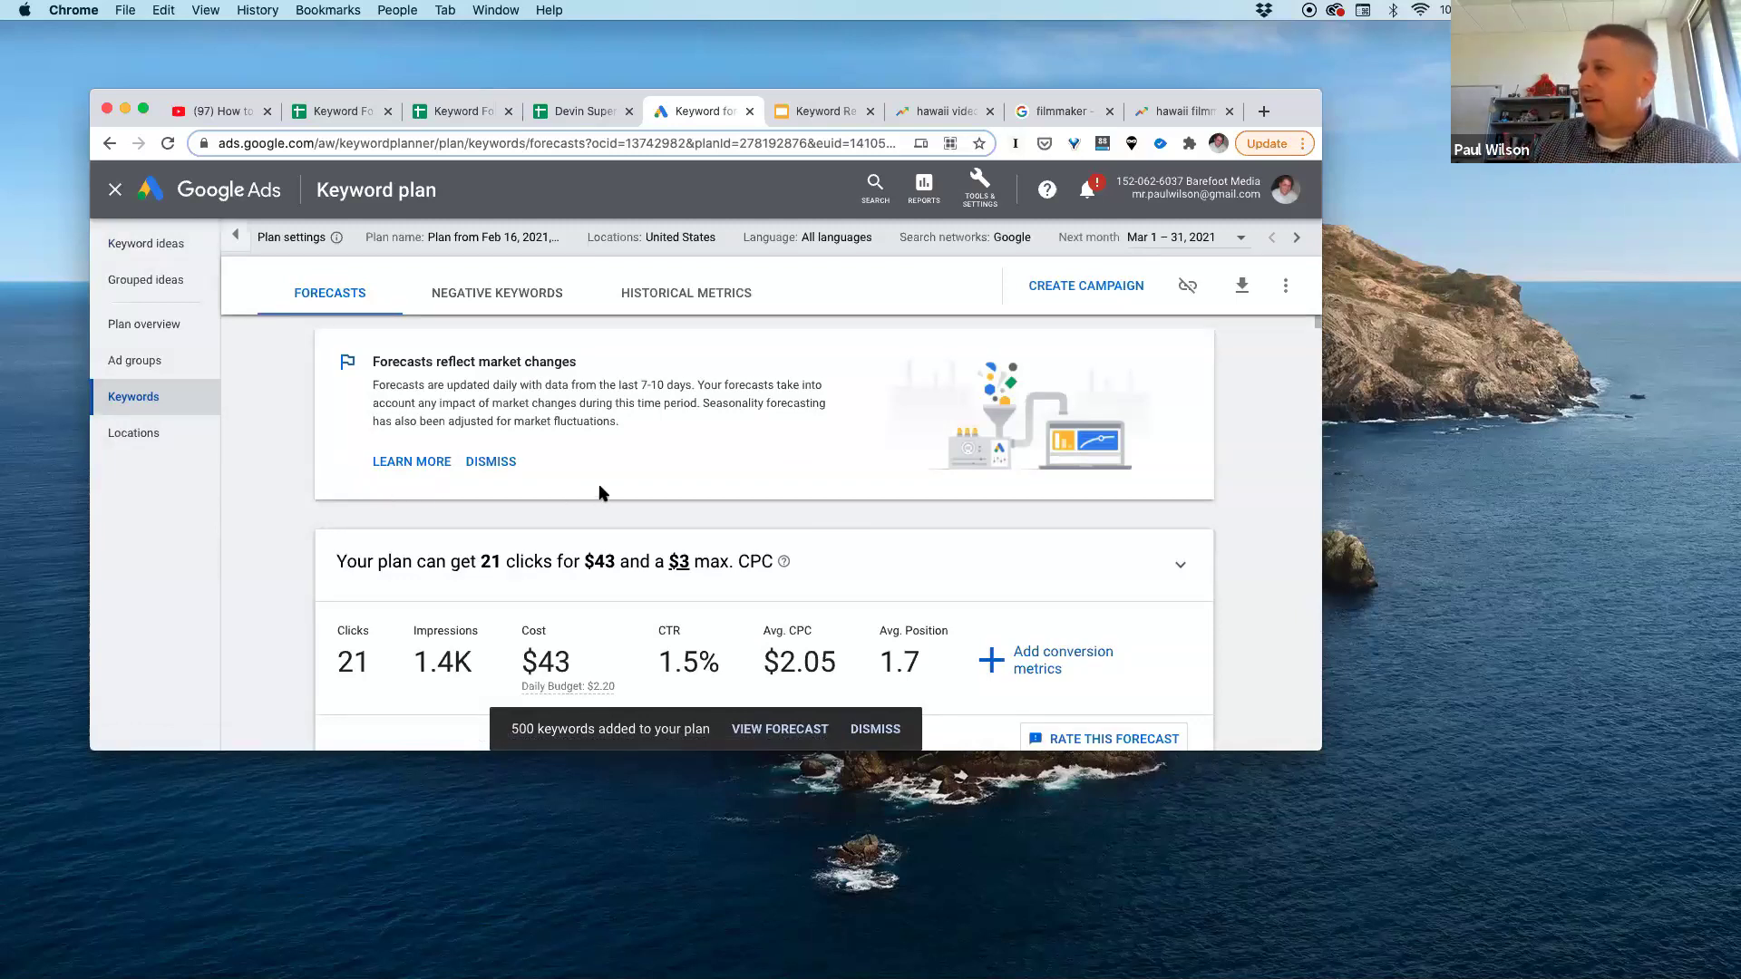
scroll(603, 494, "down", 2)
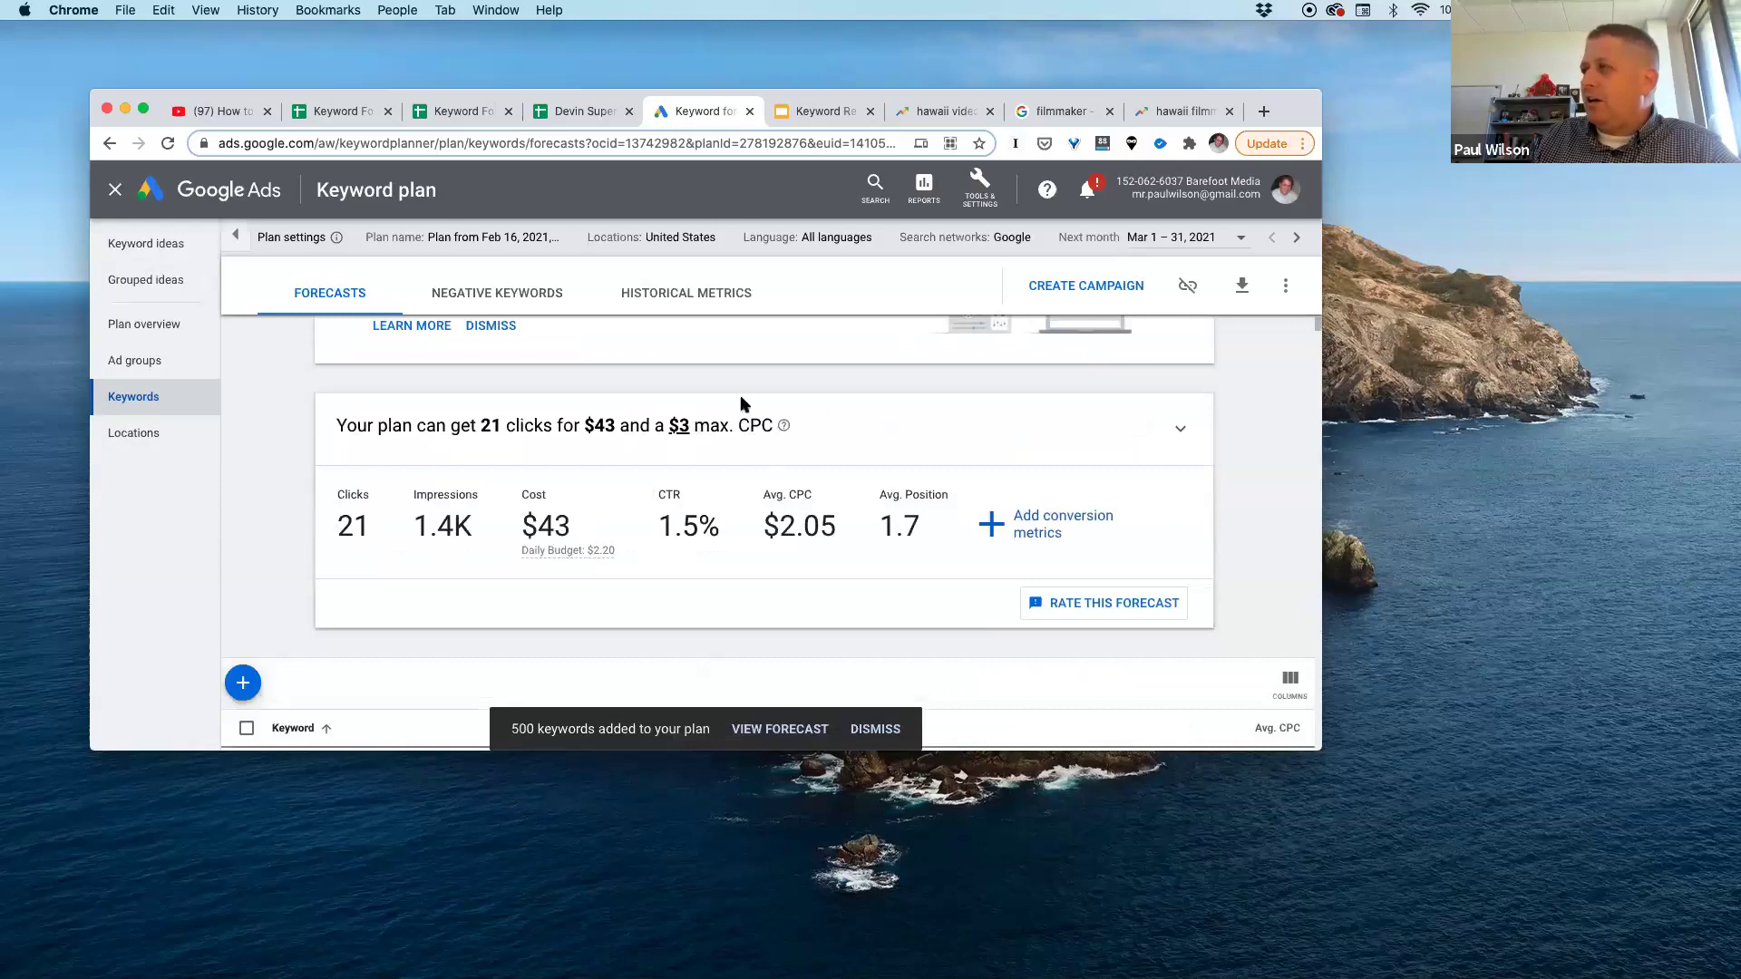
left_click(686, 430)
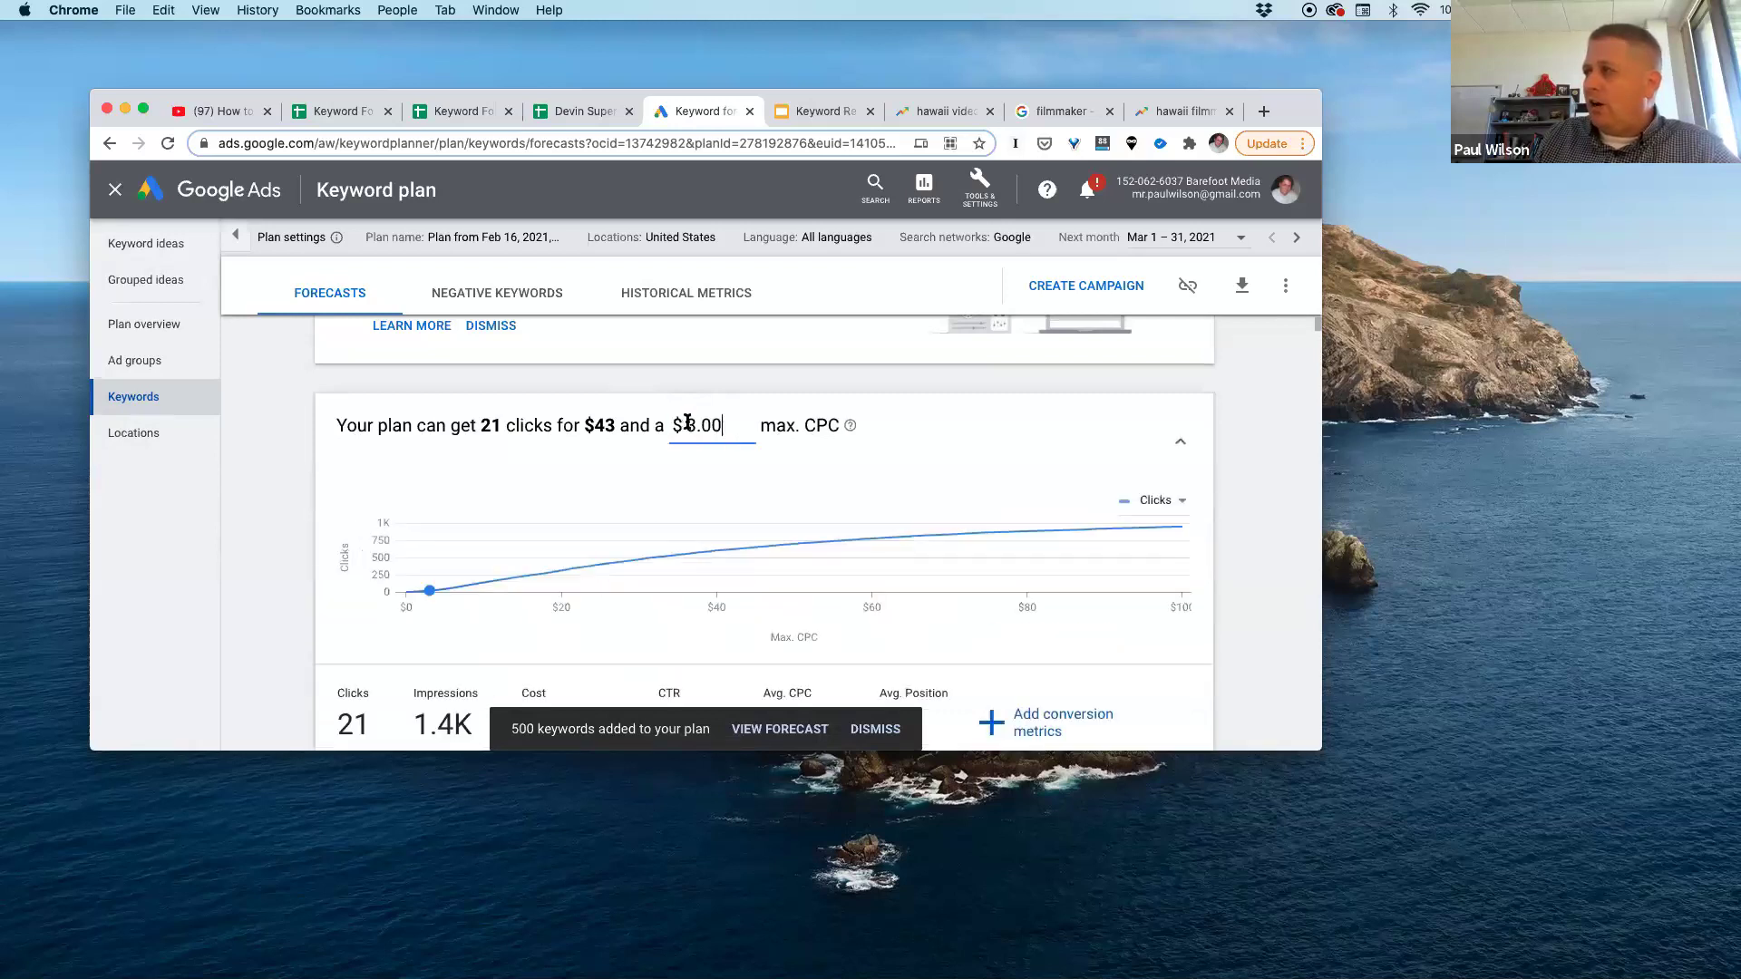
left_click_drag(729, 427, 647, 426)
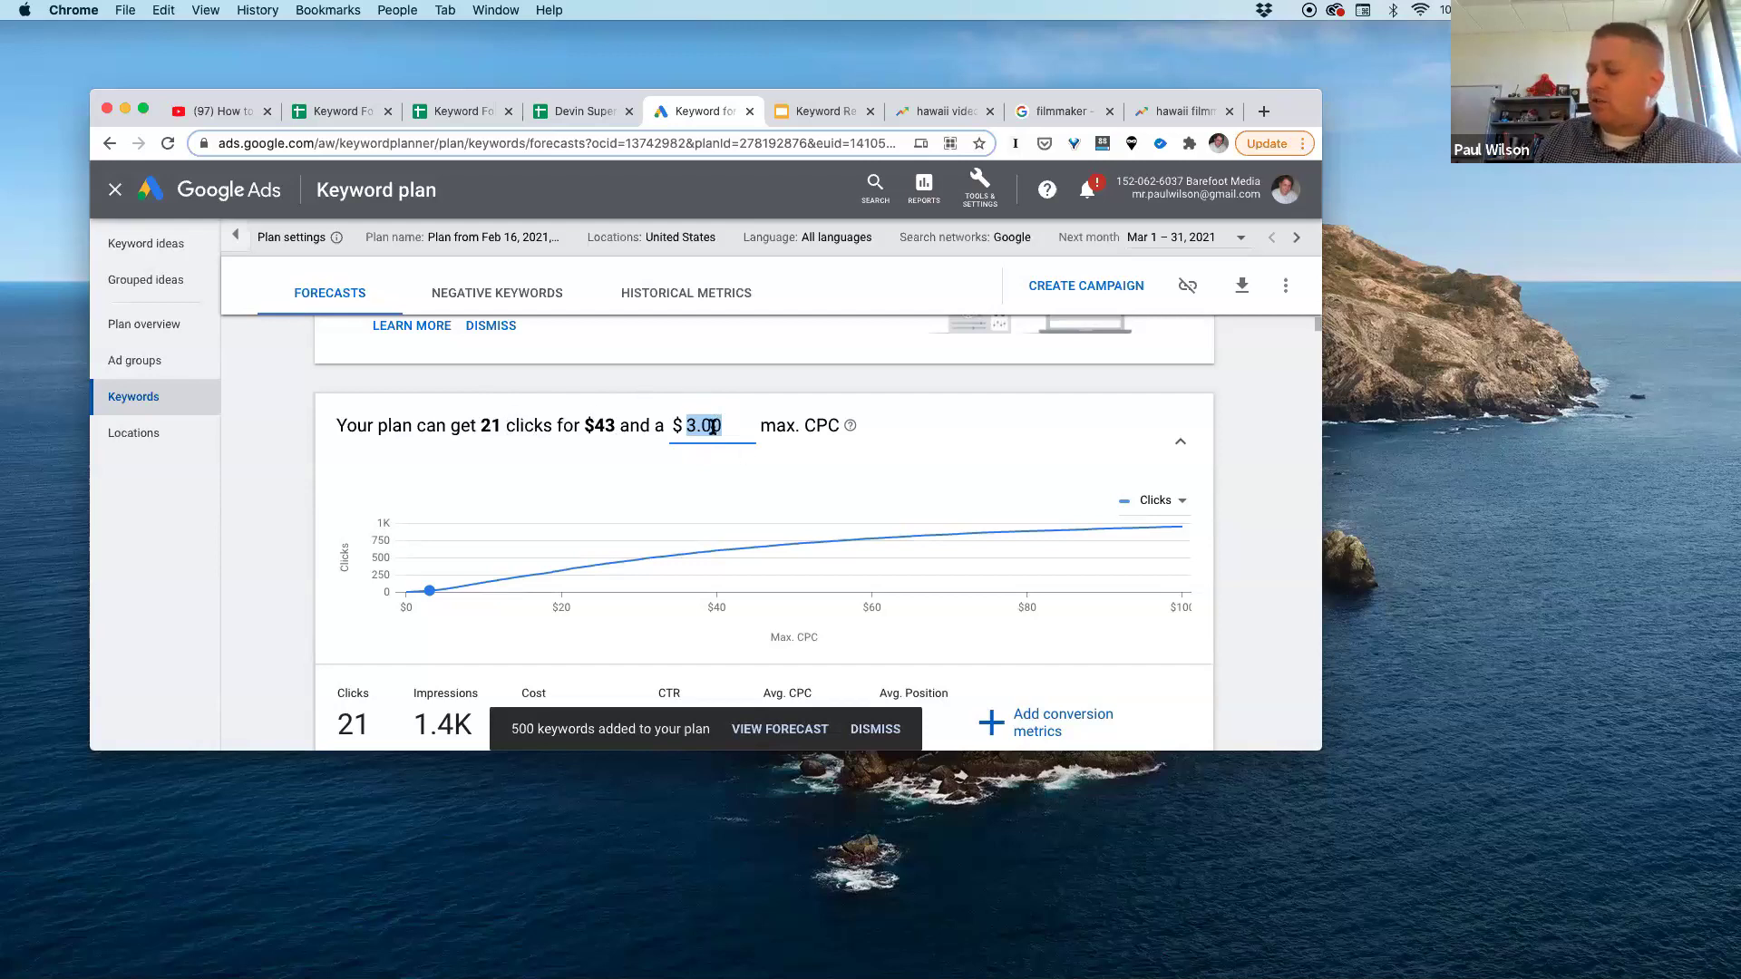
type("9999")
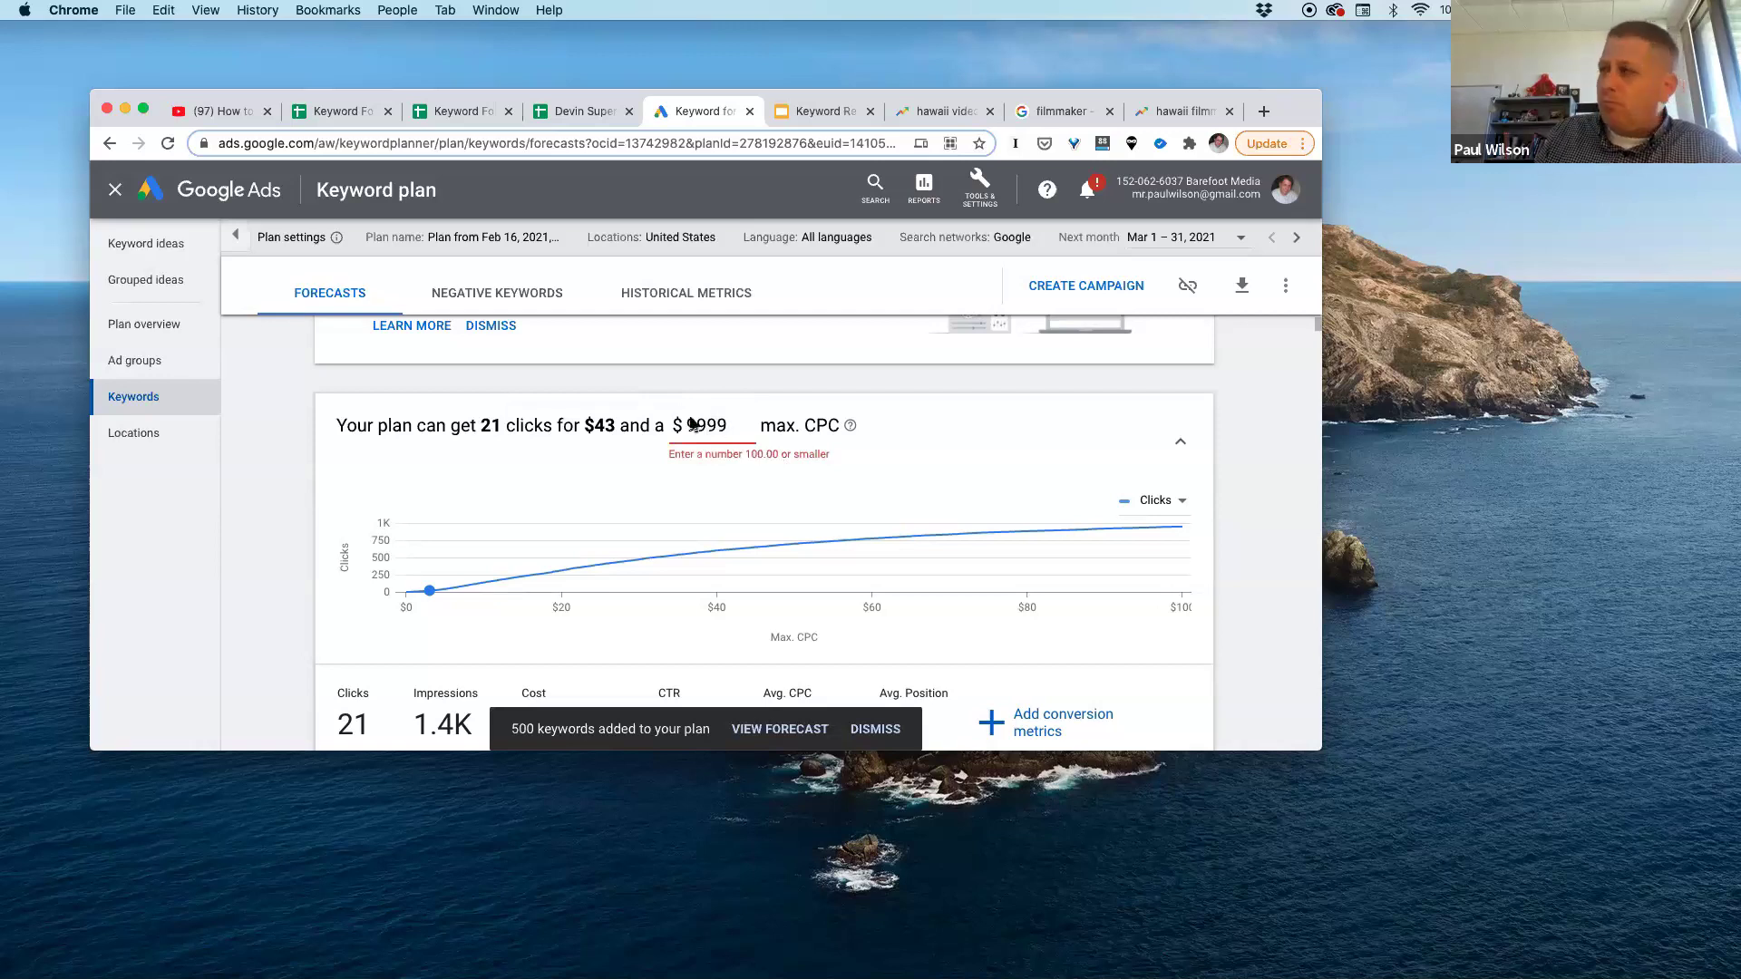
left_click_drag(740, 419, 626, 422)
type("100")
key("Return")
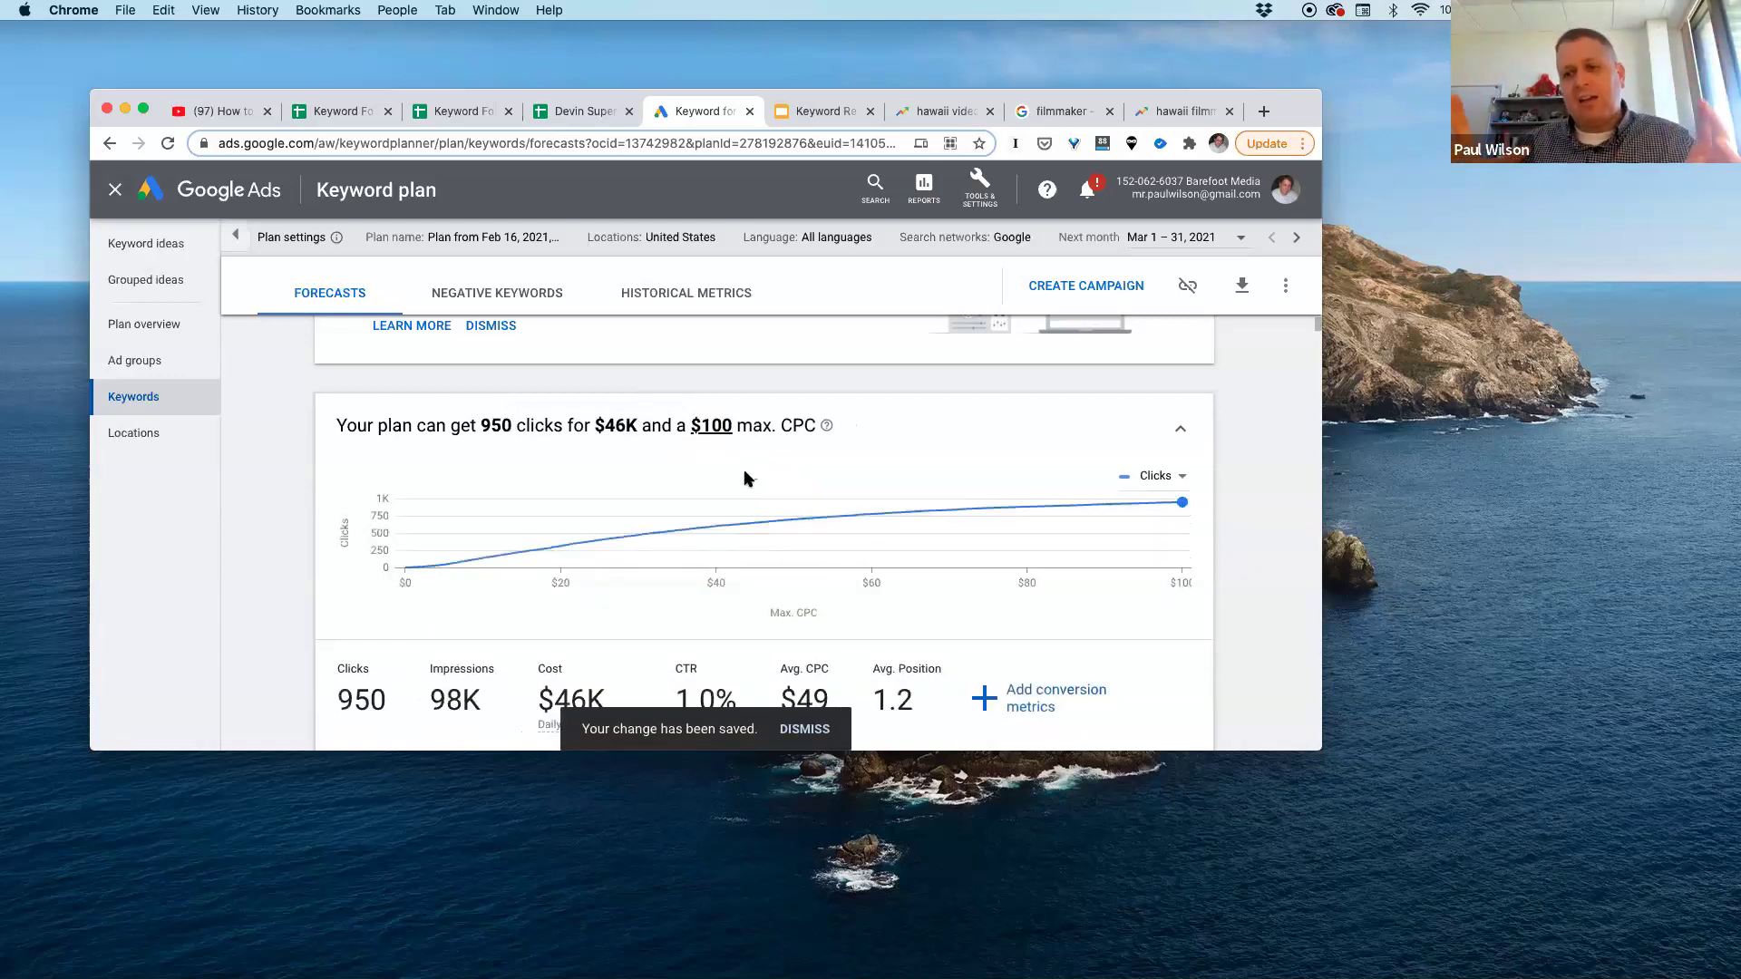
Step: Review the plan's clicks forecast chart, summary metrics and per-keyword impressions and average CPC
scroll(613, 432, "down", 1)
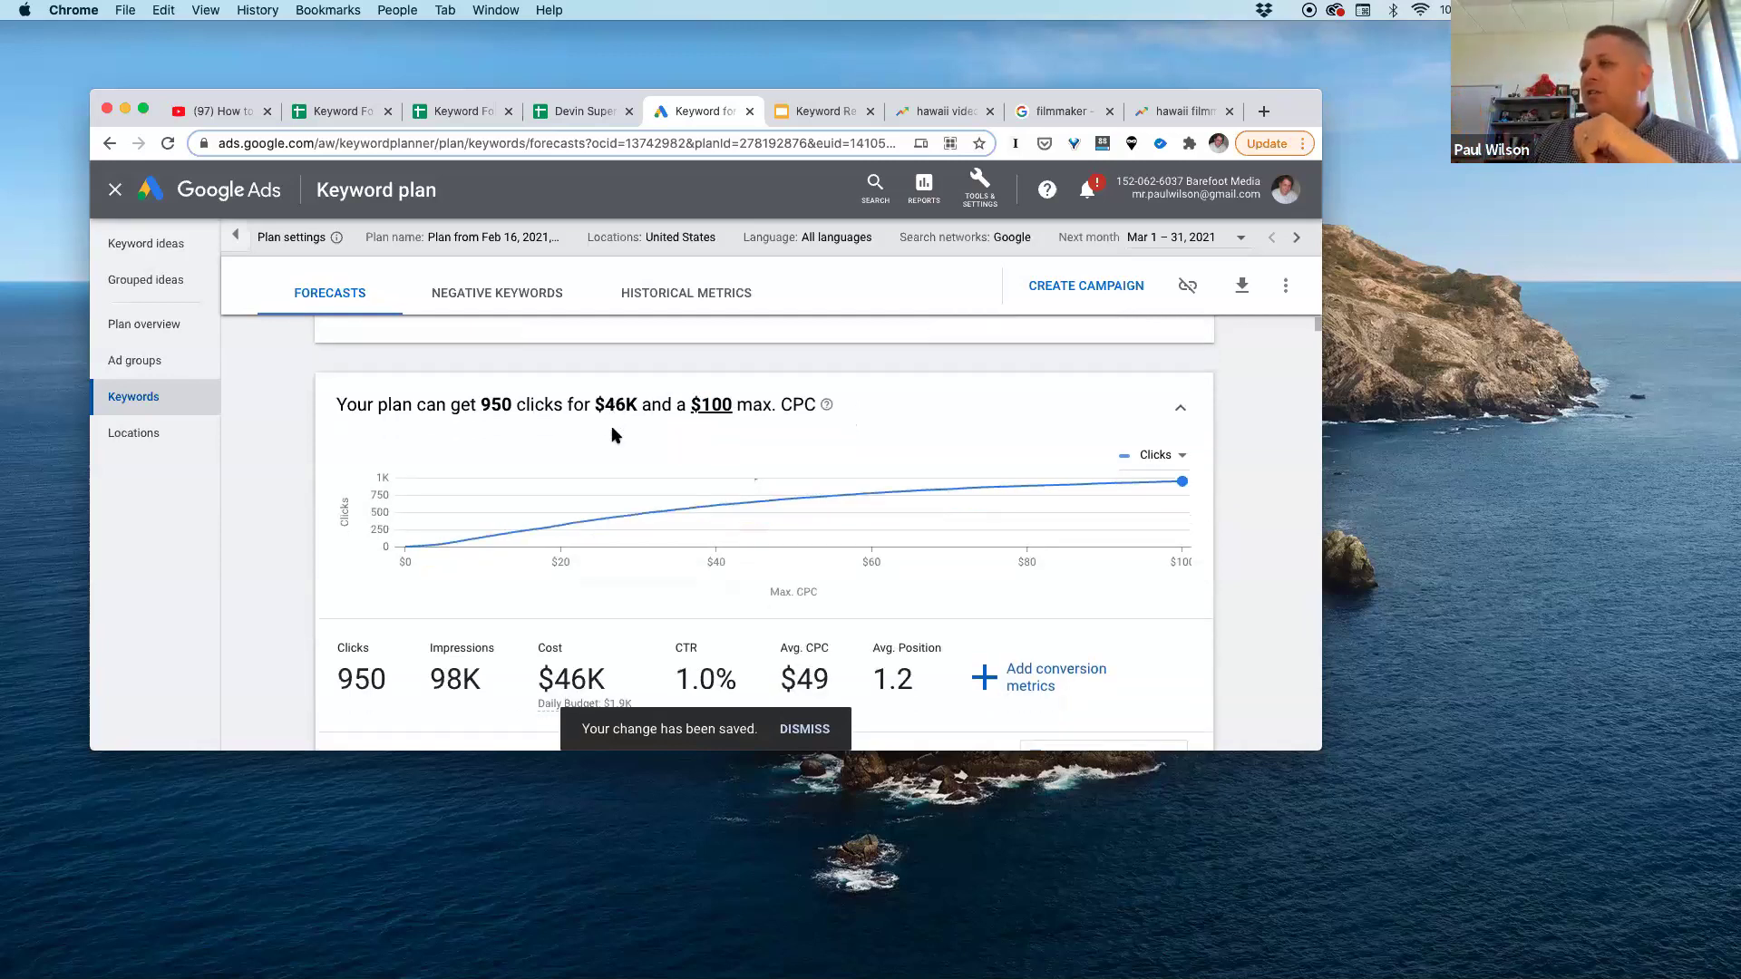
scroll(707, 413, "down", 2)
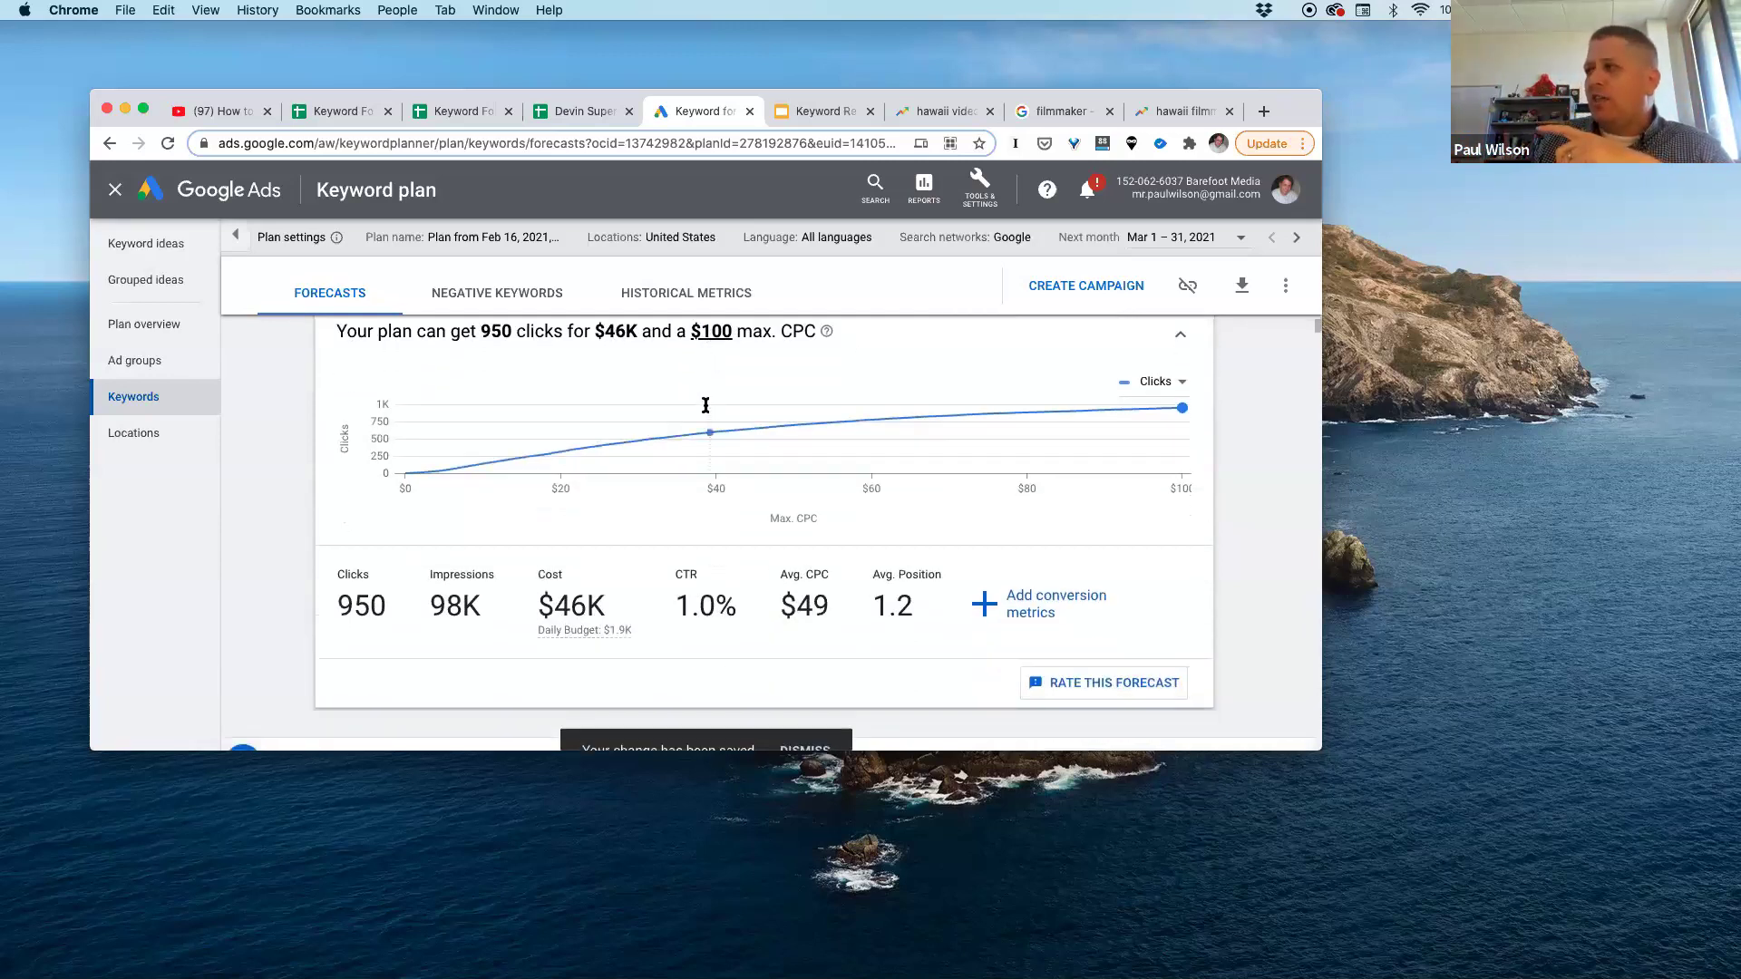
mouse_move(706, 405)
scroll(698, 436, "down", 3)
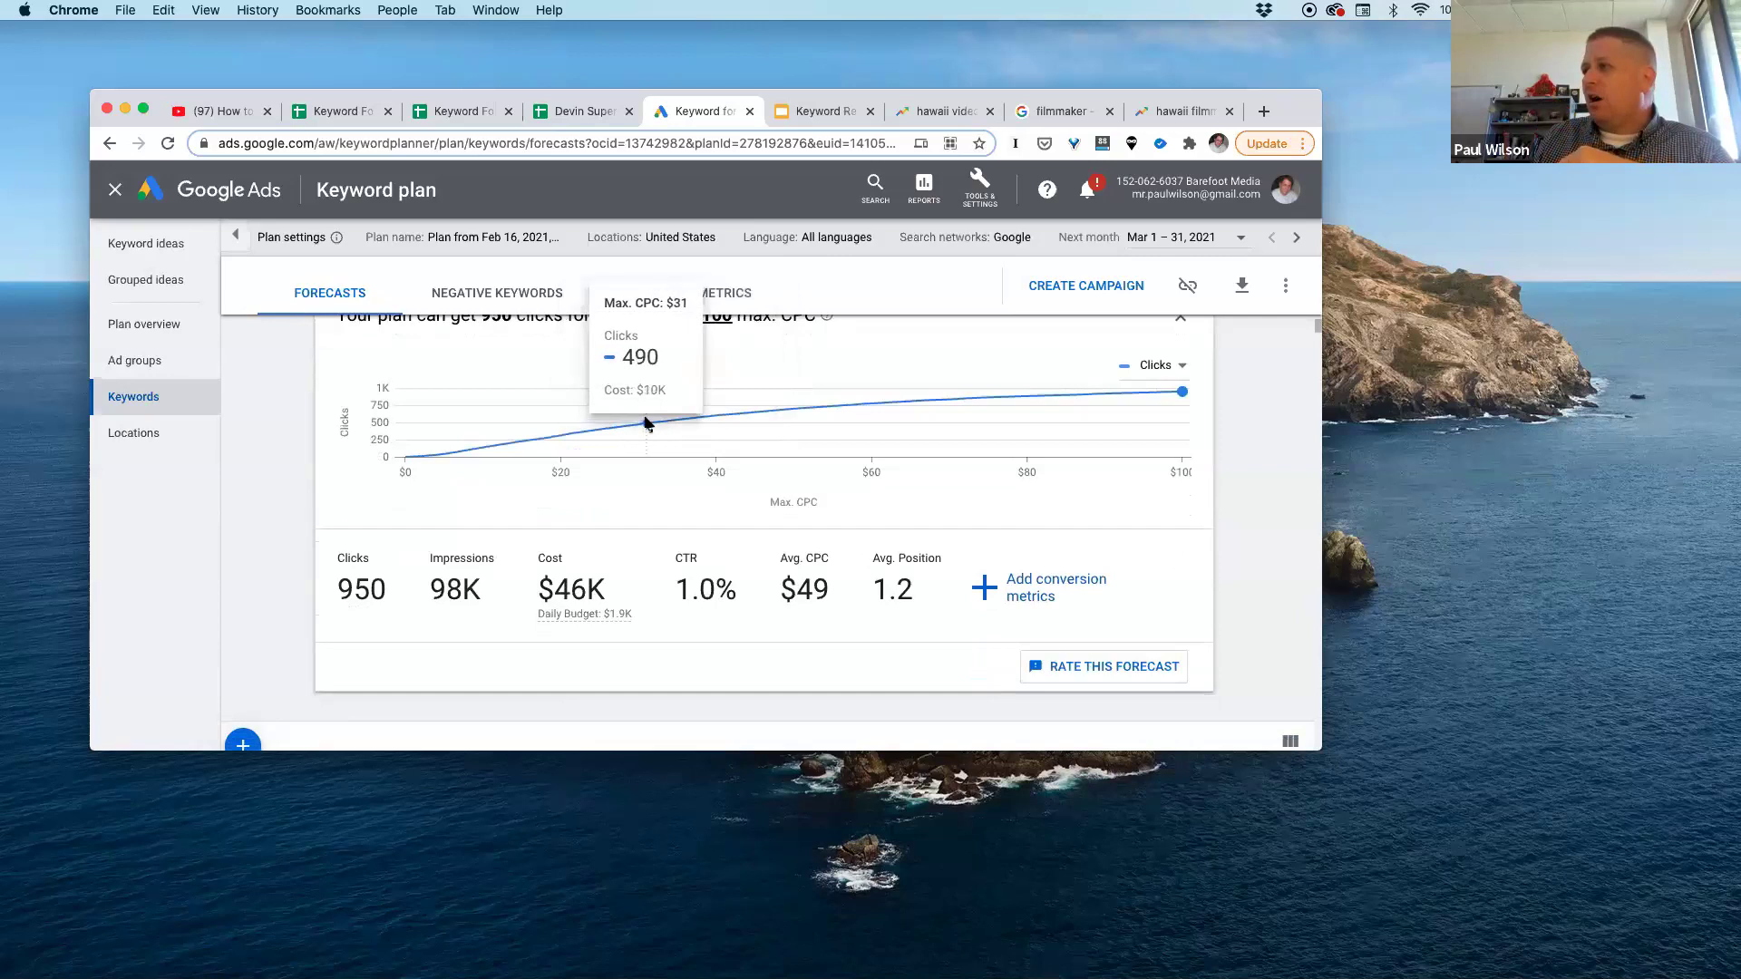
scroll(689, 463, "down", 5)
scroll(921, 447, "up", 5)
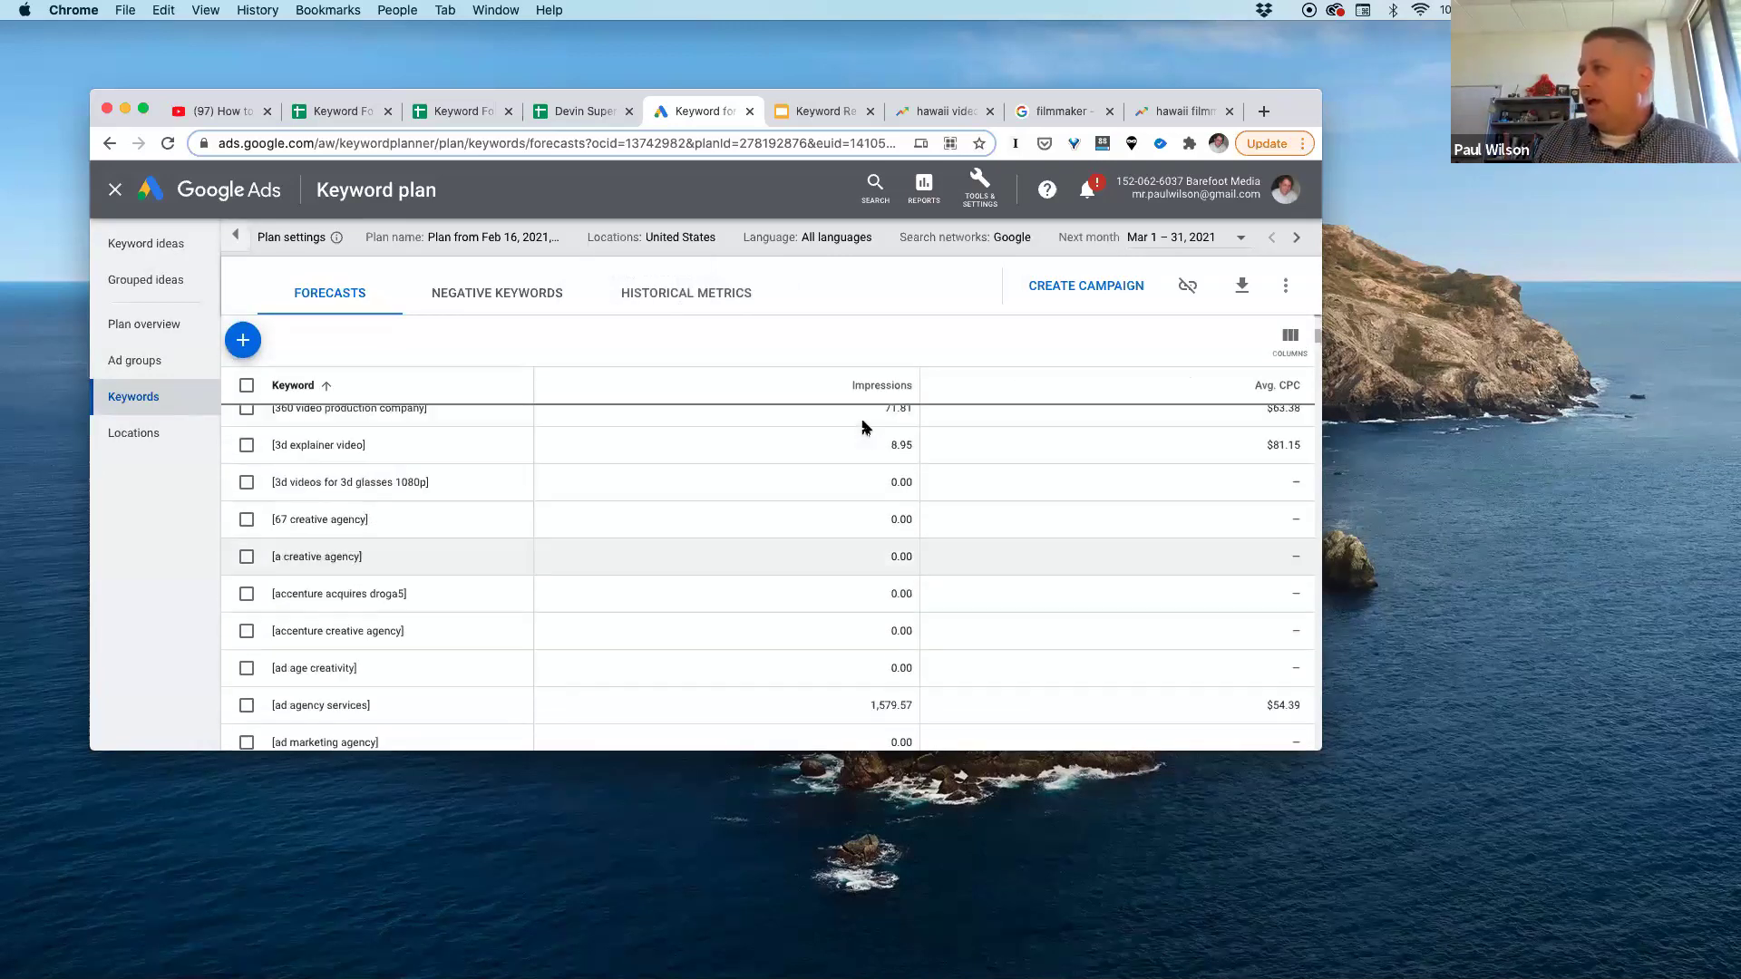
scroll(911, 479, "down", 1)
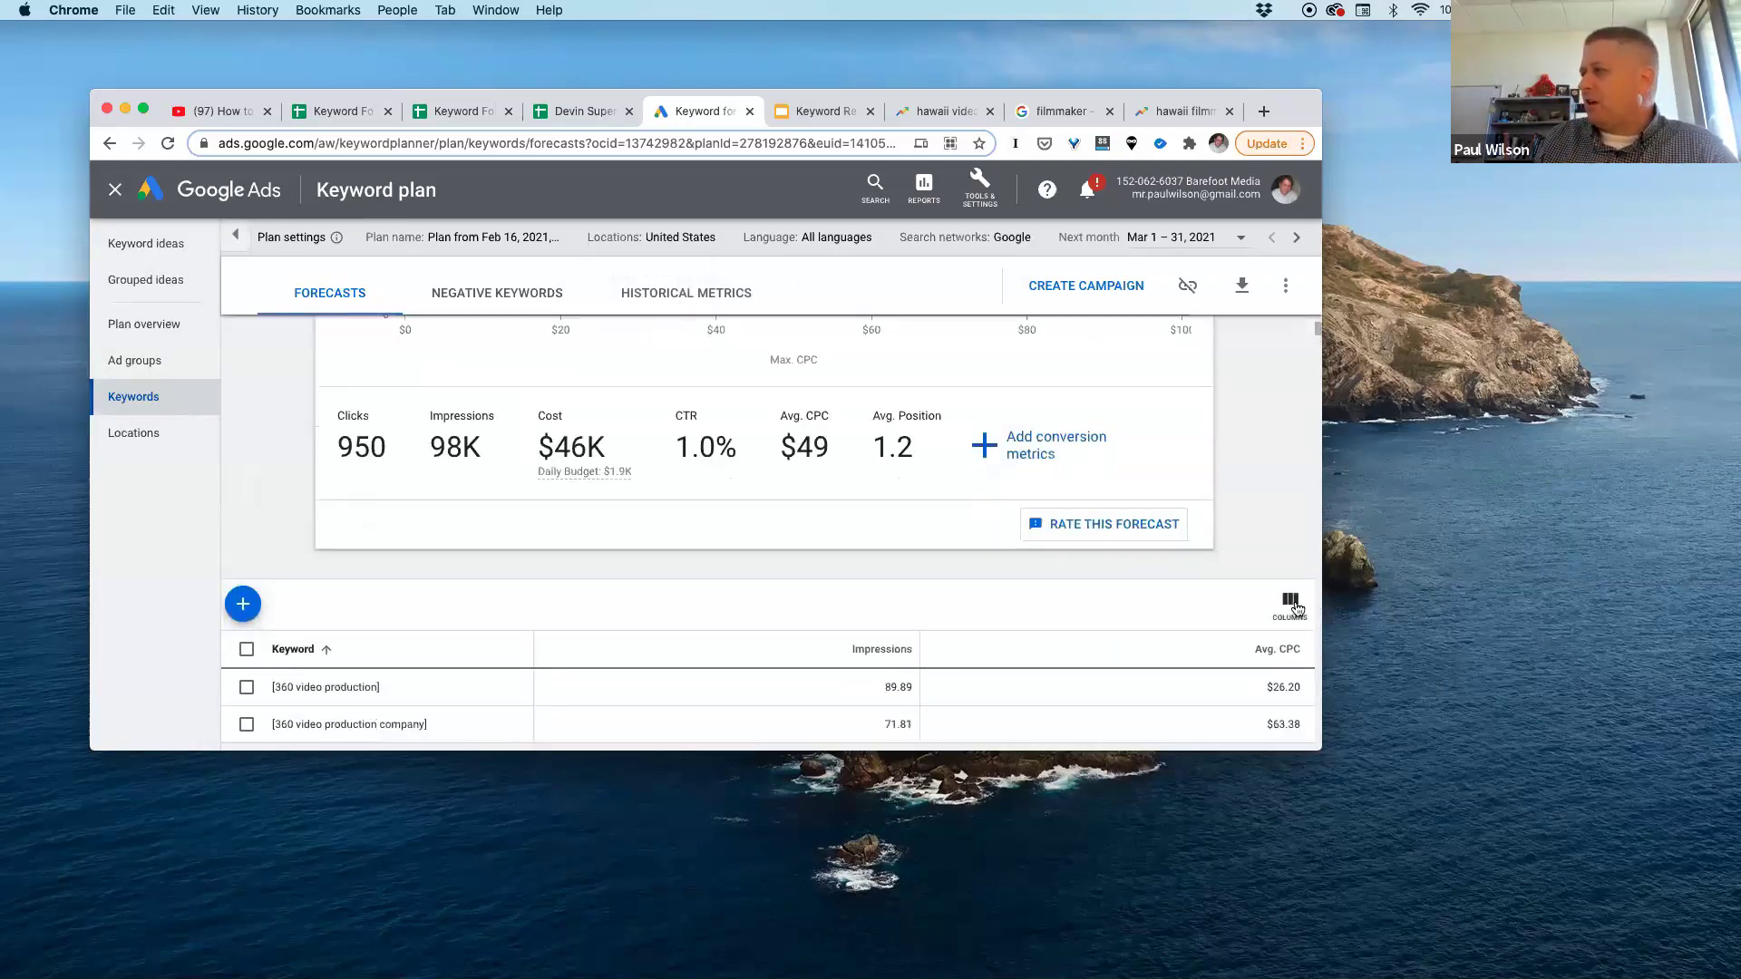
Step: Apply a custom column layout with only Impressions and Avg. CPC to the keyword forecast table
left_click(1293, 605)
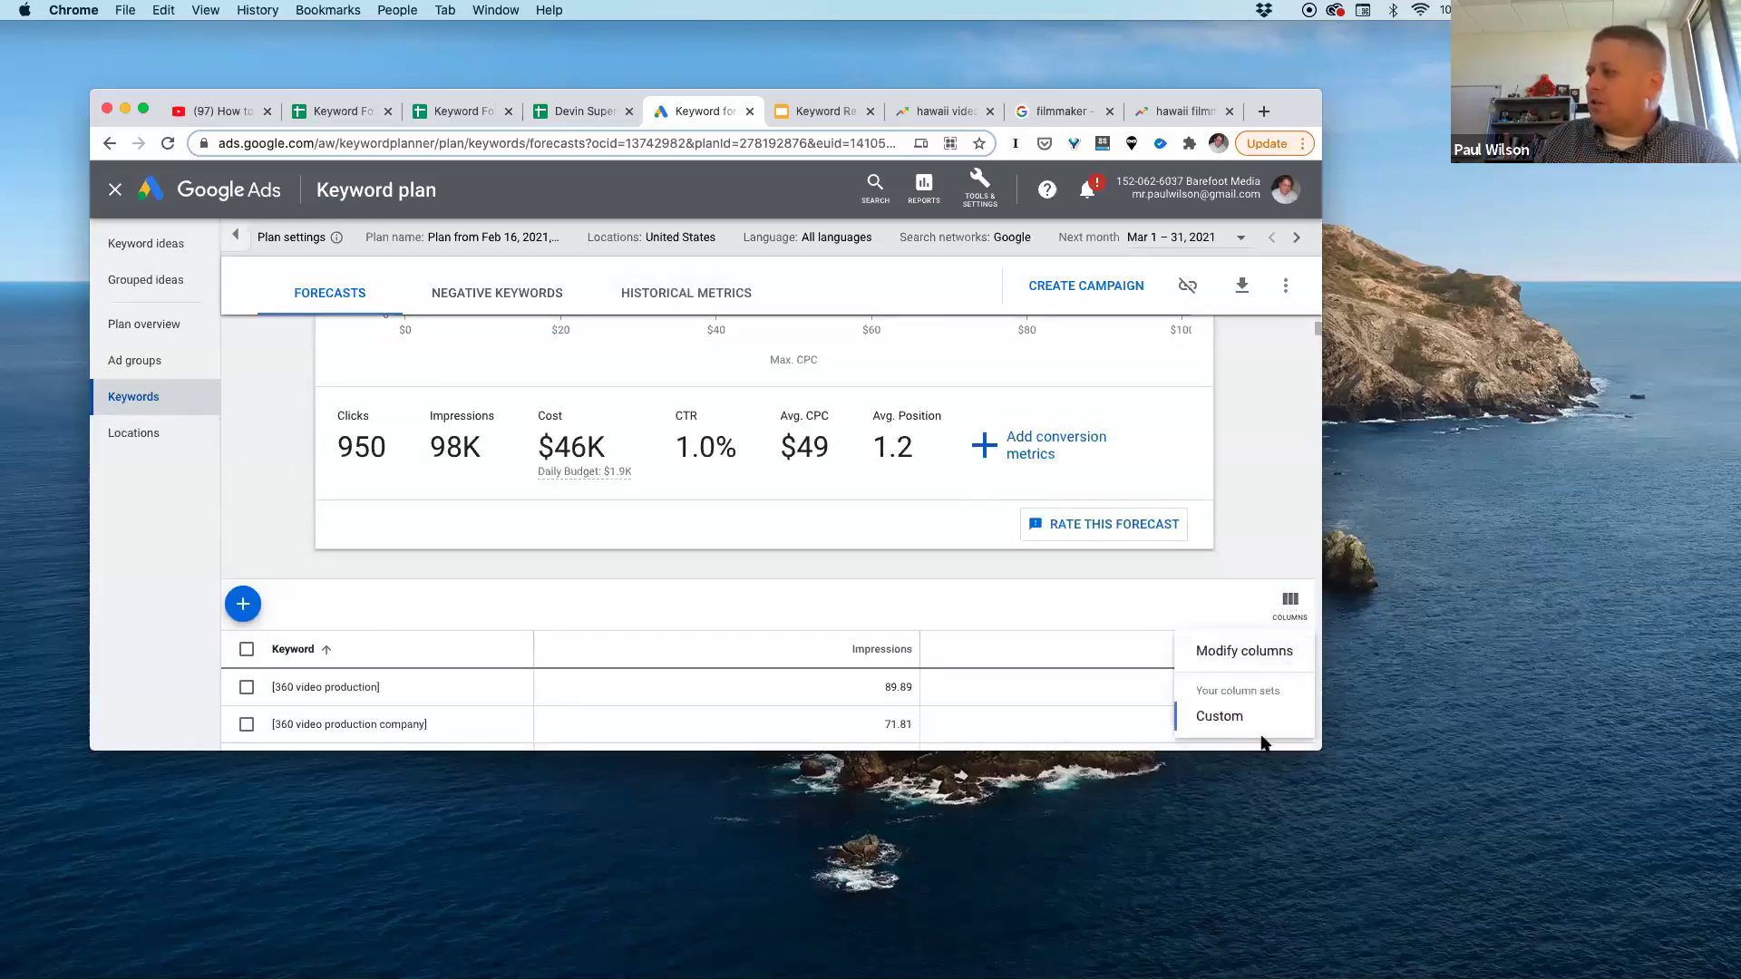
left_click(1232, 723)
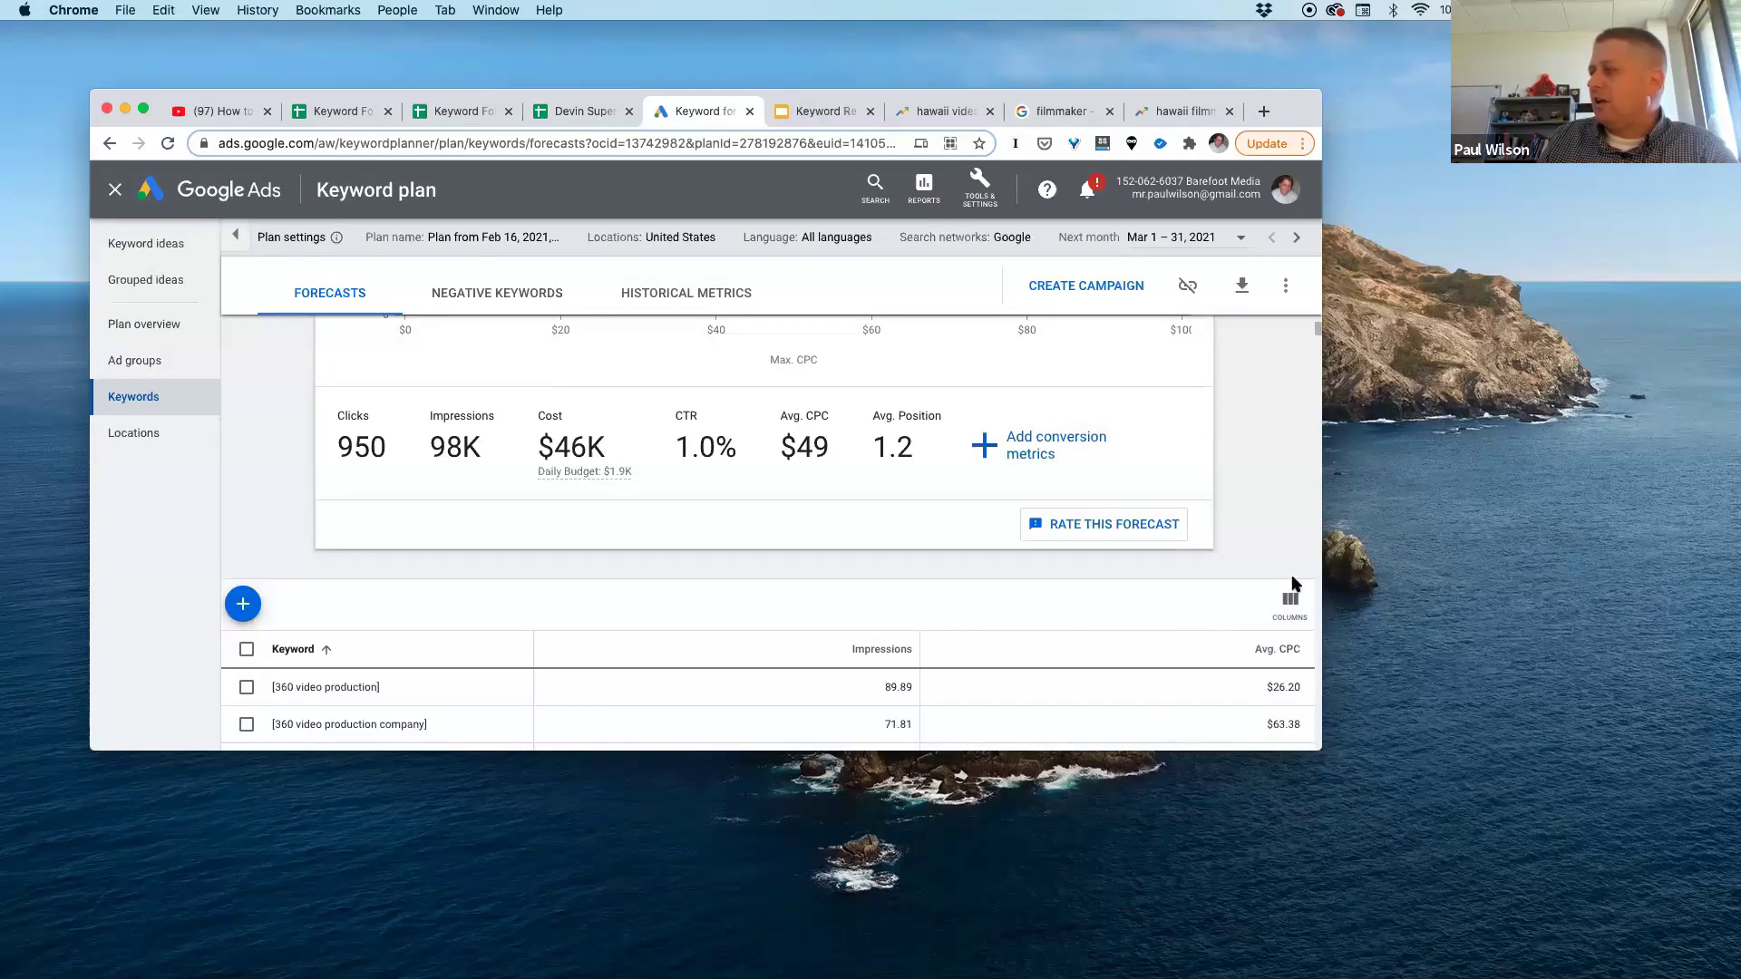
left_click(1292, 607)
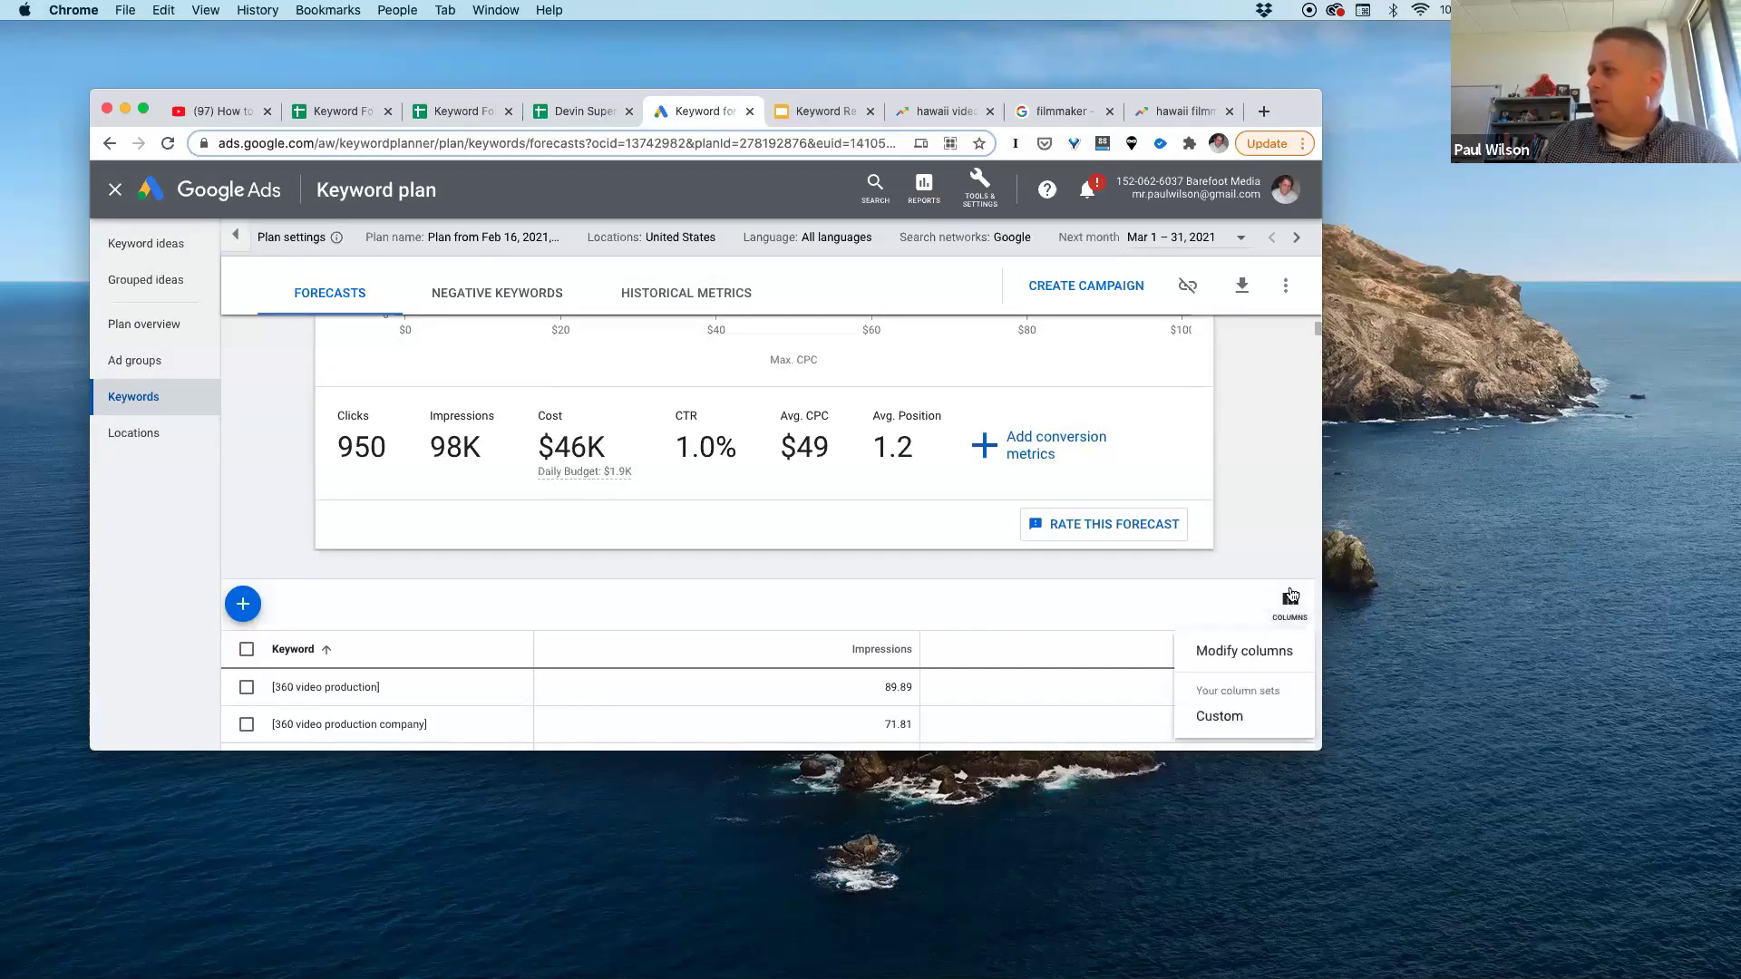
left_click(1238, 651)
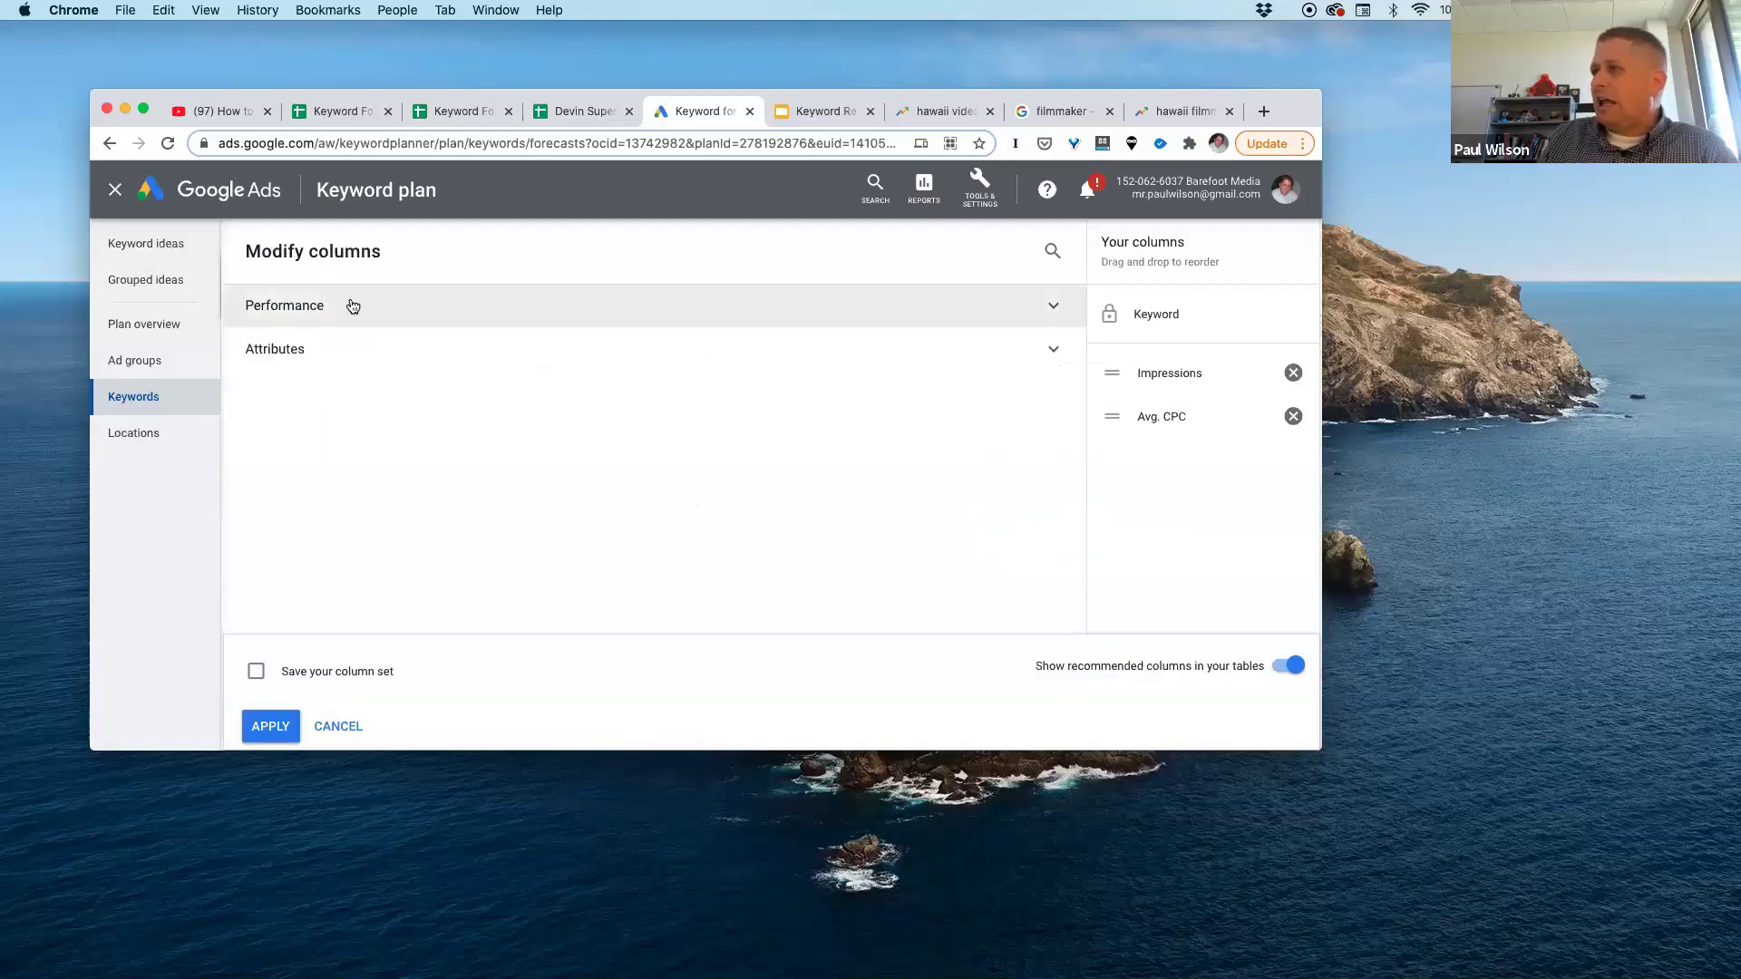
left_click(313, 305)
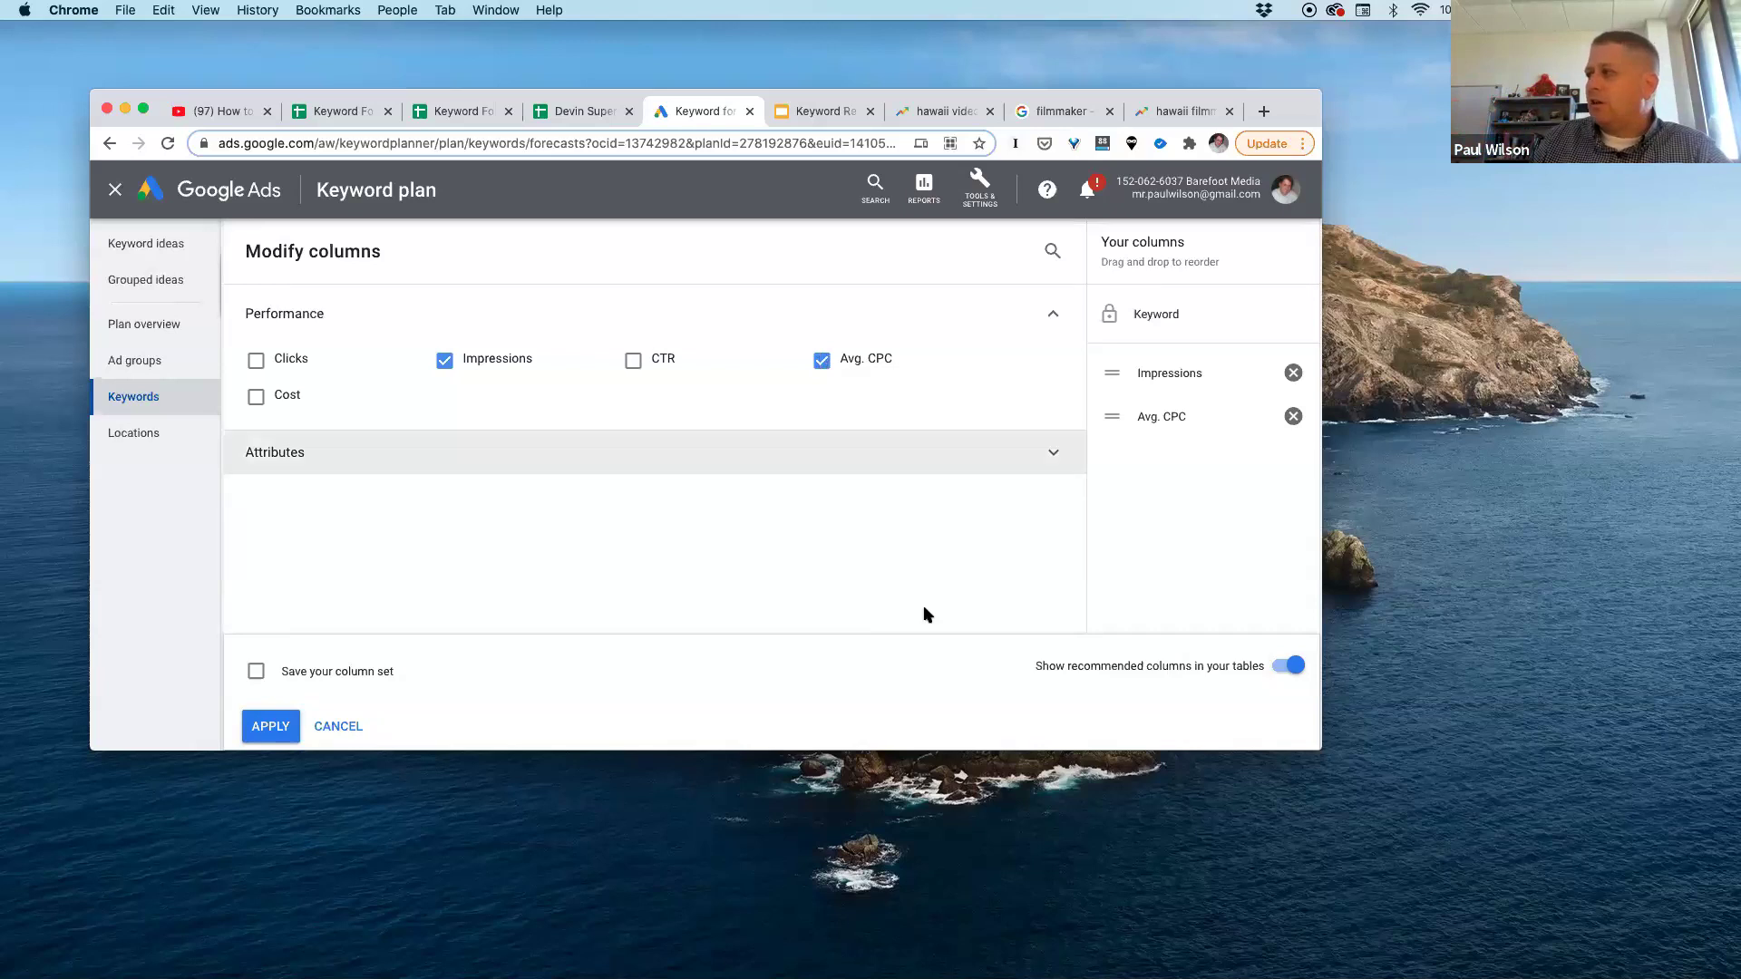
left_click(270, 726)
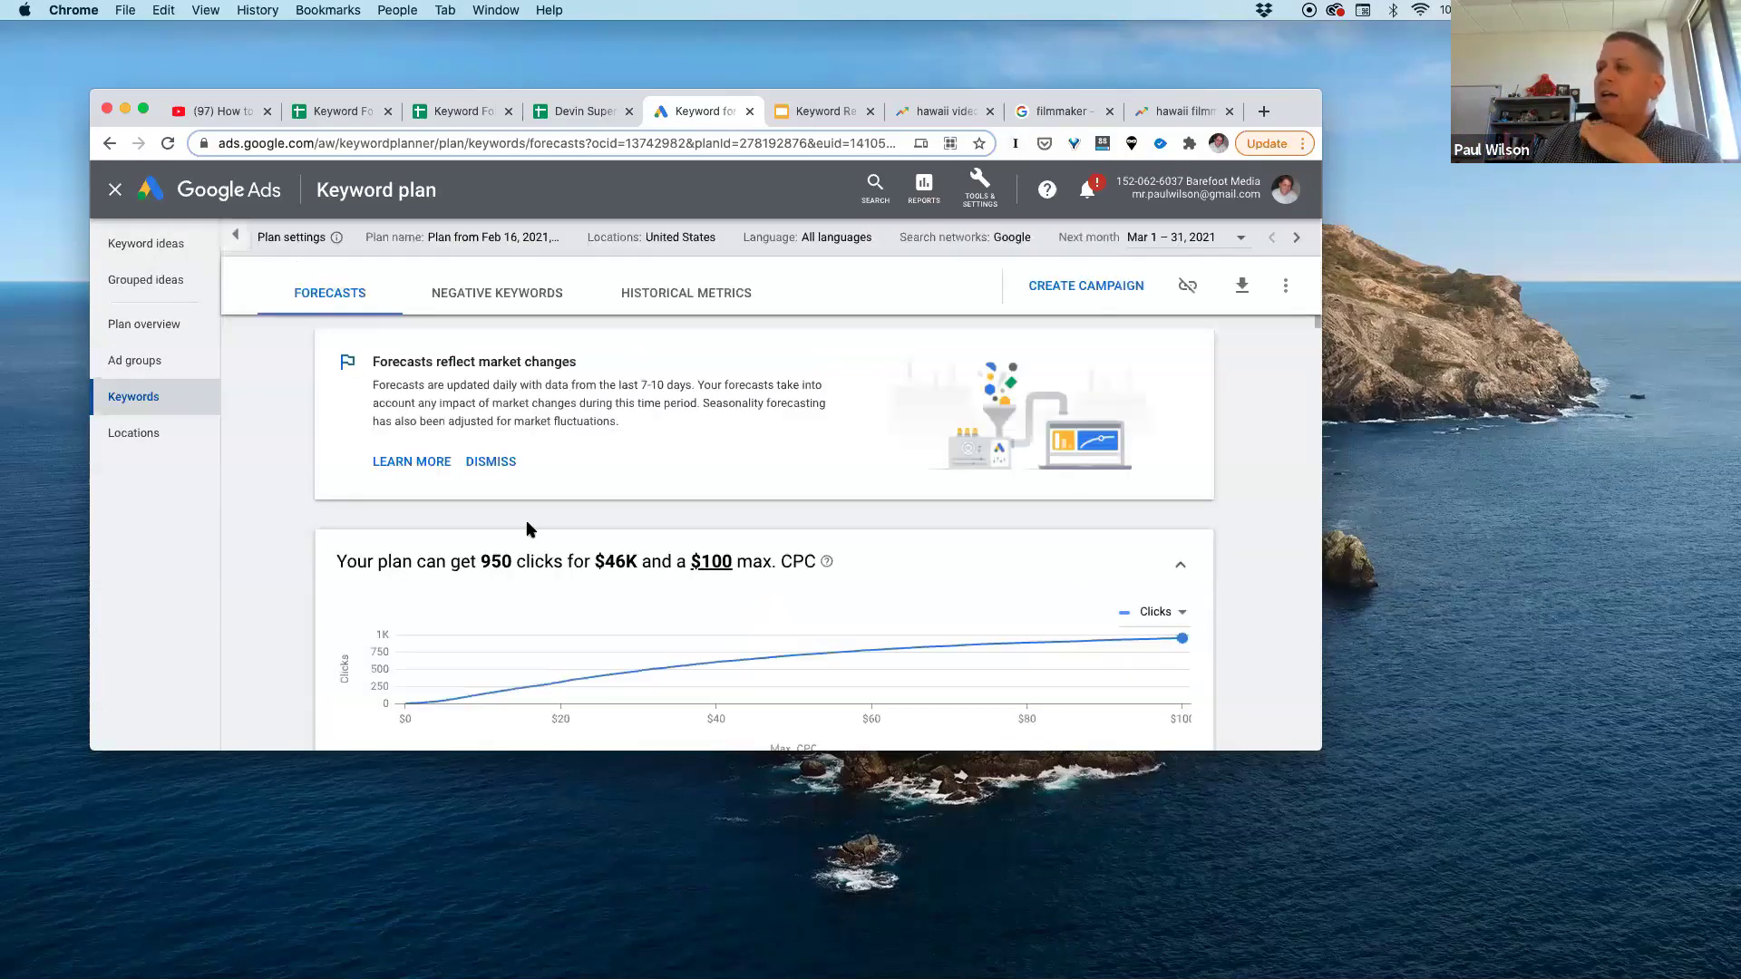
Step: Sort the keyword forecasts by average CPC in descending order
scroll(671, 522, "down", 3)
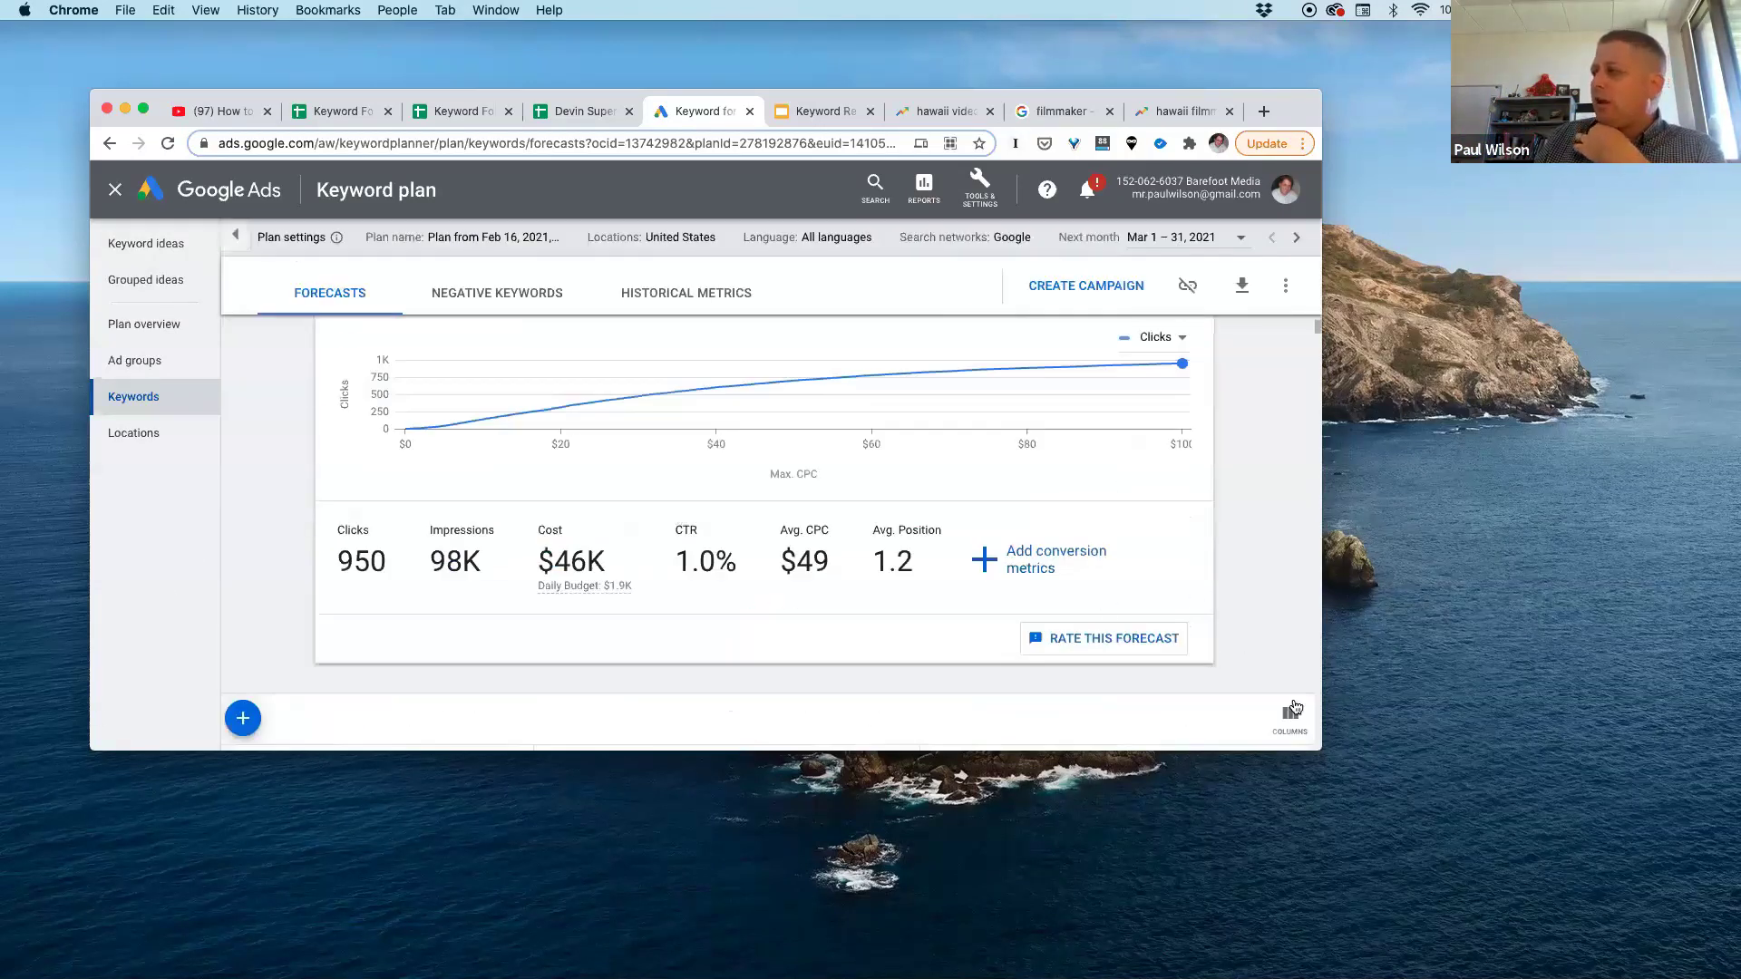
scroll(1295, 706, "down", 1)
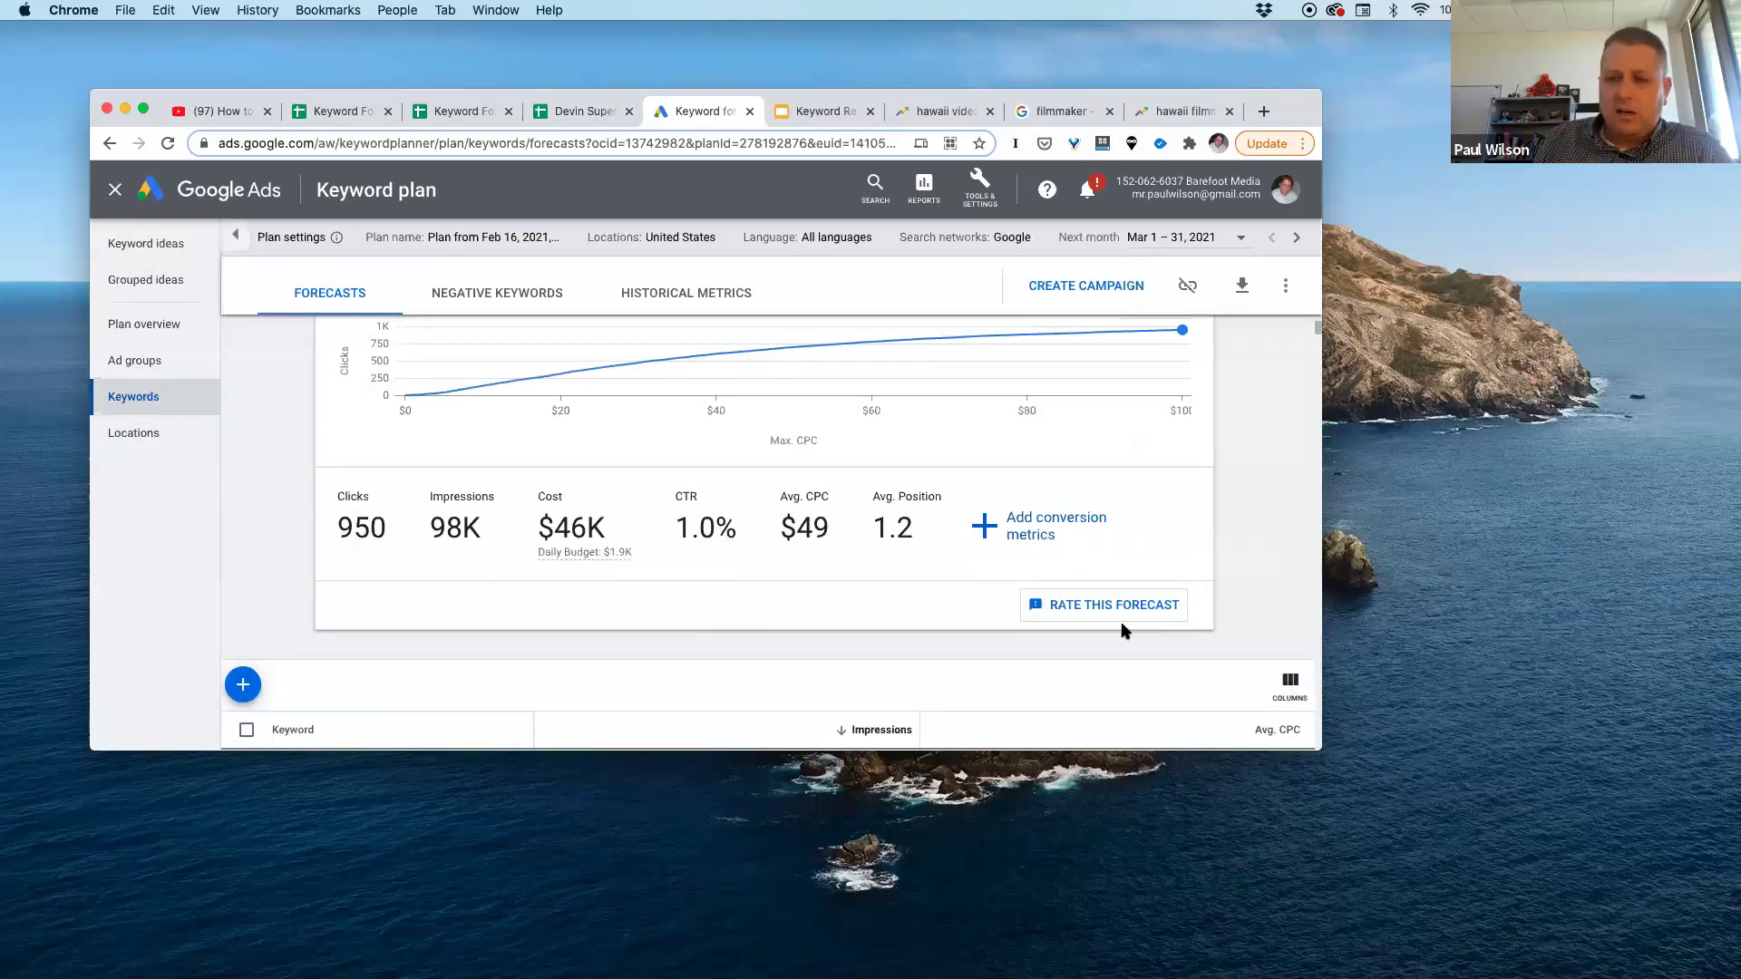
scroll(1124, 630, "down", 6)
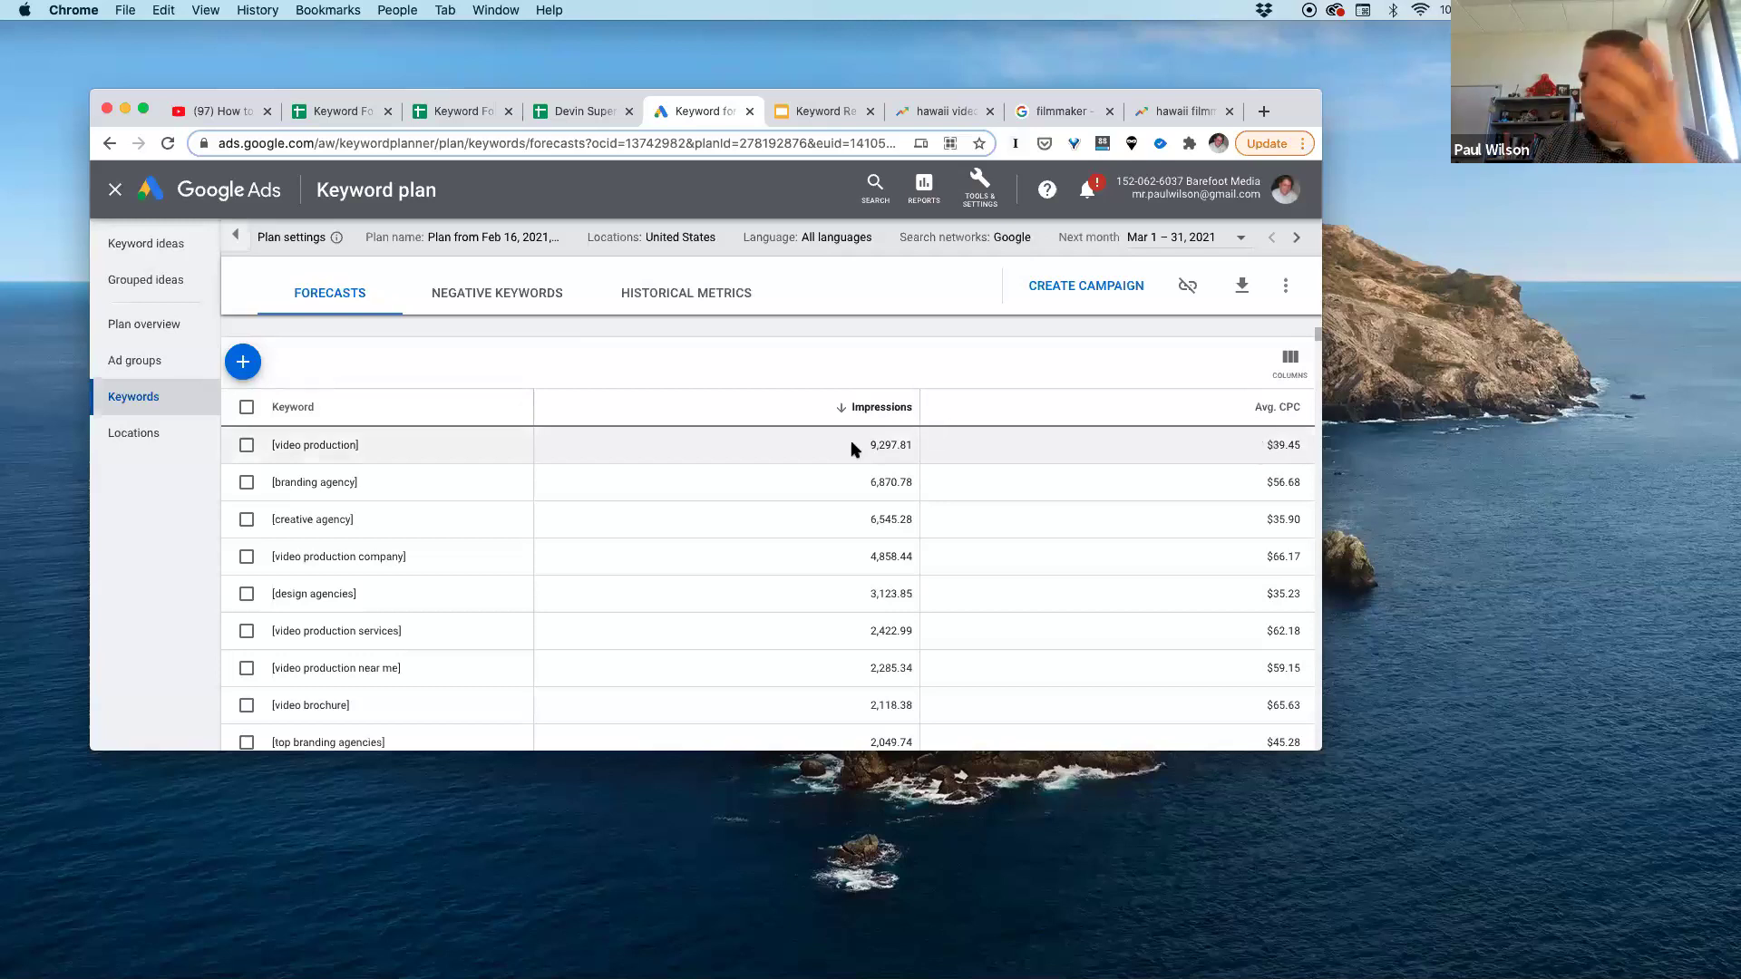
left_click(1278, 406)
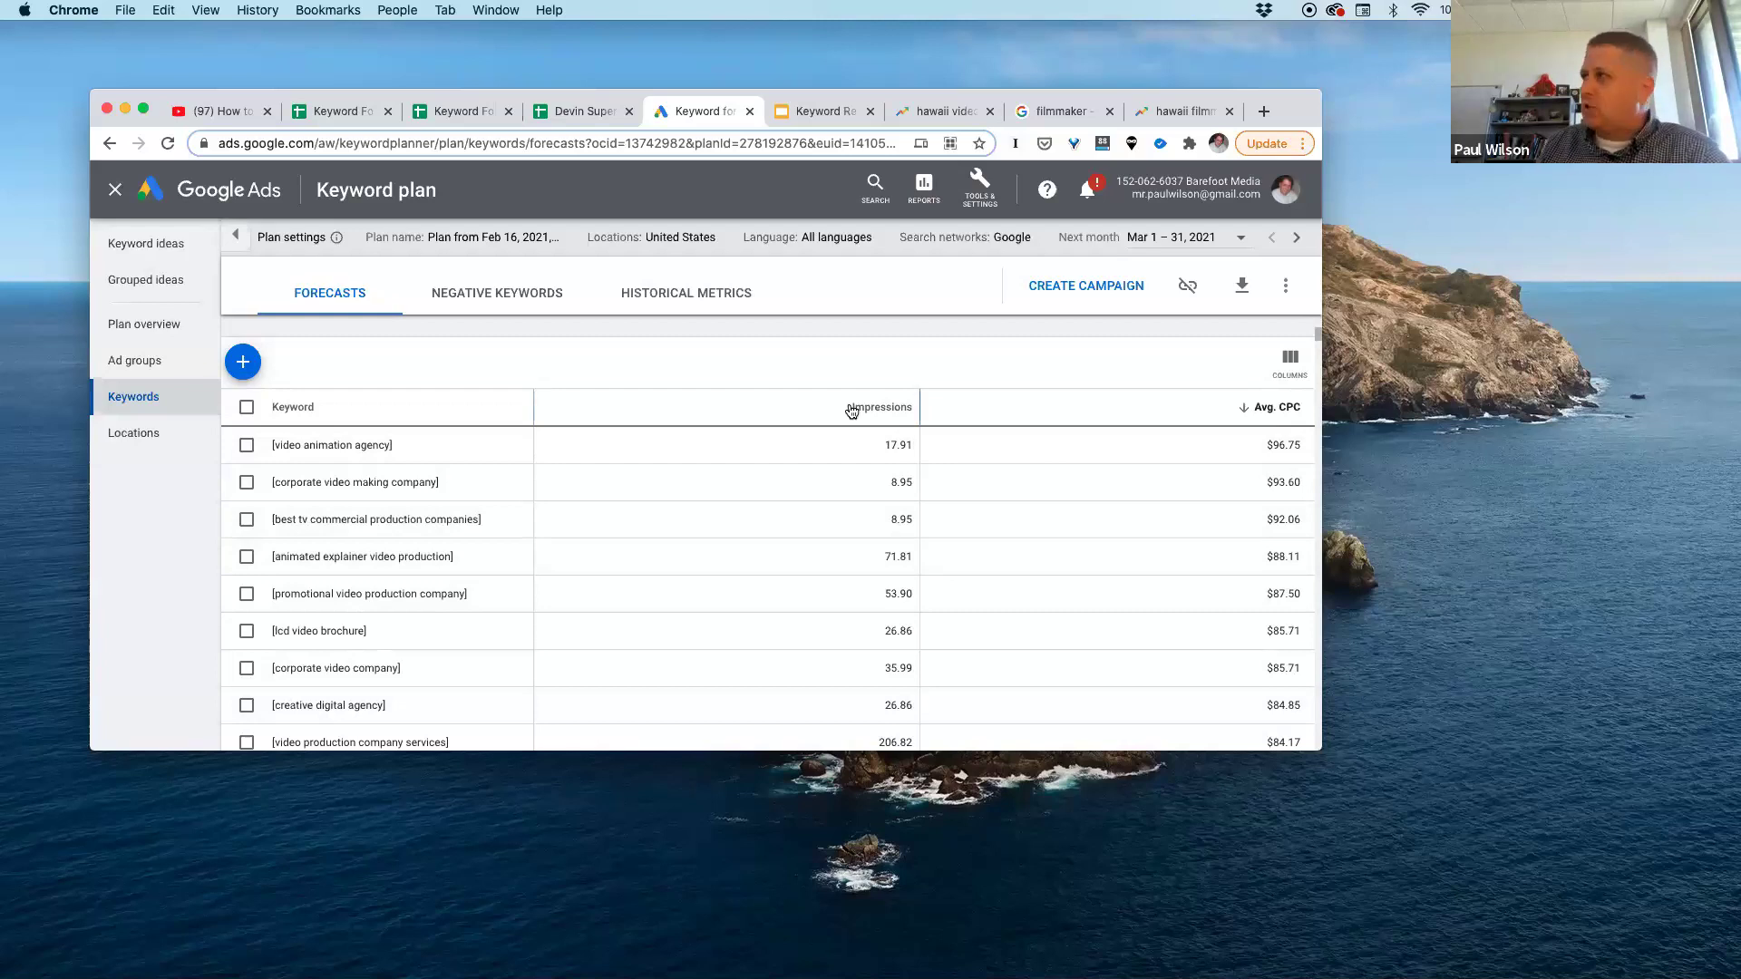
Step: Examine the forecast summary for the $100 max. CPC and the keywords with the highest average CPC
scroll(907, 435, "up", 5)
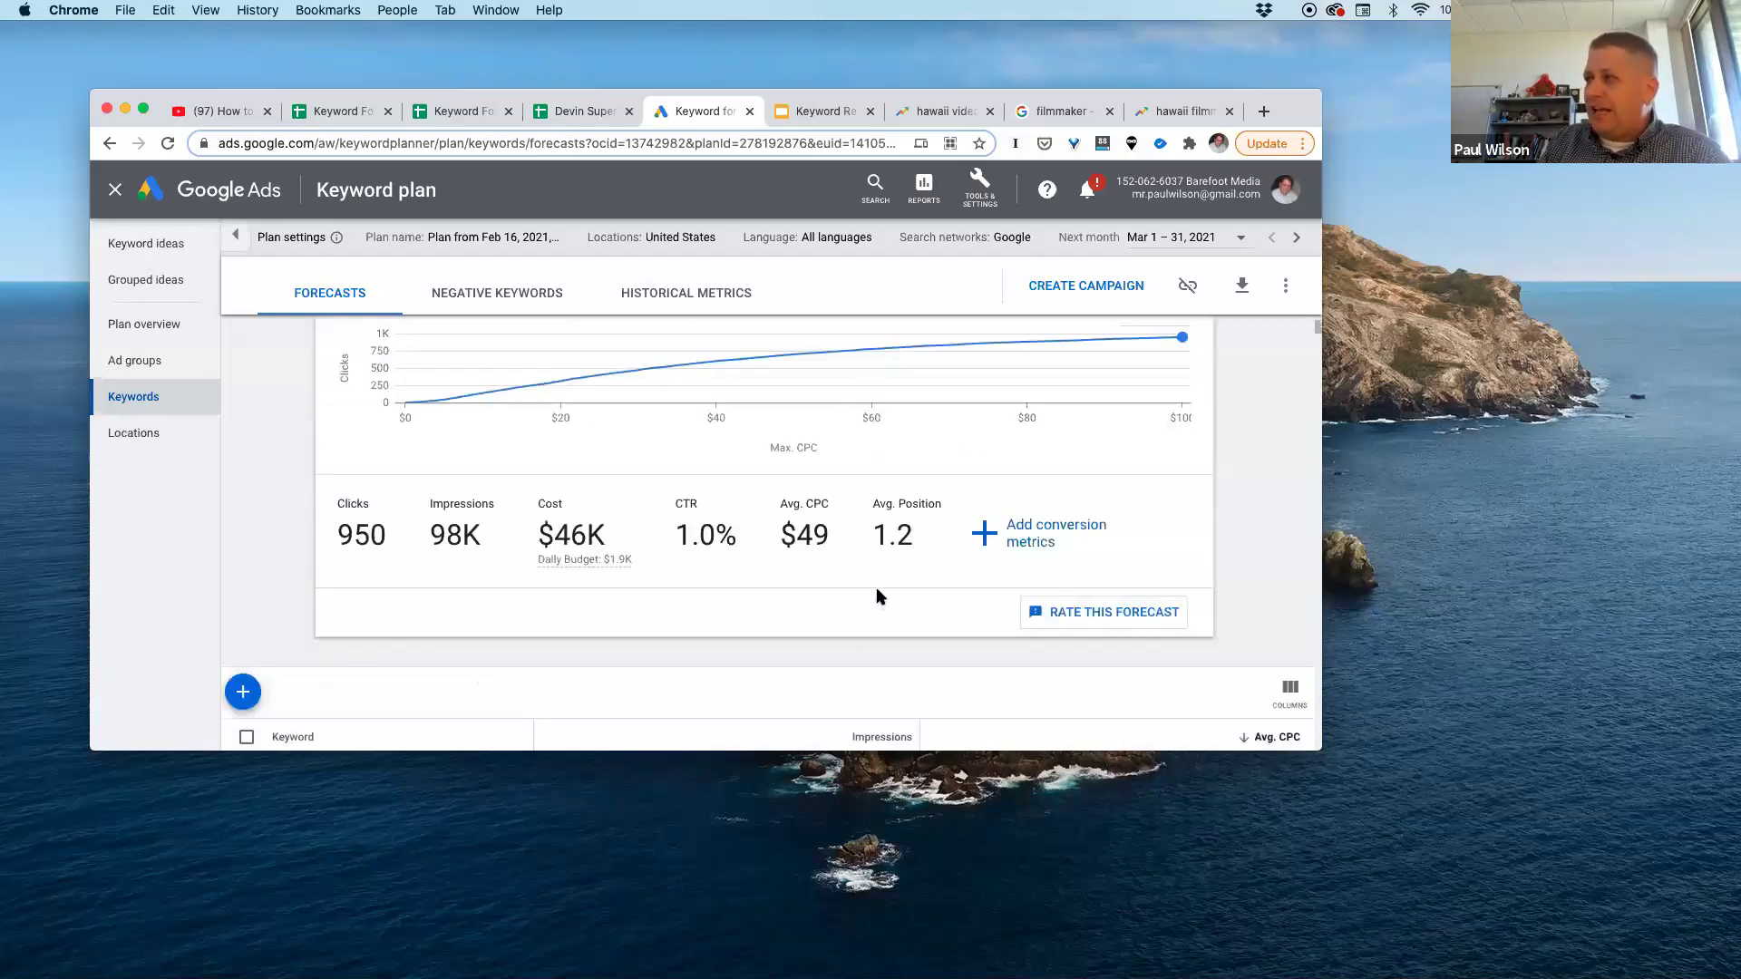
scroll(876, 595, "up", 2)
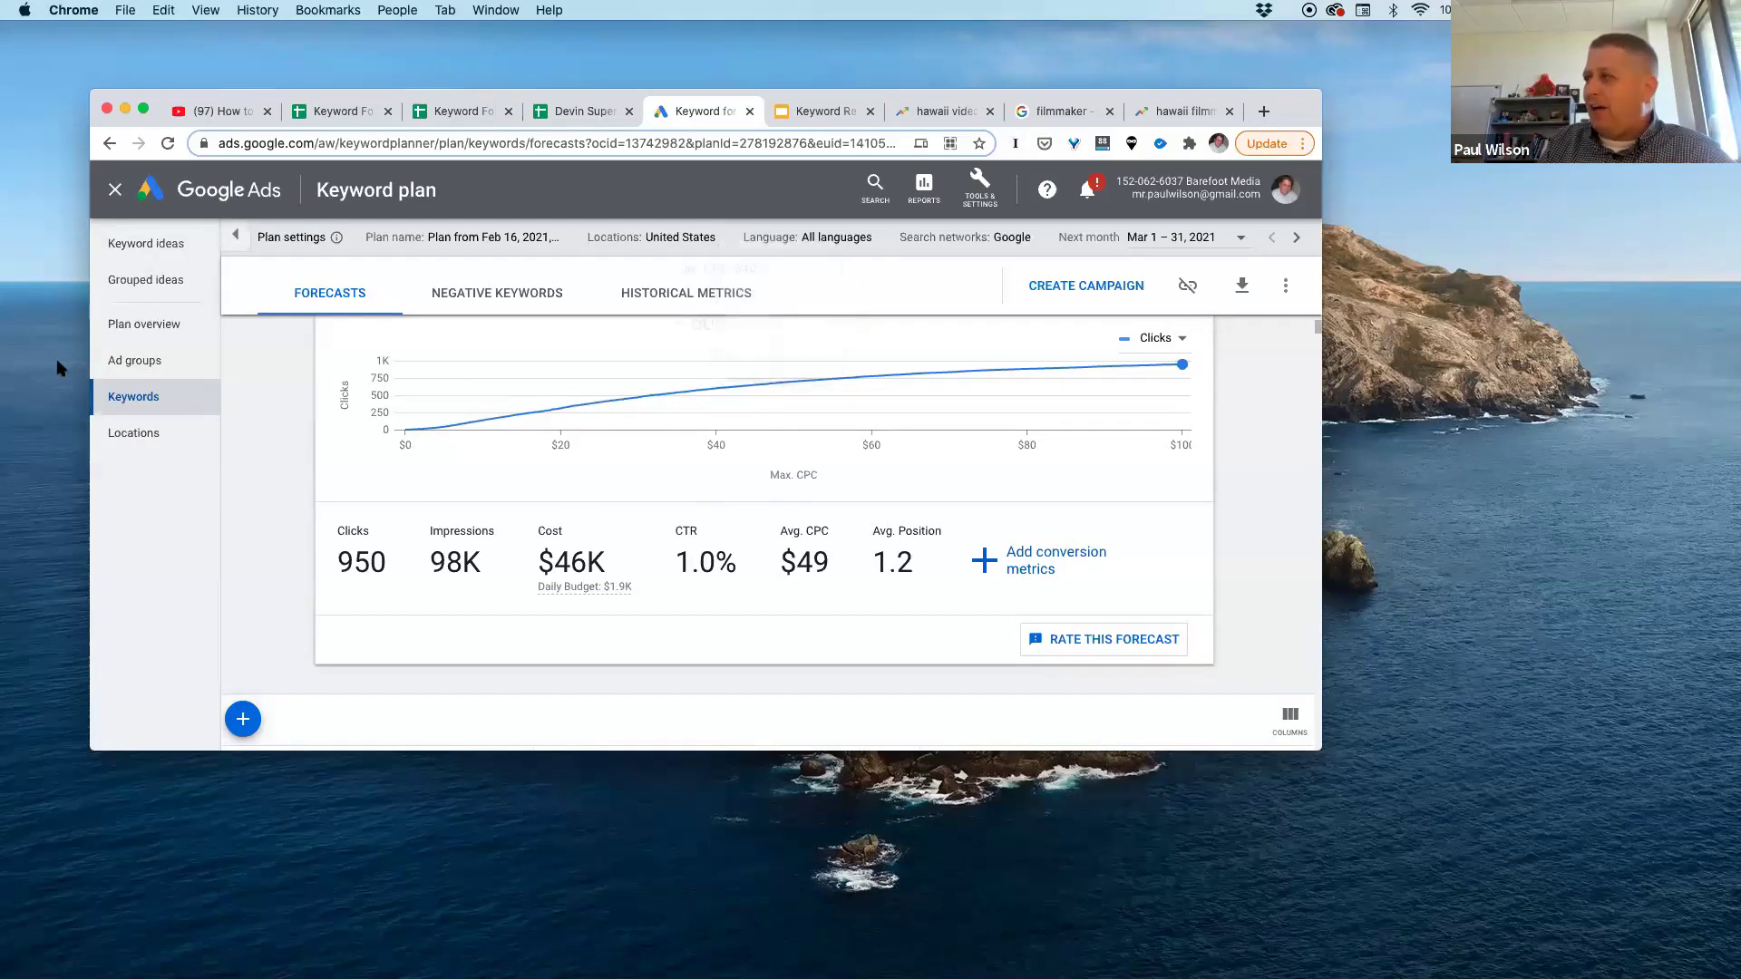
scroll(781, 504, "up", 3)
scroll(775, 533, "down", 2)
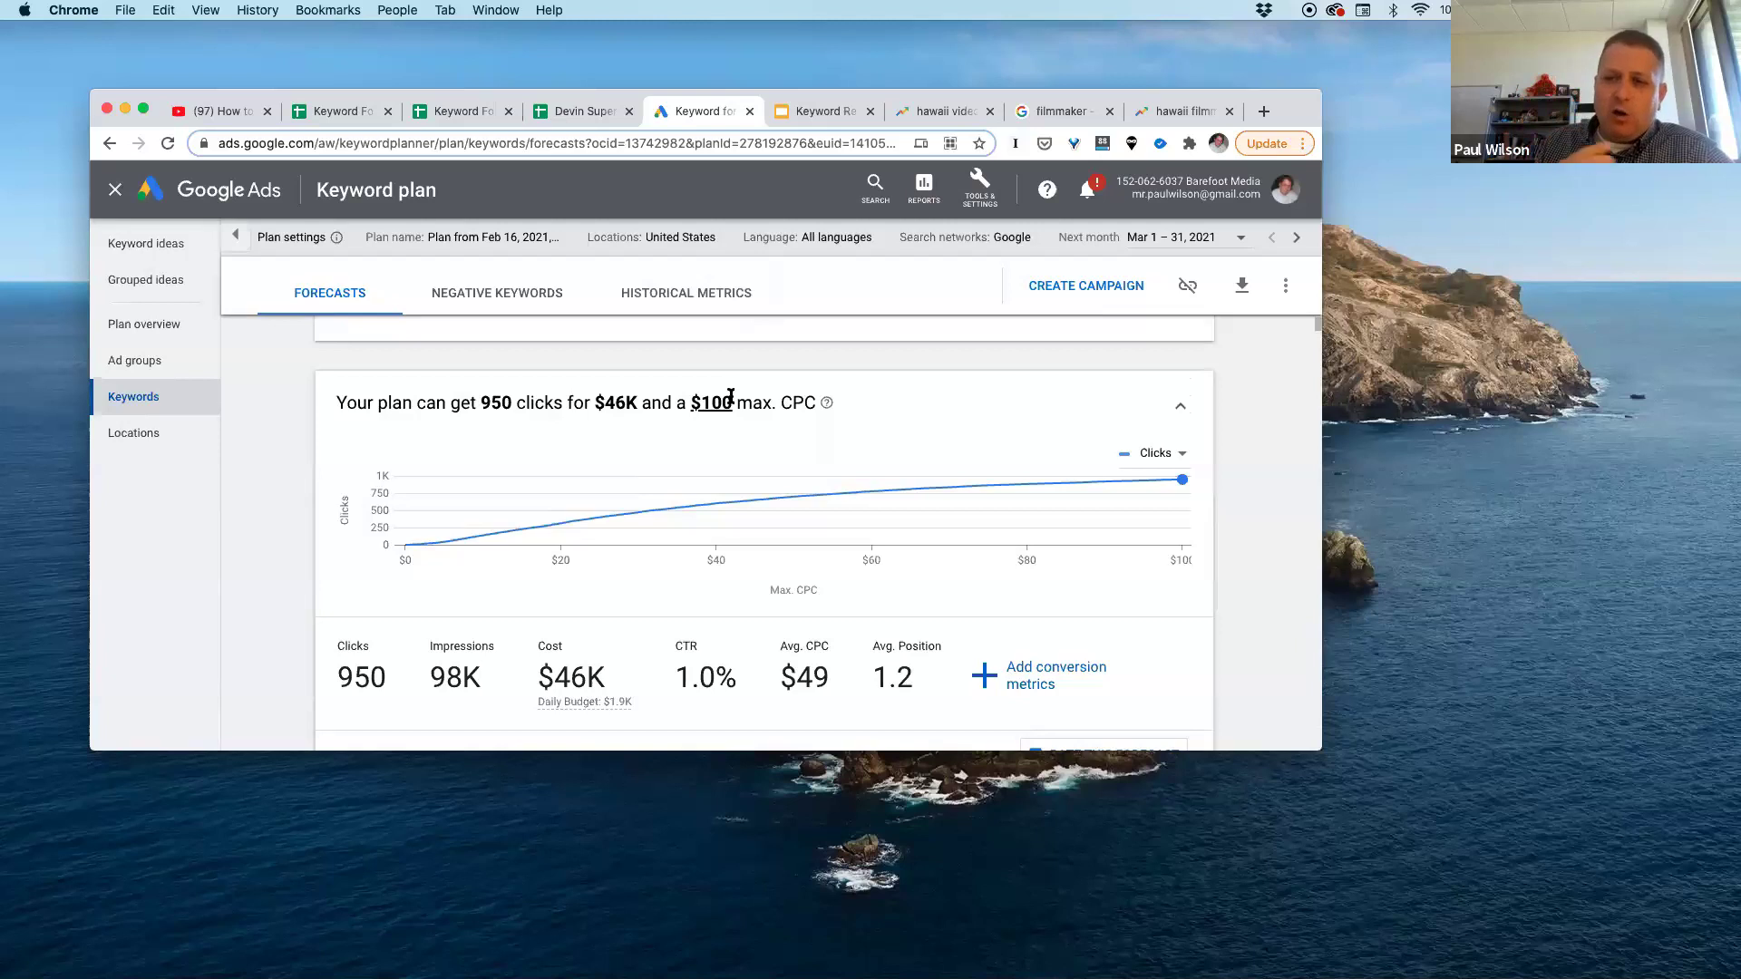
scroll(671, 610, "down", 5)
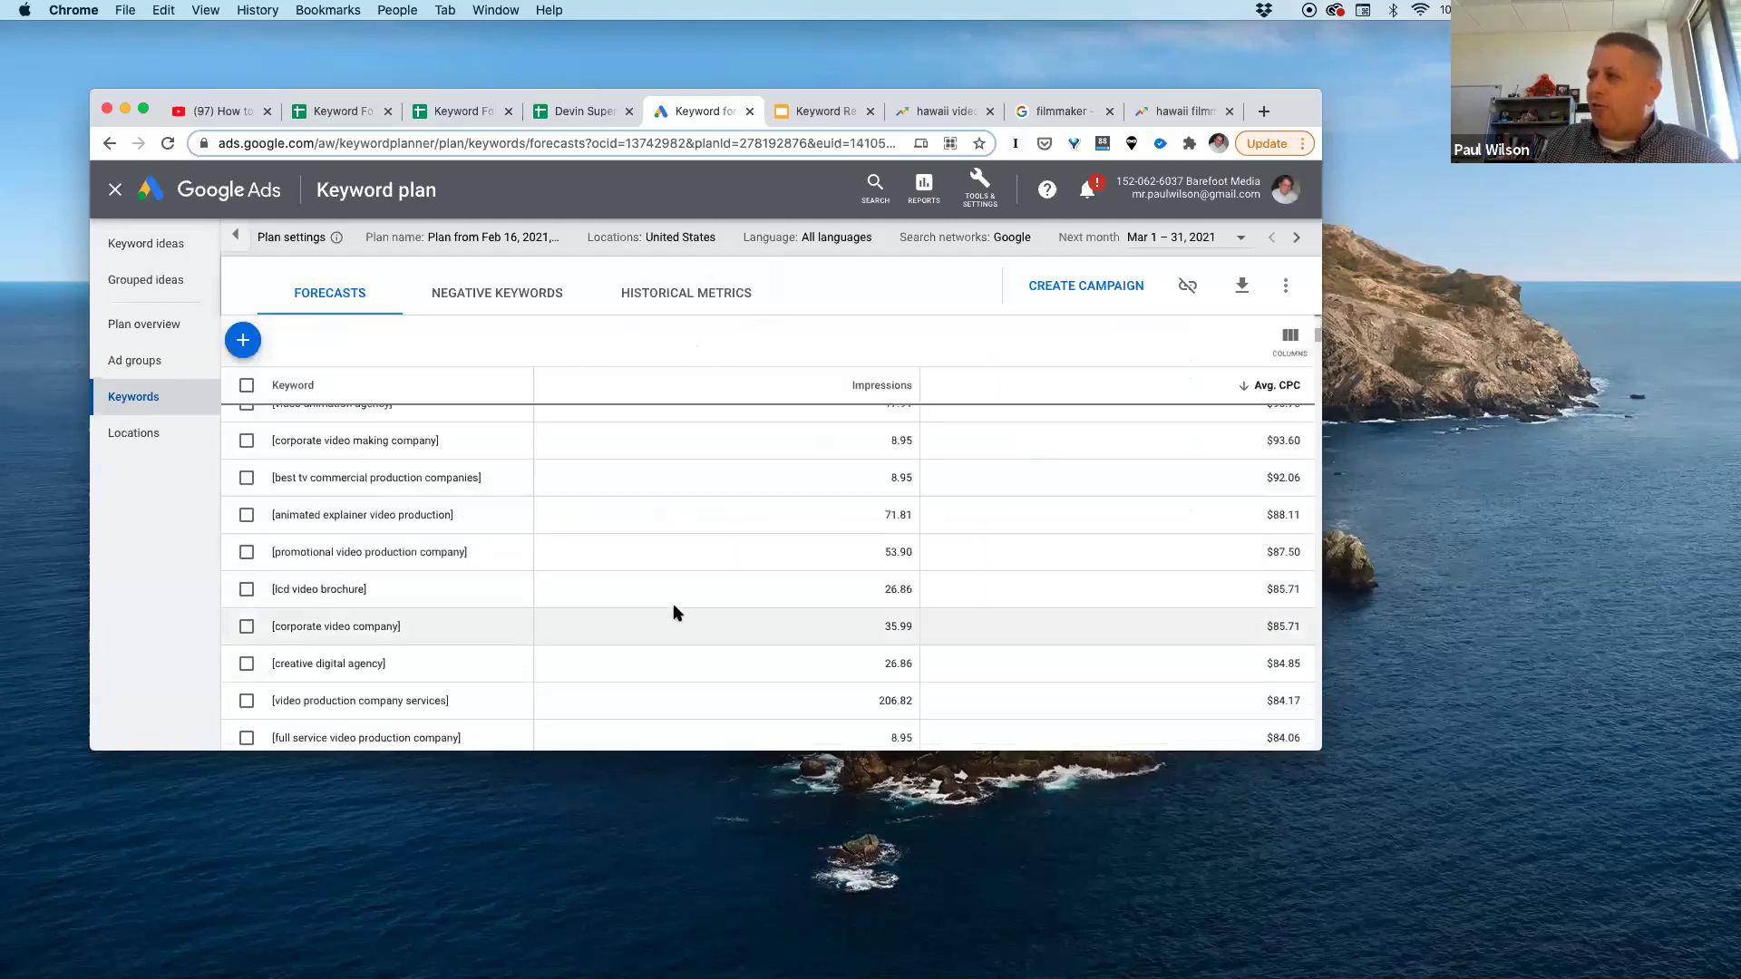
scroll(684, 524, "up", 3)
scroll(699, 594, "down", 2)
scroll(681, 590, "down", 6)
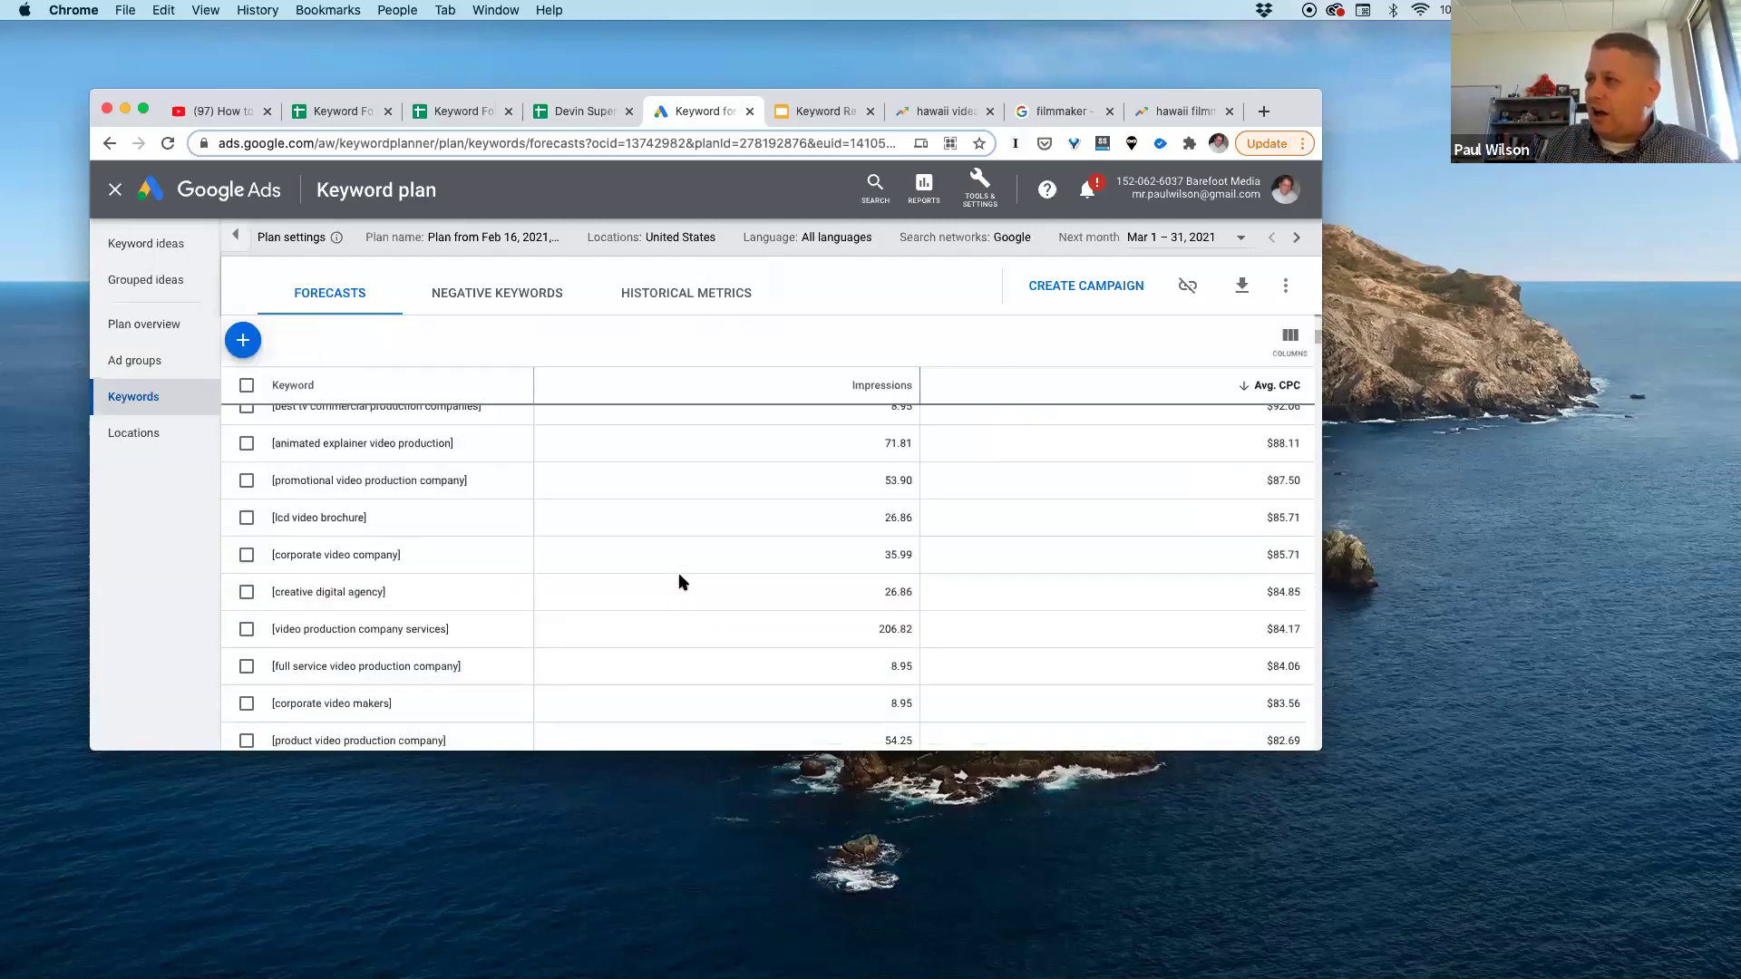
scroll(684, 581, "up", 4)
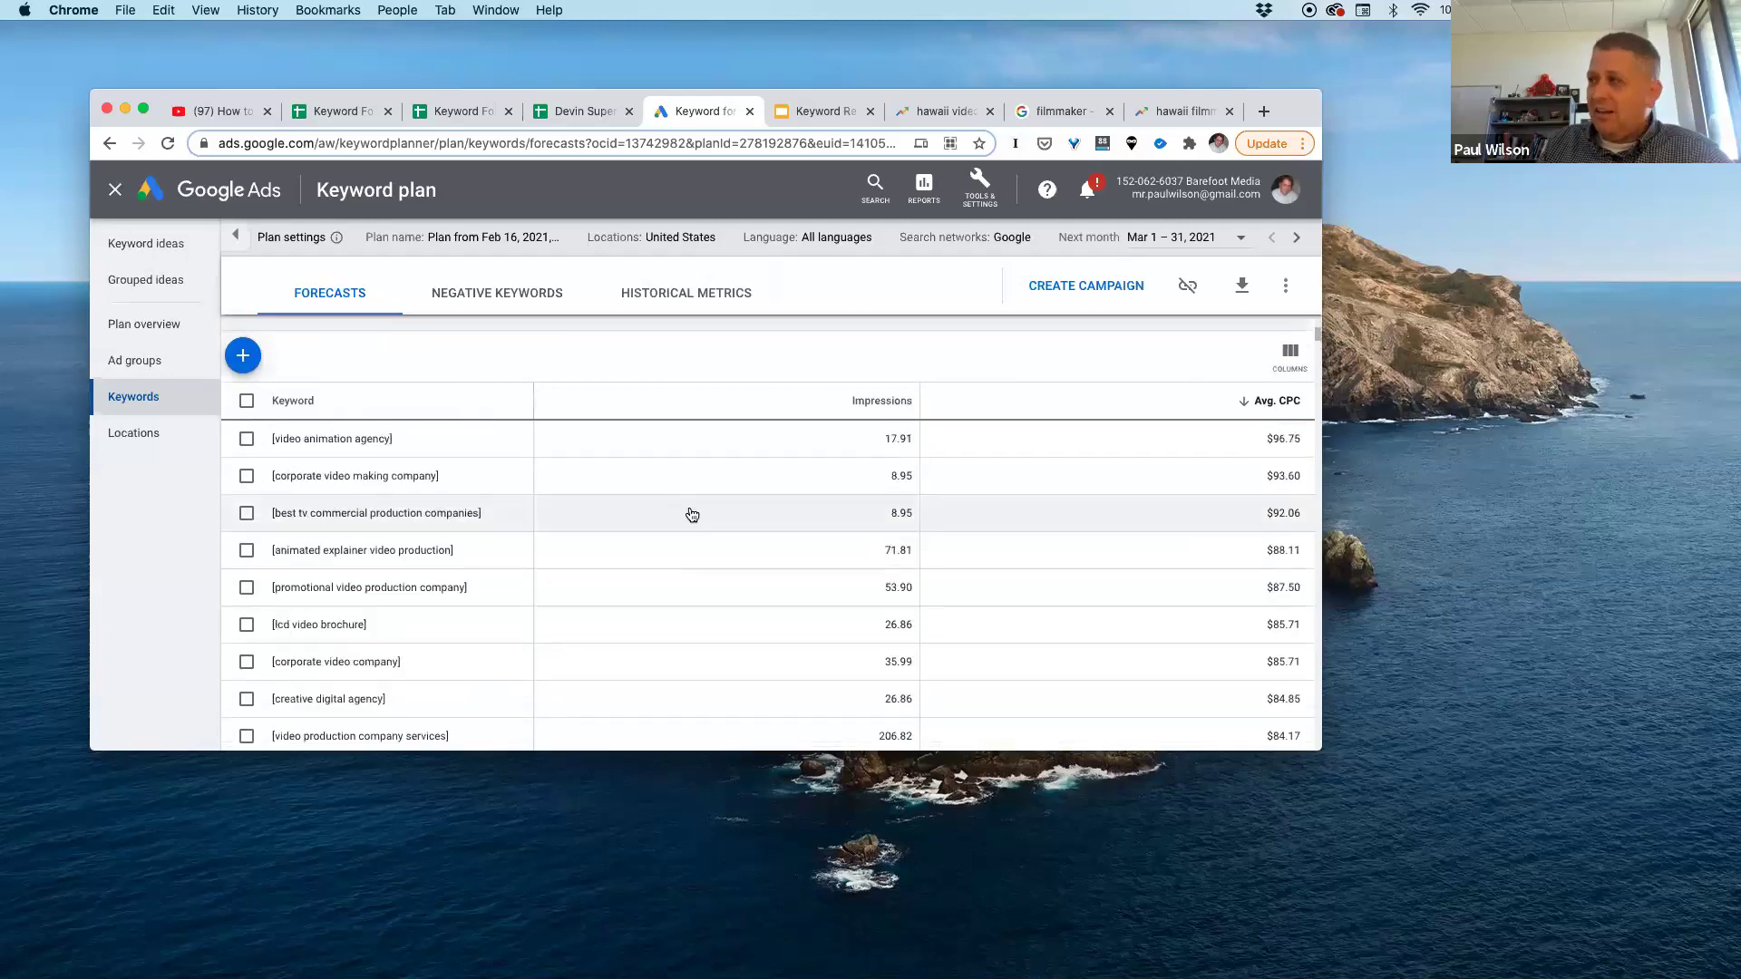
scroll(689, 509, "up", 5)
scroll(653, 467, "up", 2)
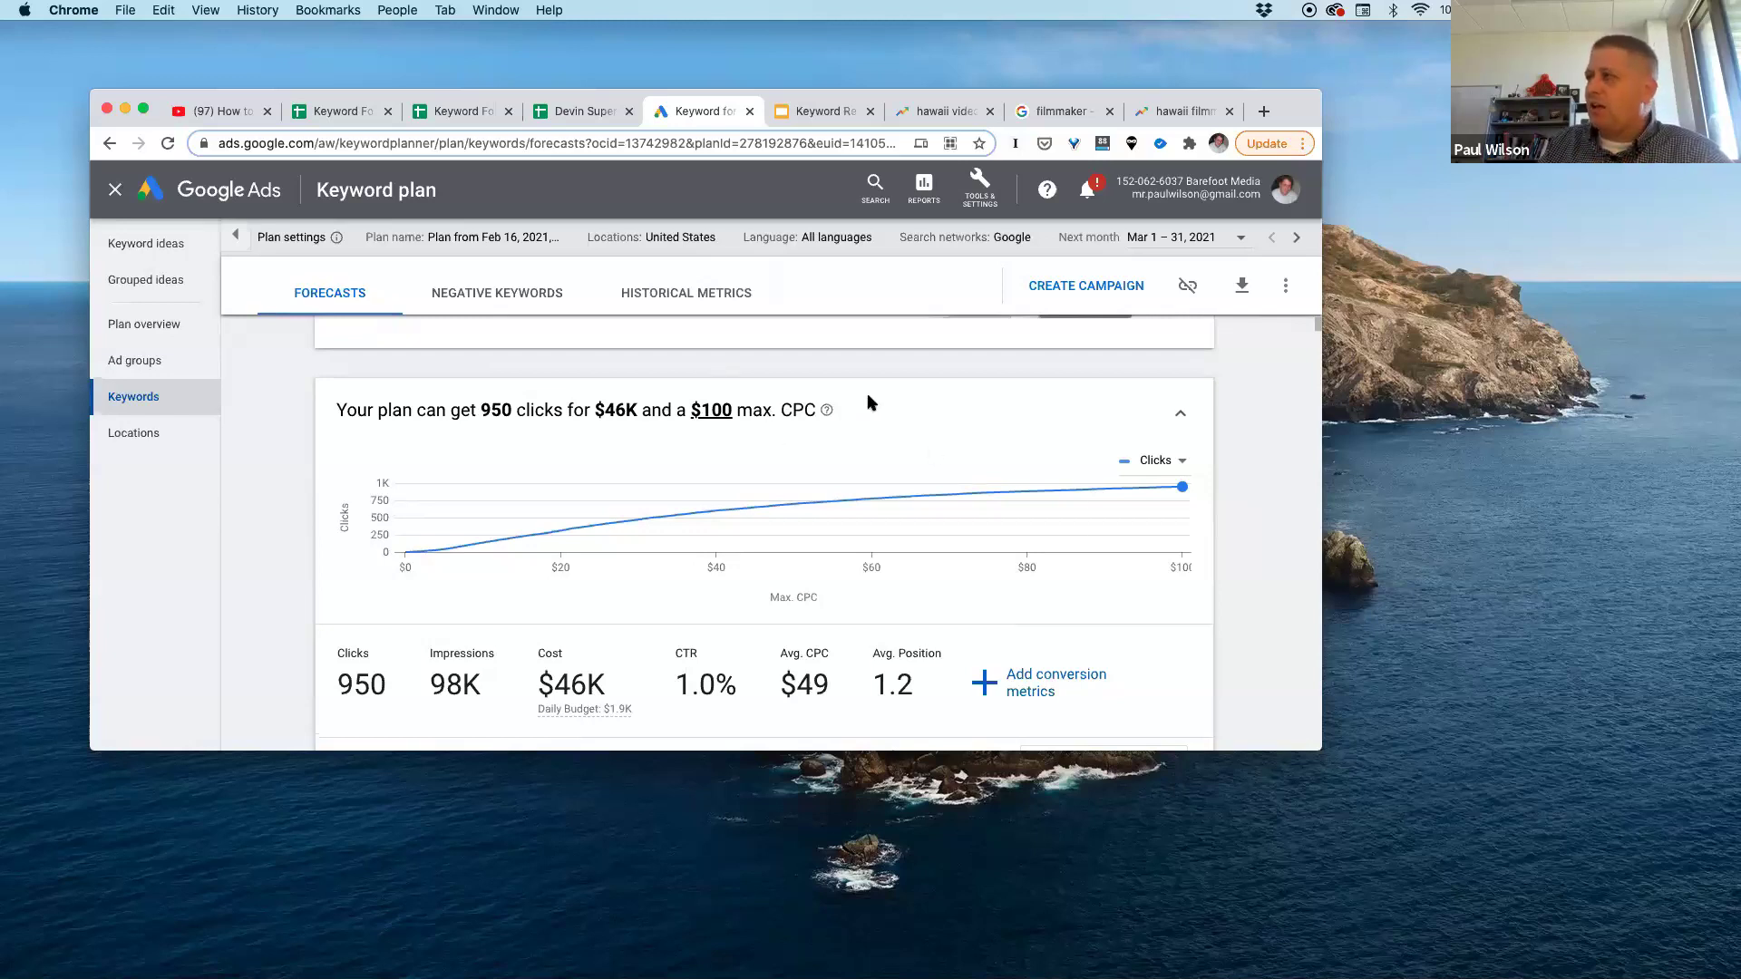
scroll(909, 447, "down", 2)
scroll(902, 444, "up", 1)
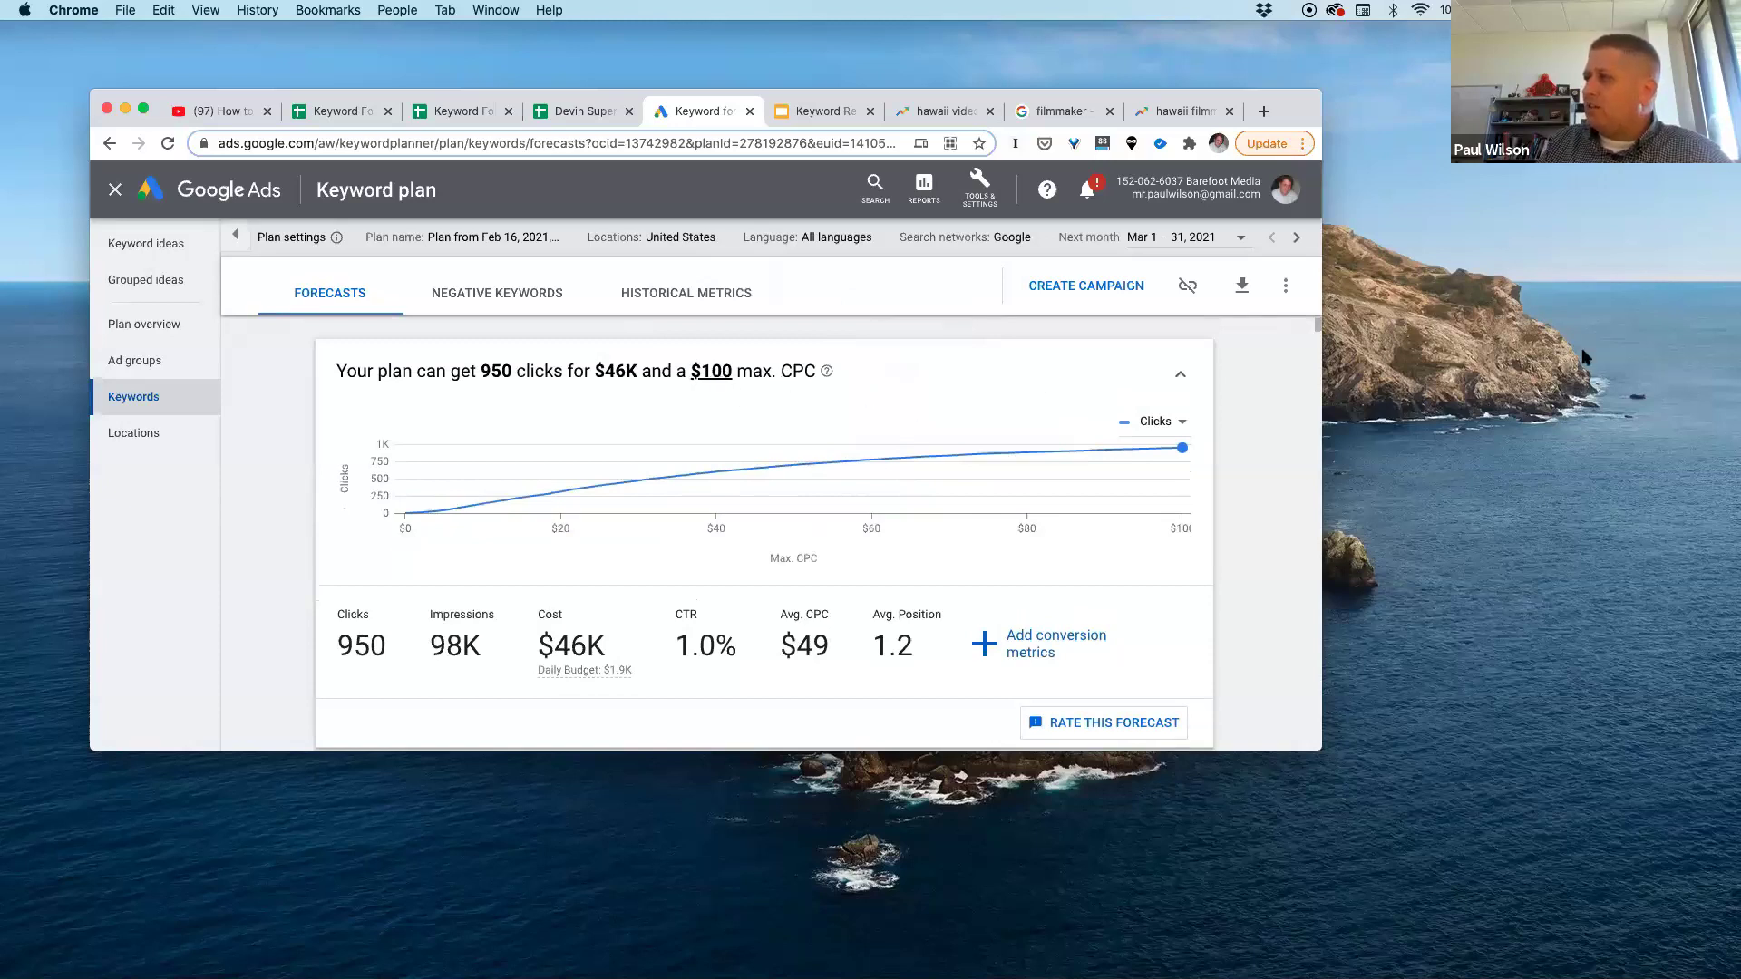
Step: Export the plan forecasts to Google Sheets in My Drive and open the resulting spreadsheet
left_click(1242, 286)
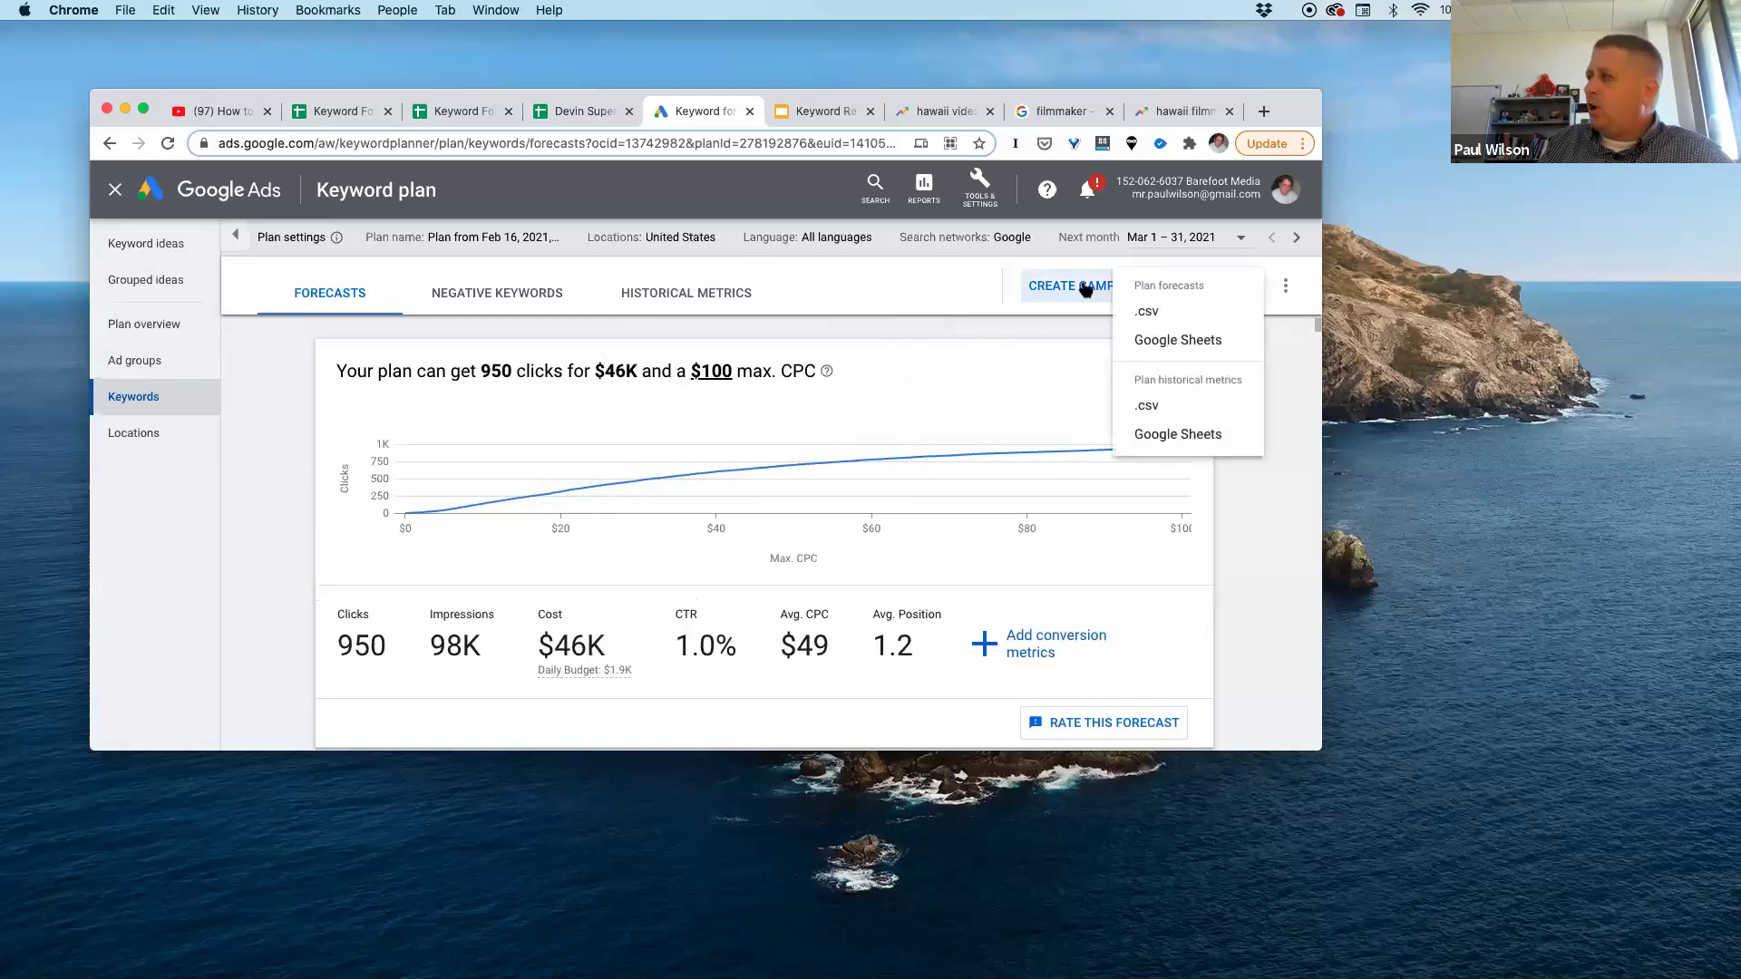
left_click(1186, 341)
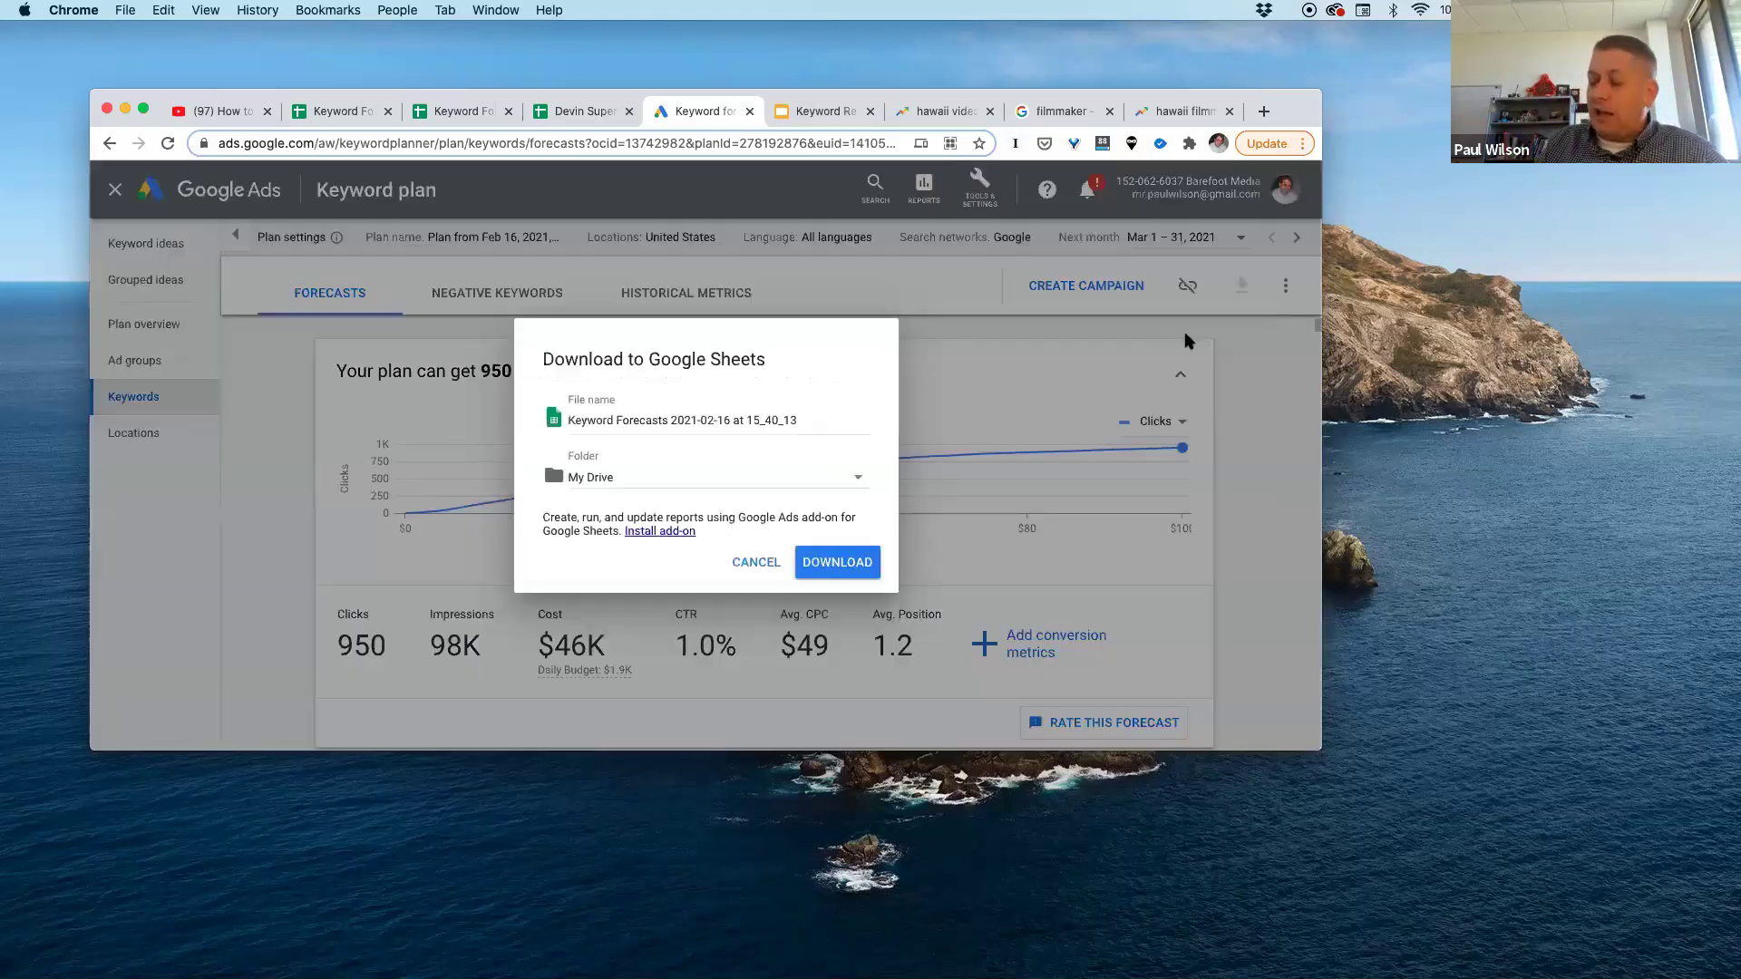
left_click(846, 564)
scroll(848, 571, "down", 2)
scroll(850, 572, "down", 3)
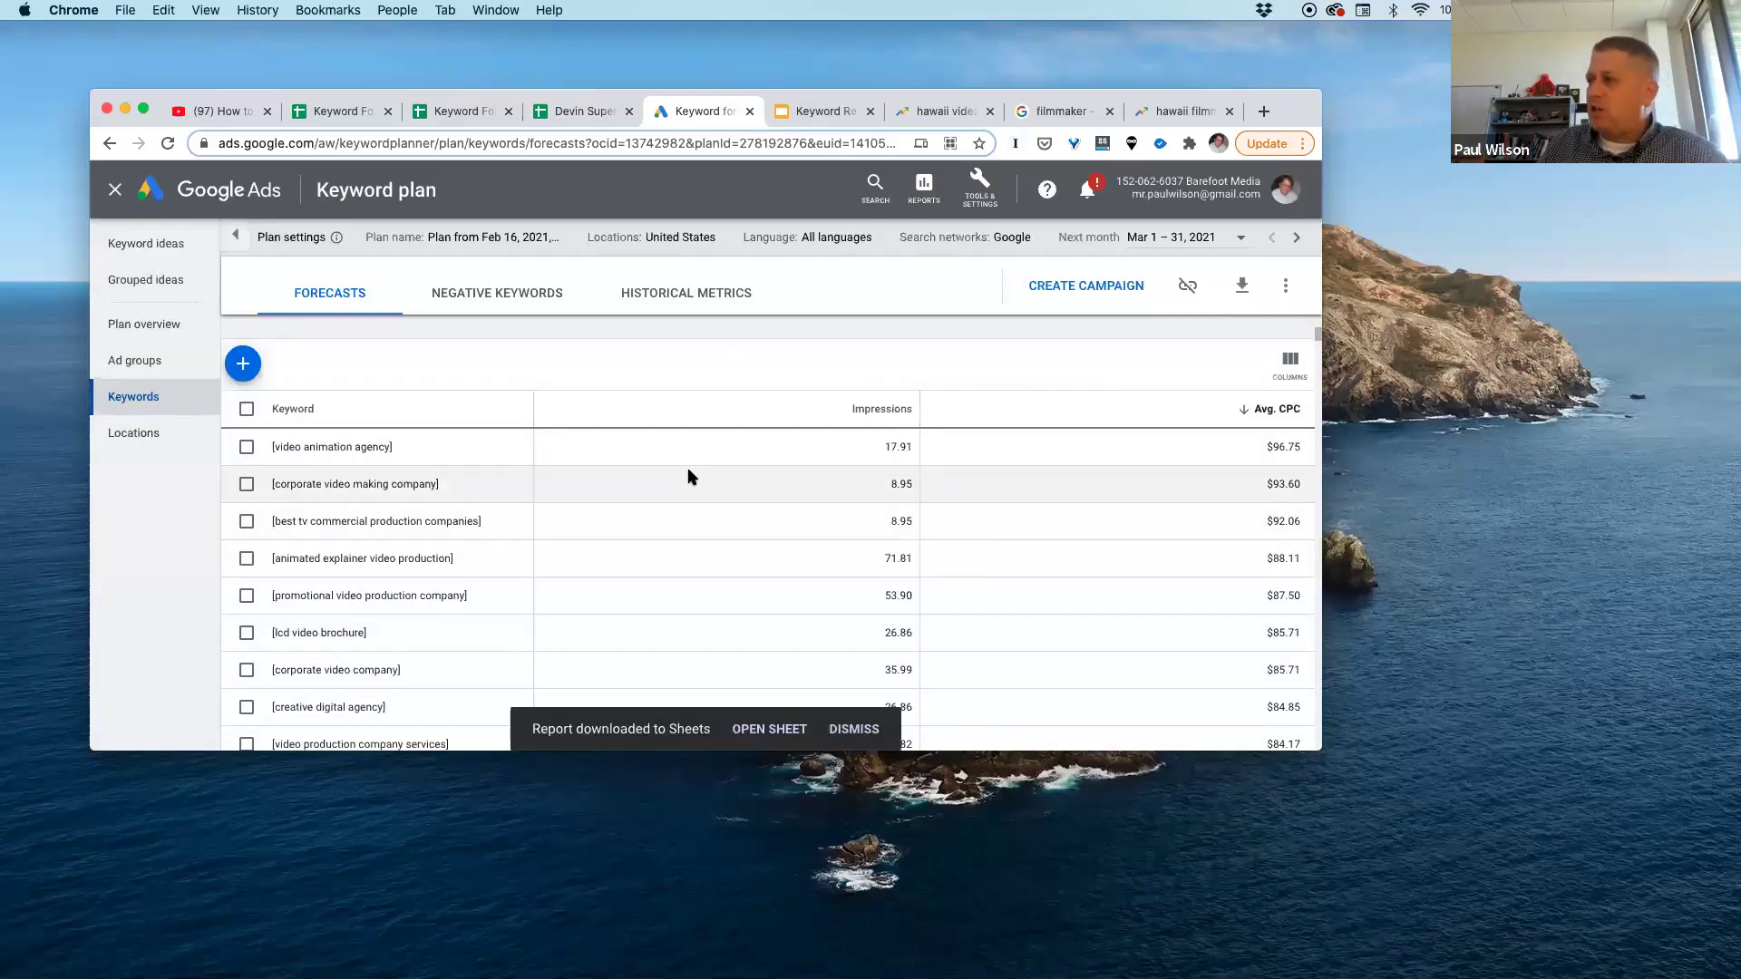
left_click(773, 730)
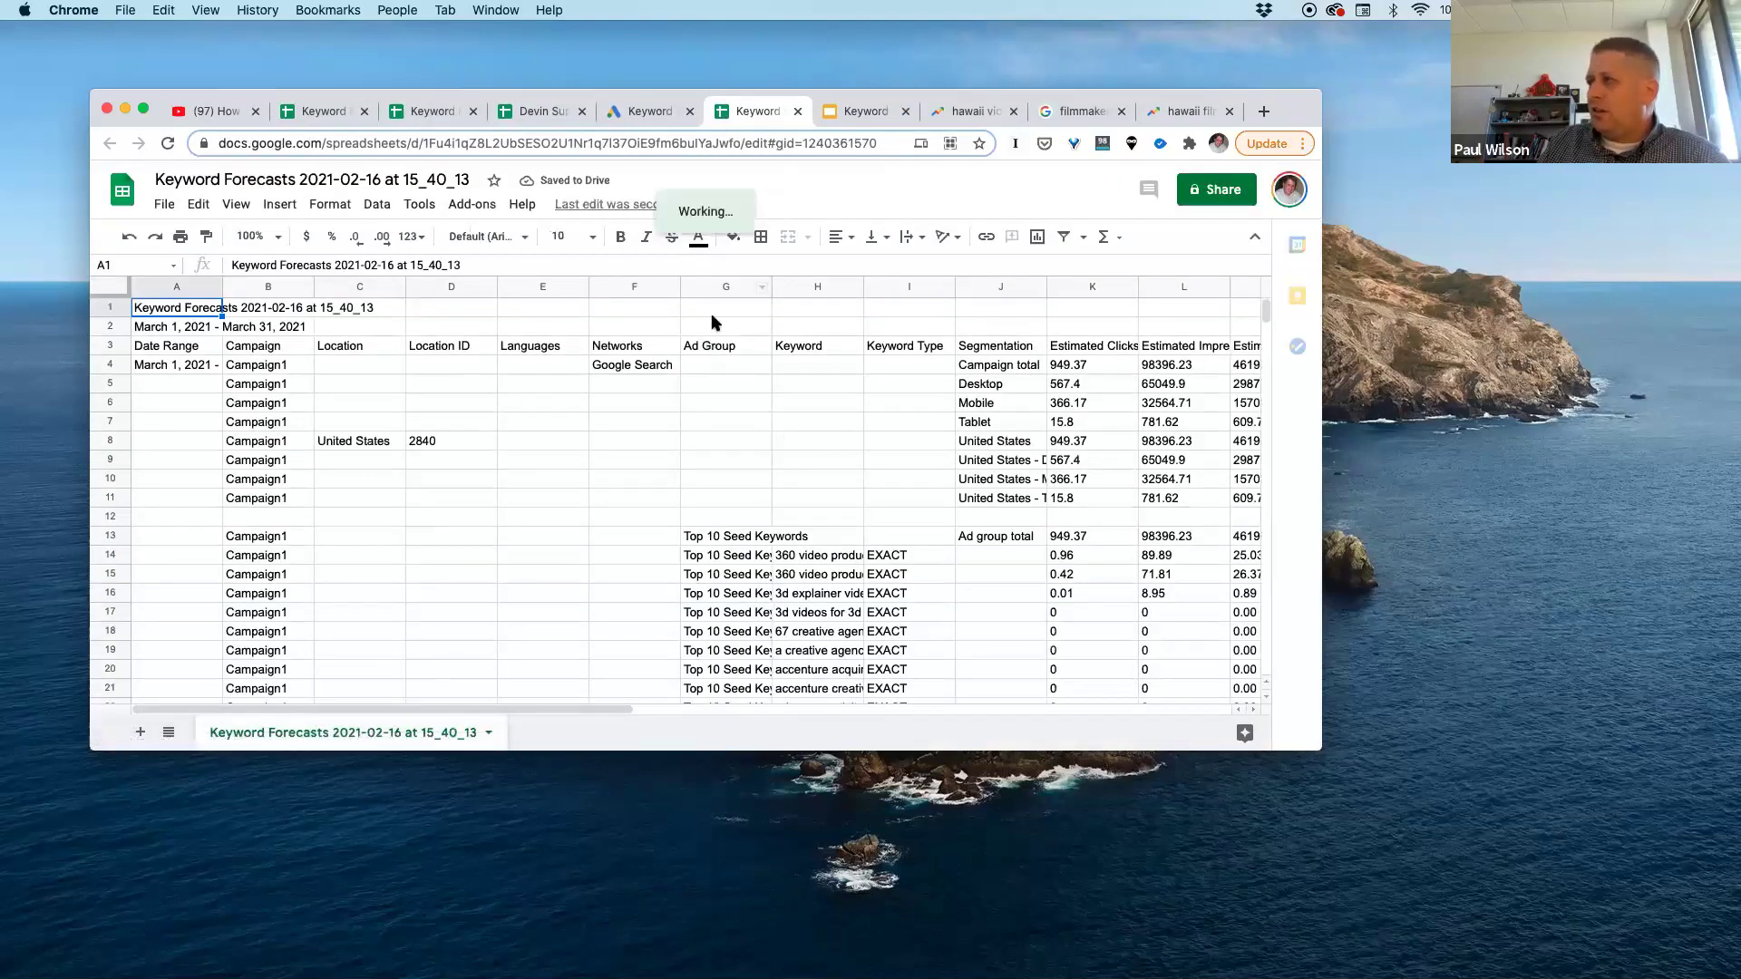
Step: Delete the Keyword Type column from the exported forecast sheet
left_click(729, 285)
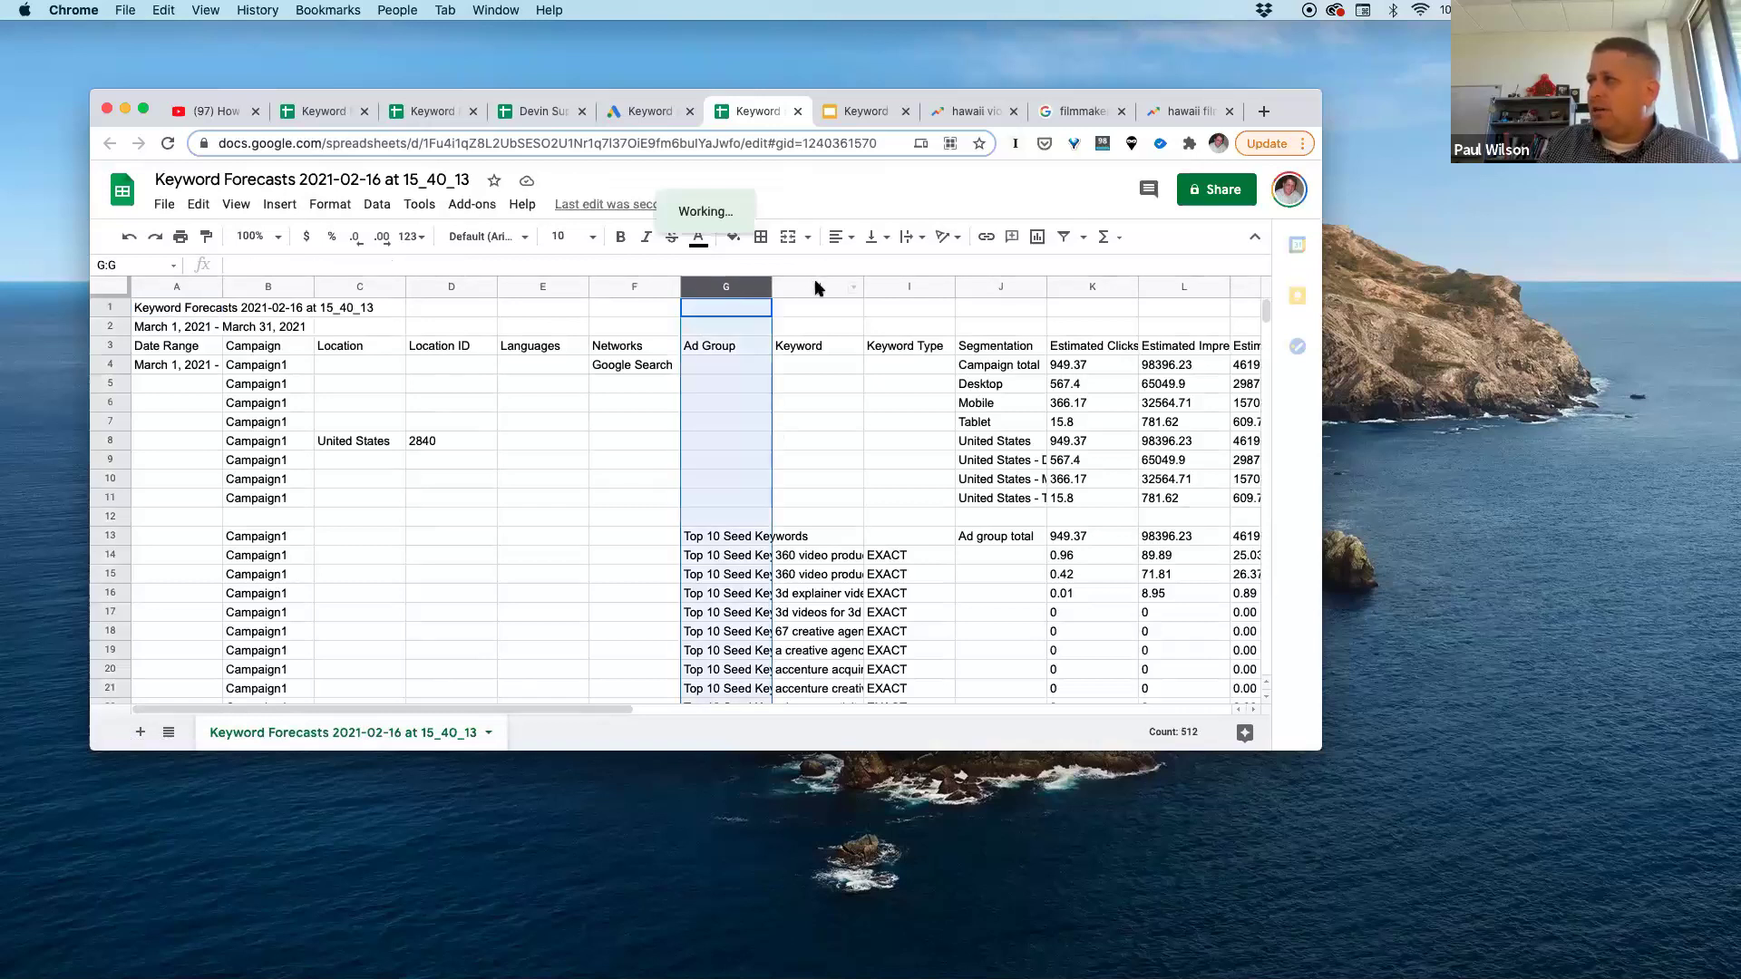
left_click(818, 284)
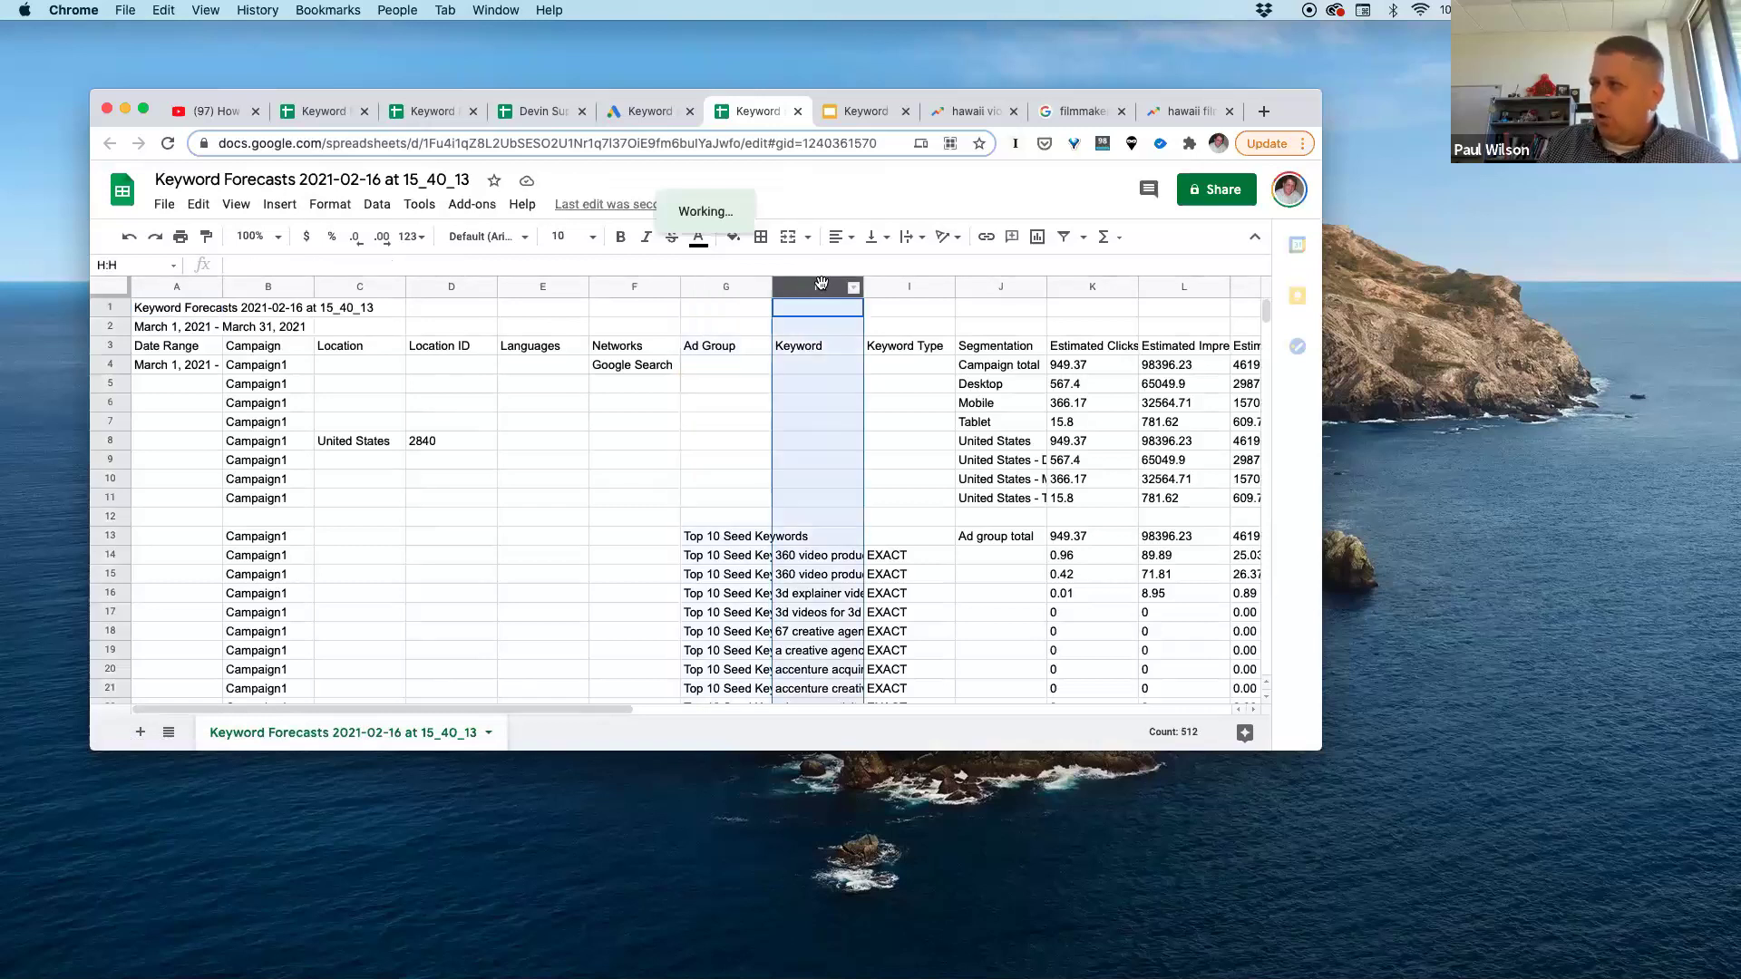
left_click(903, 285)
right_click(904, 285)
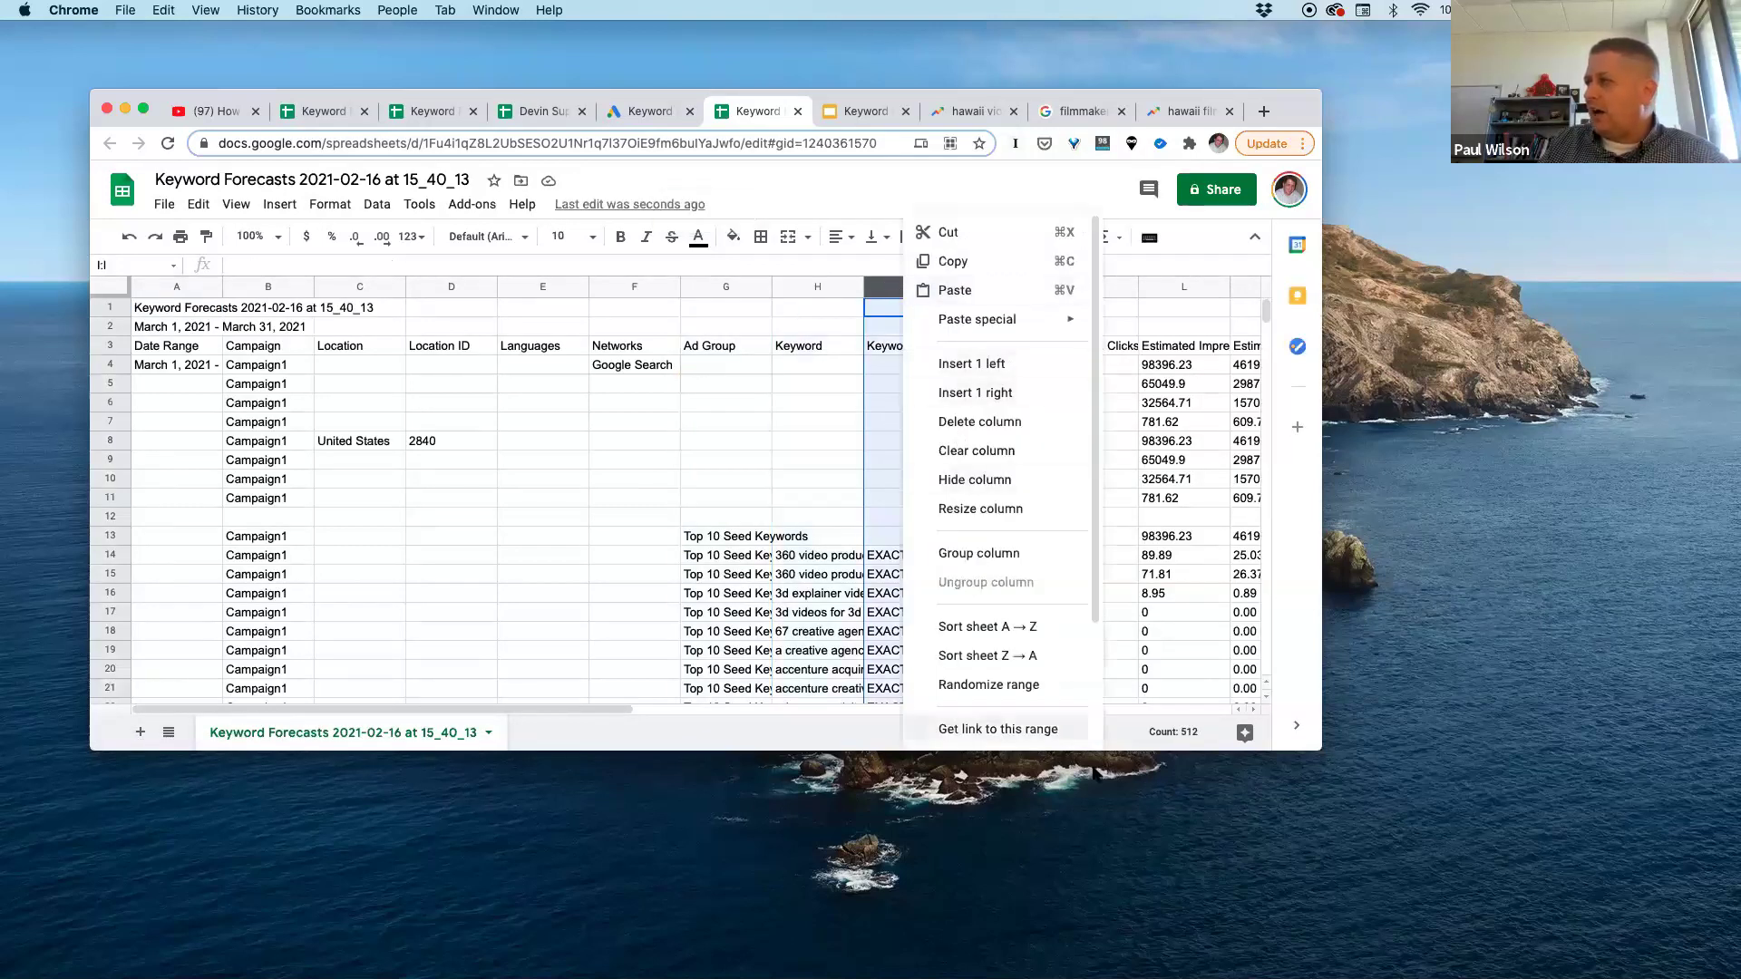
left_click(1004, 429)
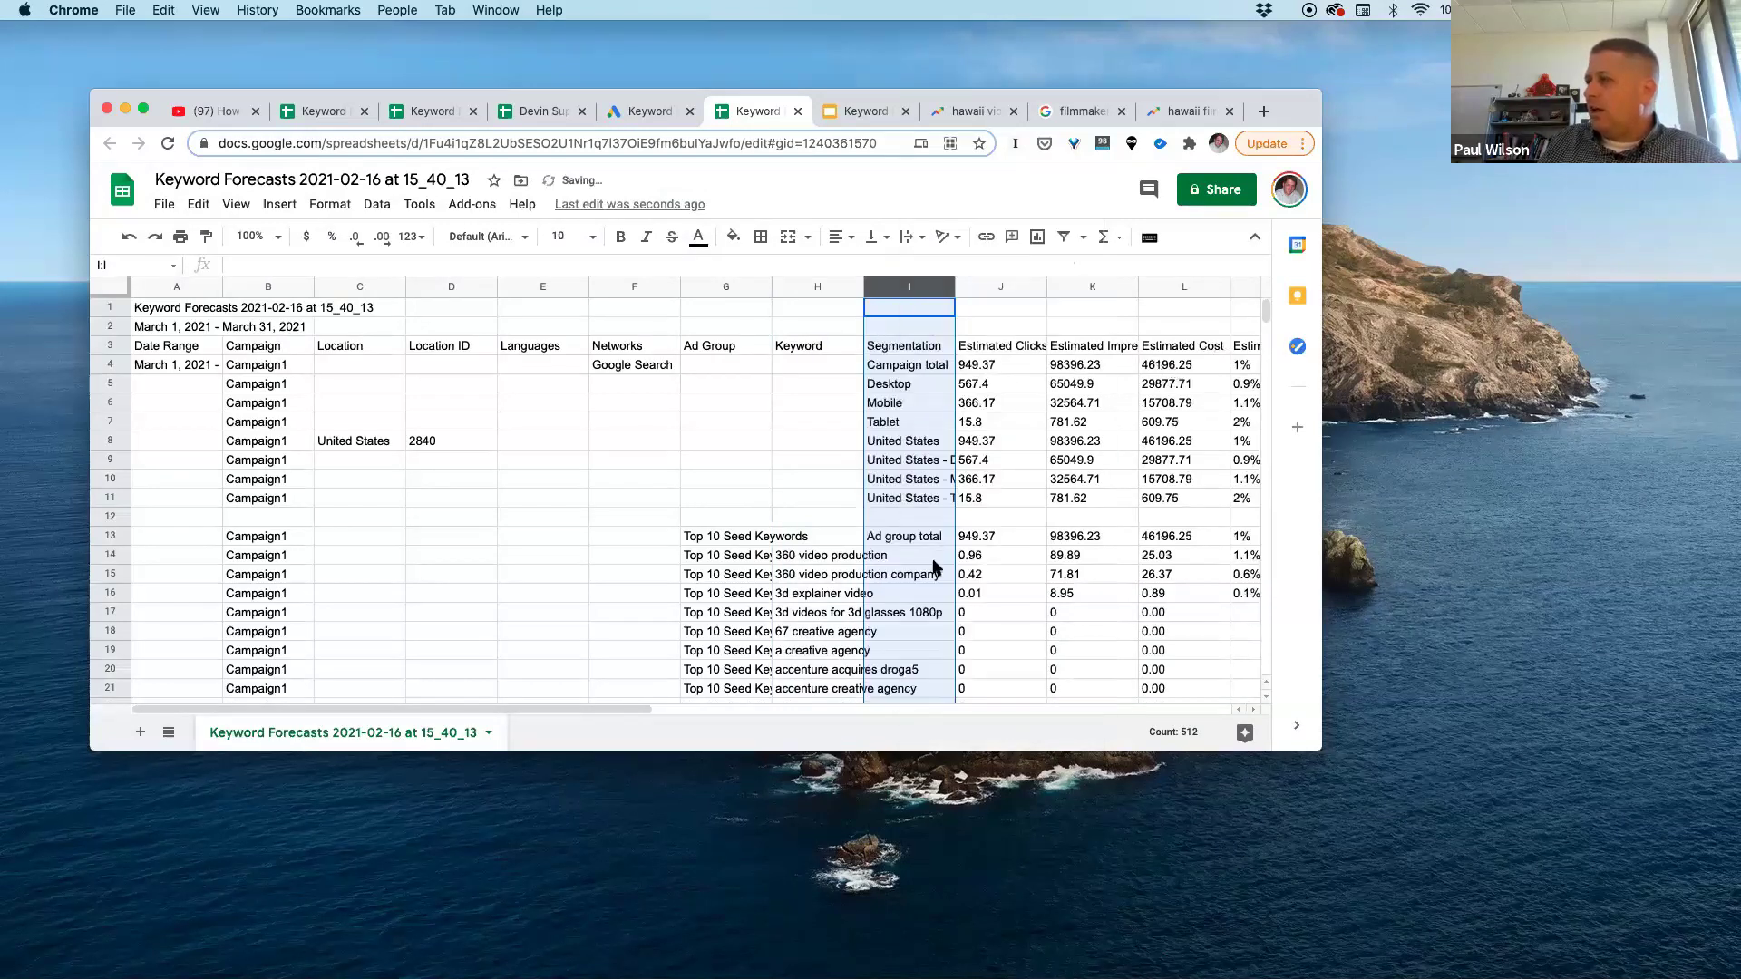
Step: Delete the Segmentation and Estimated Clicks columns from the forecast sheet
left_click_drag(875, 455, 889, 441)
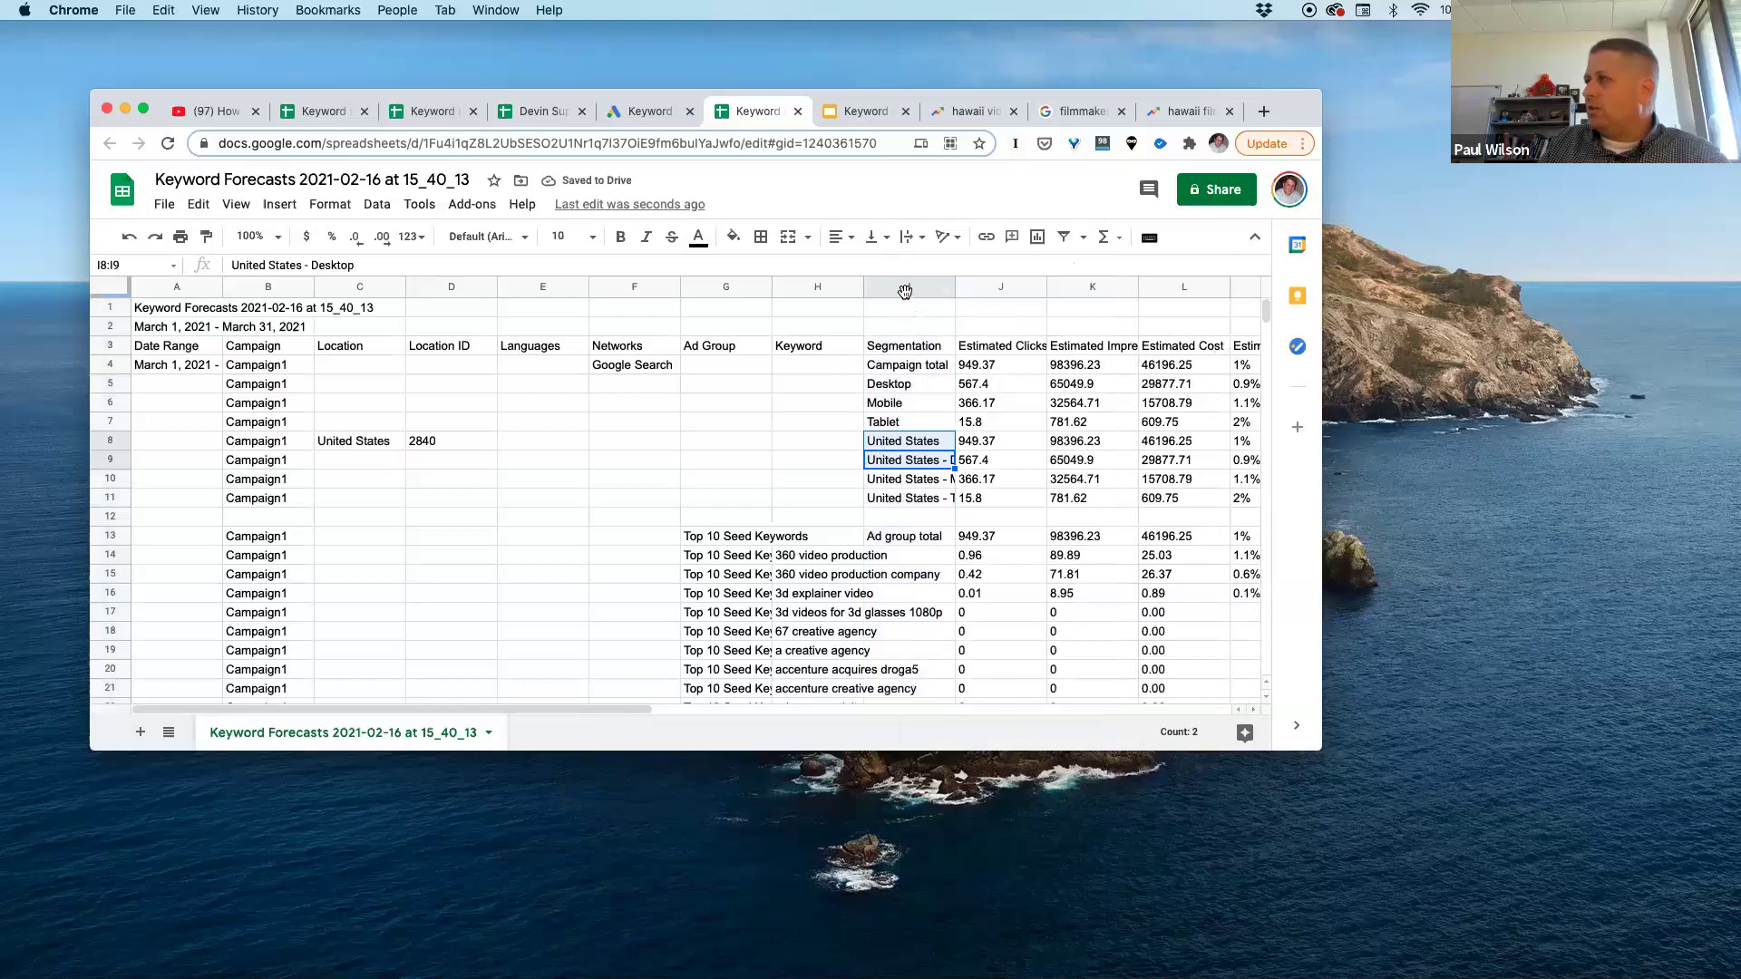
left_click(907, 286)
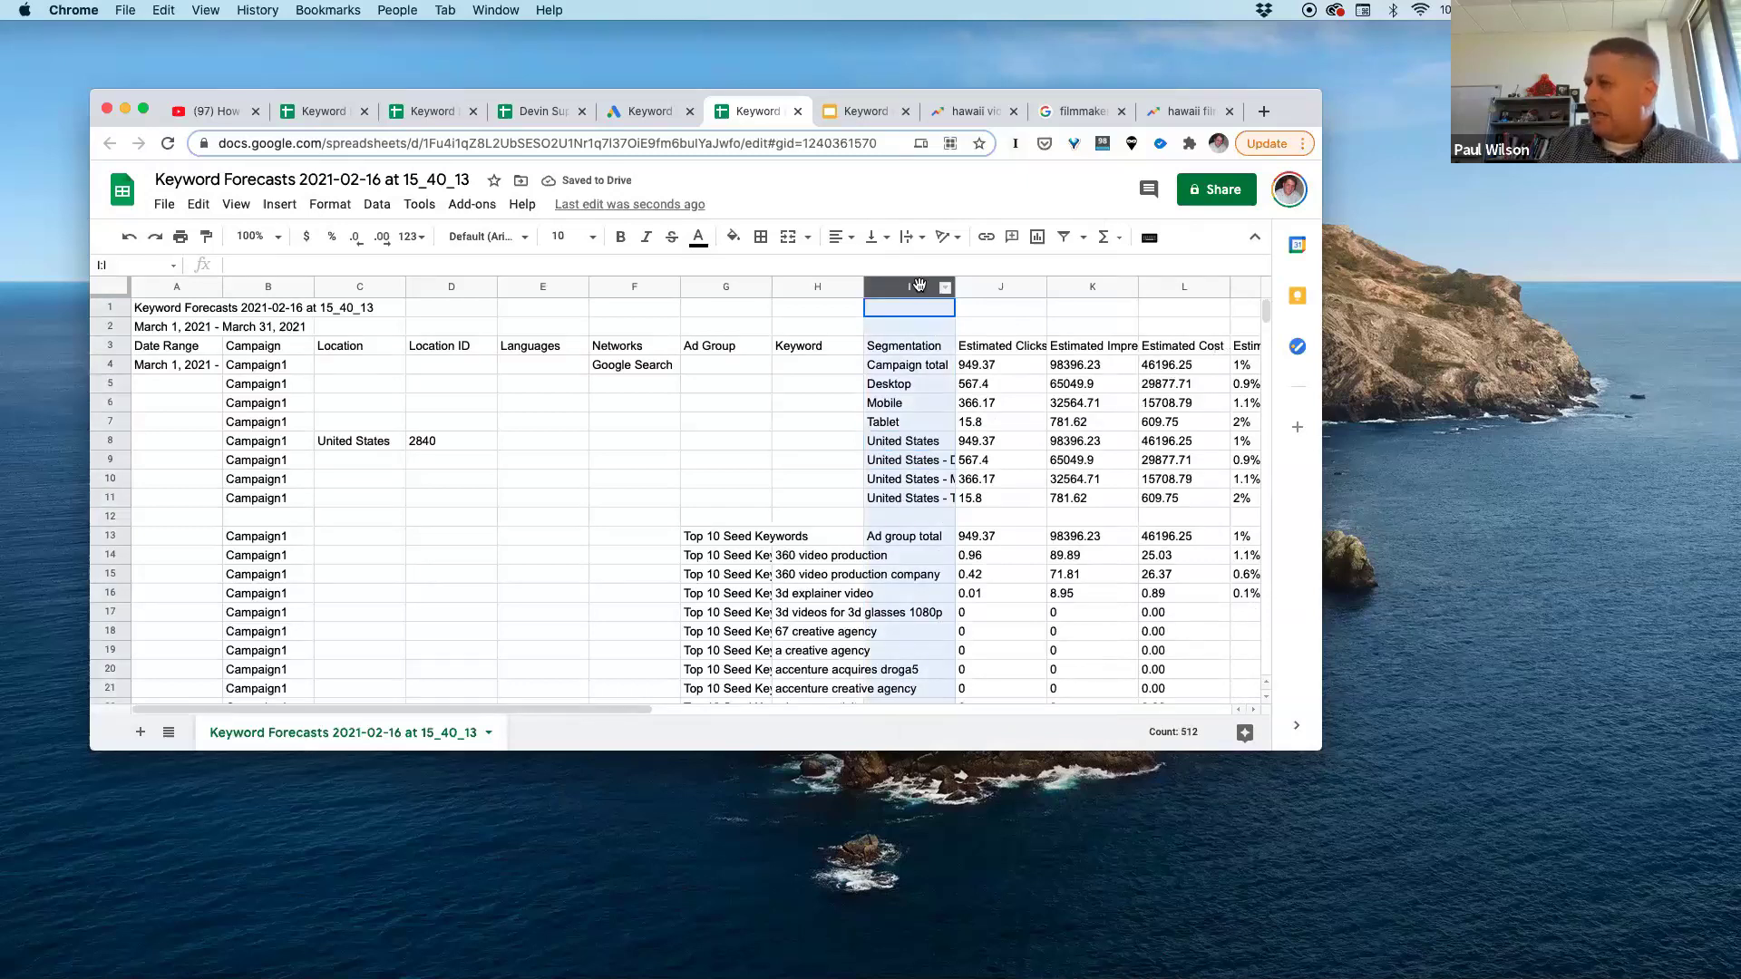
left_click(970, 285, "shift")
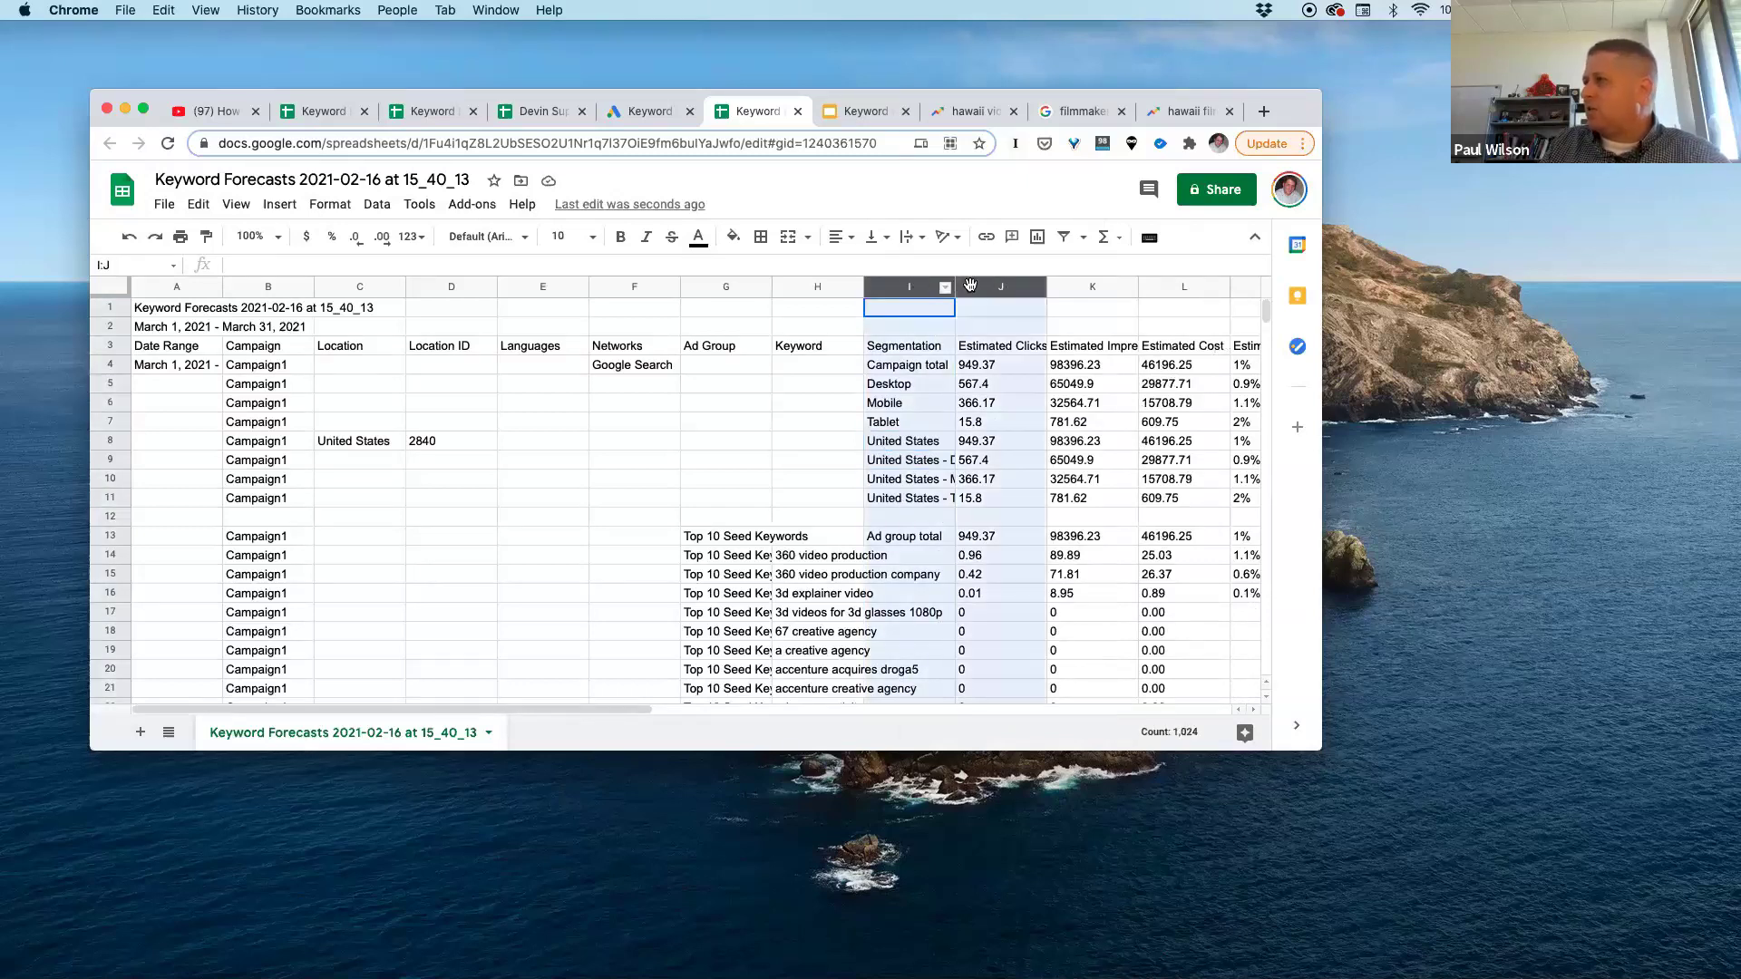
right_click(981, 290)
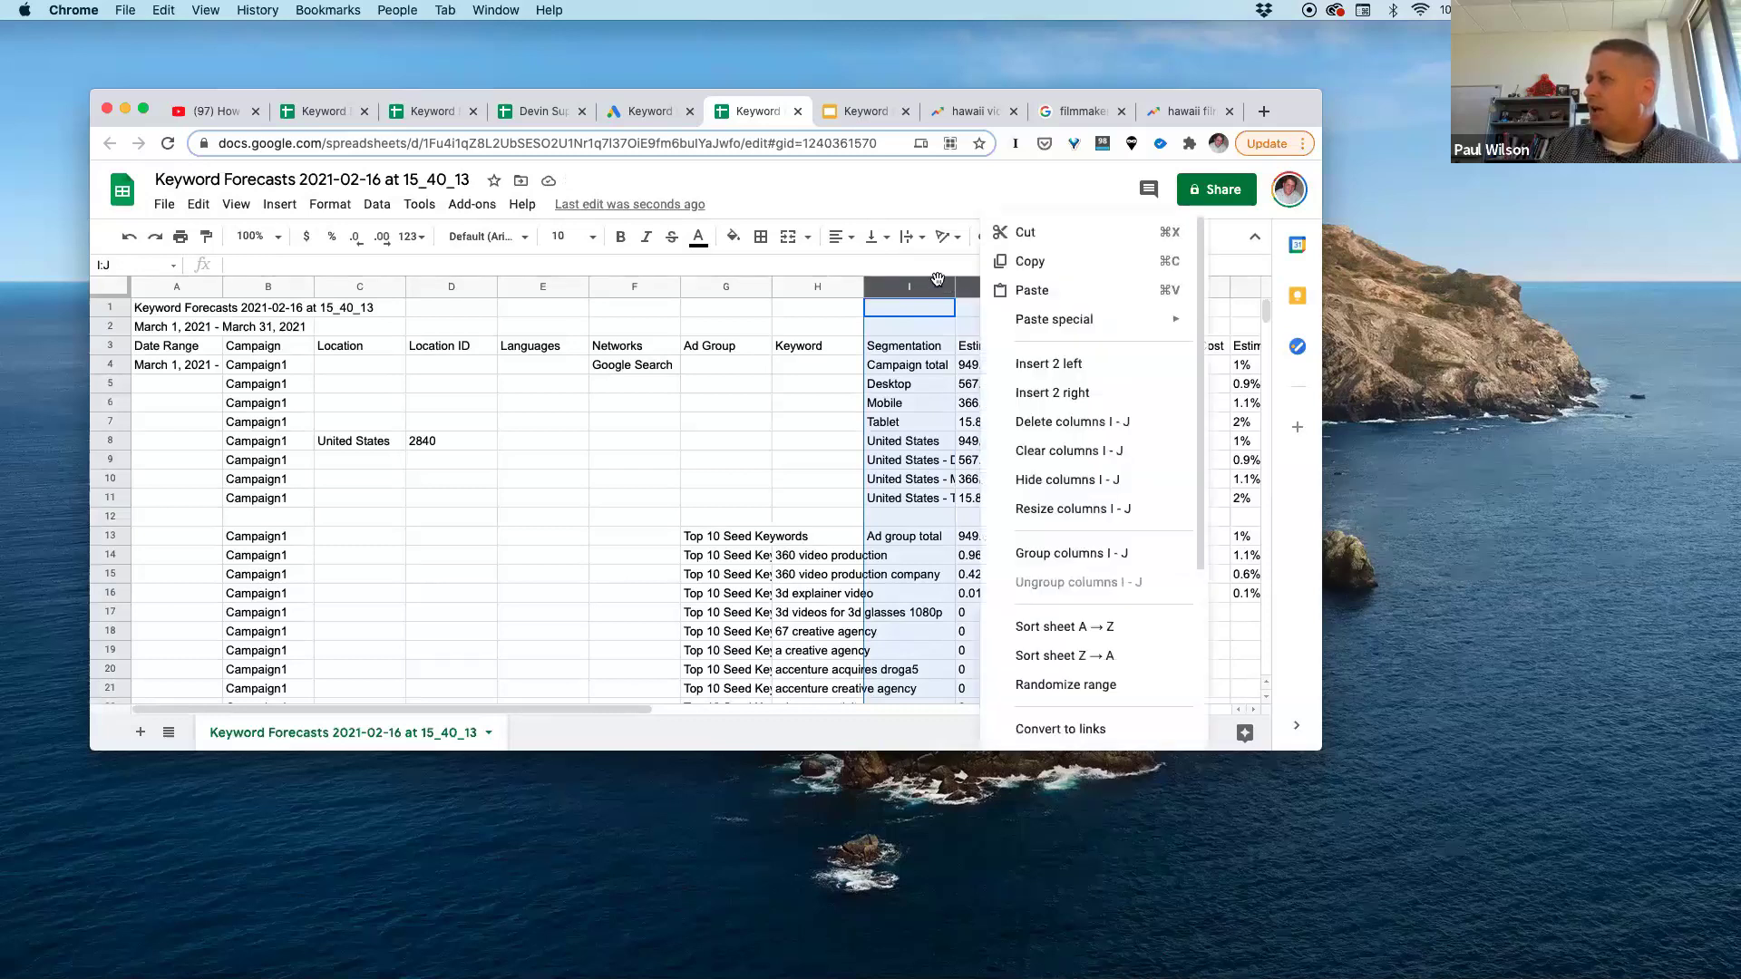
left_click(1052, 426)
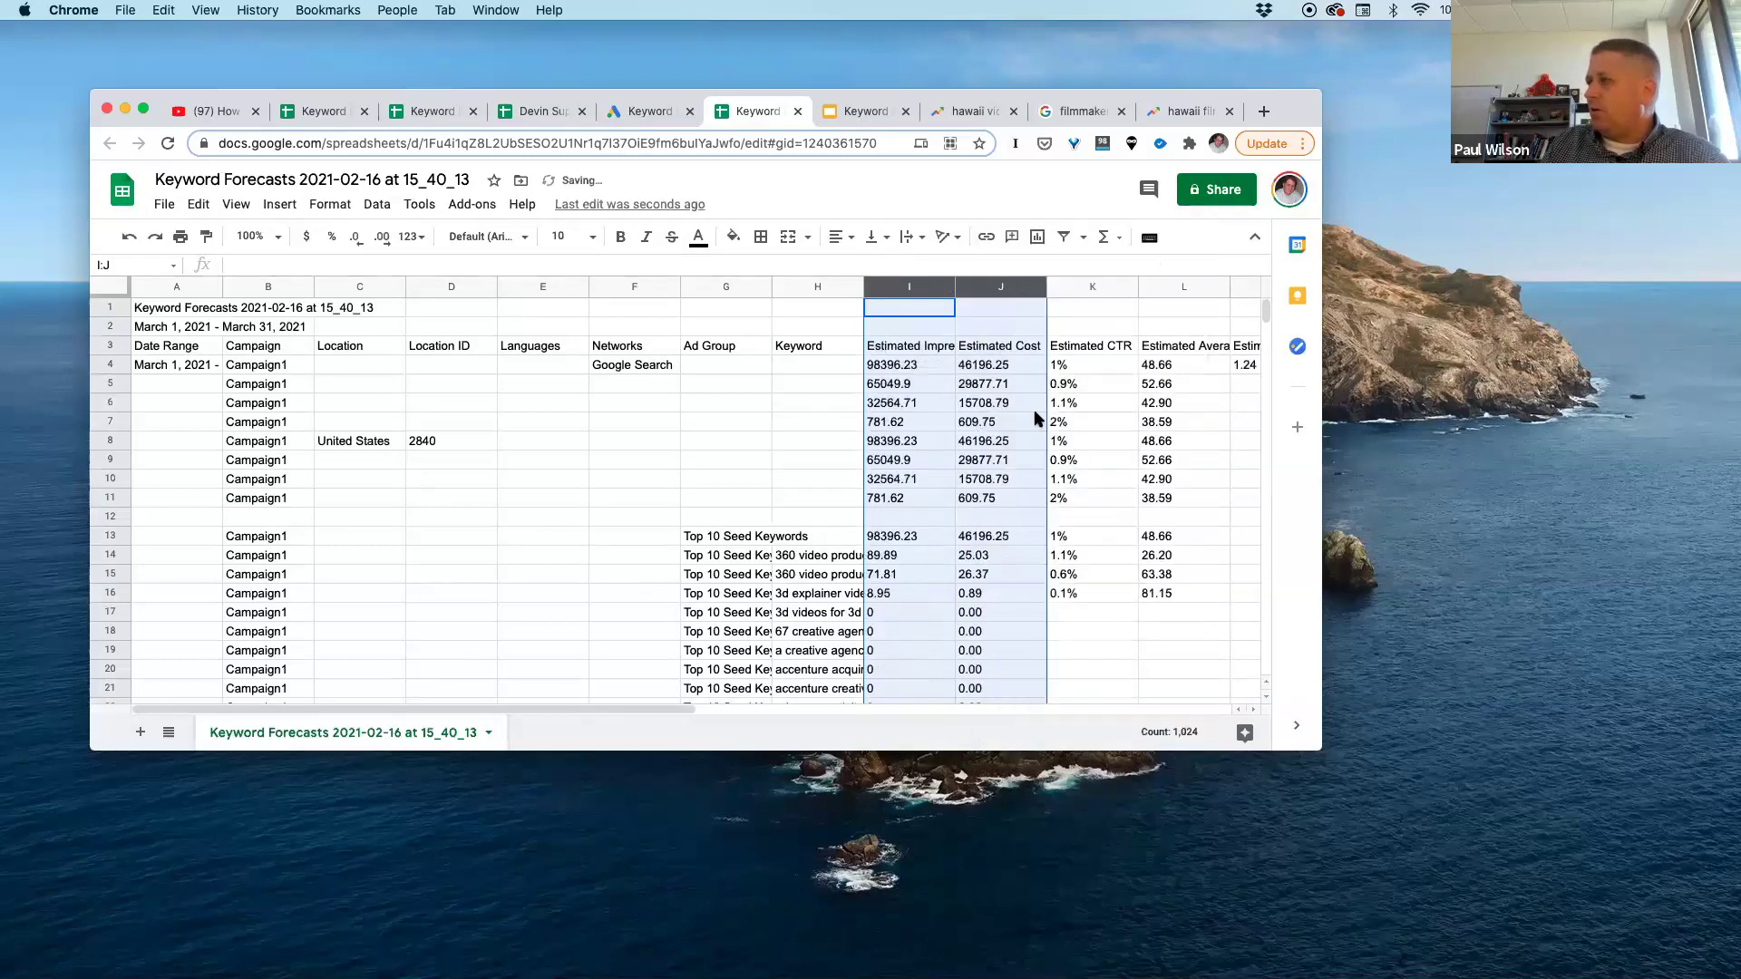
Step: Delete the Estimated Cost and Estimated CTR columns from the forecast sheet
left_click(950, 312)
left_click_drag(1001, 290, 1061, 287)
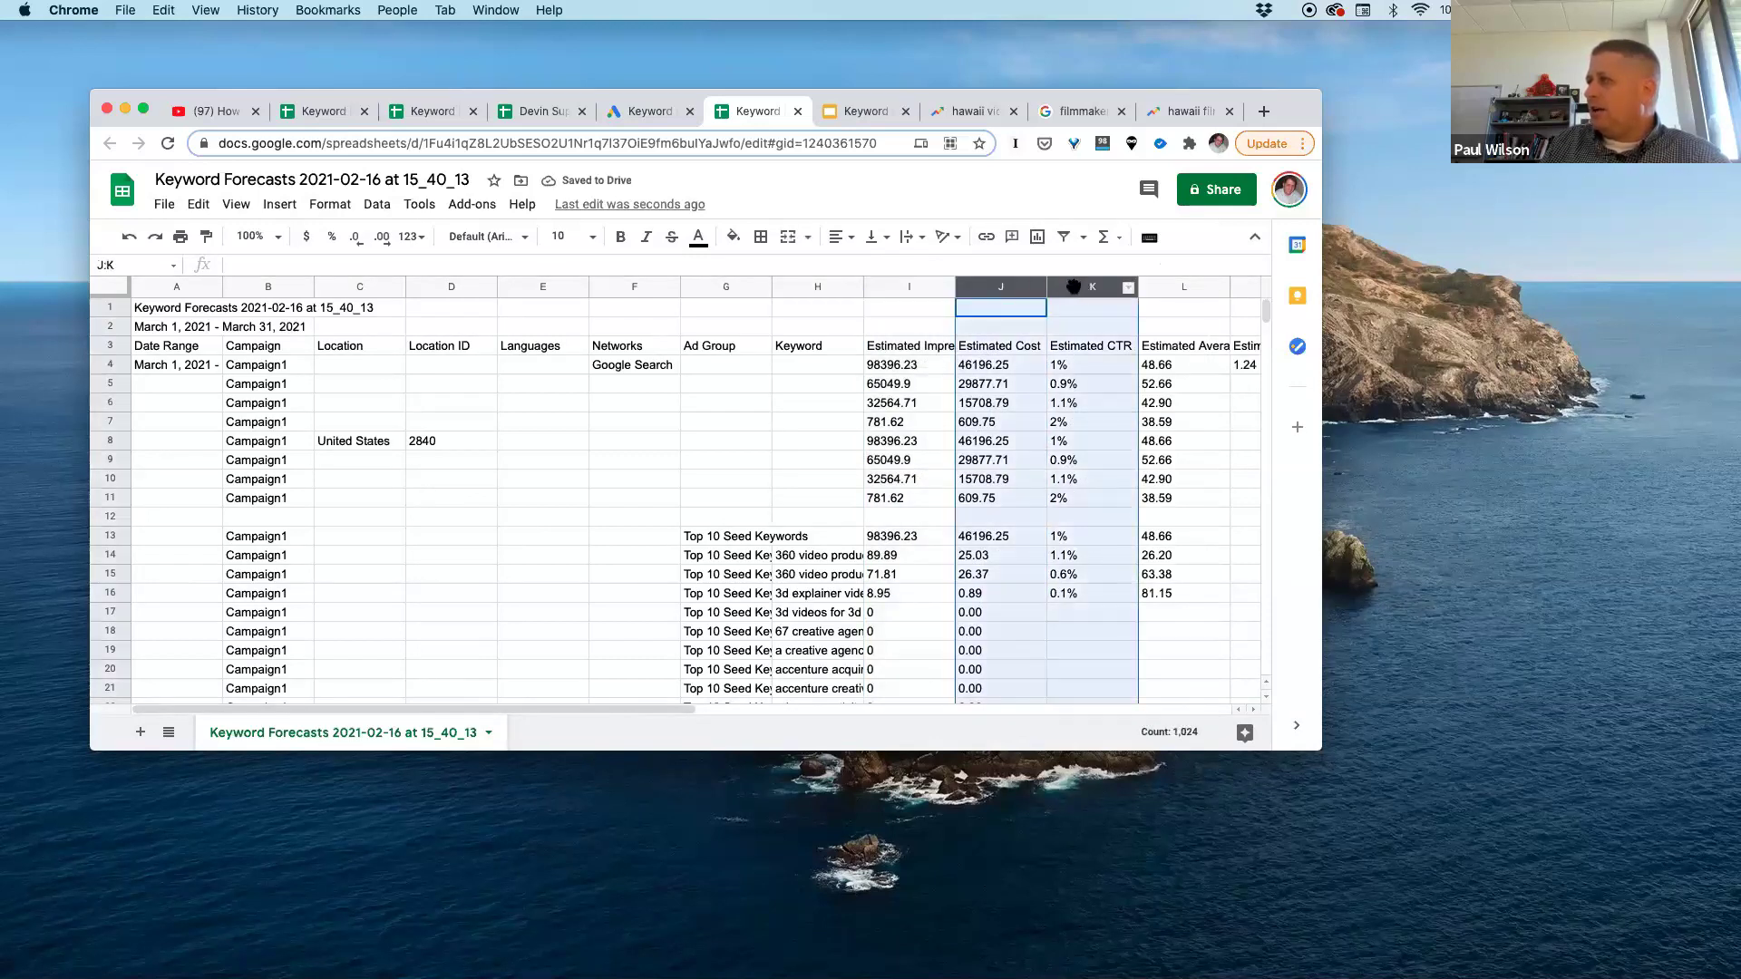
right_click(1072, 286)
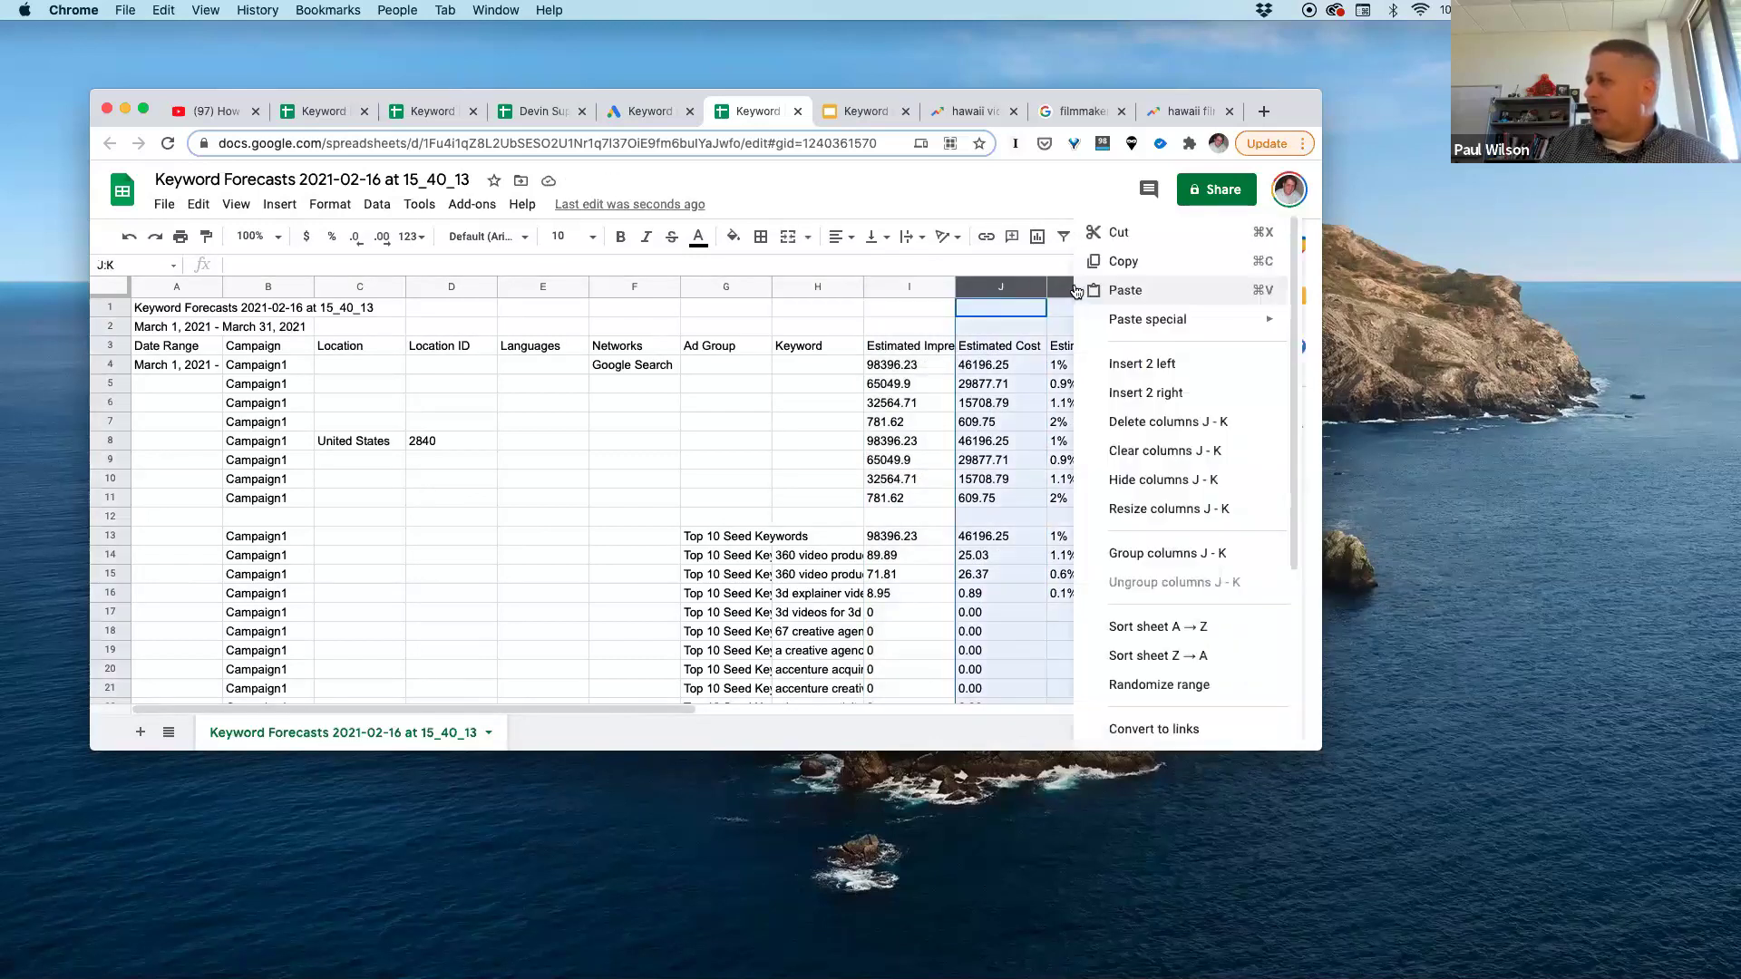
left_click(1185, 429)
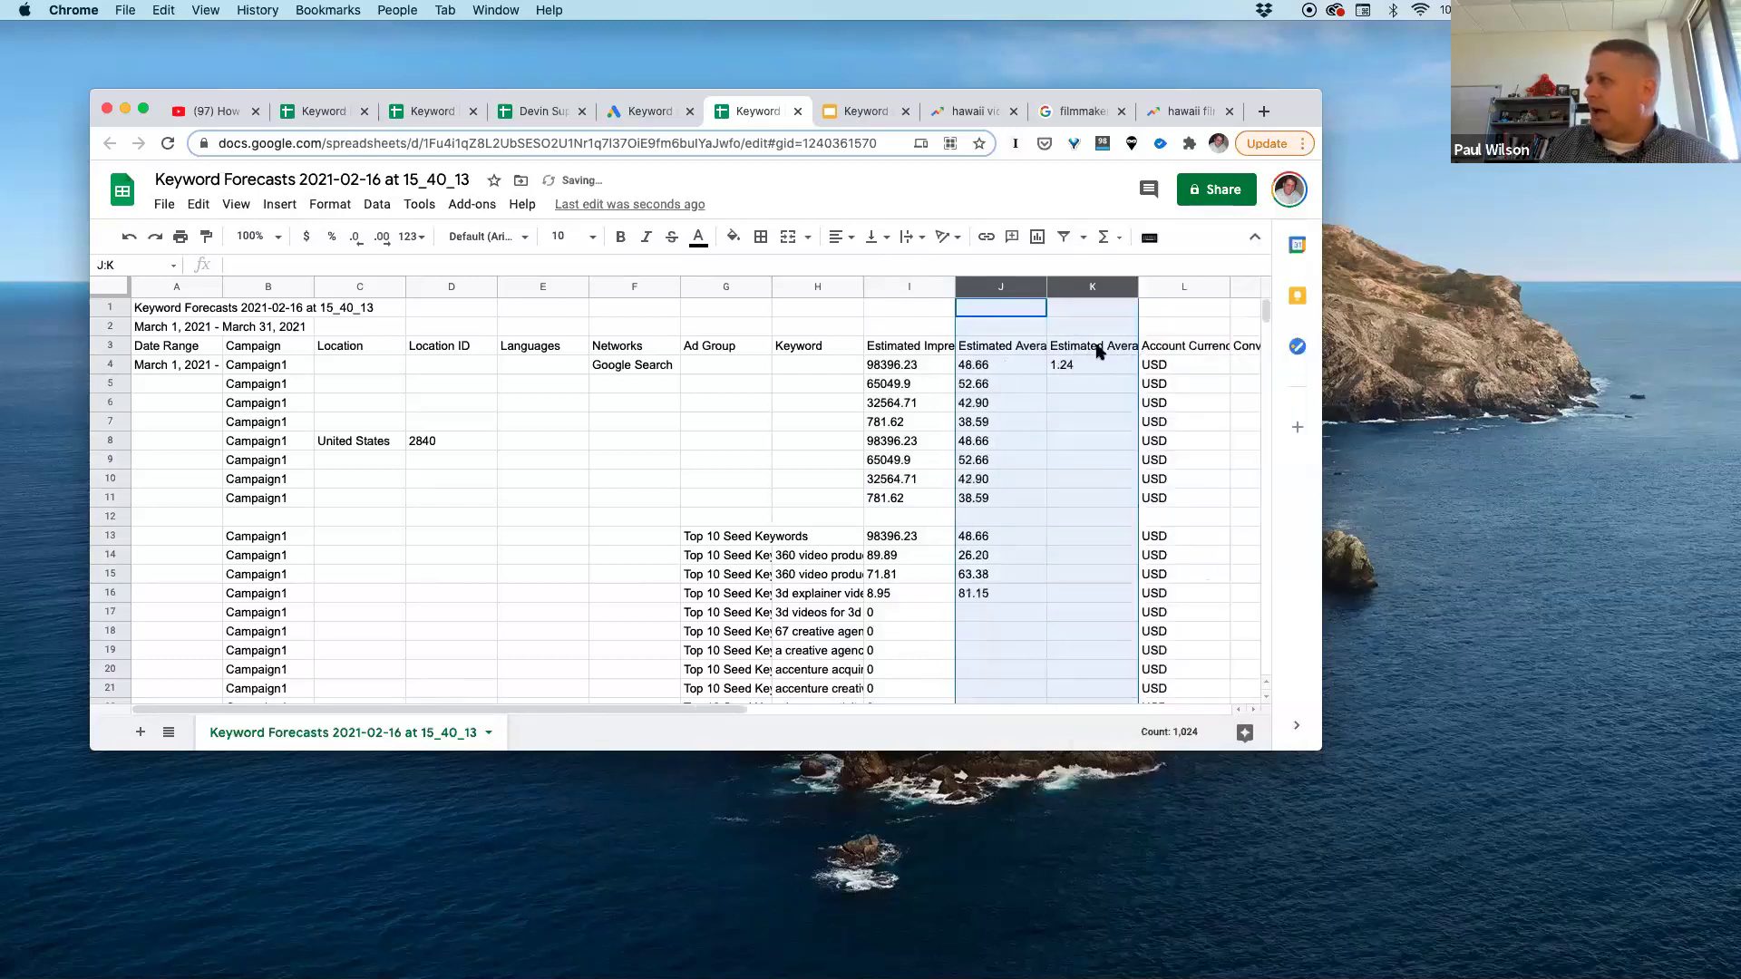
Step: Check the full headers of the two Estimated Average columns and review the Ad Group through Average CPC data
left_click(1099, 350)
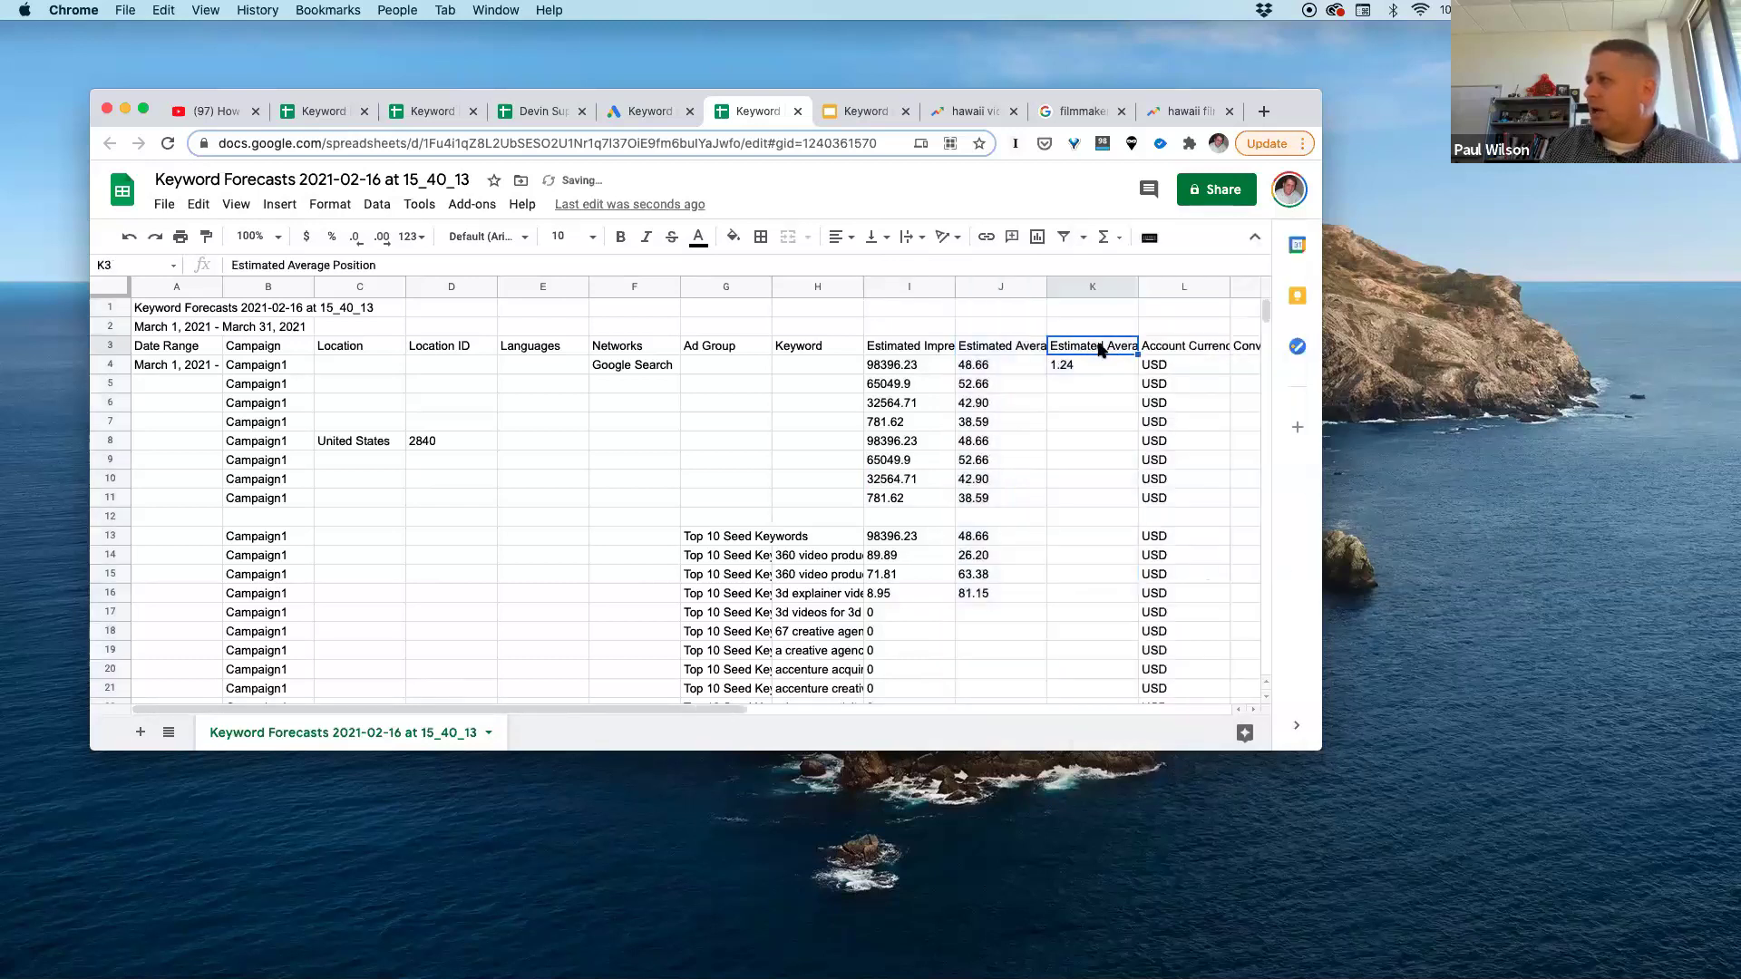
left_click(1094, 285)
right_click(1094, 287)
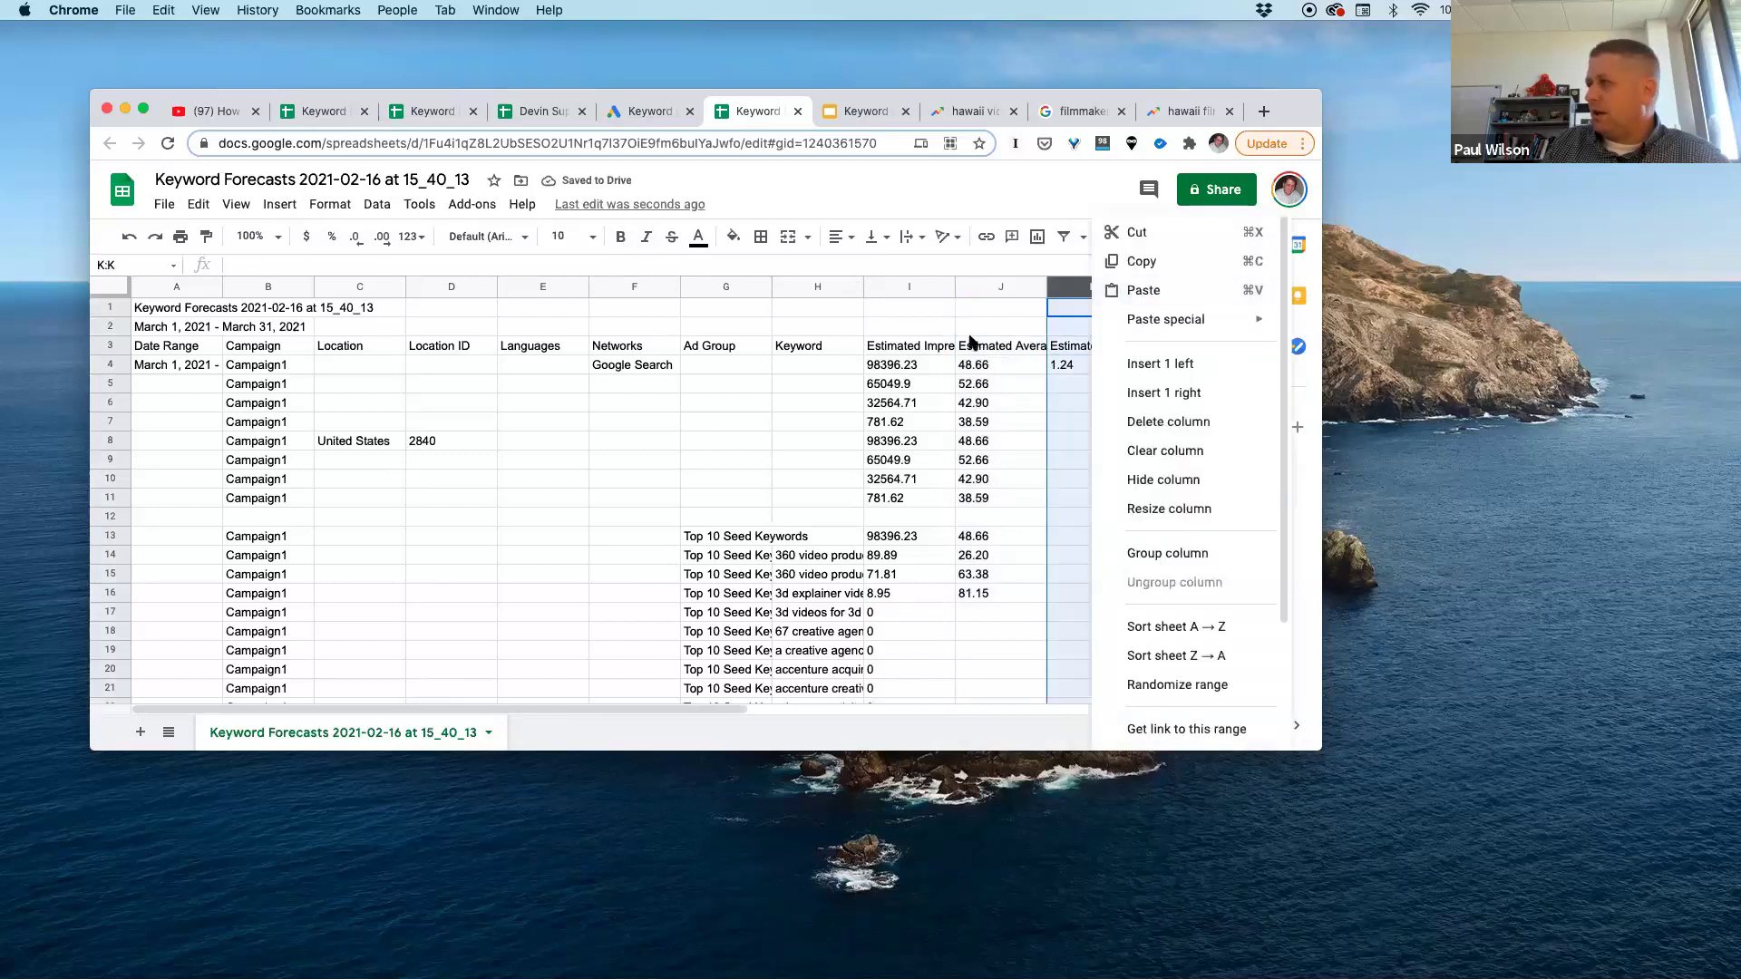
left_click(1031, 313)
left_click(1009, 354)
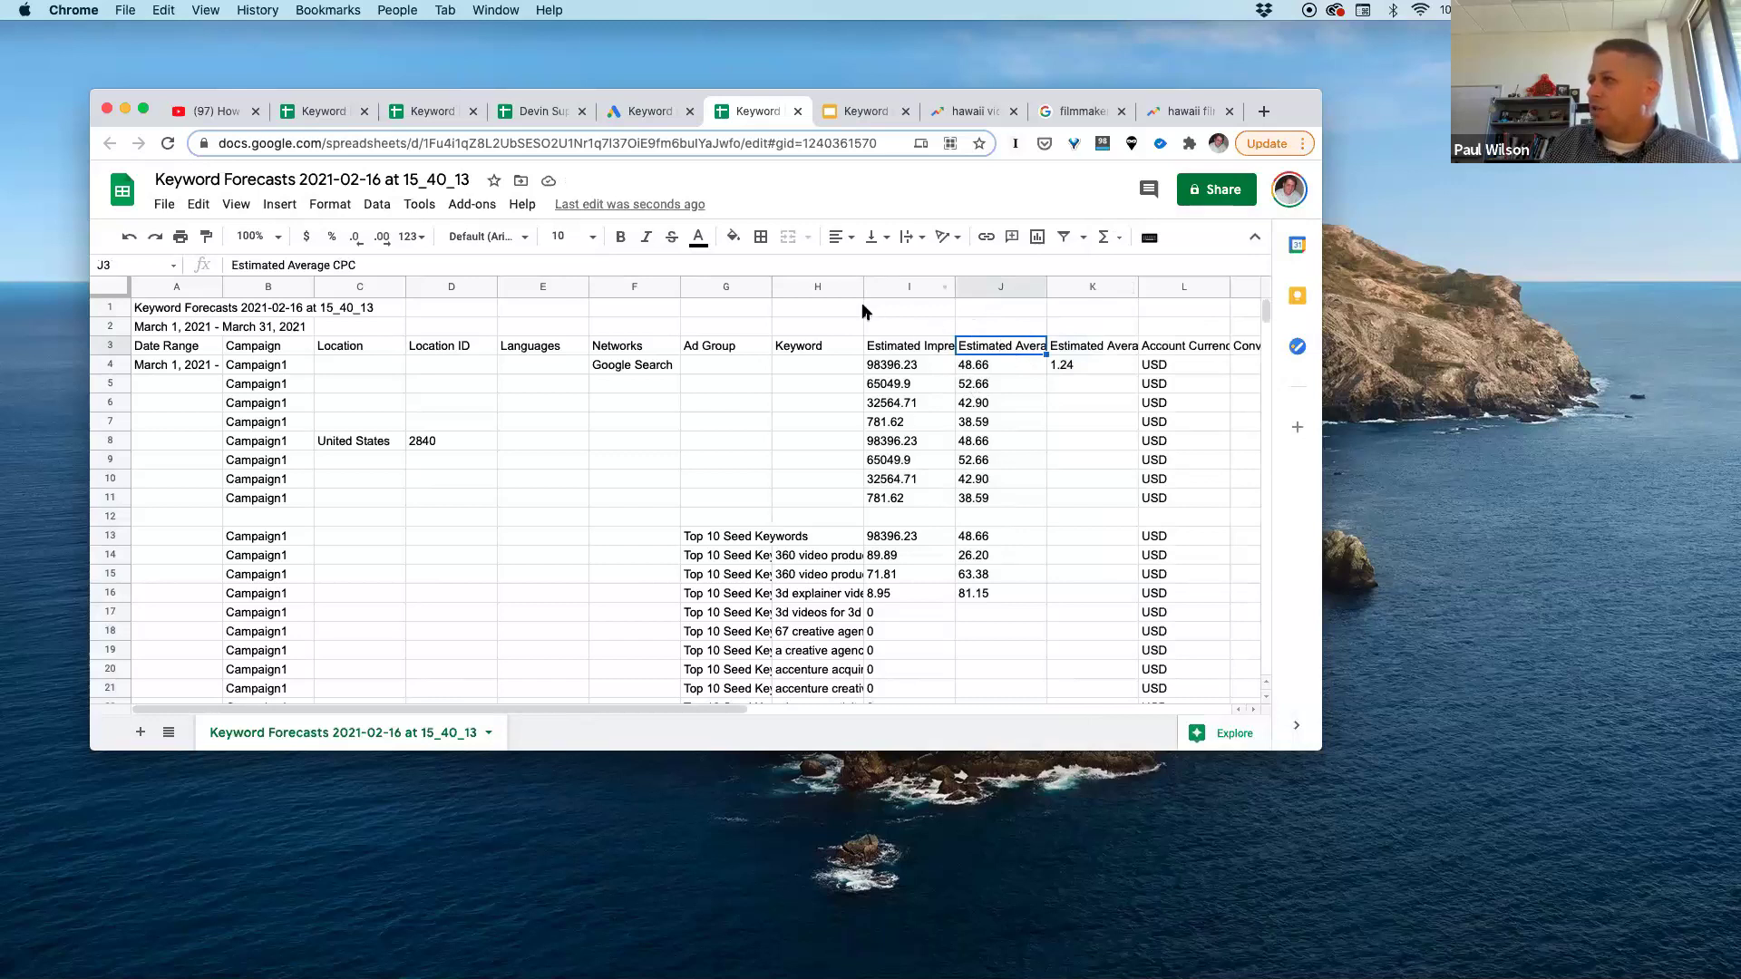
left_click_drag(736, 287, 996, 313)
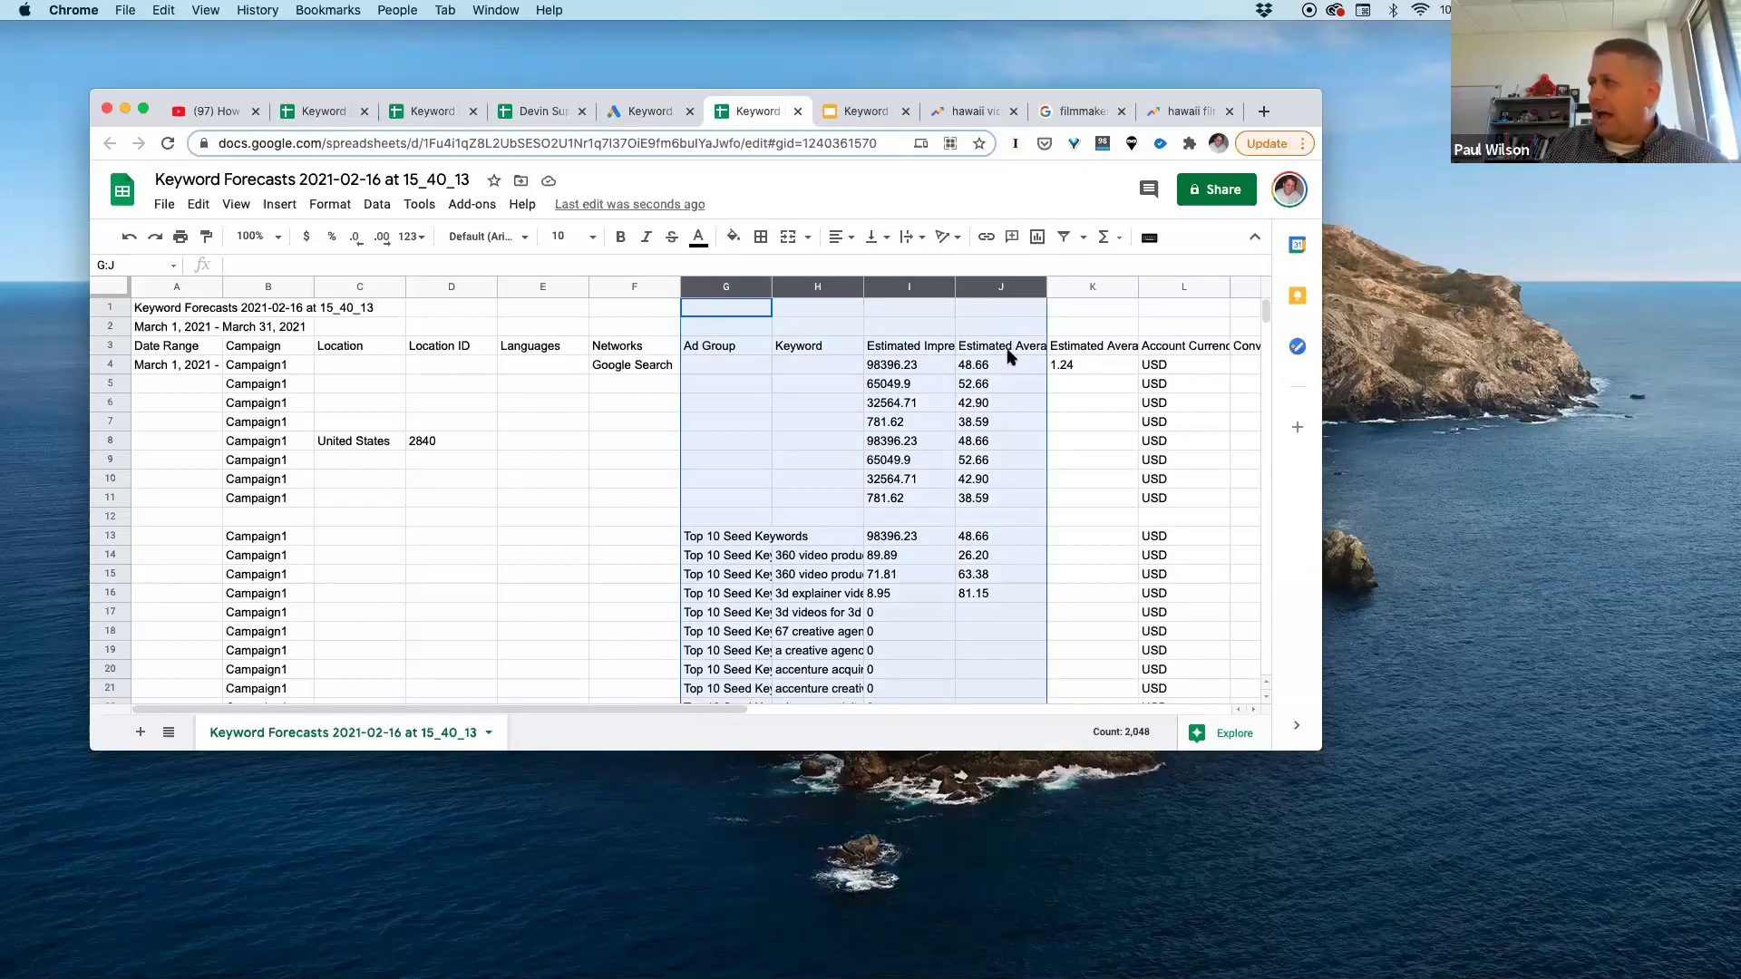
left_click(1008, 349)
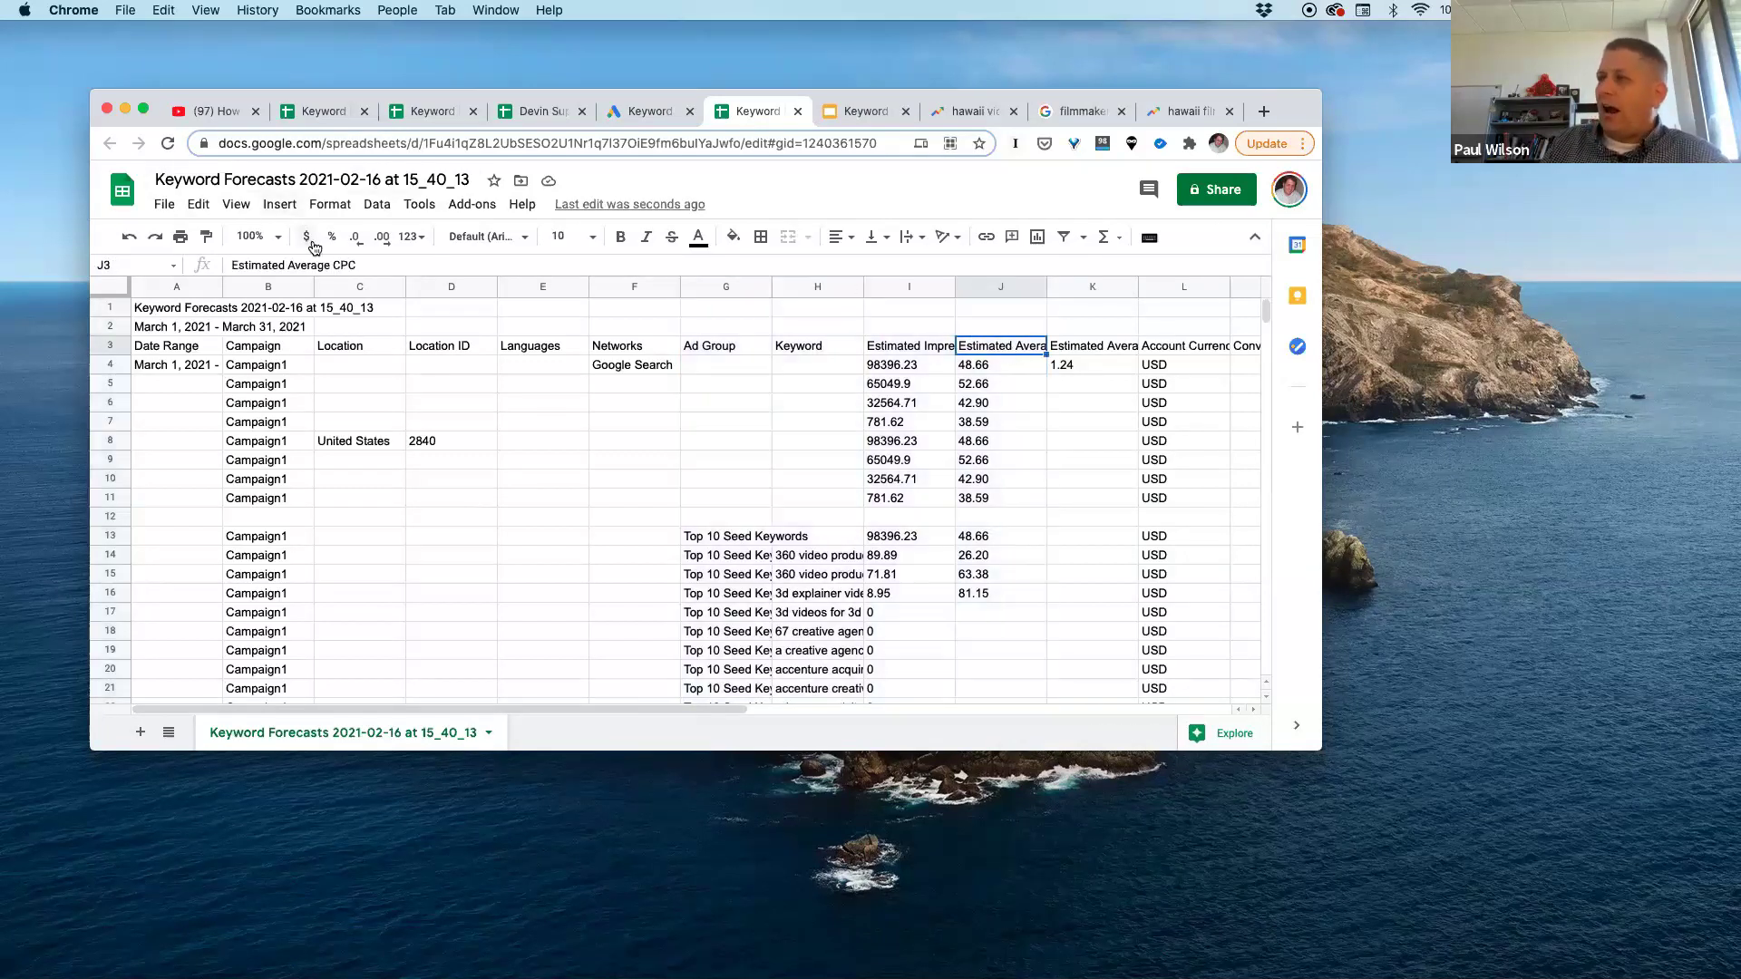
scroll(672, 485, "down", 5)
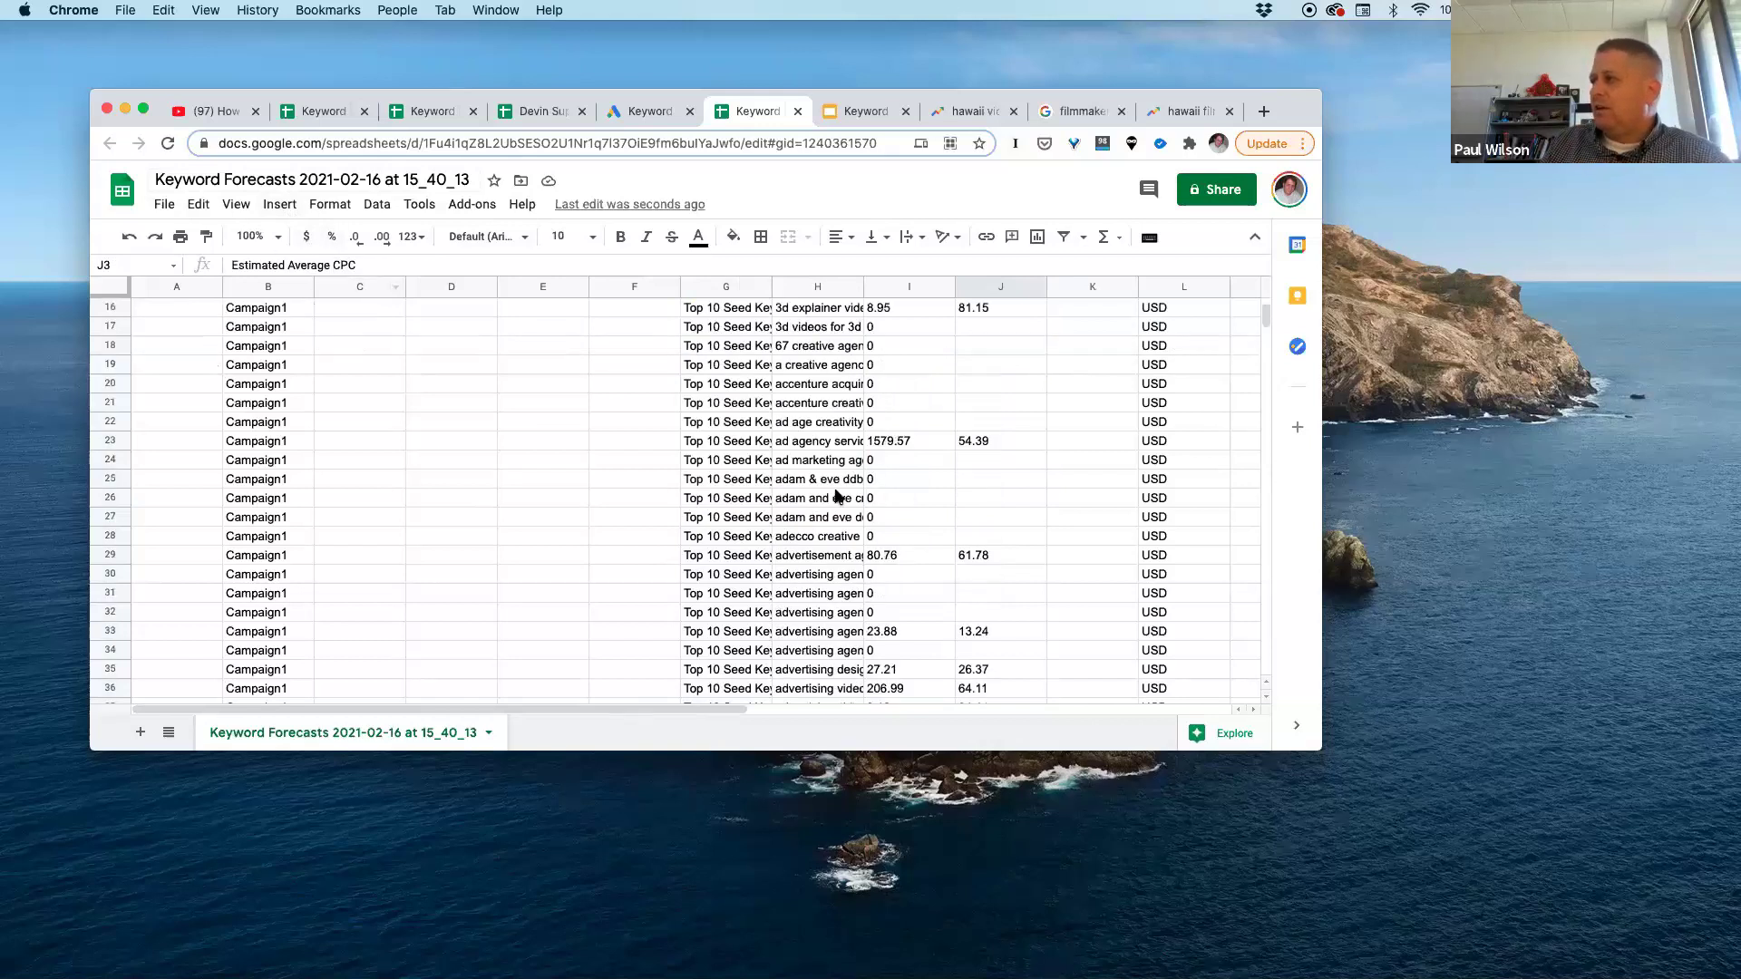
scroll(751, 497, "up", 5)
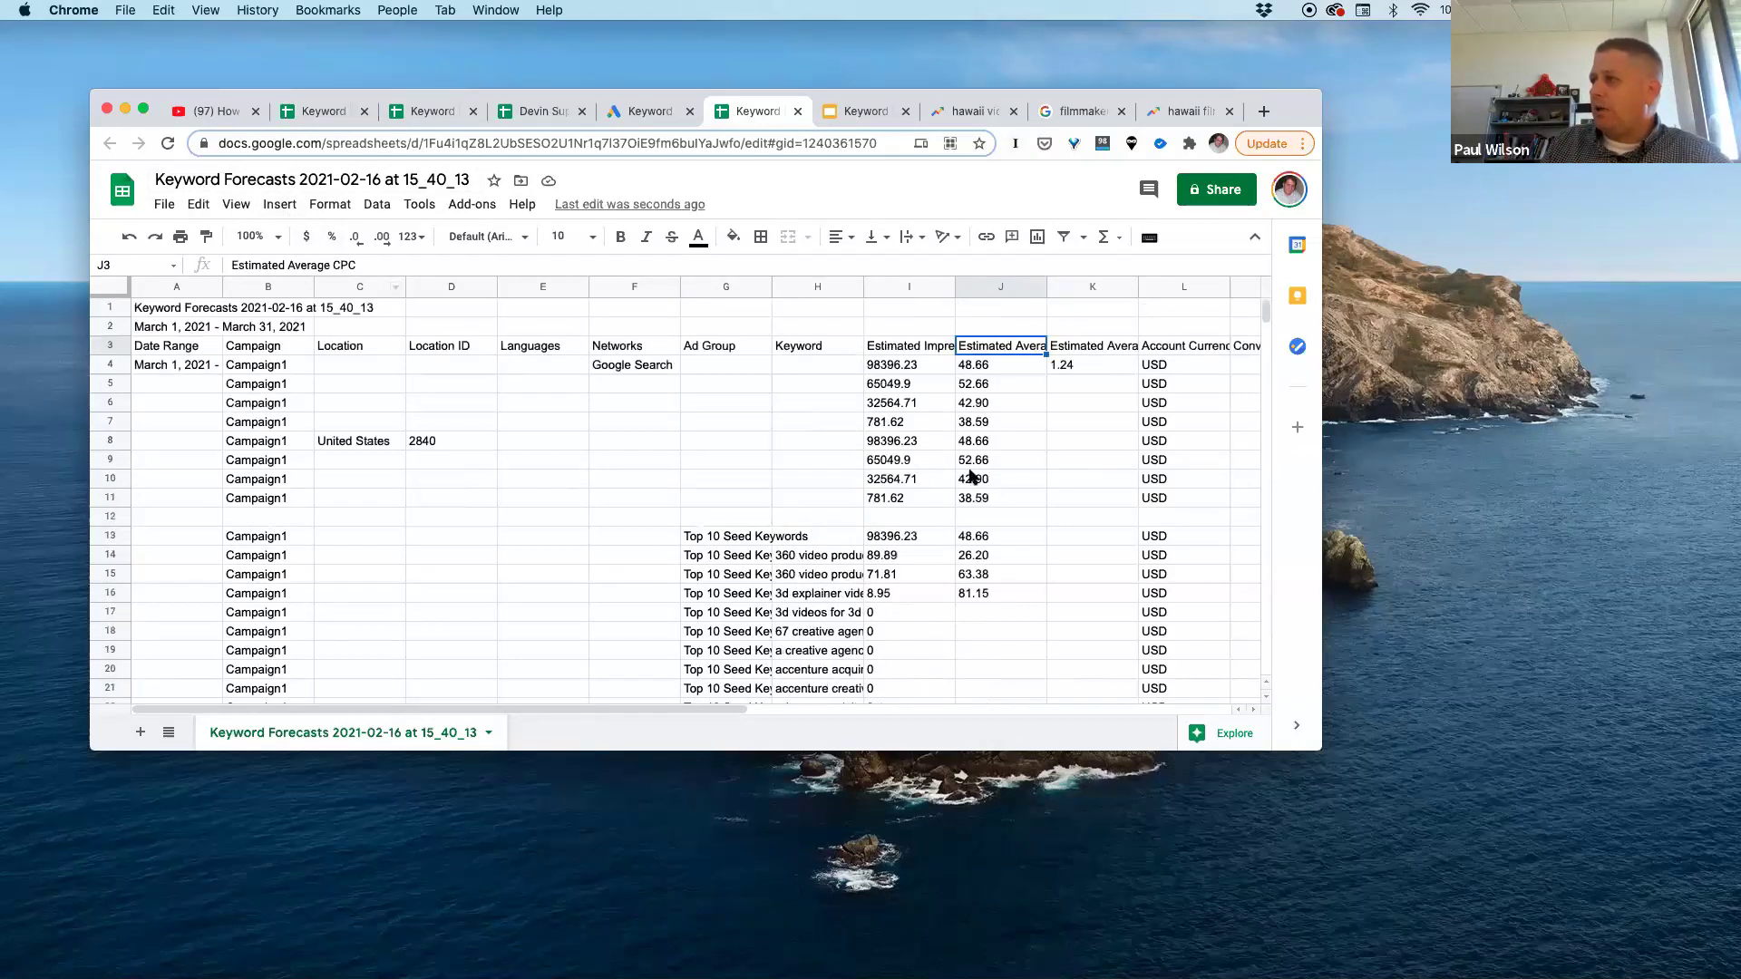
Step: Delete rows 1 to 13, containing the title, headers and campaign totals, above the first keyword
left_click(109, 536)
left_click(110, 307, "shift")
right_click(747, 443)
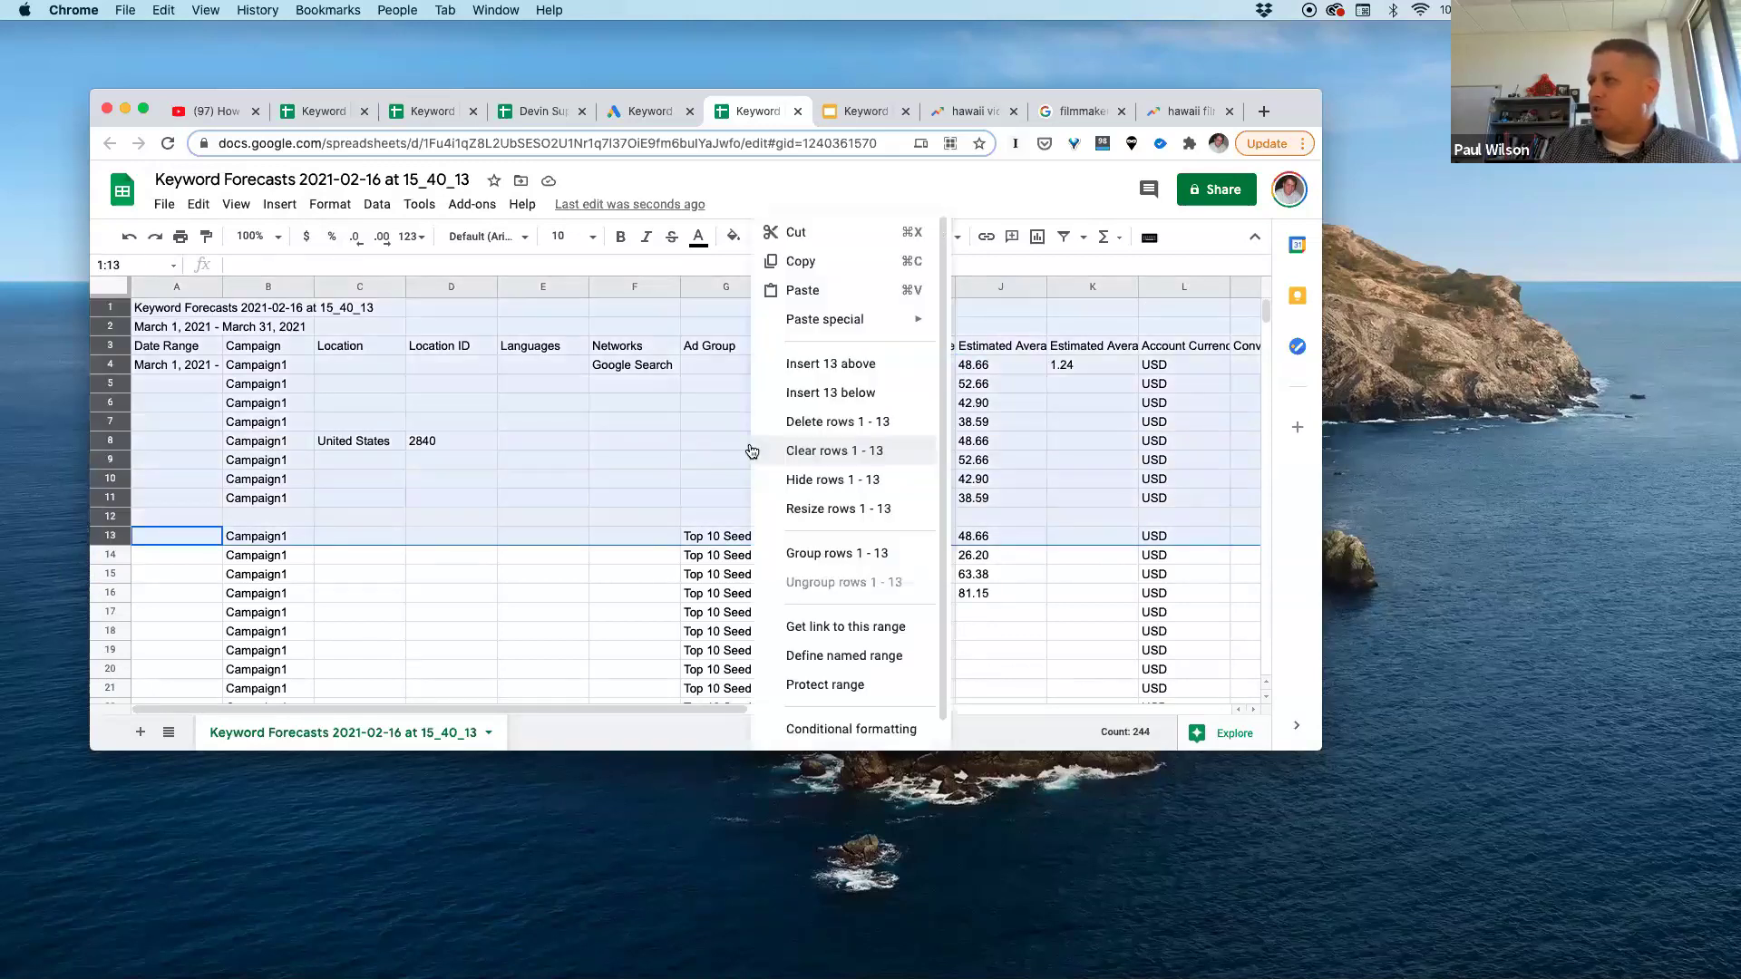
left_click(849, 423)
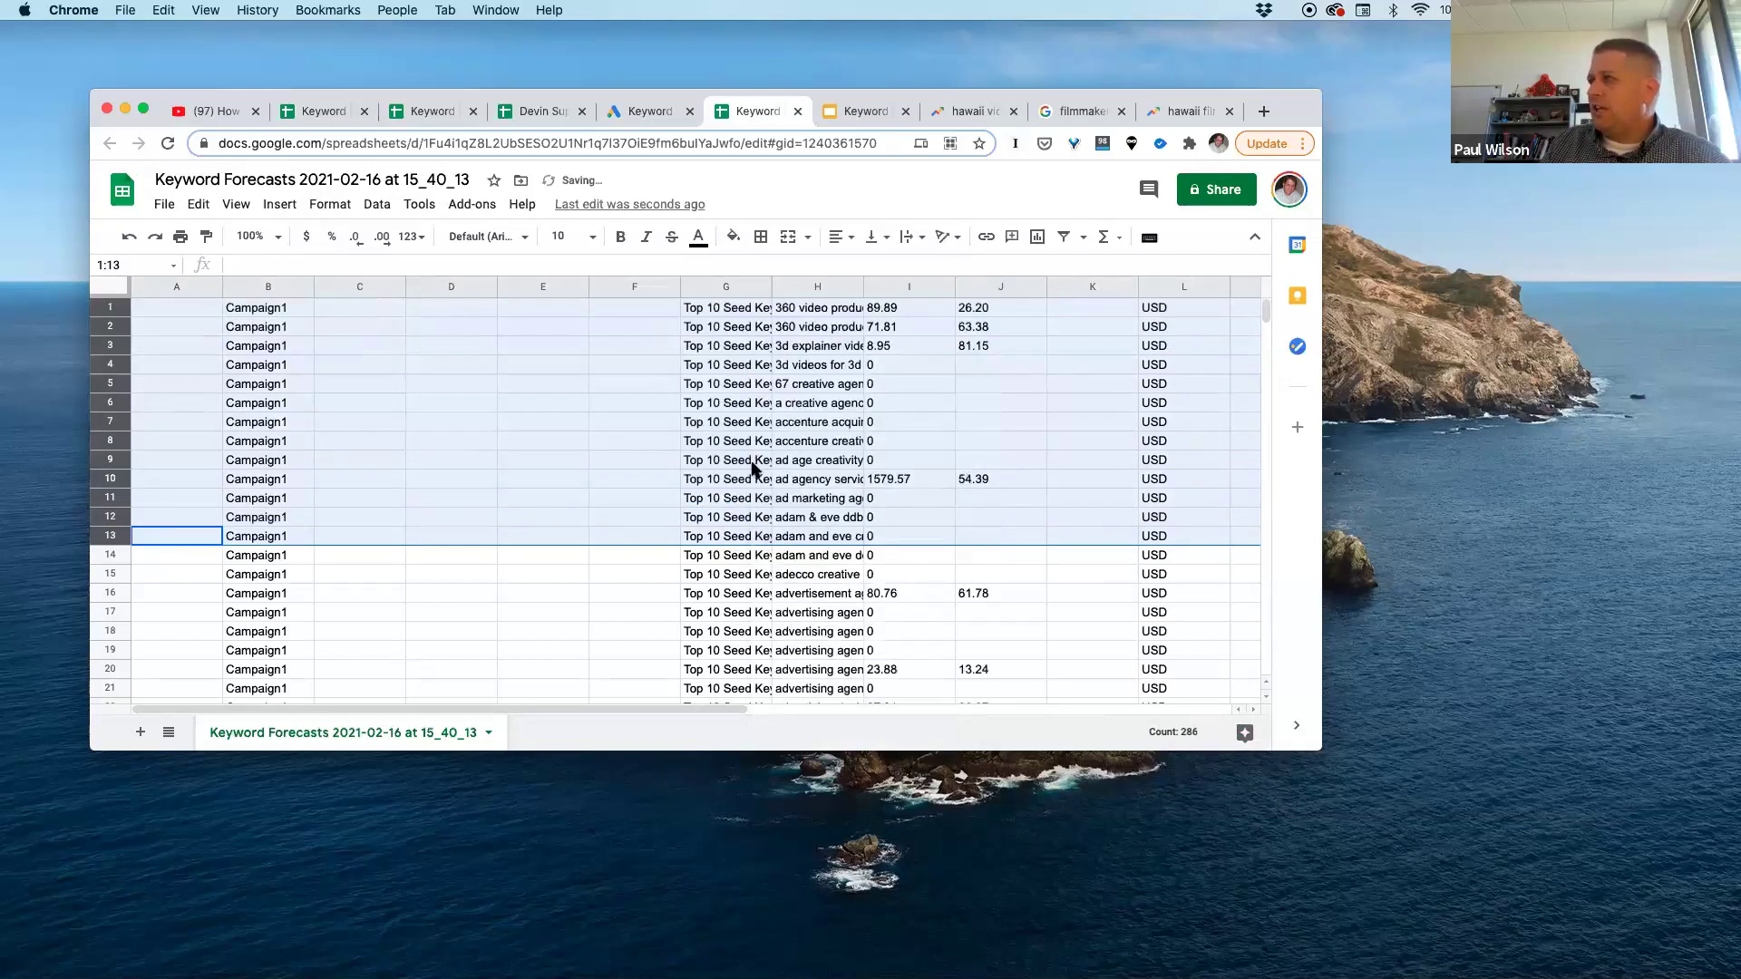
Step: Copy columns G to J of the forecast sheet and paste them at cell A2 of the Your KWs sheet in the keyword analysis spreadsheet
left_click(694, 310)
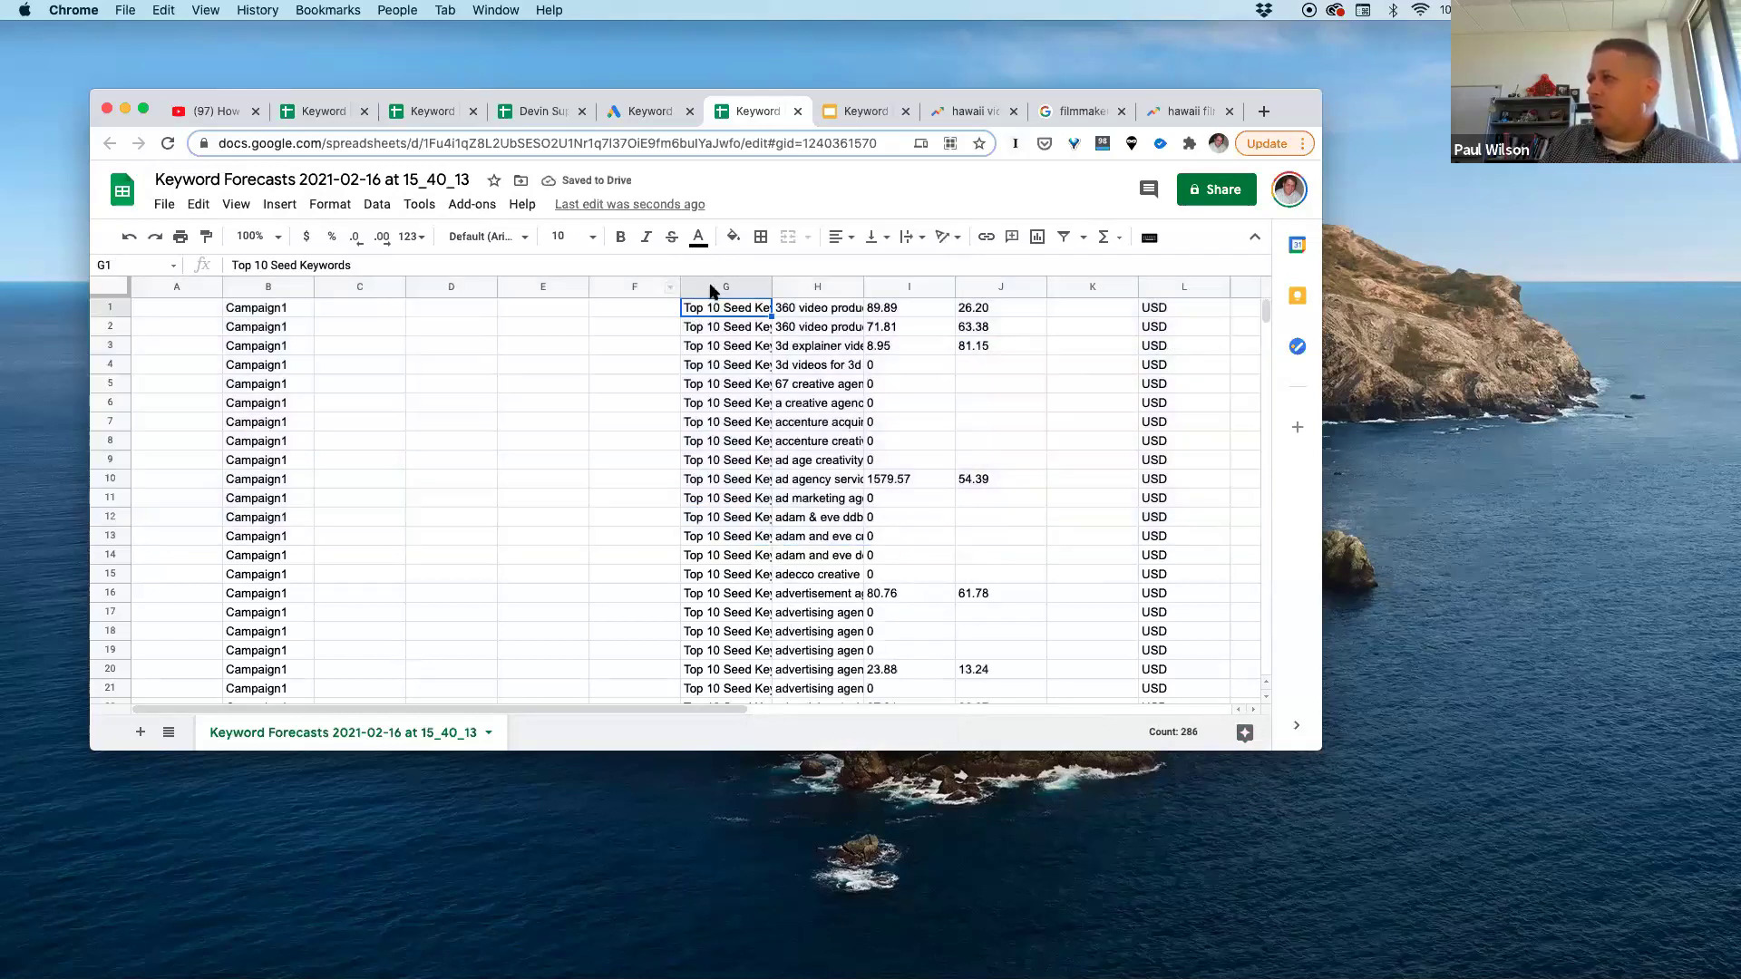
left_click_drag(714, 284, 966, 289)
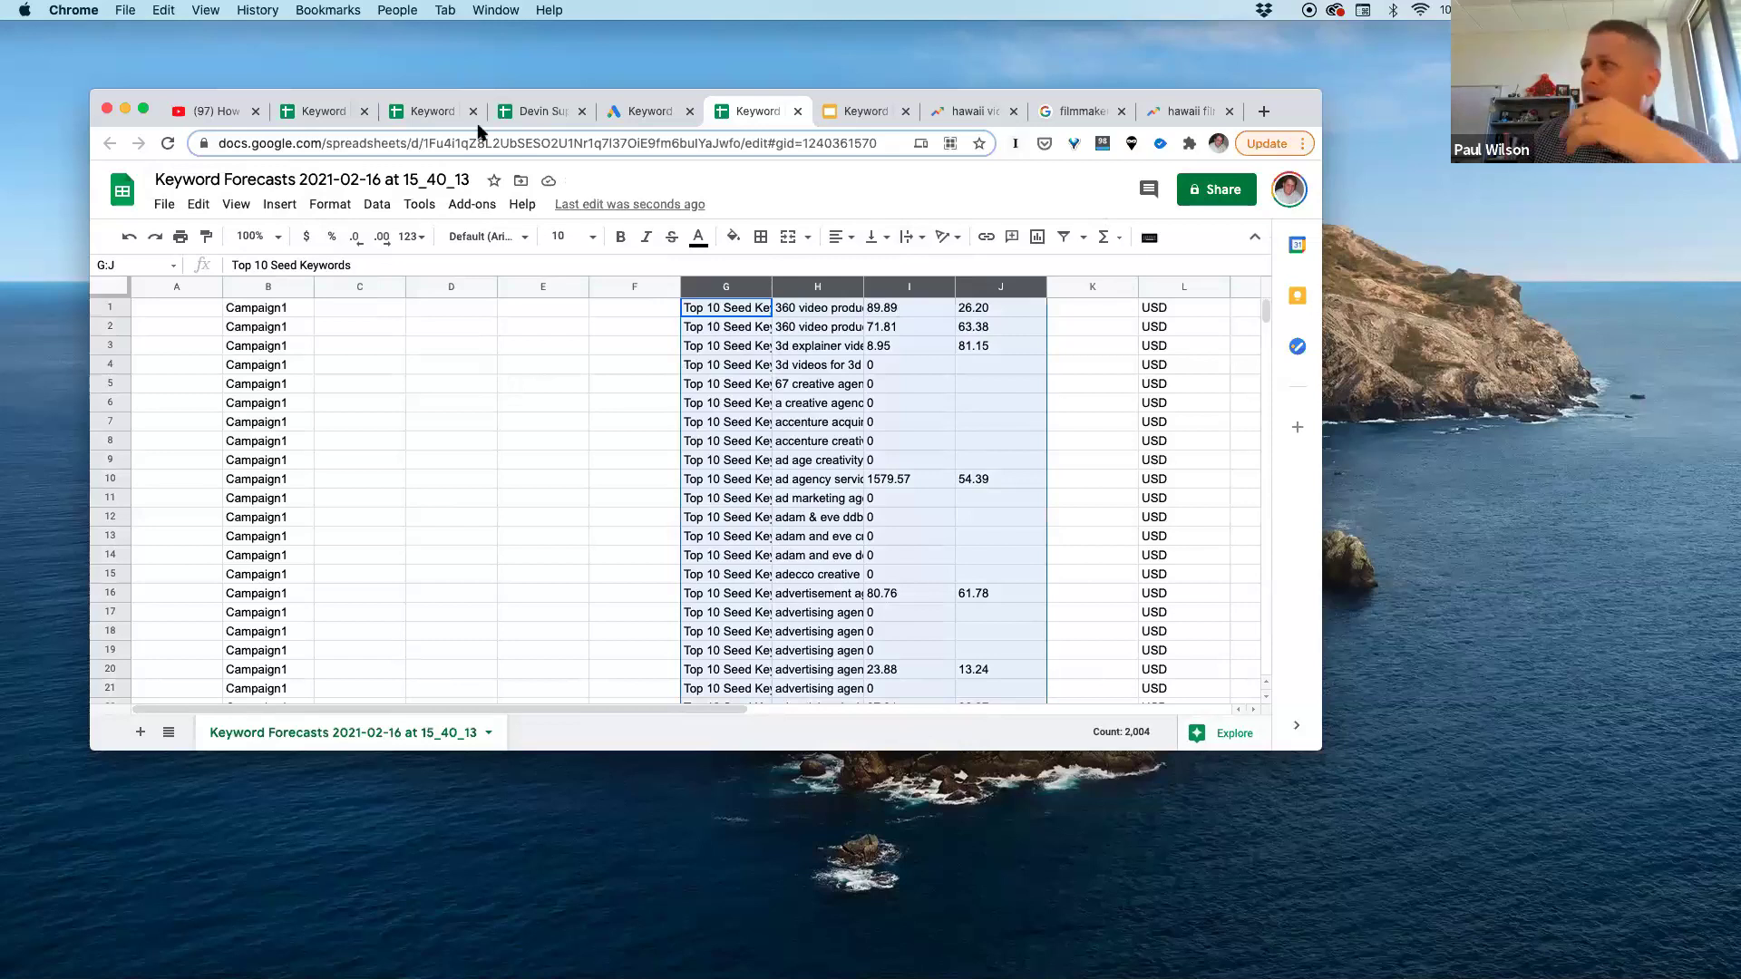
left_click(532, 109)
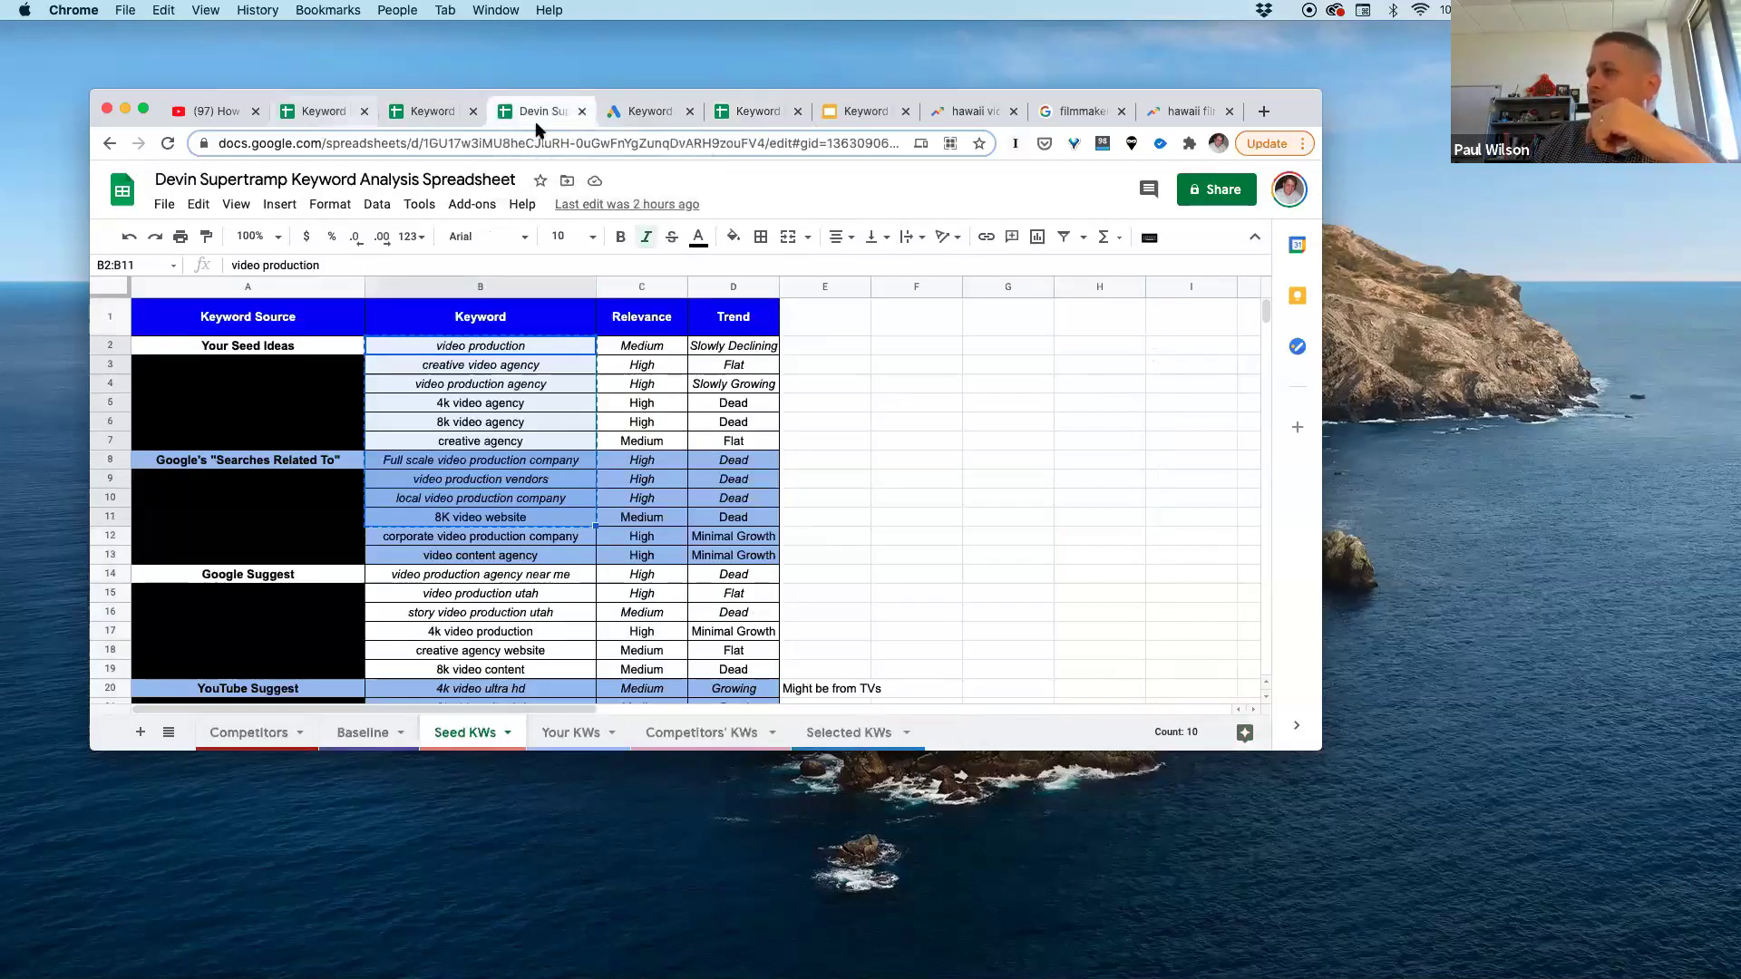
left_click(568, 734)
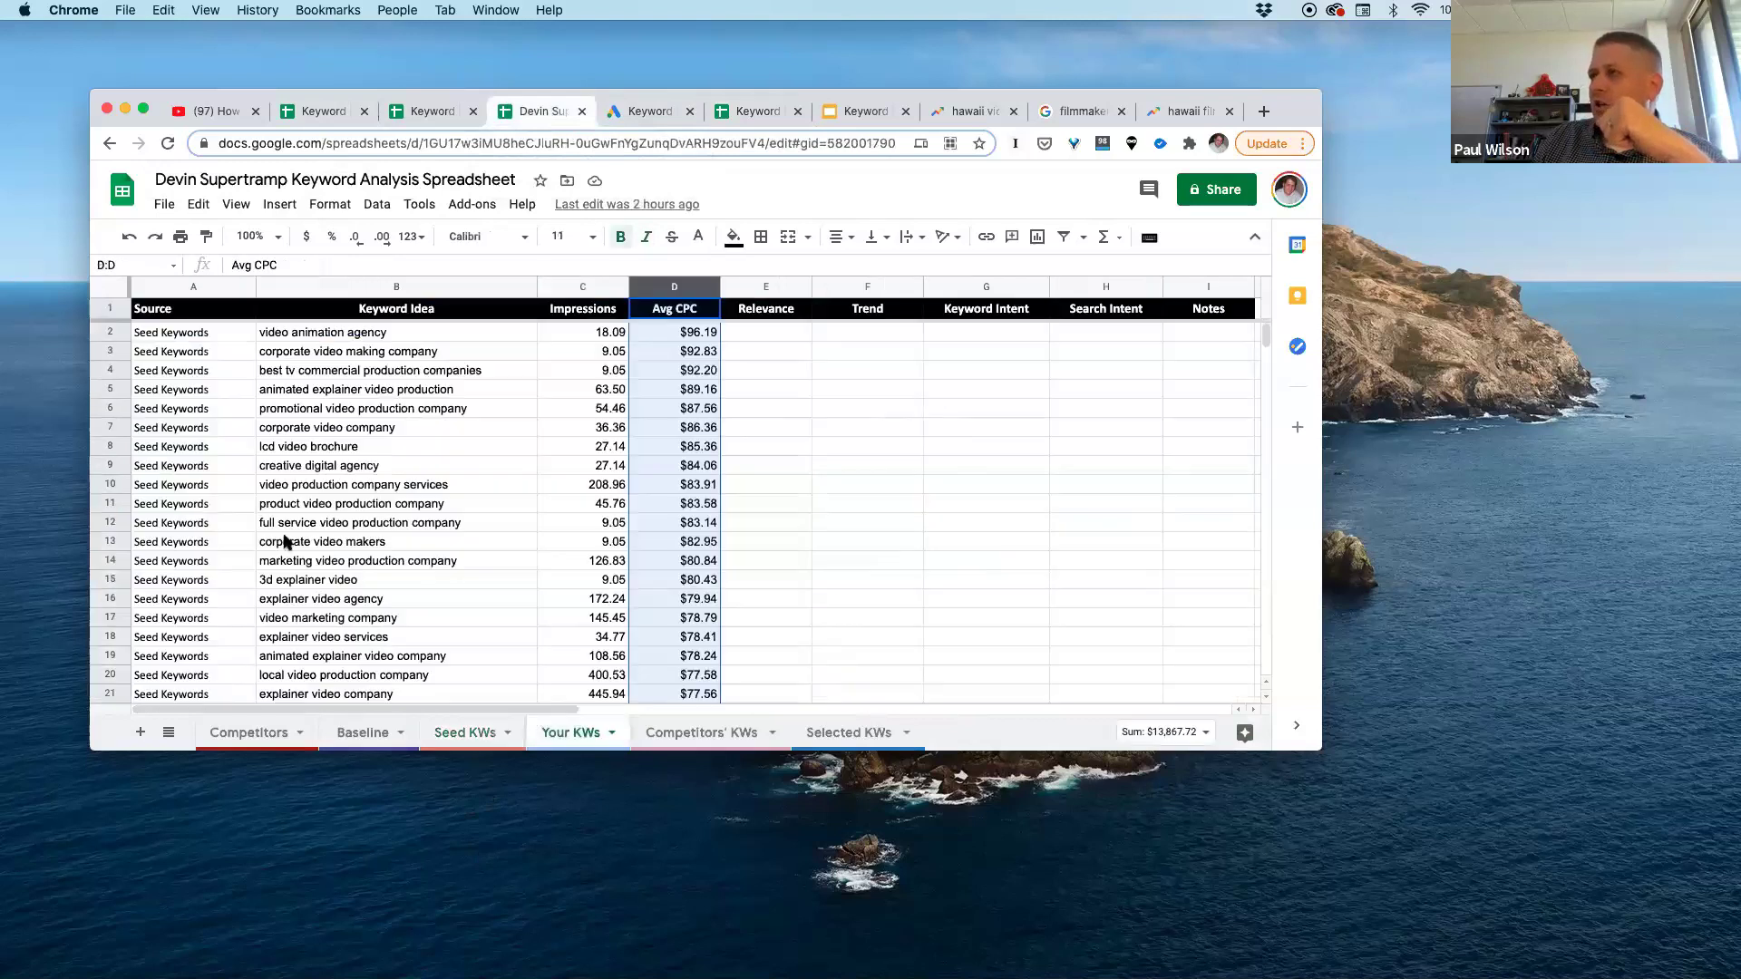
left_click(182, 335)
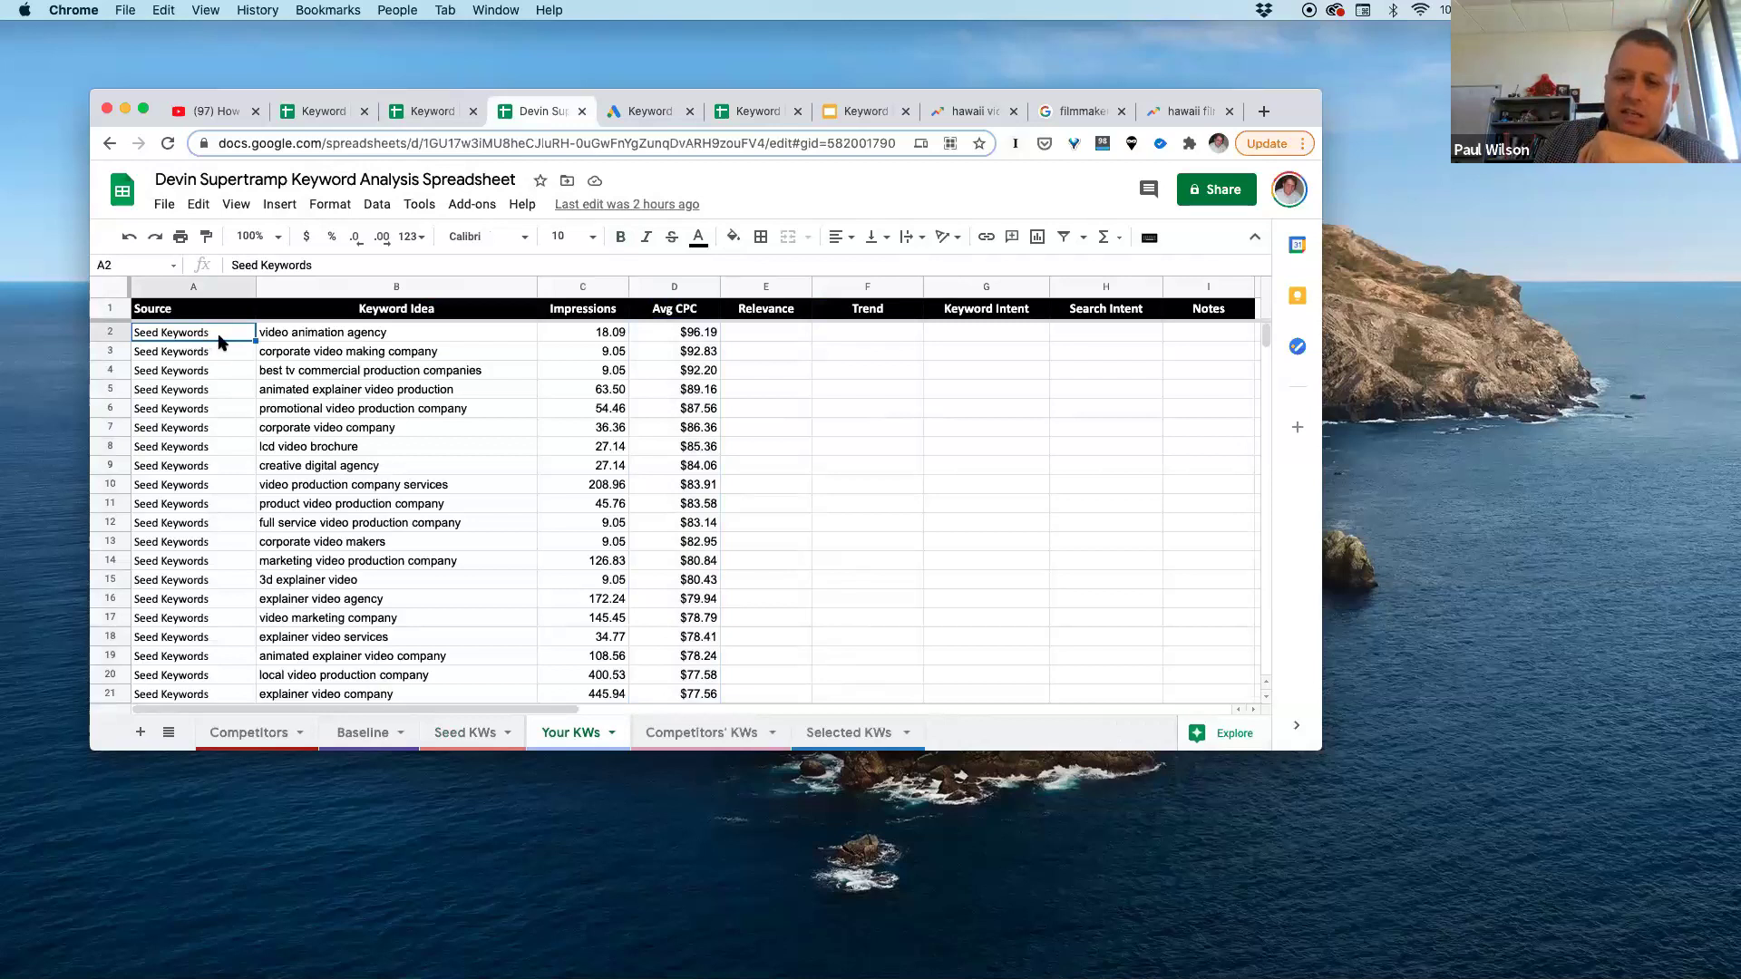
left_click(649, 111)
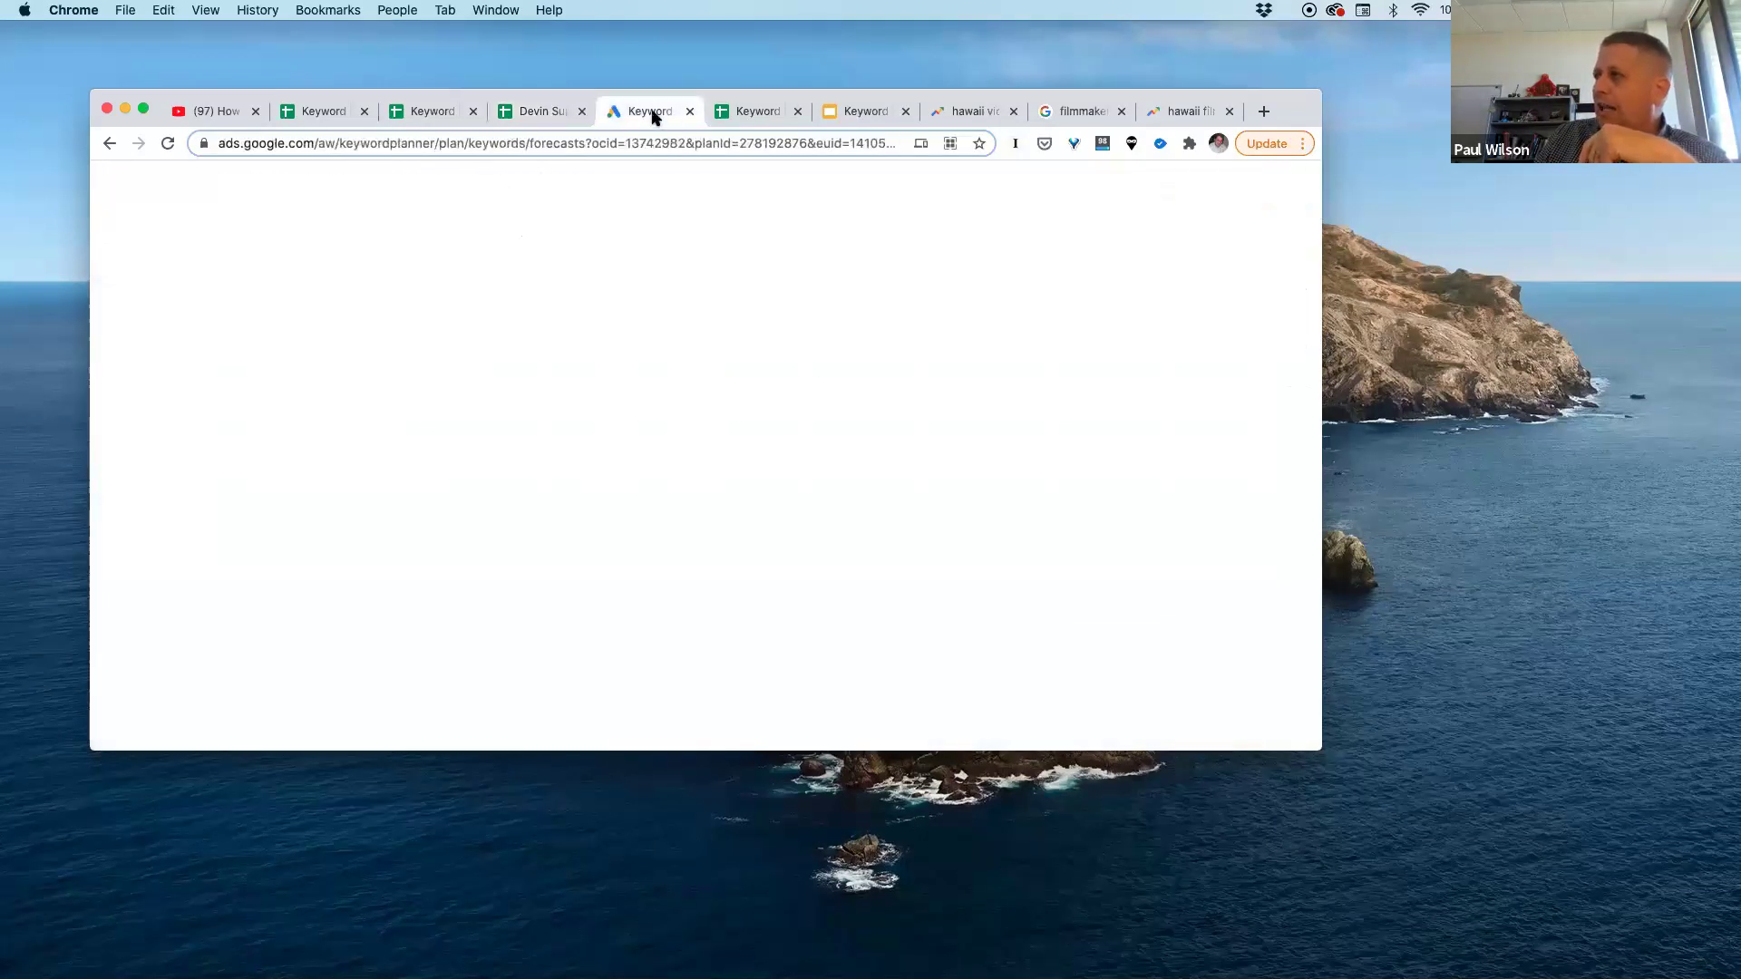
left_click(772, 110)
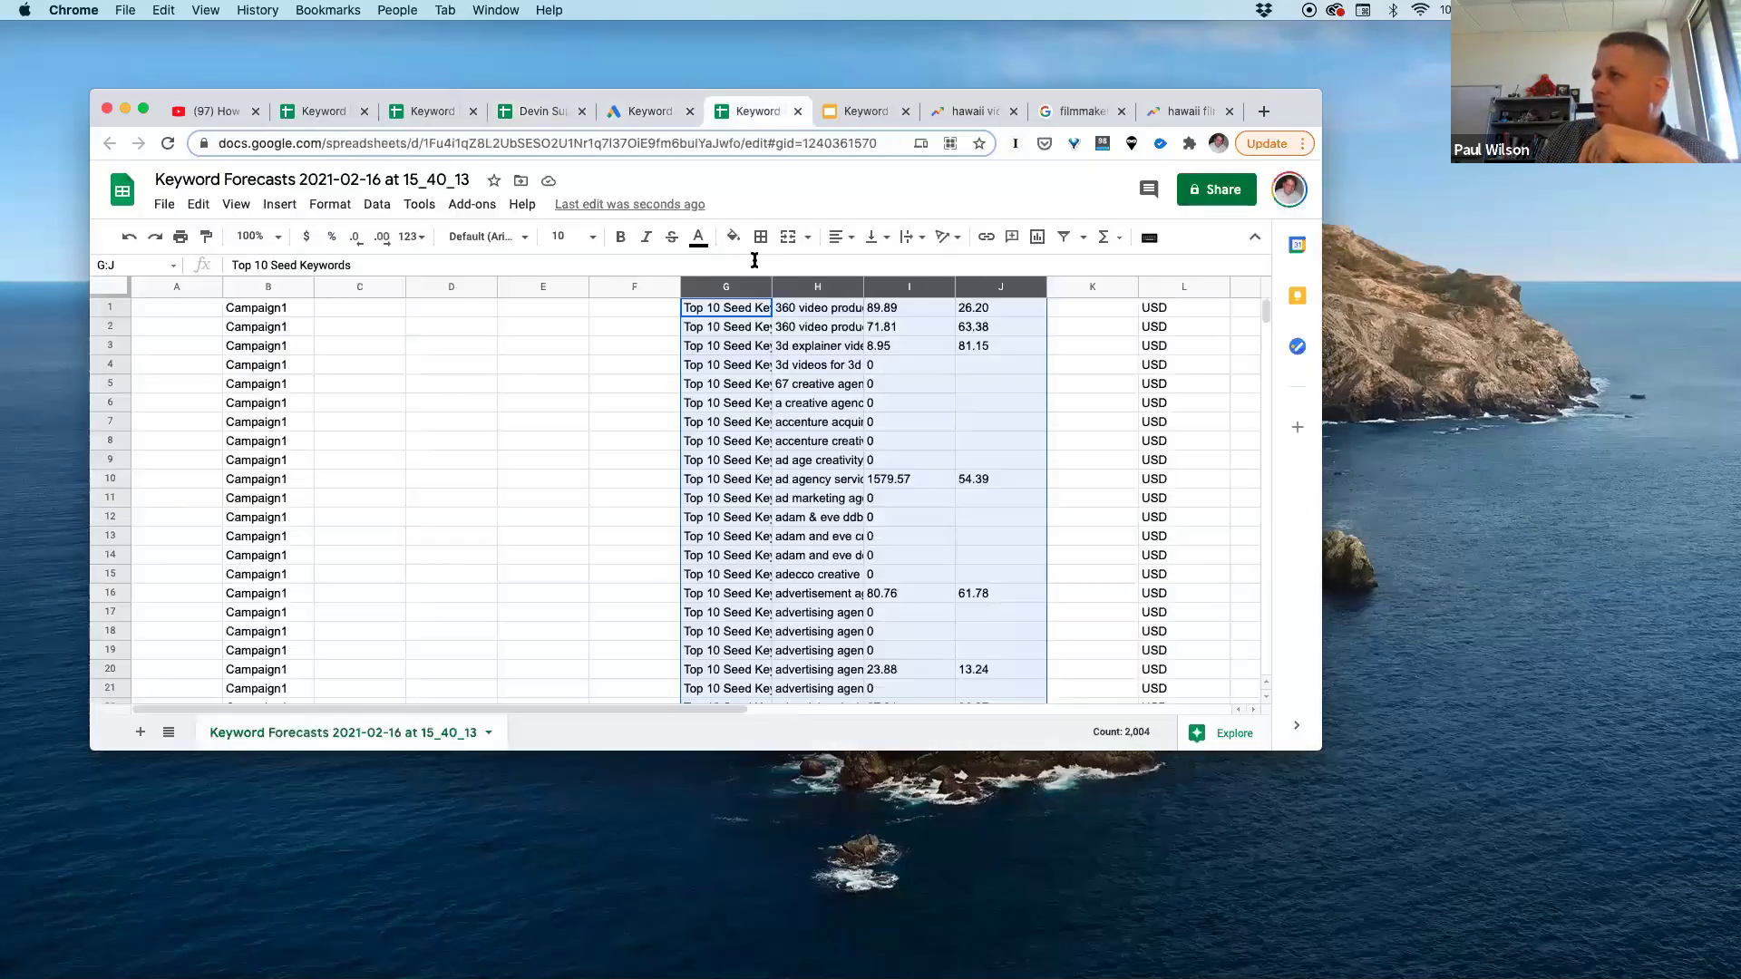
key("super+c")
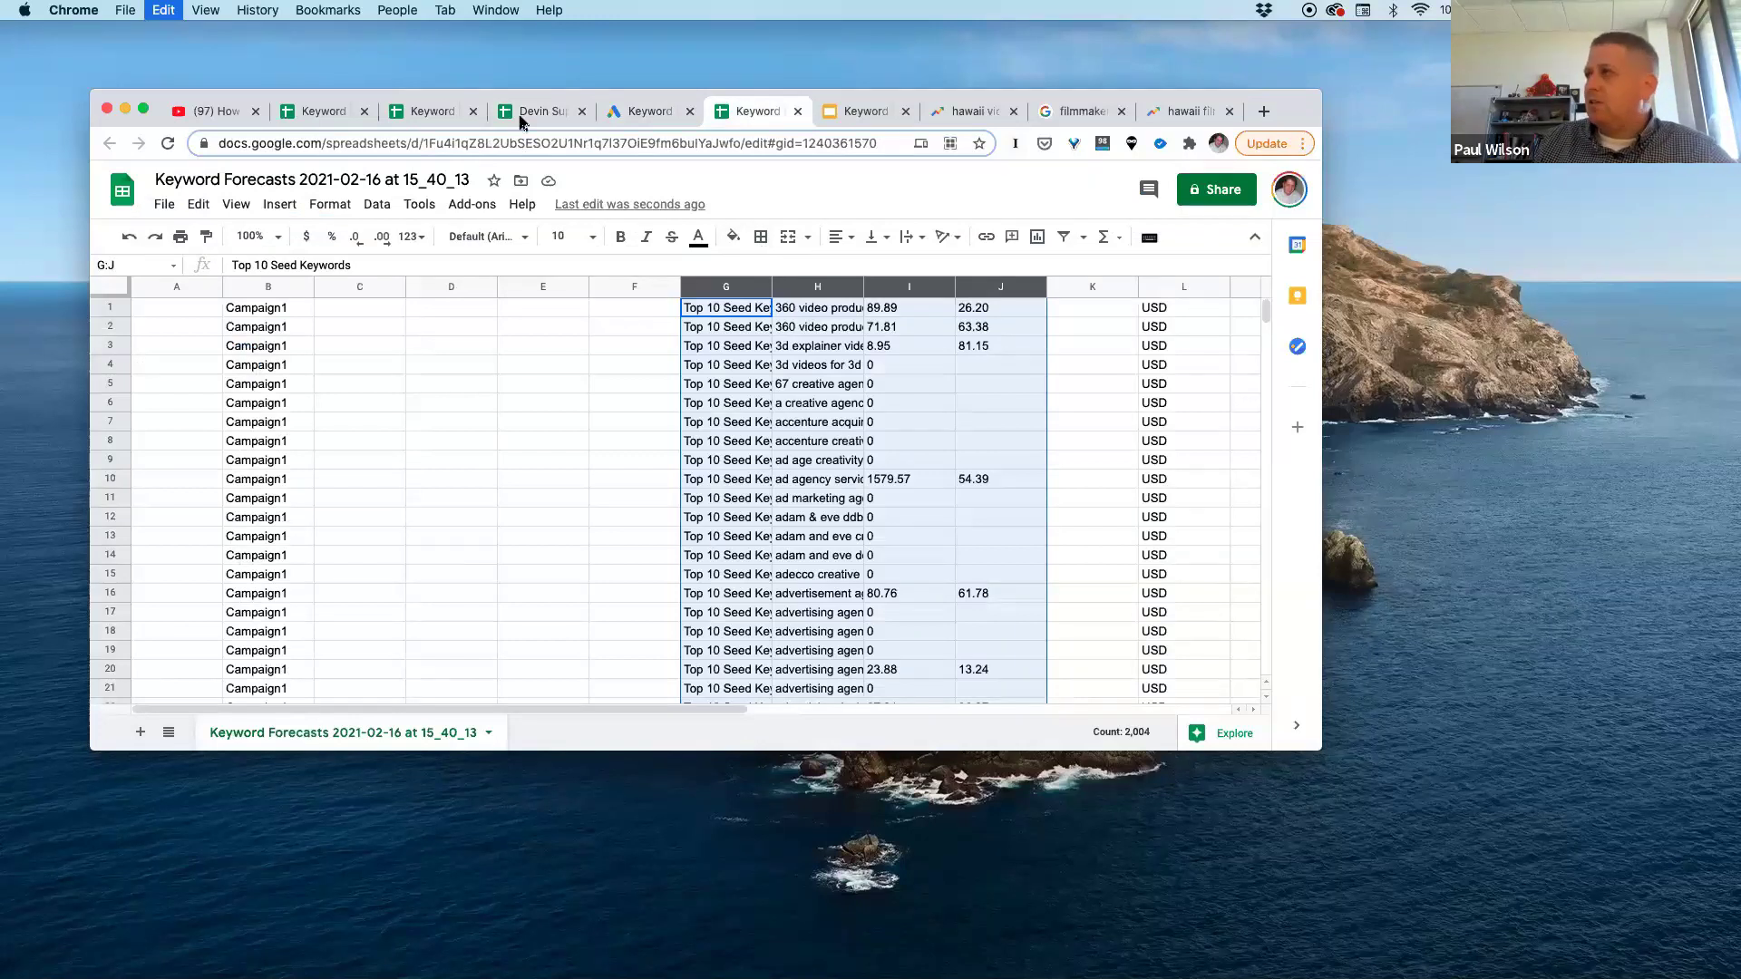
left_click(535, 111)
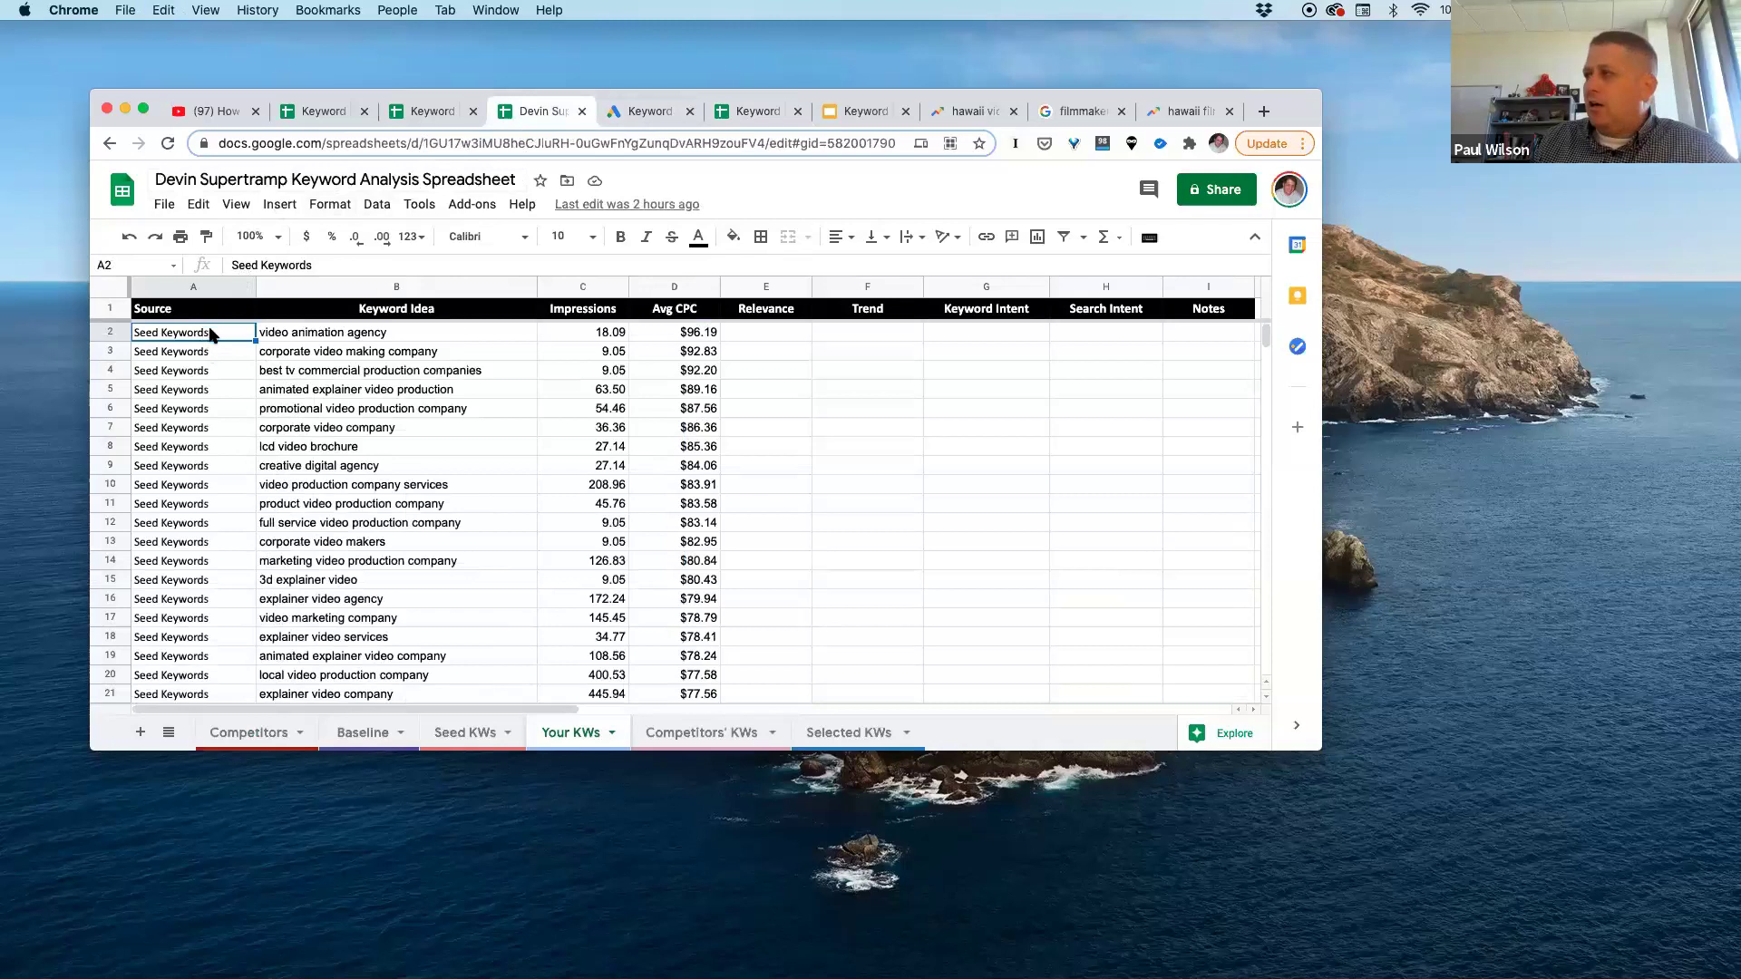
key("super+v")
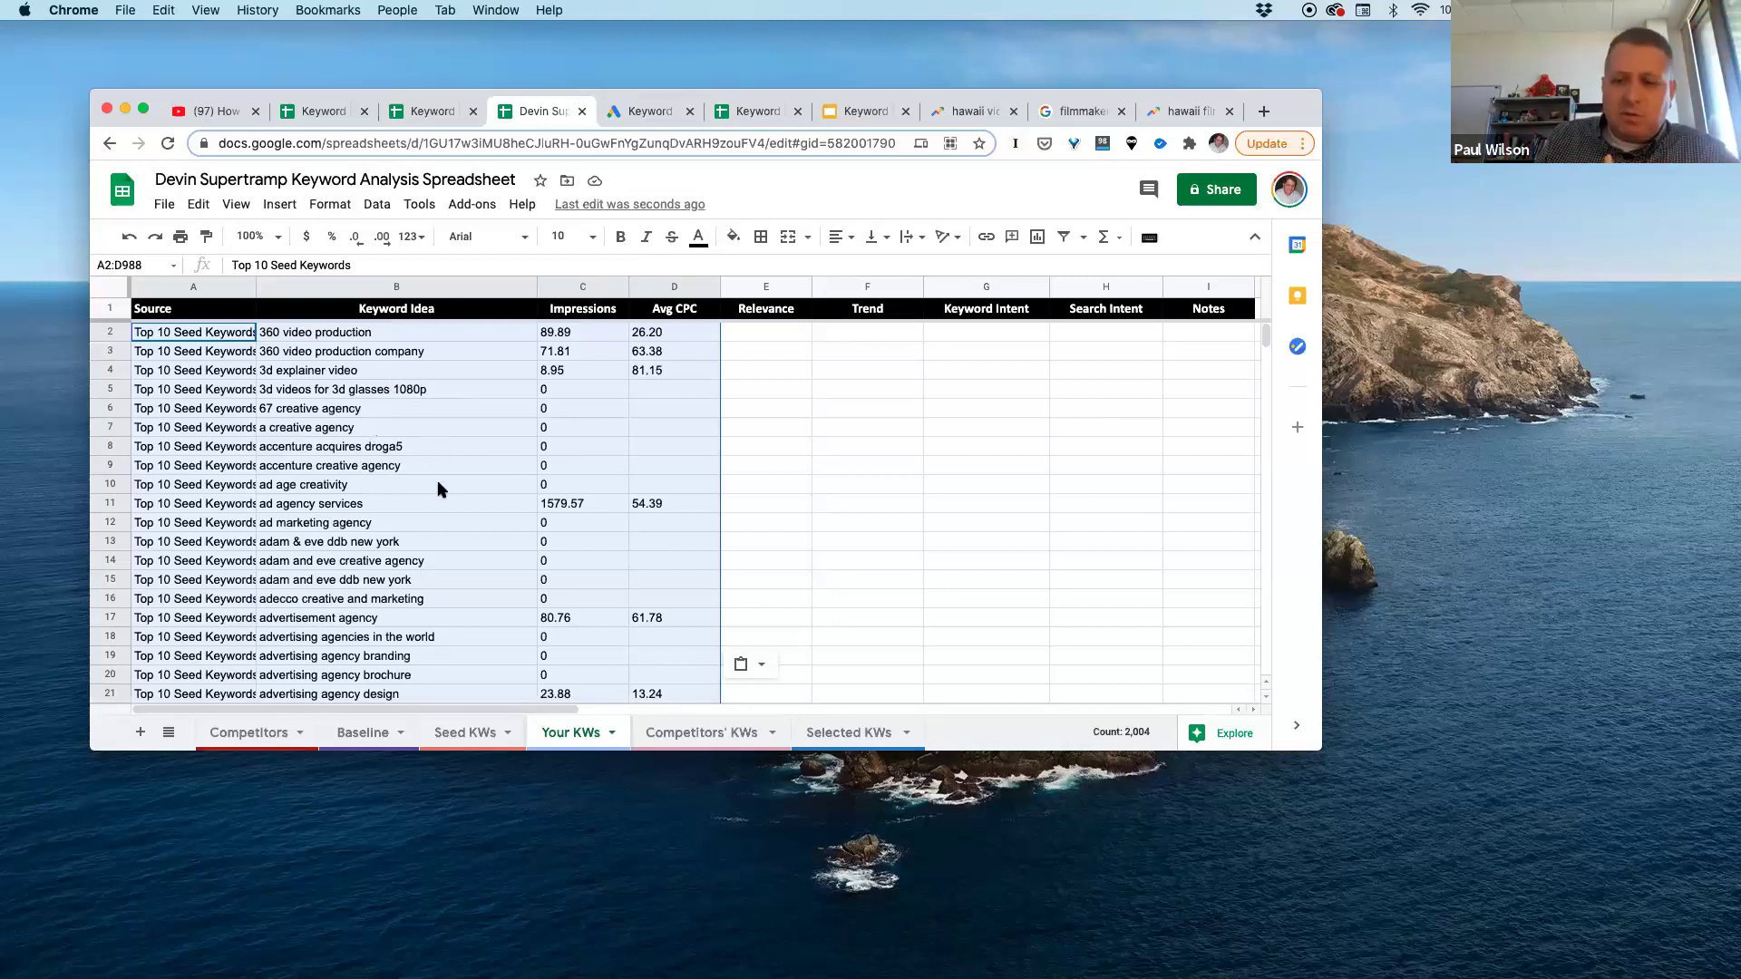
scroll(329, 412, "down", 5)
scroll(342, 446, "up", 5)
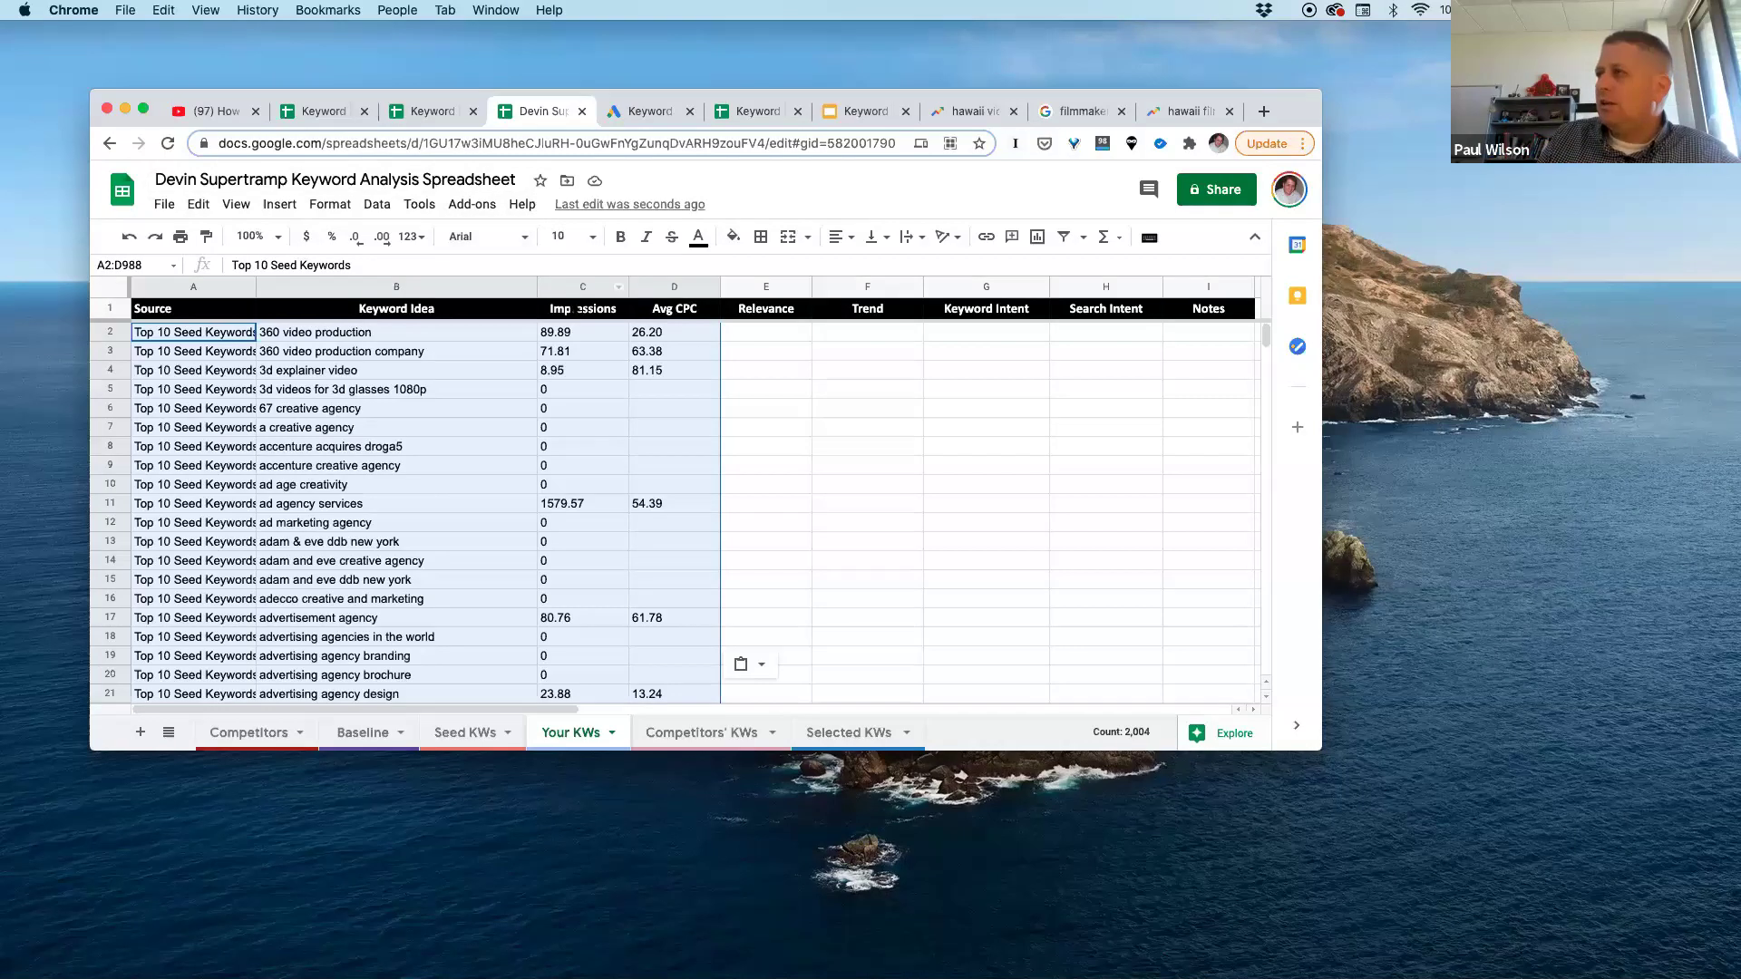
Step: Convert the Impressions column to numeric values by applying the plain text format followed by the Number format
left_click(581, 312)
left_click(593, 288)
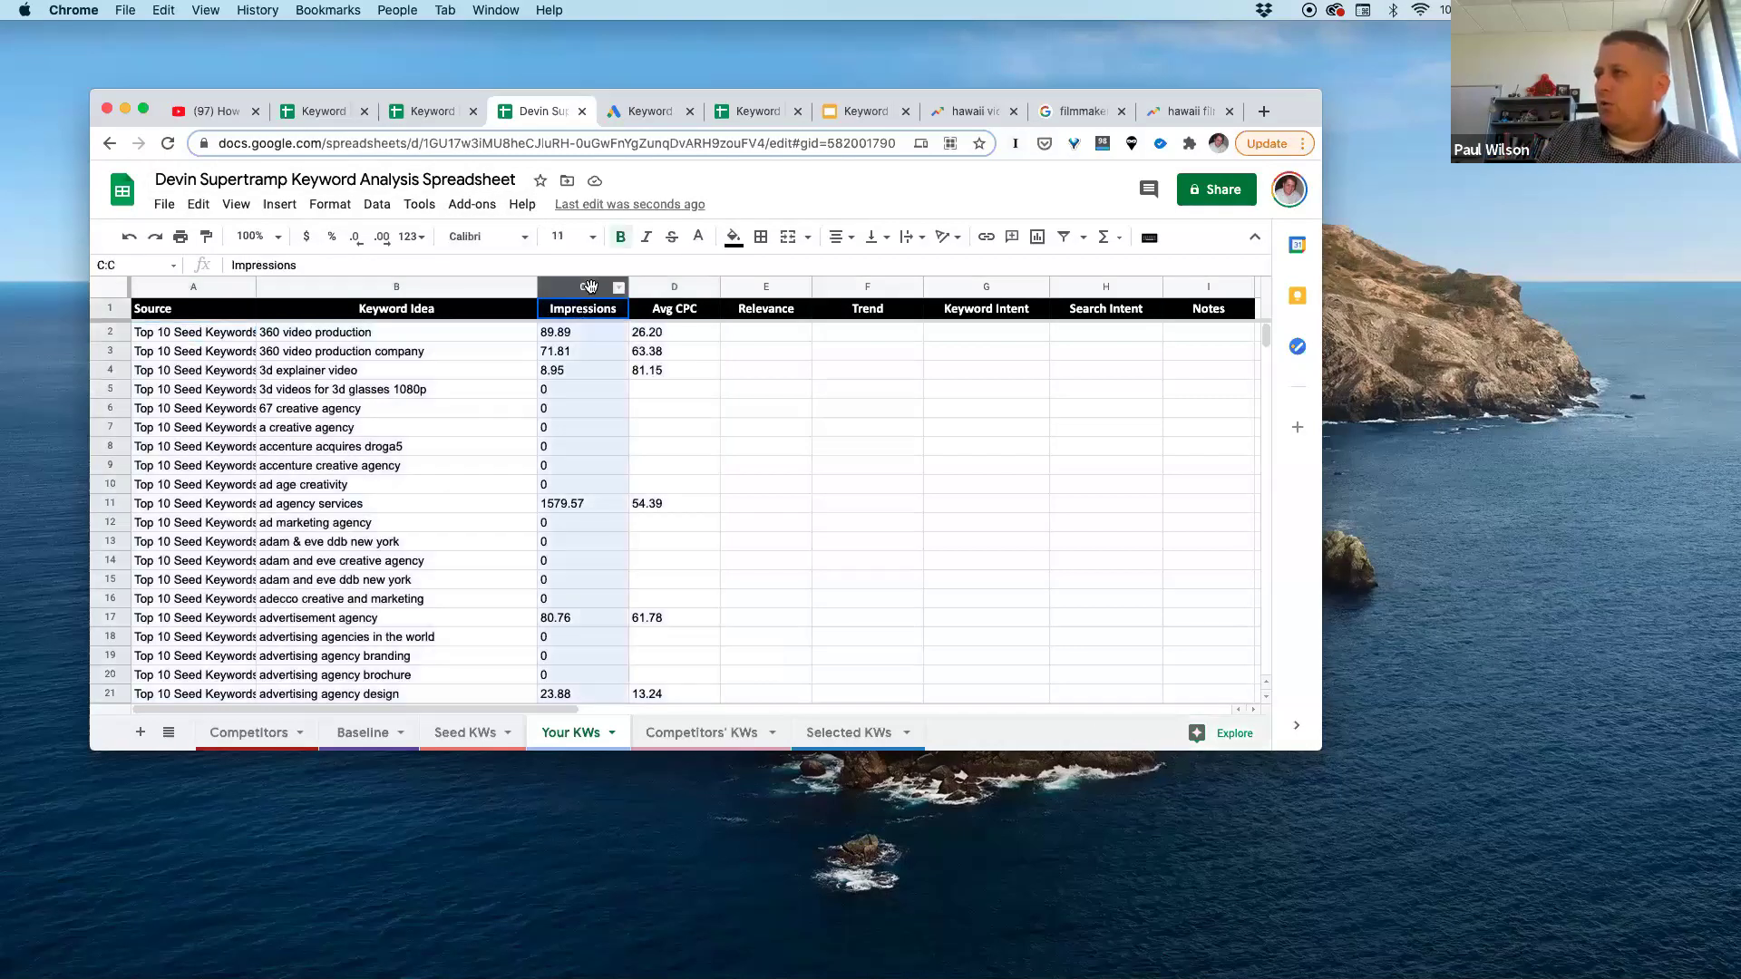
left_click(329, 204)
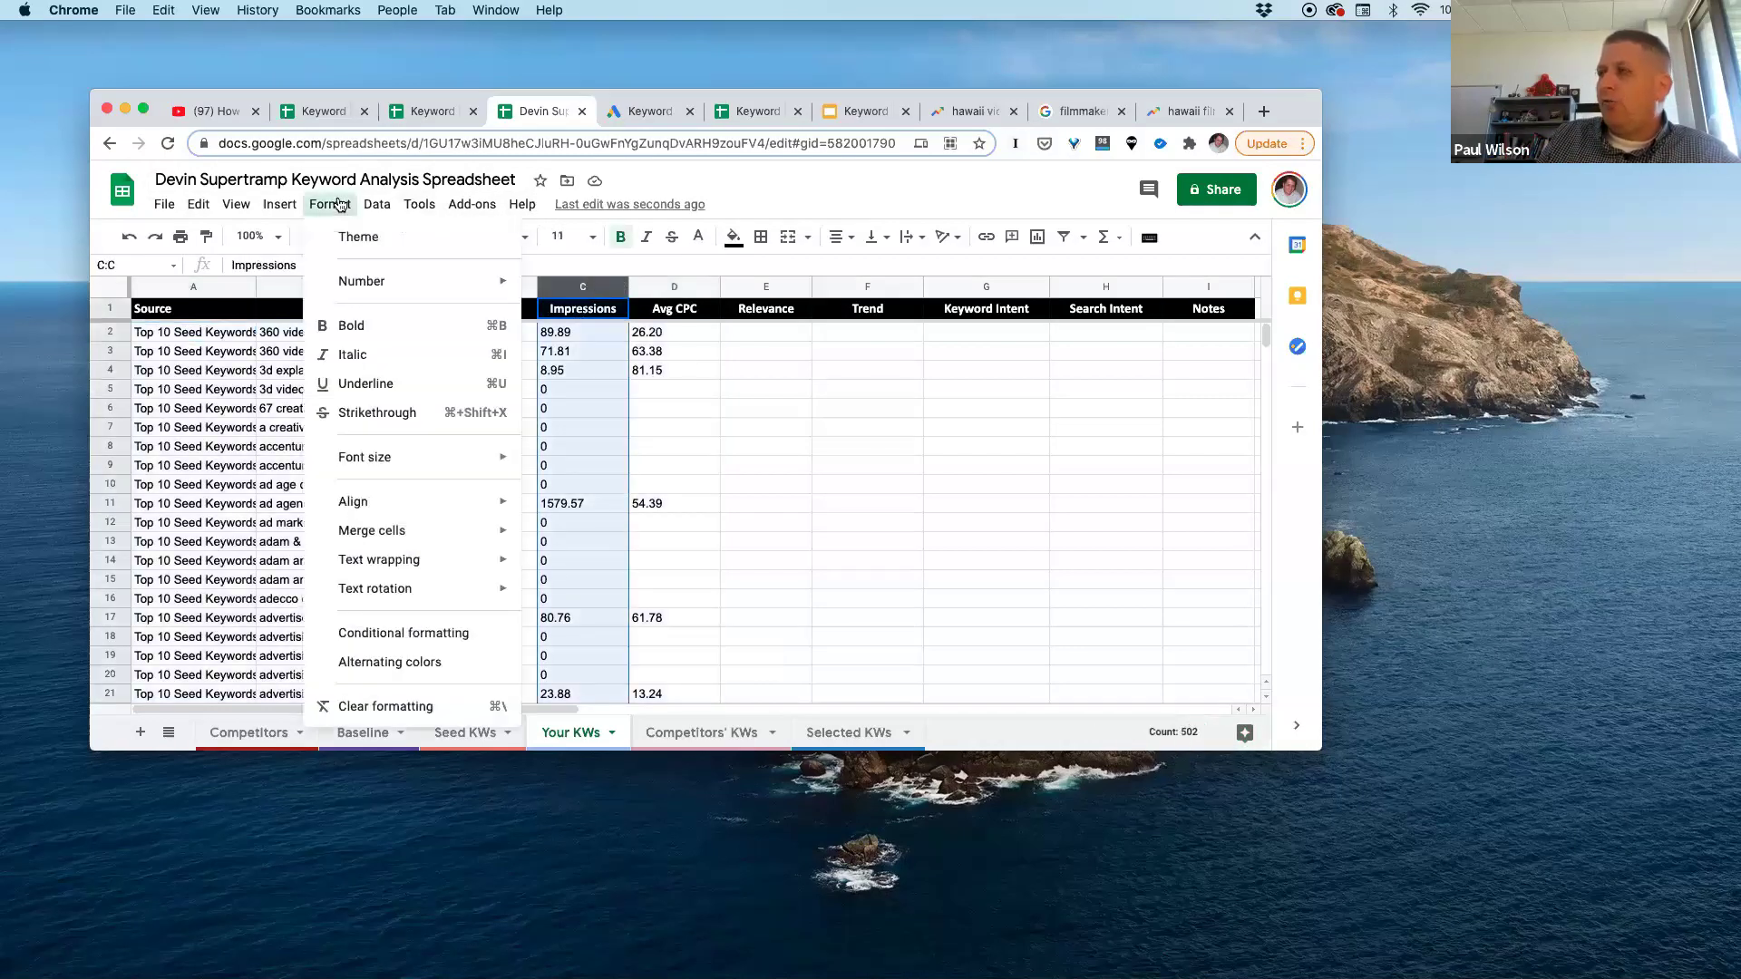
mouse_move(391, 290)
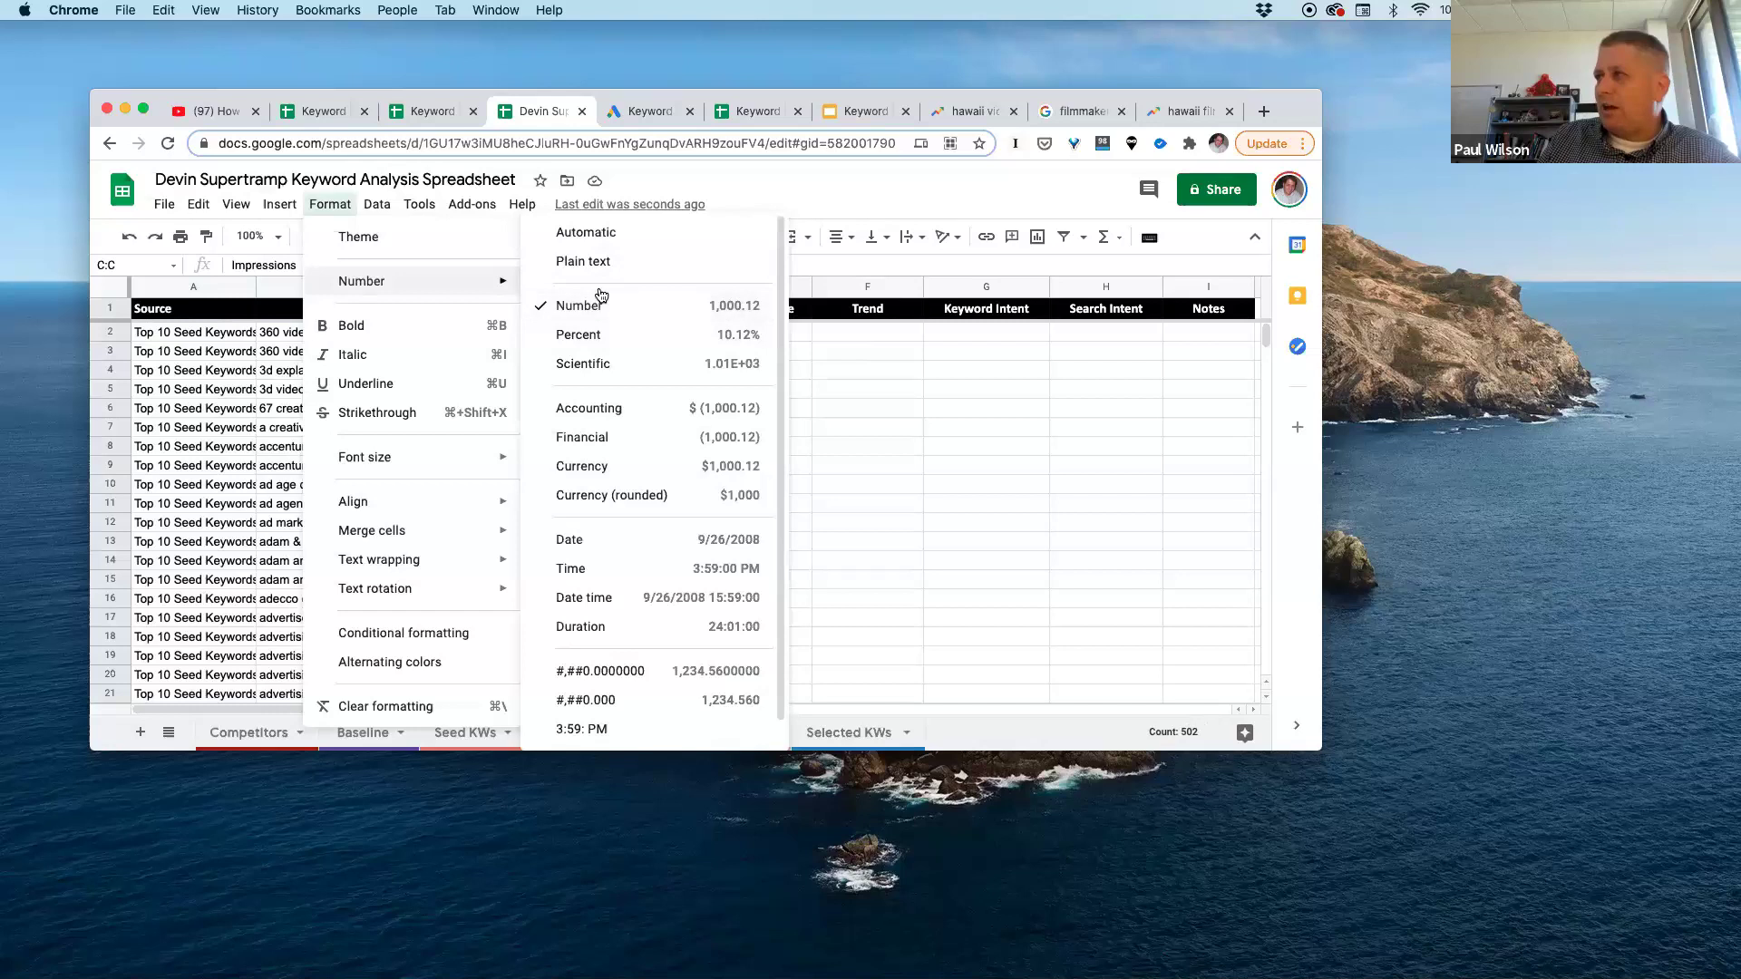
left_click(582, 263)
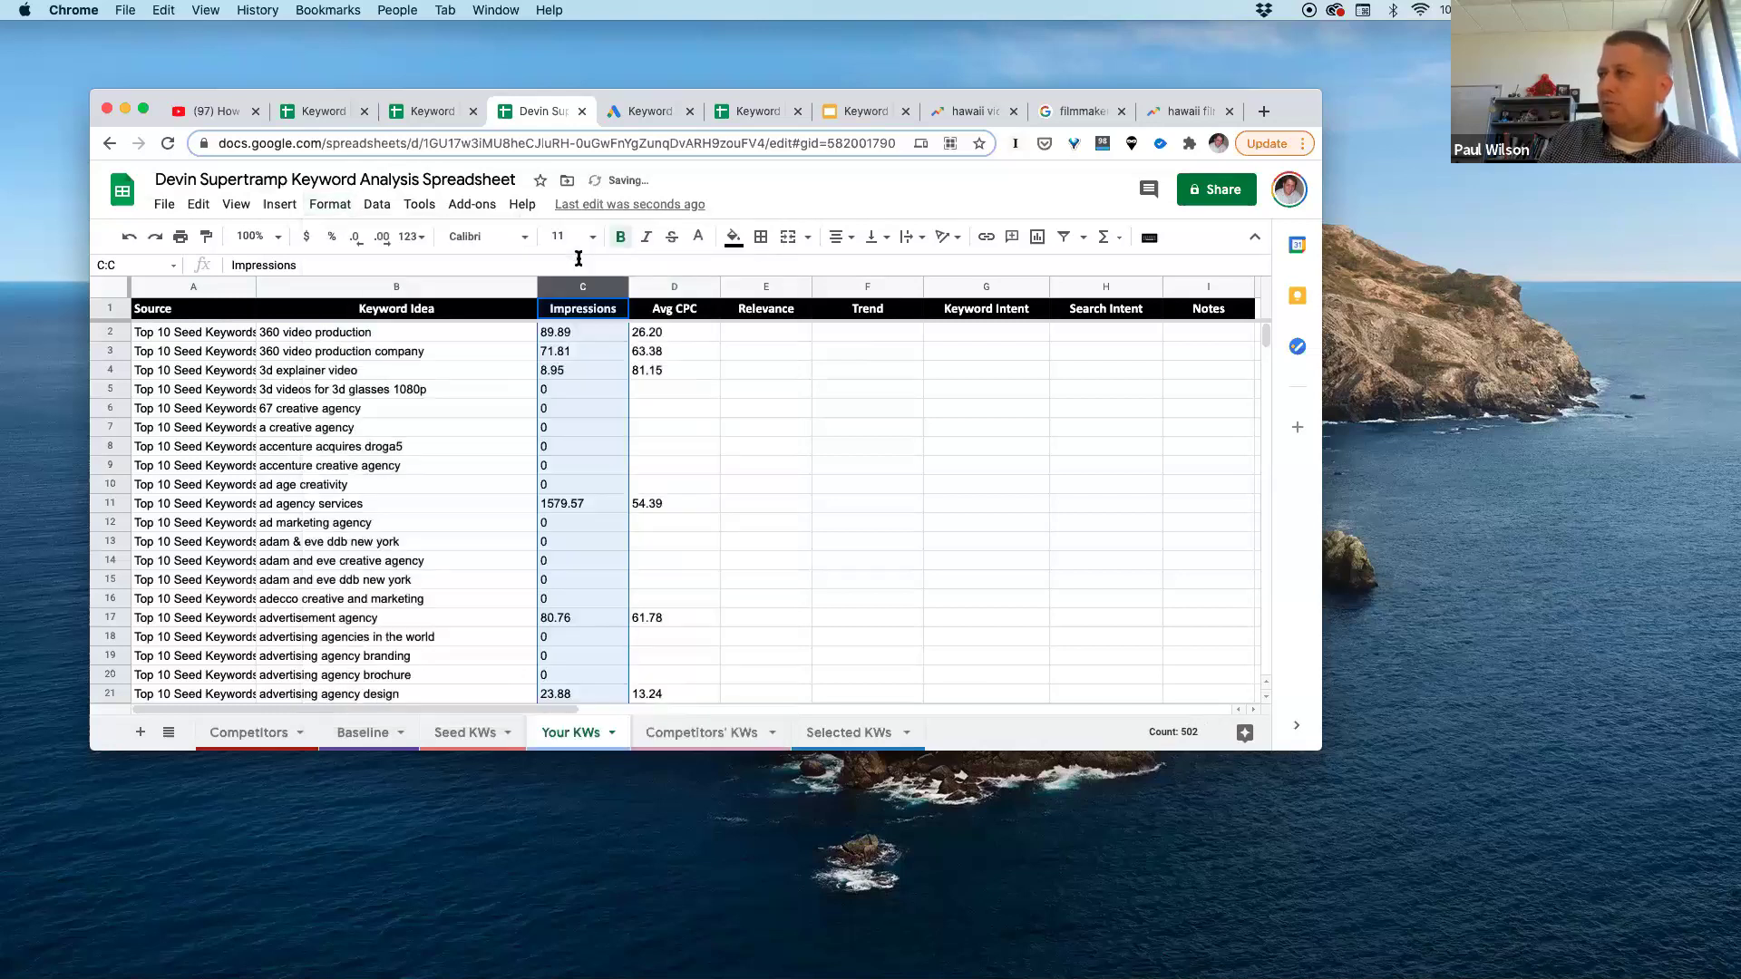
left_click(330, 204)
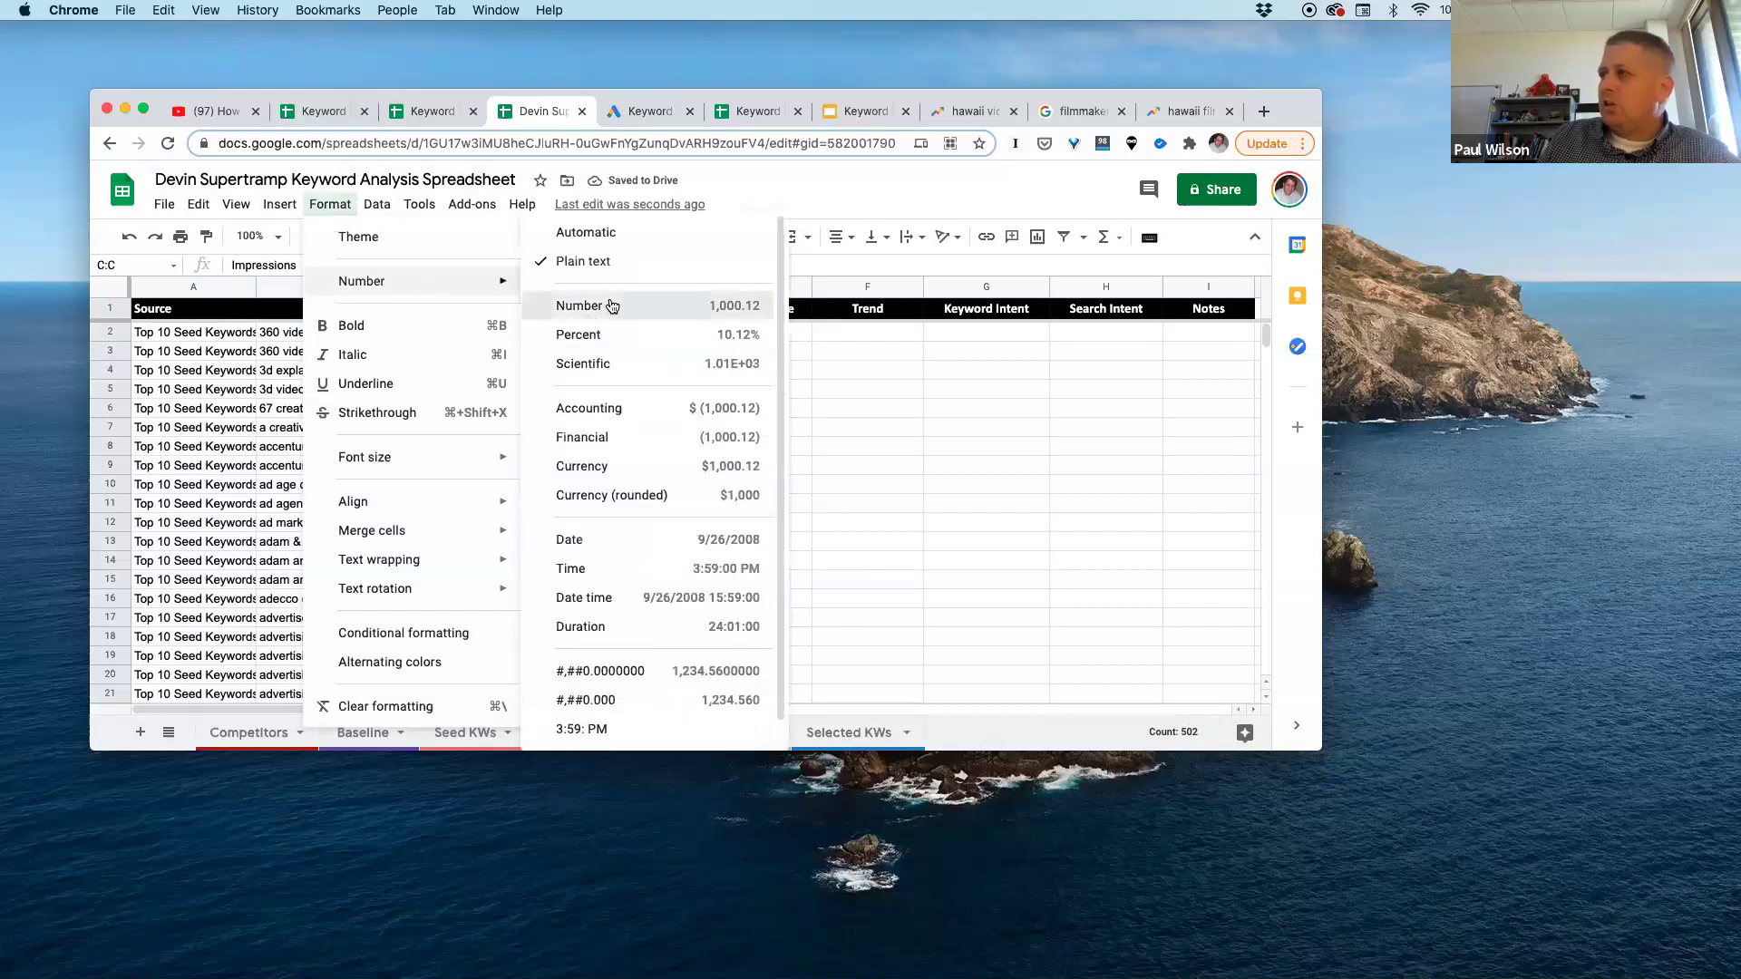
left_click(608, 302)
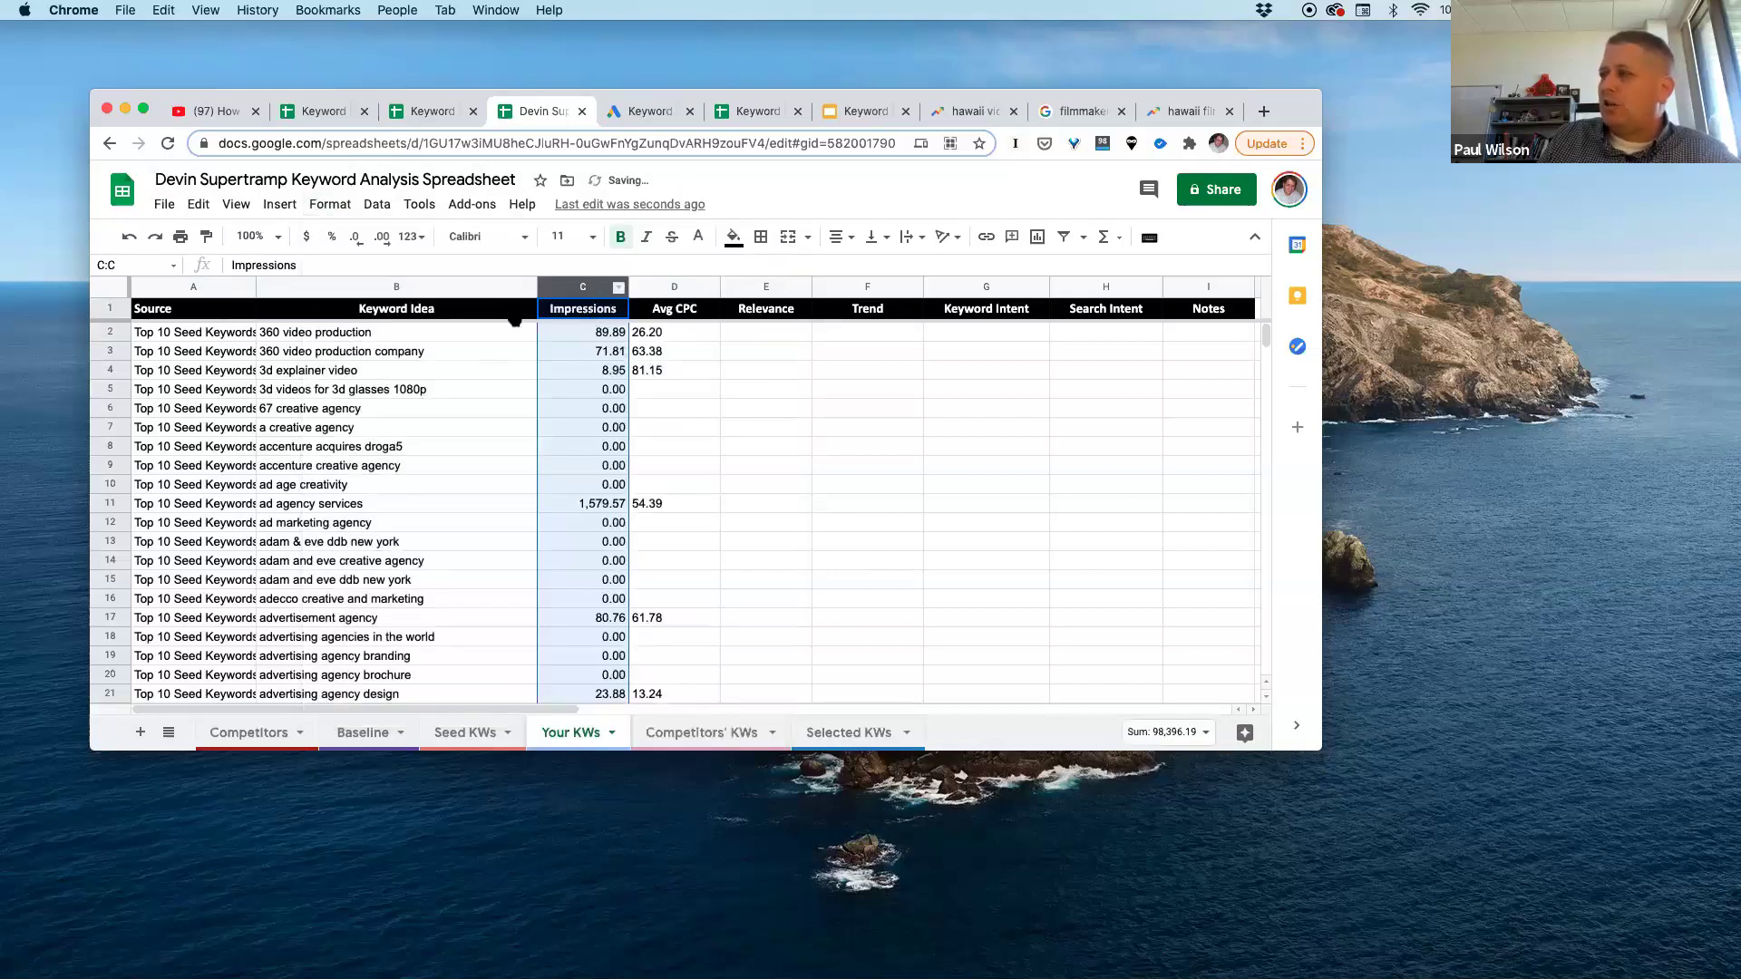
Step: Sort the Your KWs sheet A to Z by the Impressions column
right_click(619, 299)
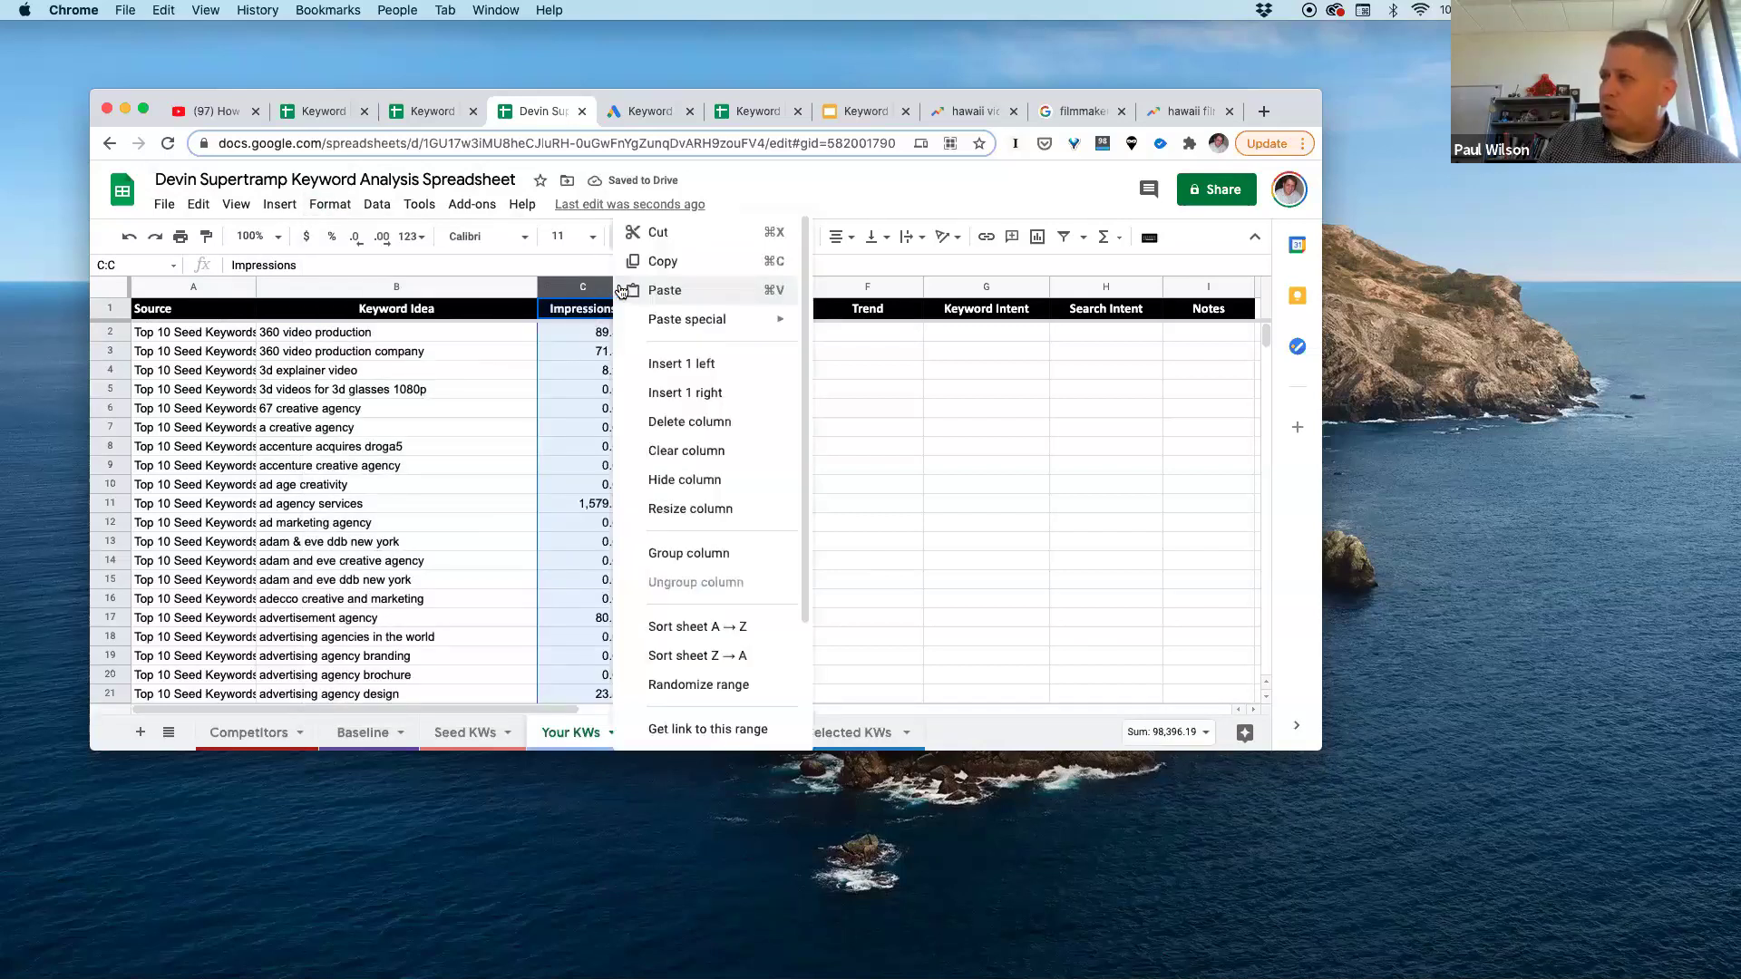
left_click(730, 627)
scroll(587, 398, "down", 5)
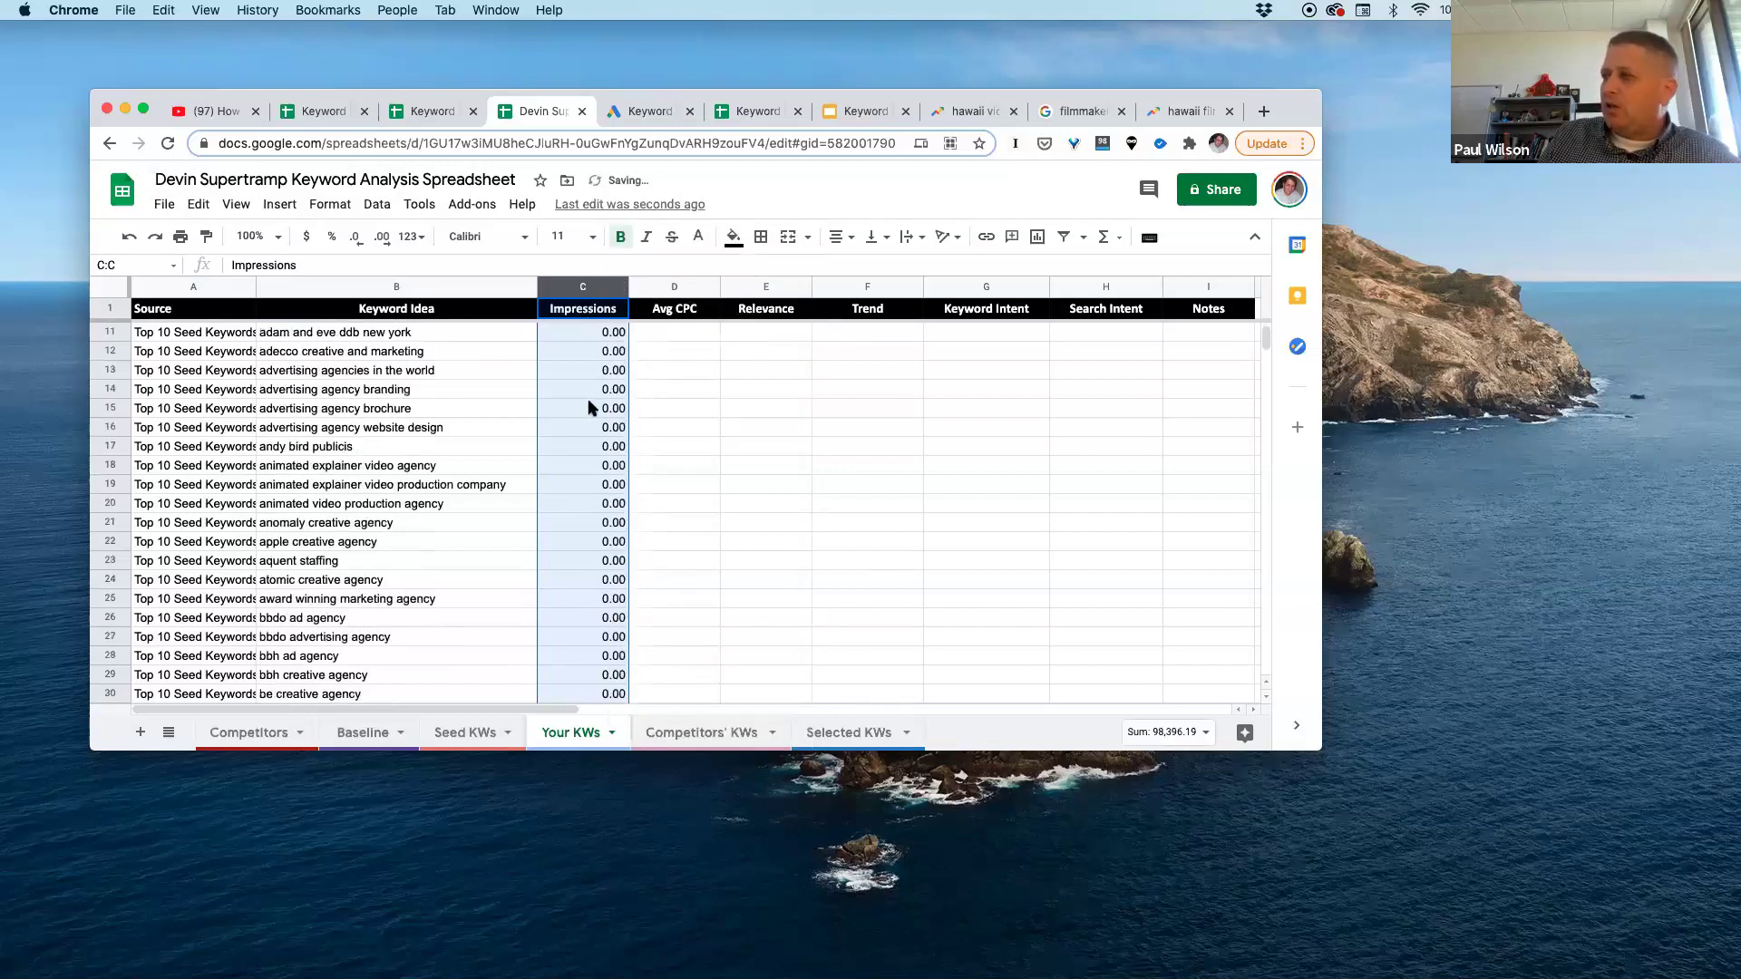
Step: Delete rows 2 to 215, which hold all the keywords with zero impressions
scroll(596, 420, "down", 20)
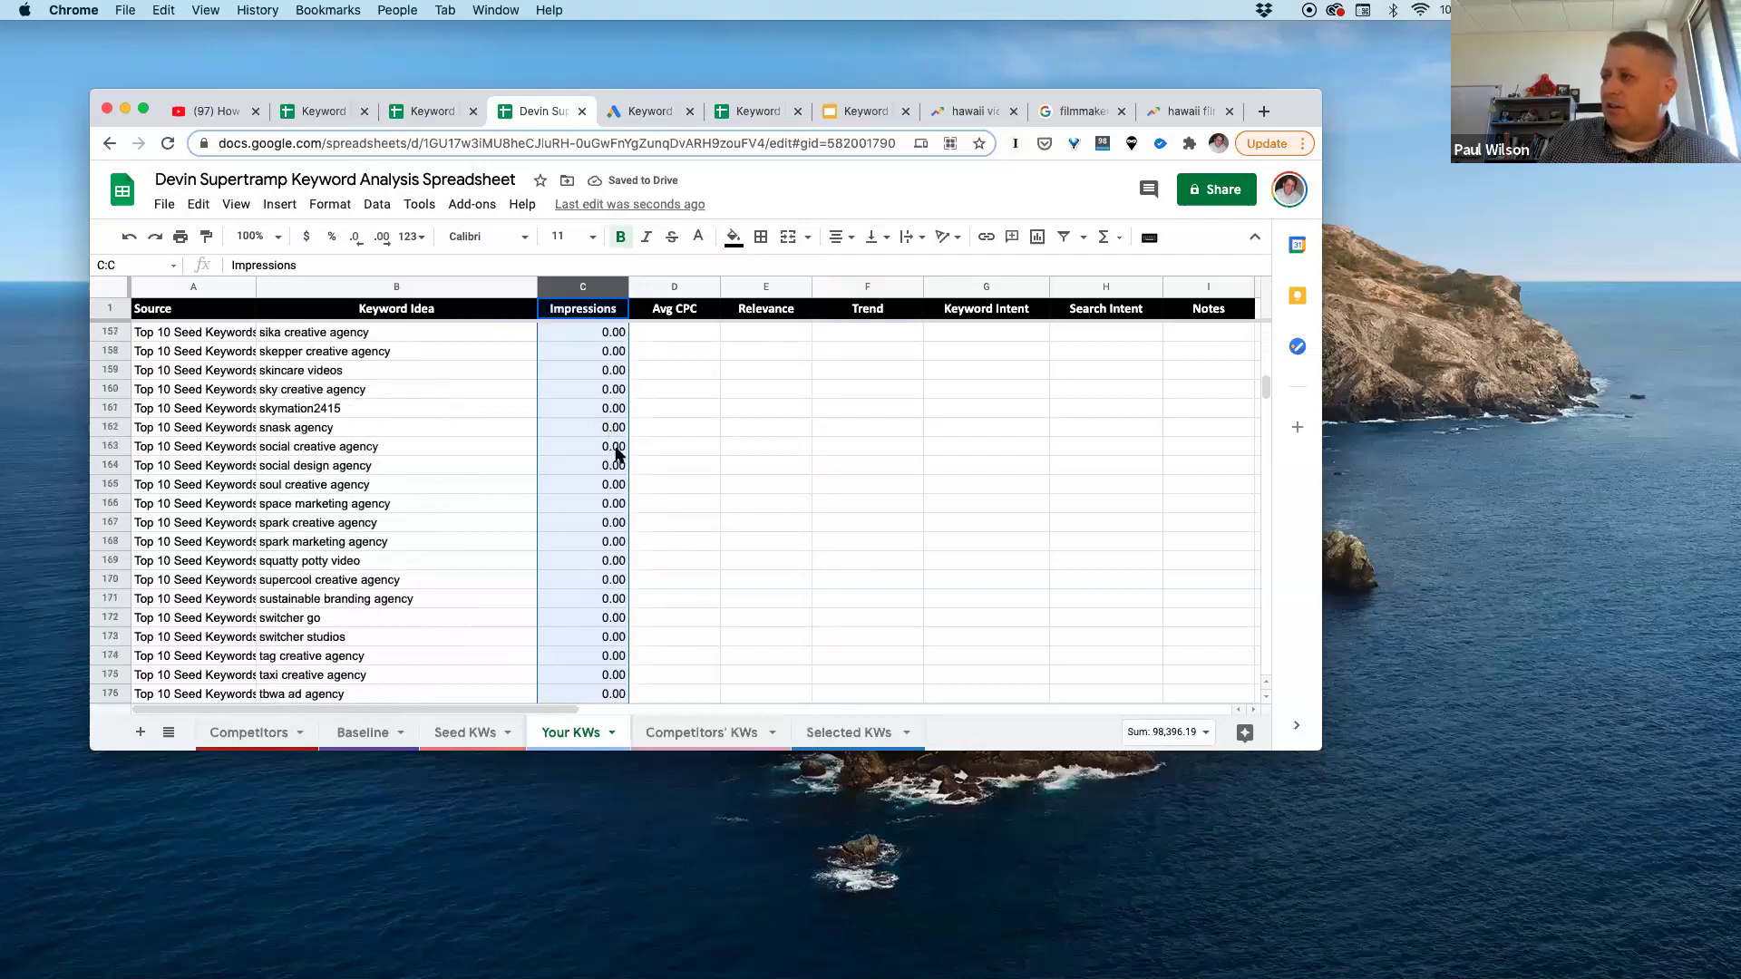
scroll(617, 436, "up", 6)
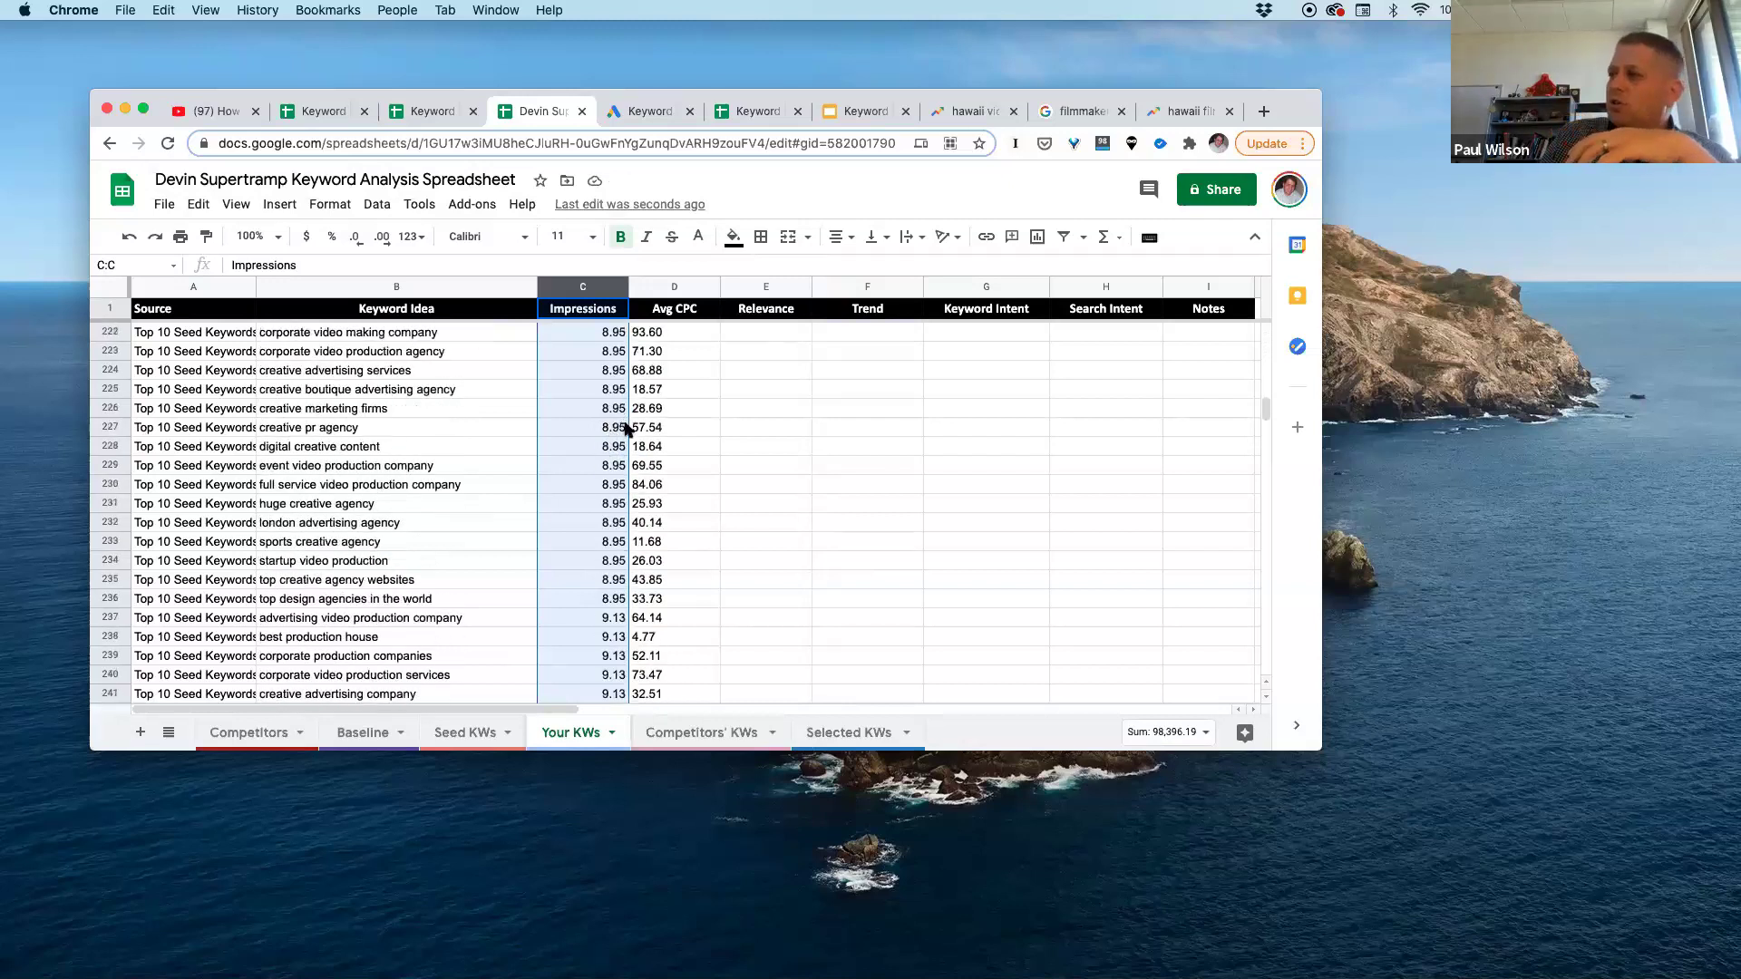
left_click(651, 574)
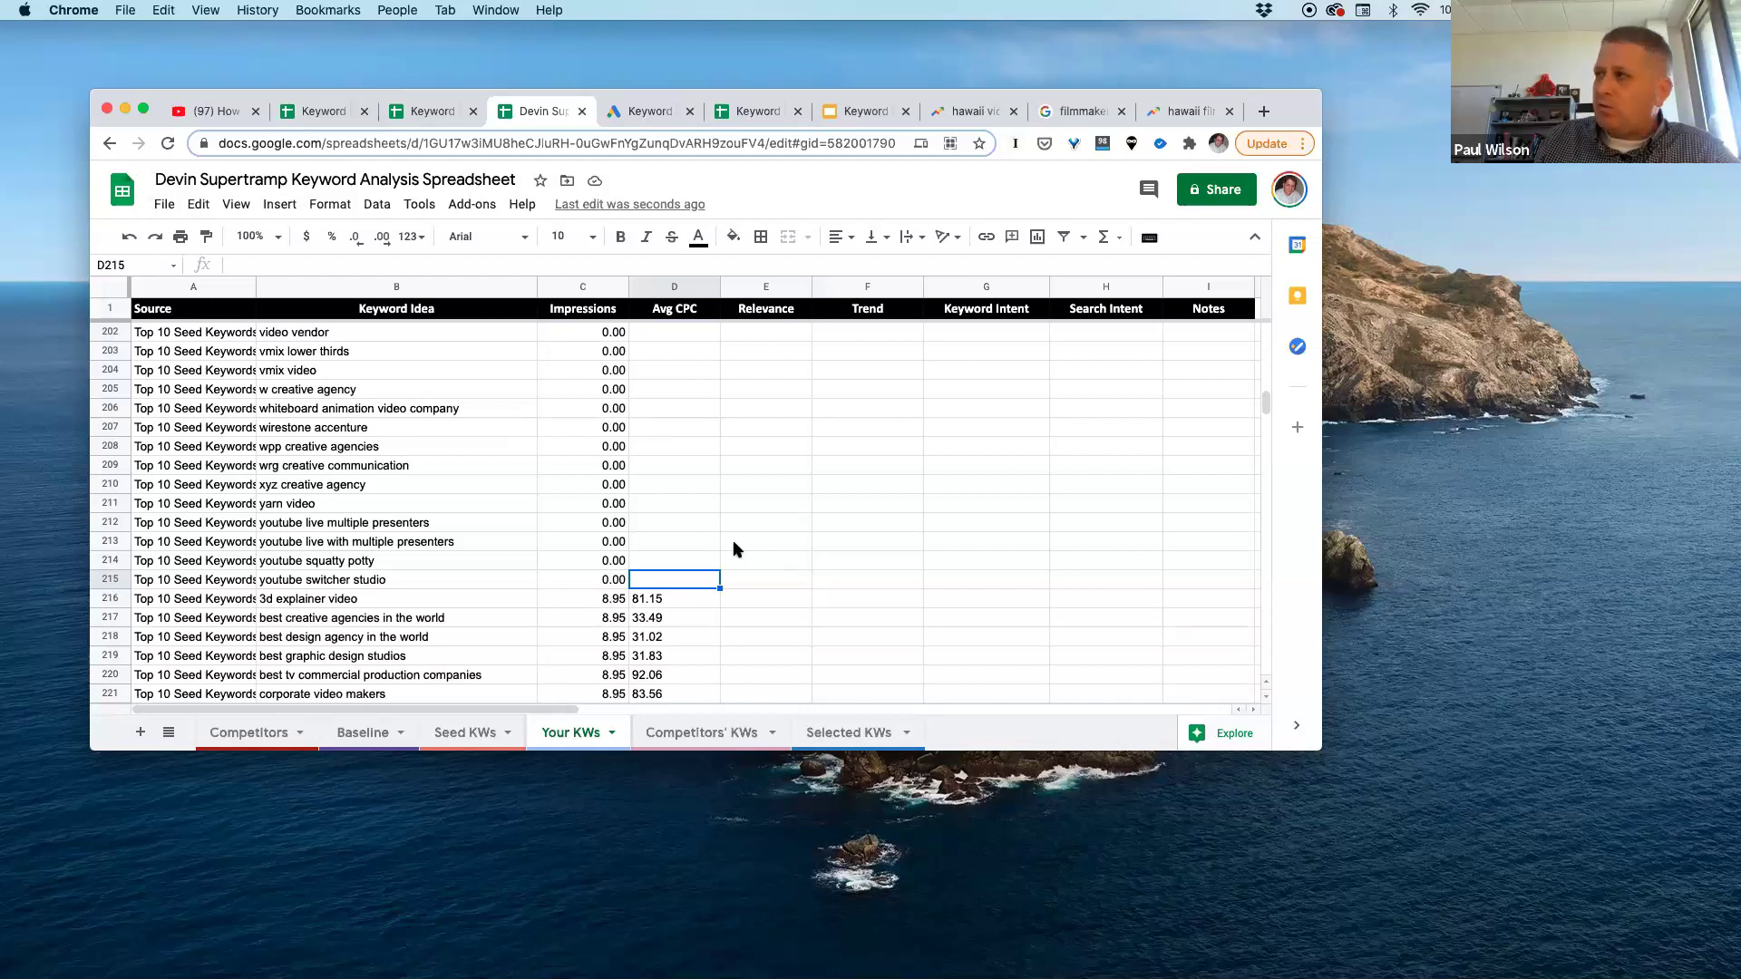
left_click_drag(771, 580, 182, 308)
left_click(139, 338, "shift")
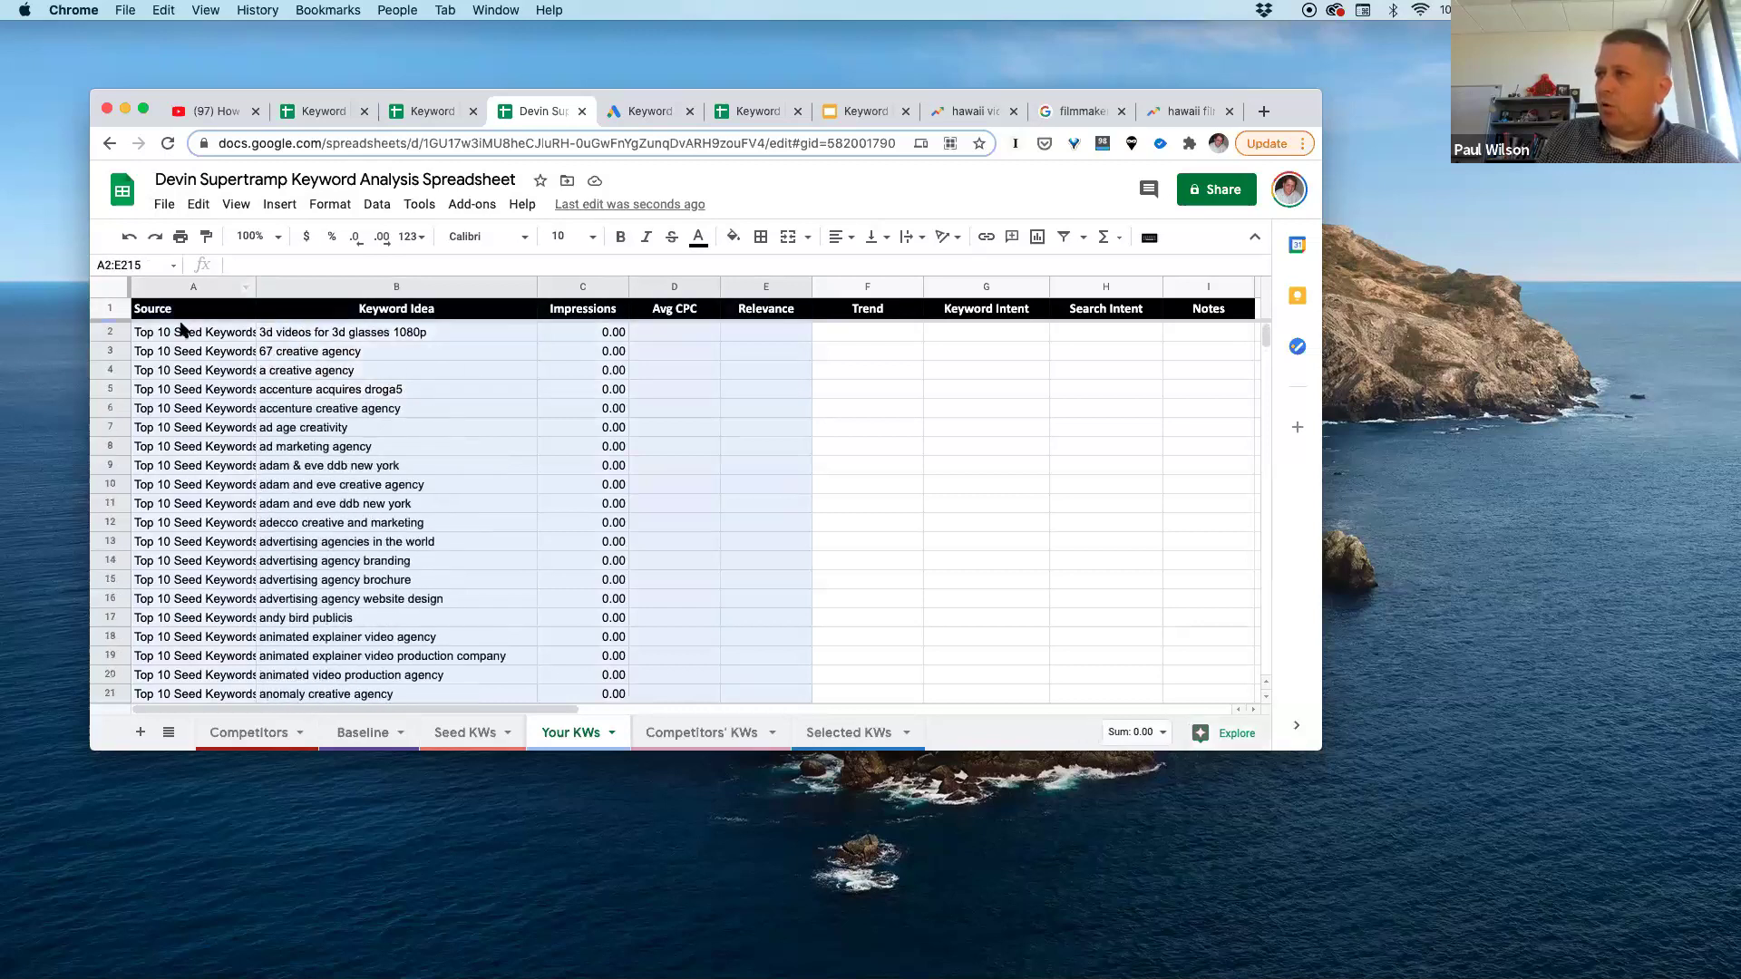
right_click(238, 354)
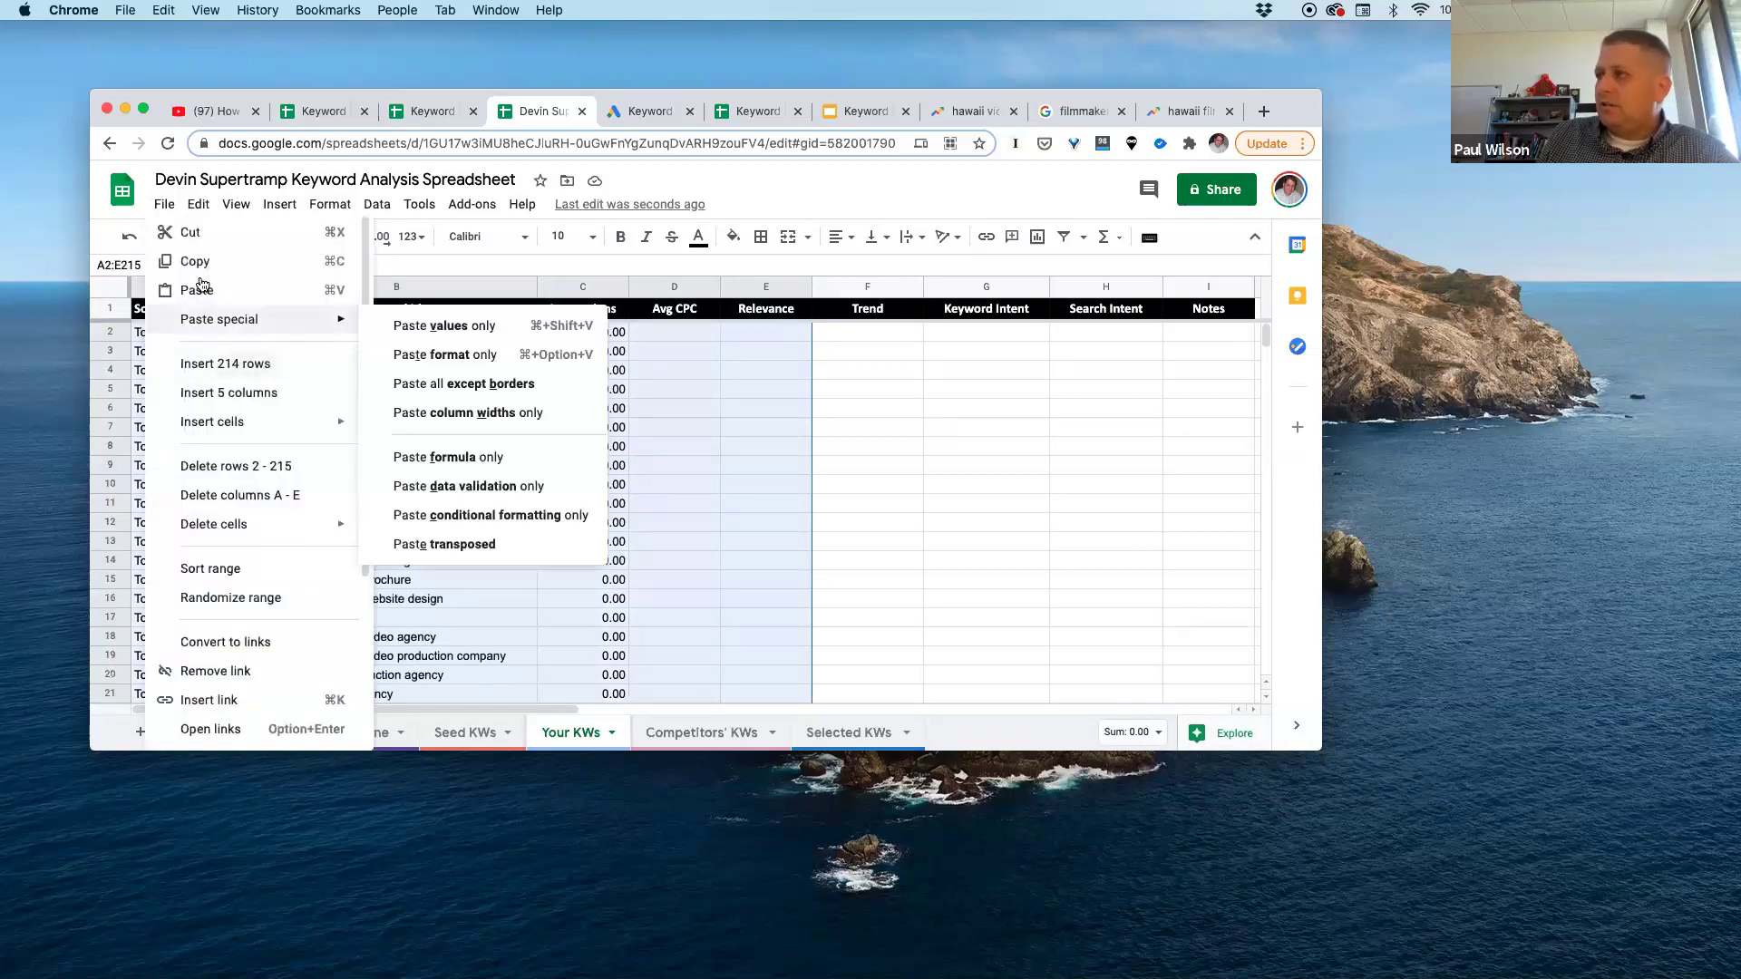
left_click(274, 475)
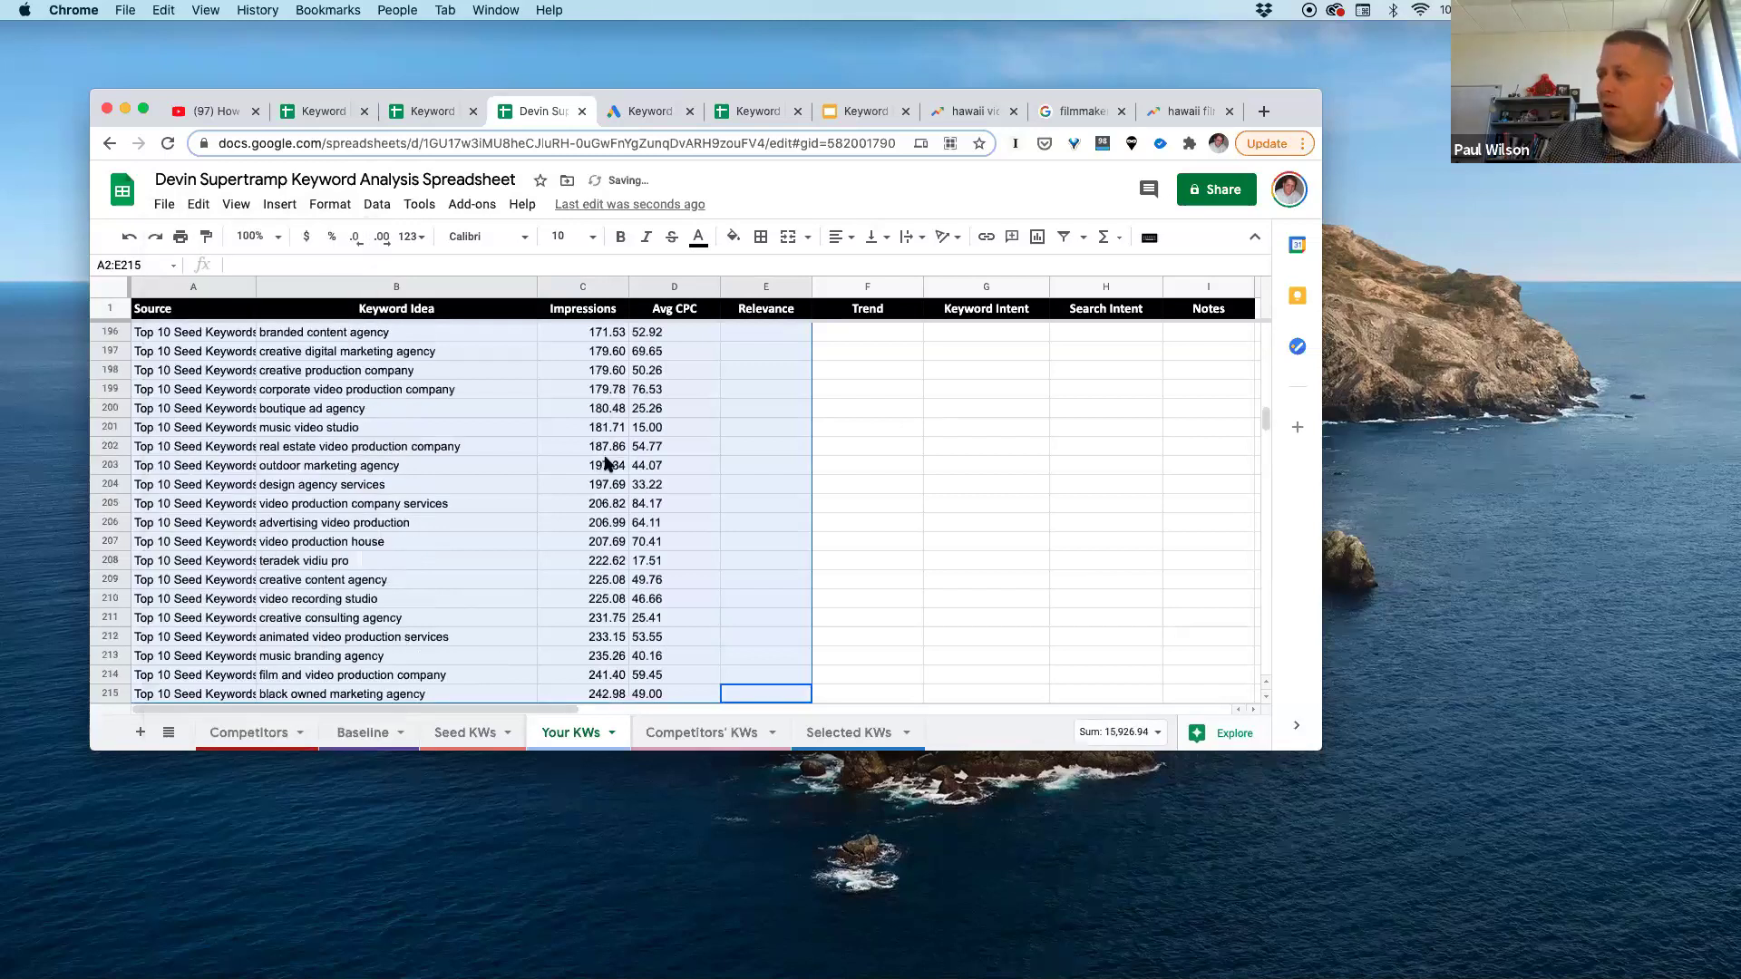
left_click(733, 372)
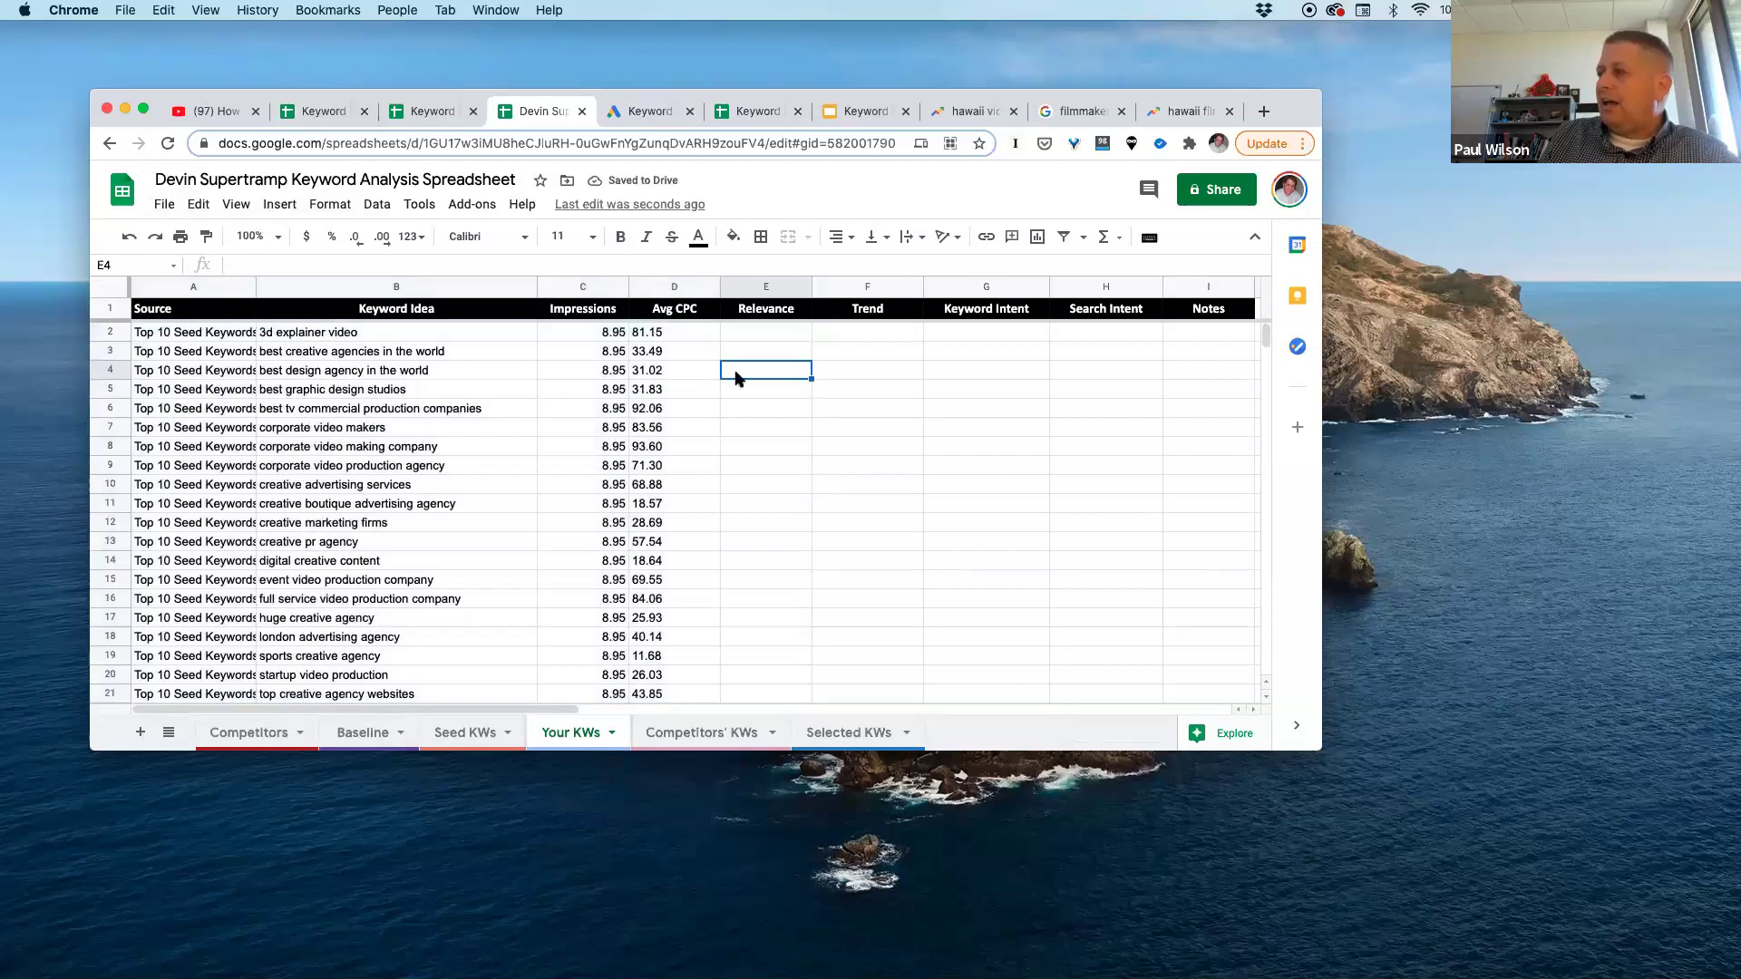
Step: Format the Avg CPC column's values as Currency
left_click(676, 289)
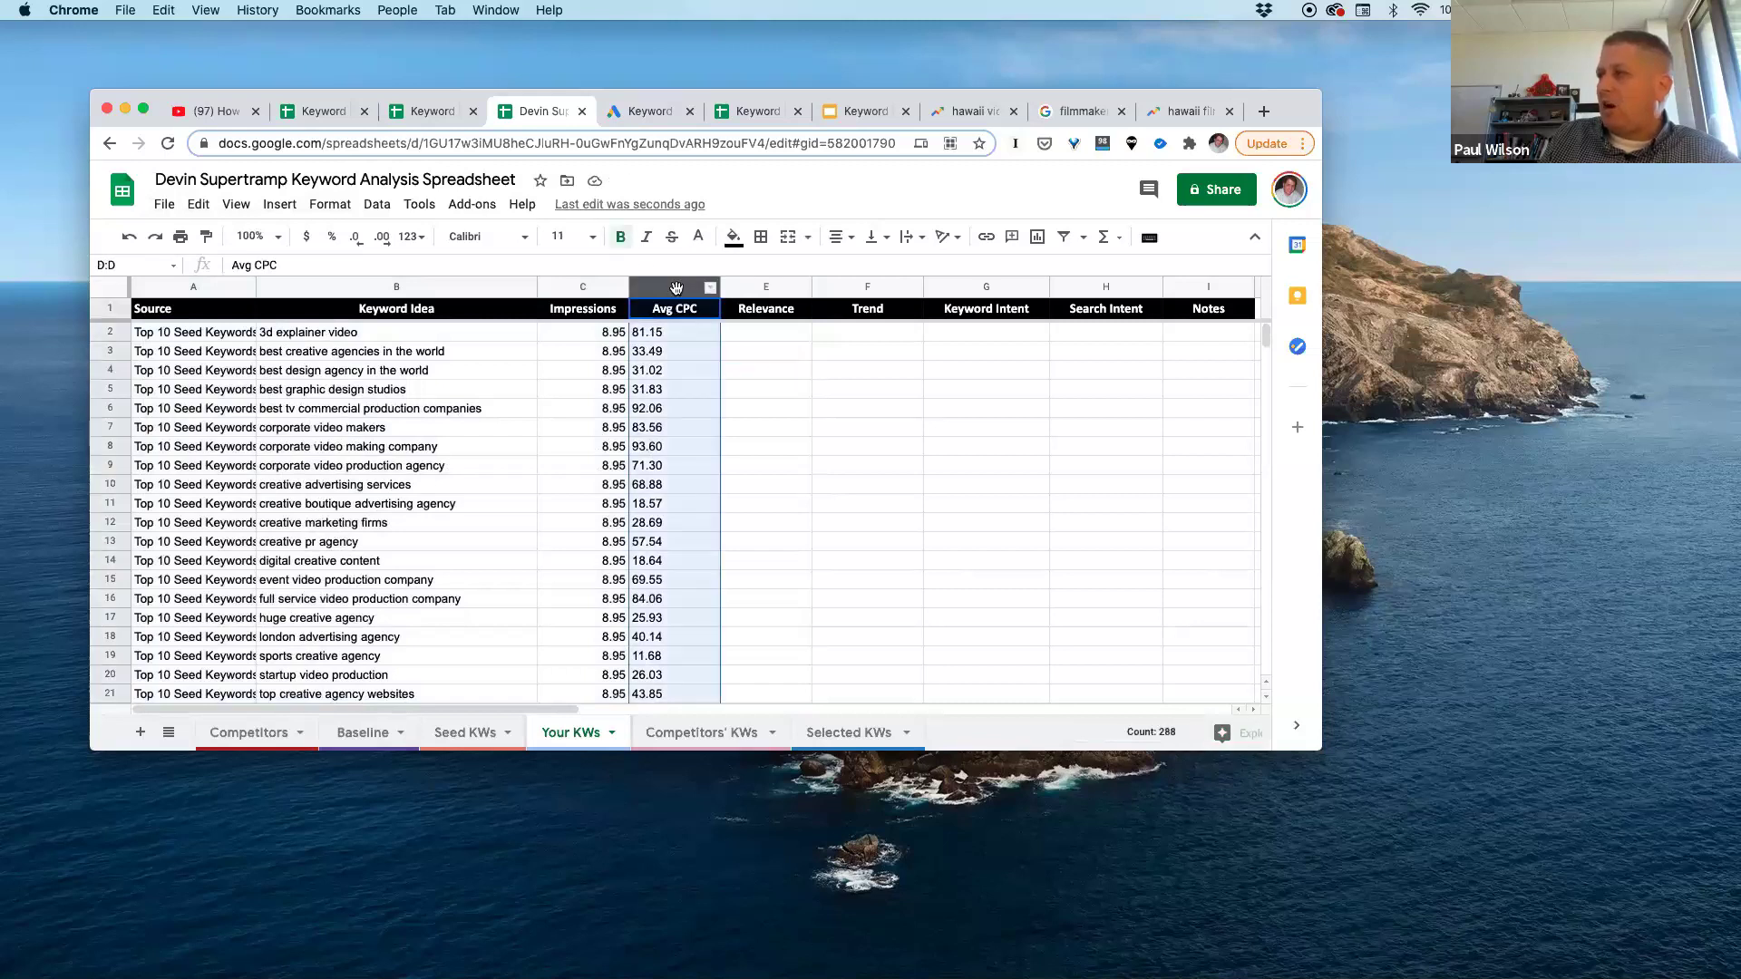
left_click(334, 206)
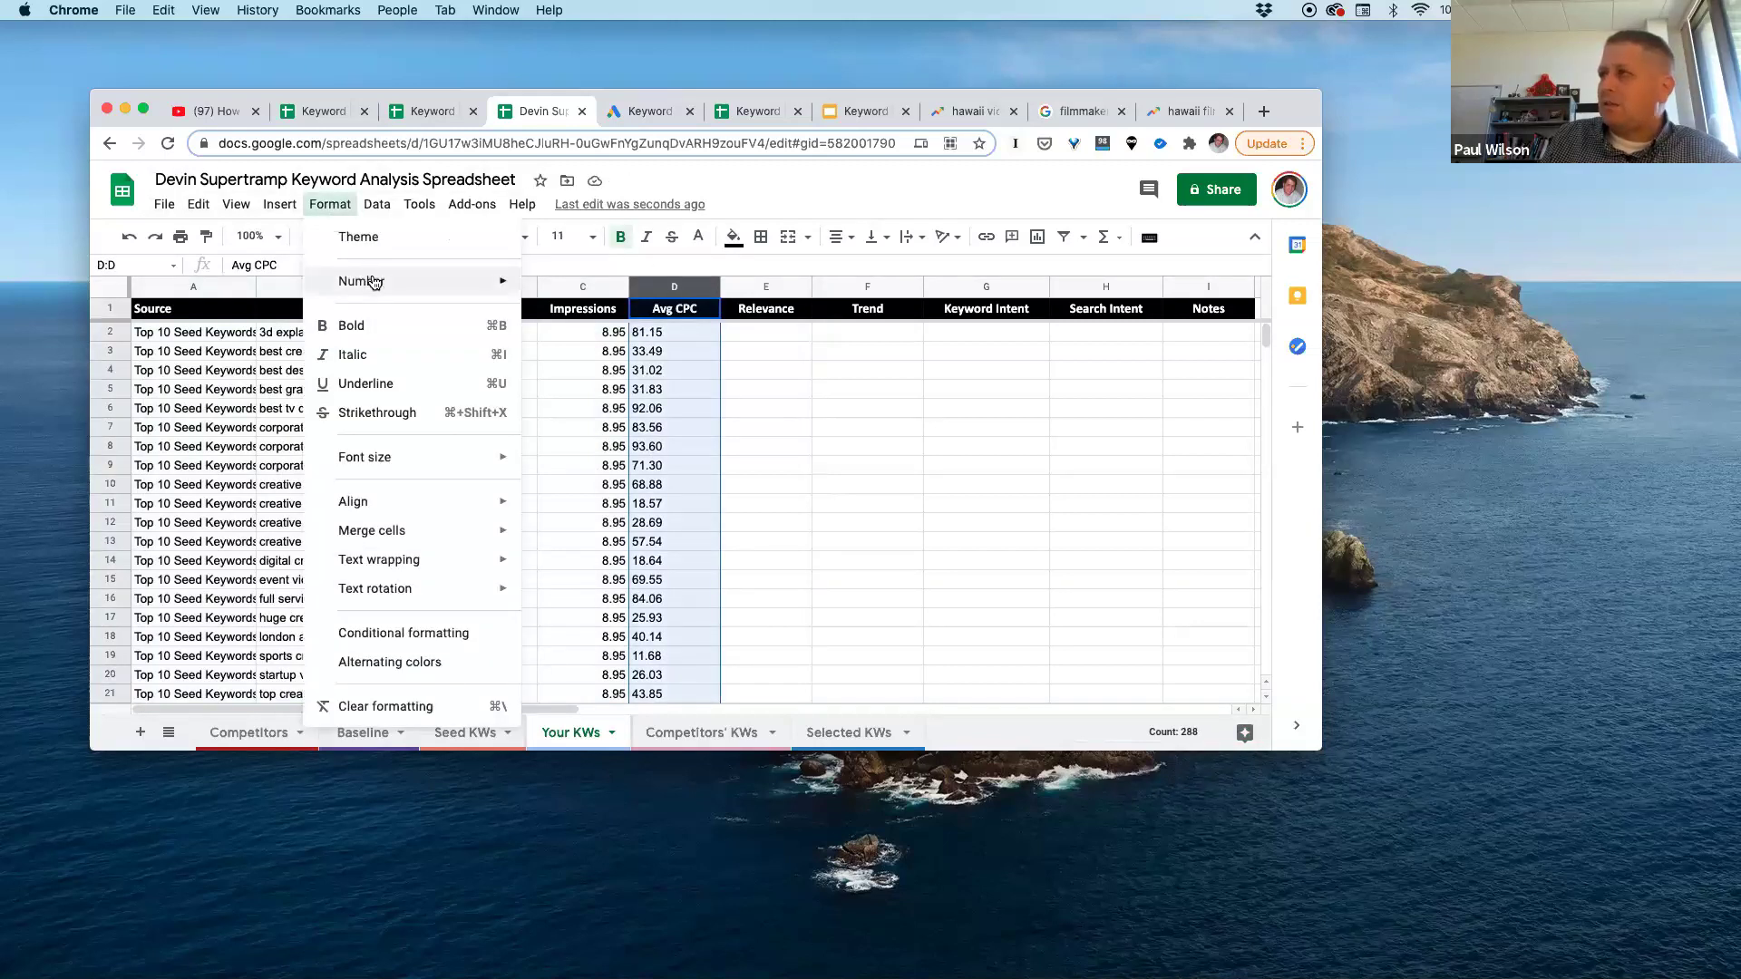
mouse_move(427, 281)
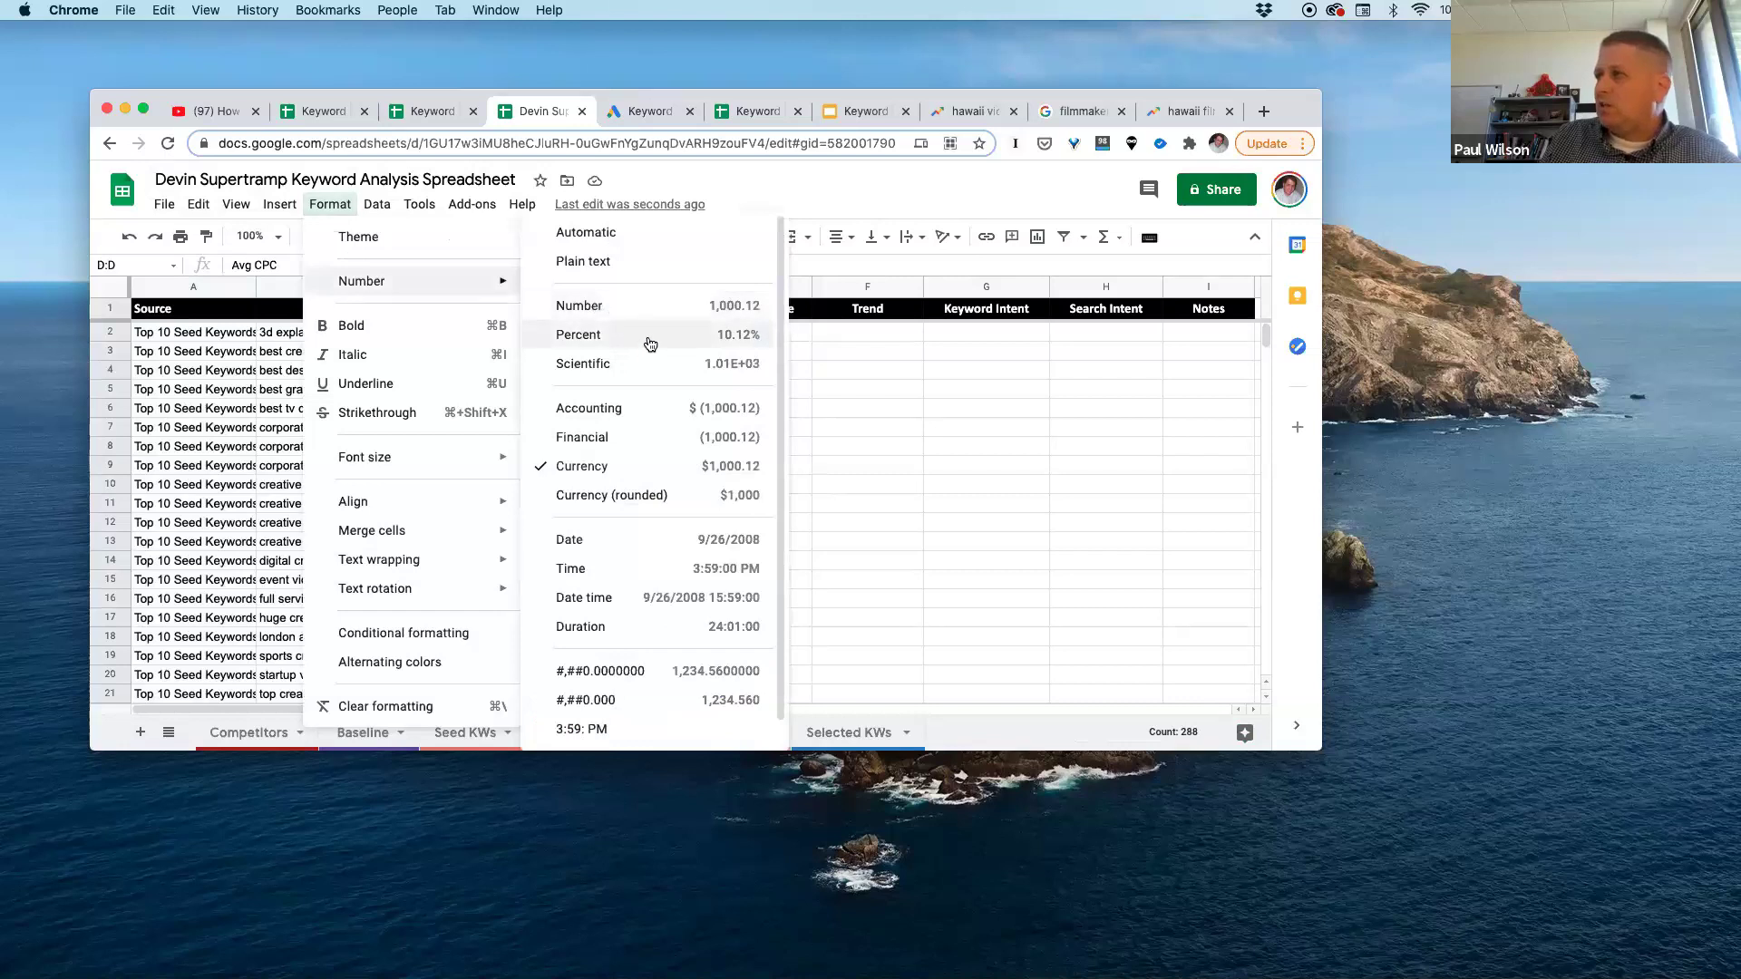
scroll(666, 344, "down", 5)
scroll(663, 362, "up", 5)
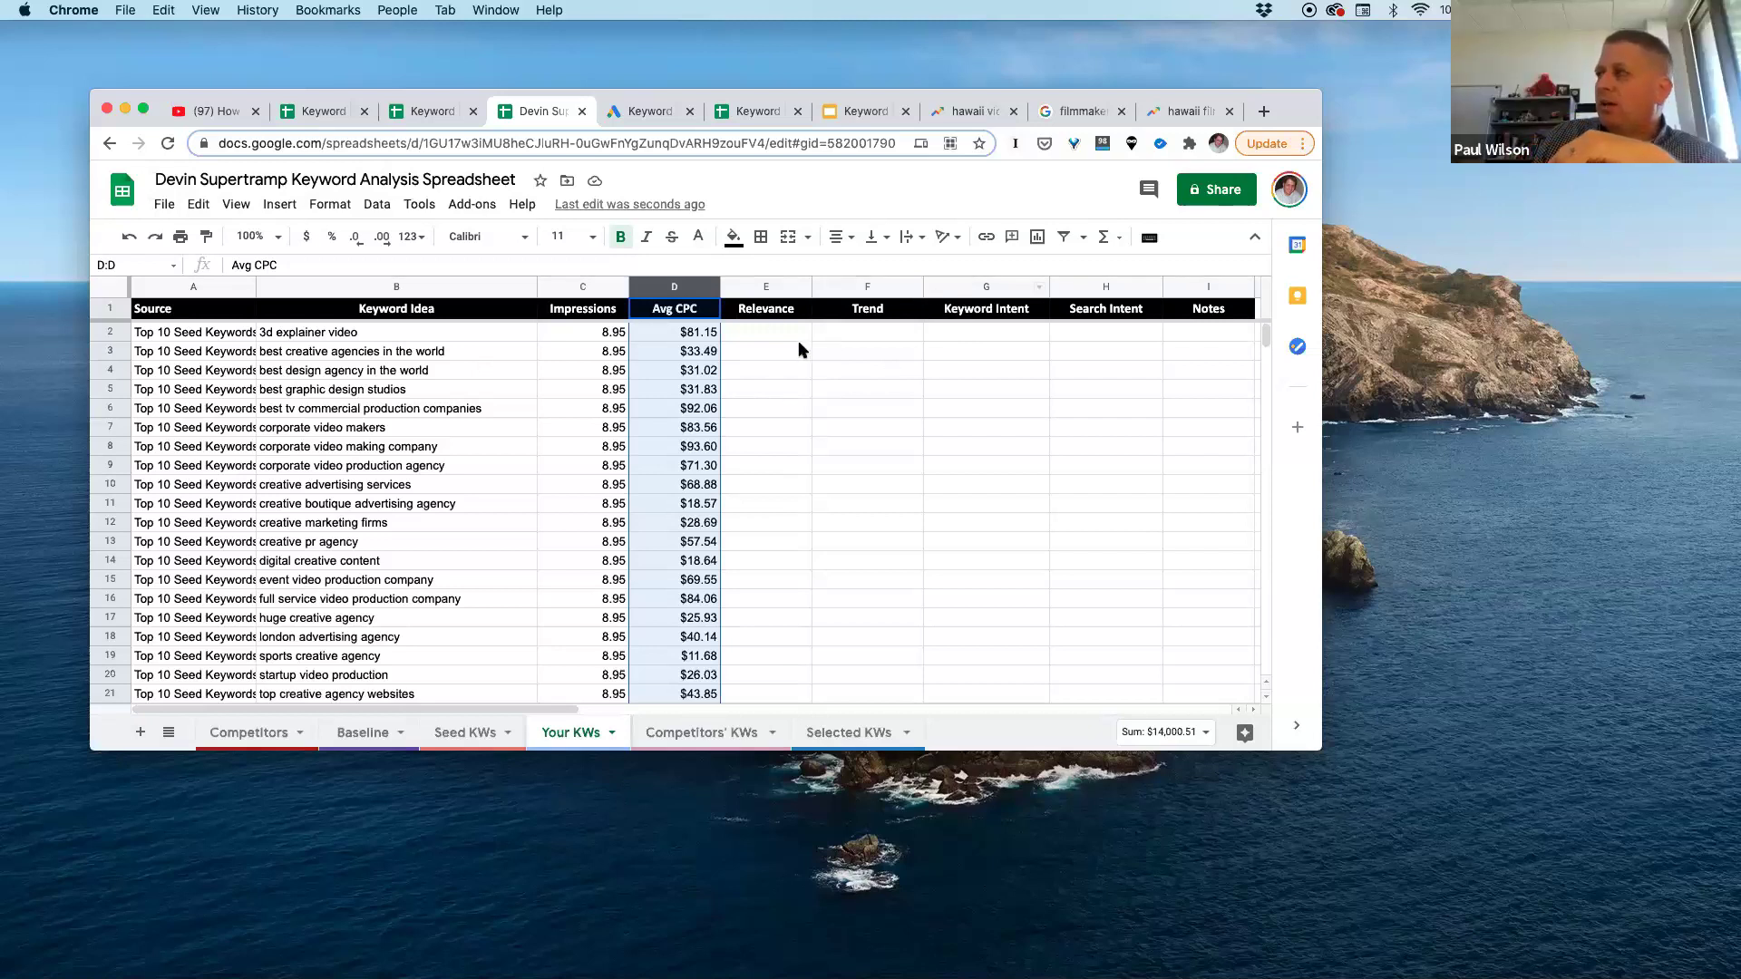
Step: Review the remaining keyword ideas with their impressions and CPC, plus the empty Relevance, Keyword Intent and Search Intent columns
scroll(476, 458, "down", 20)
scroll(473, 461, "down", 20)
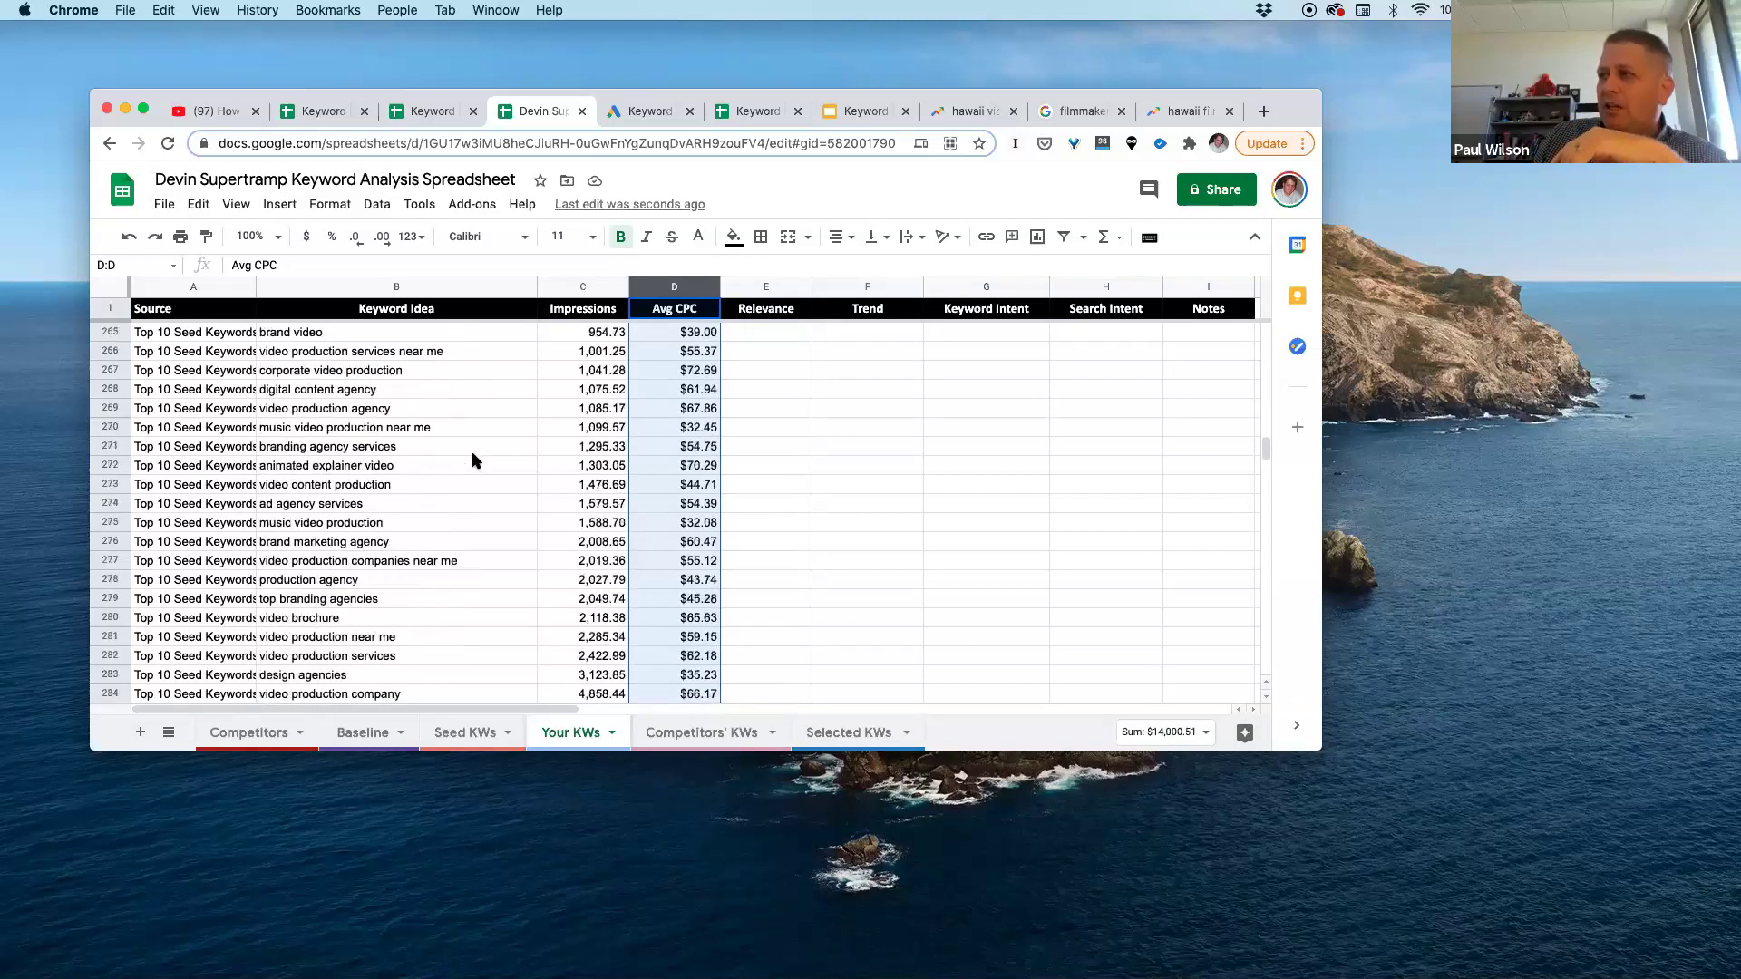
scroll(472, 458, "up", 8)
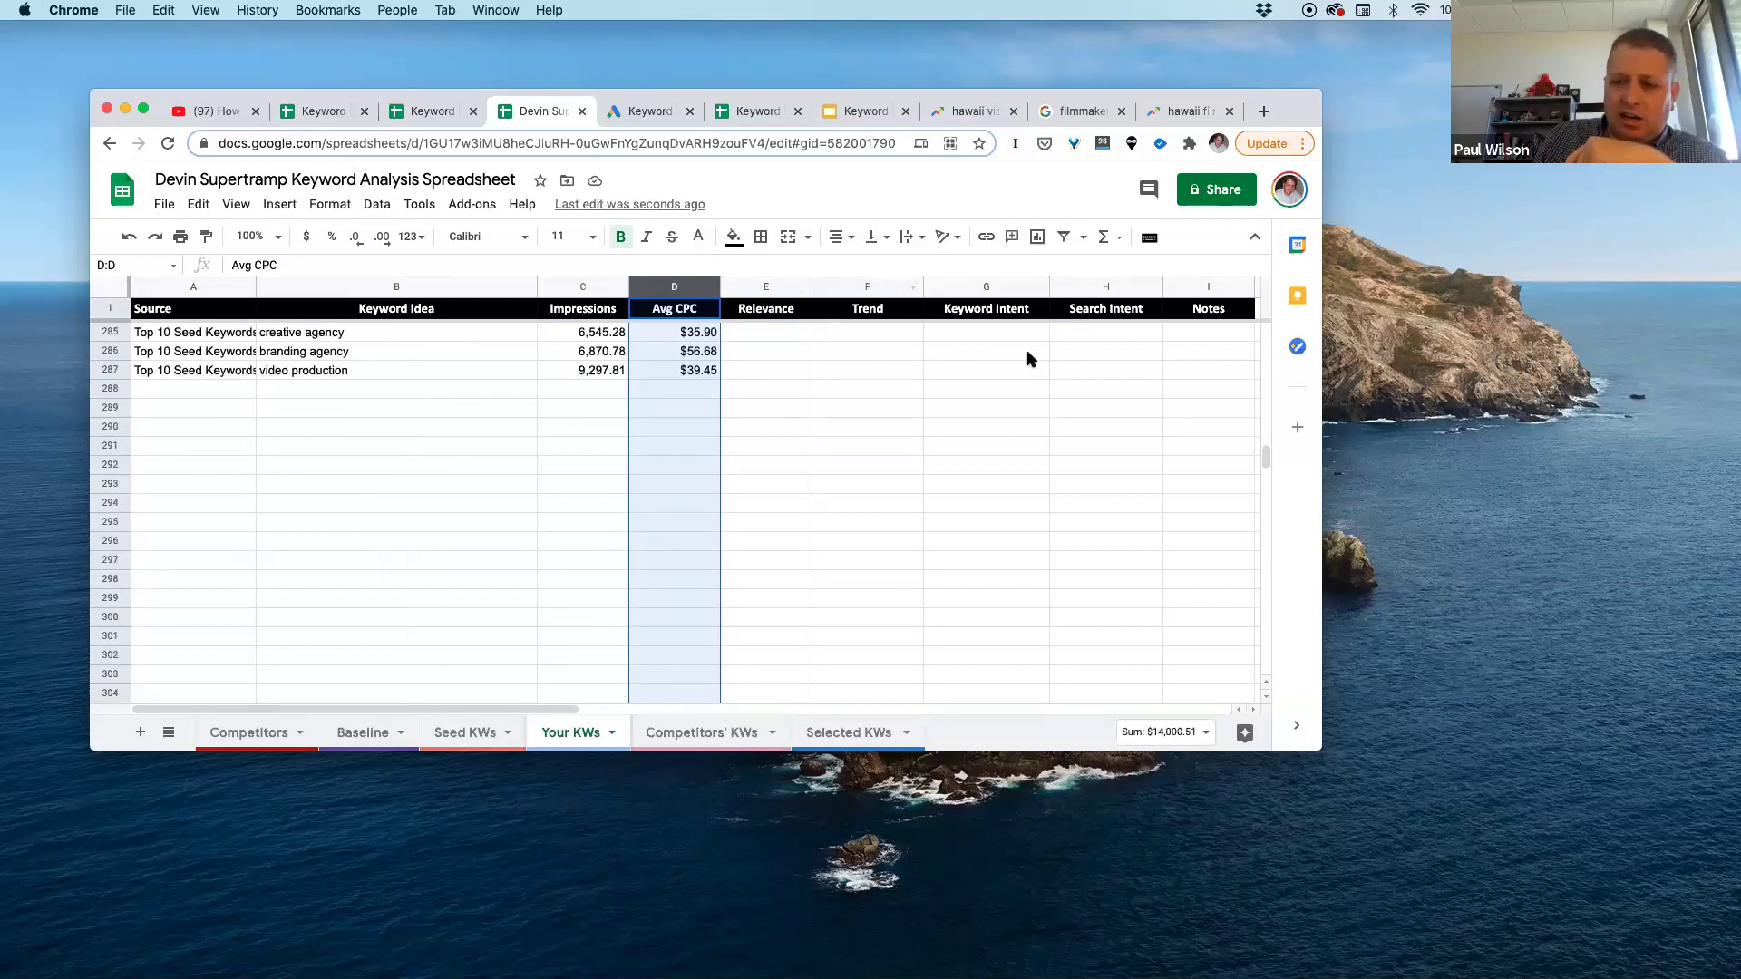
scroll(322, 449, "up", 20)
left_click(343, 390)
scroll(363, 417, "up", 20)
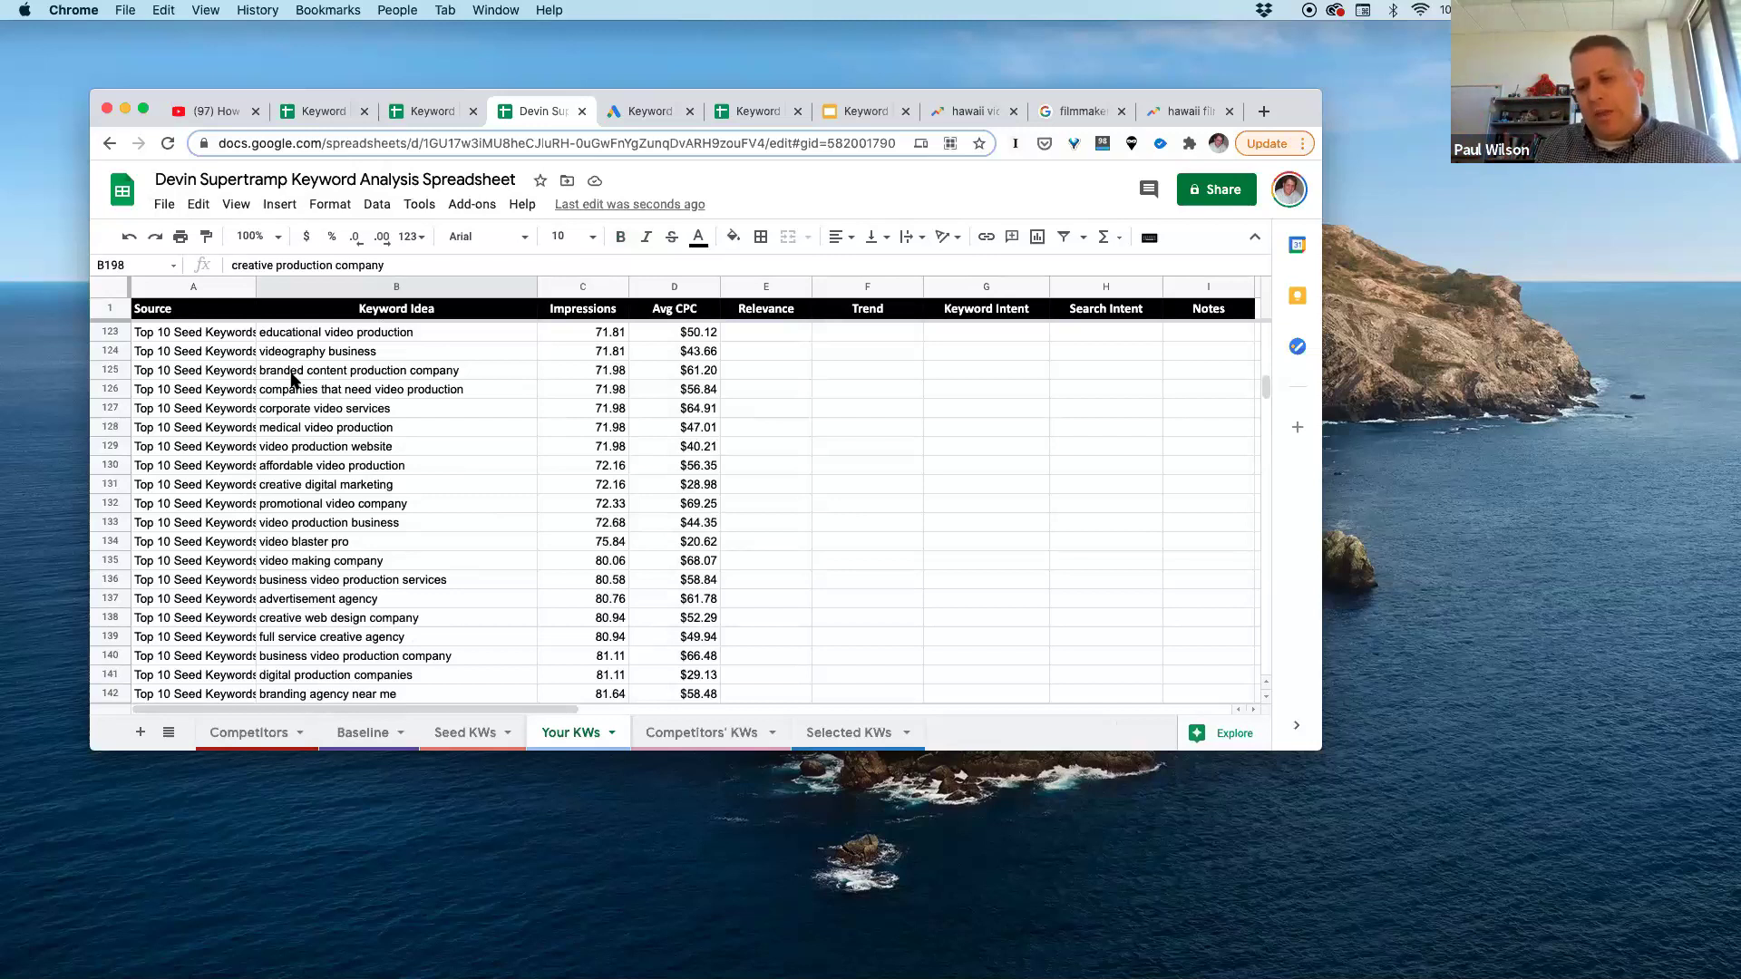
left_click(788, 334)
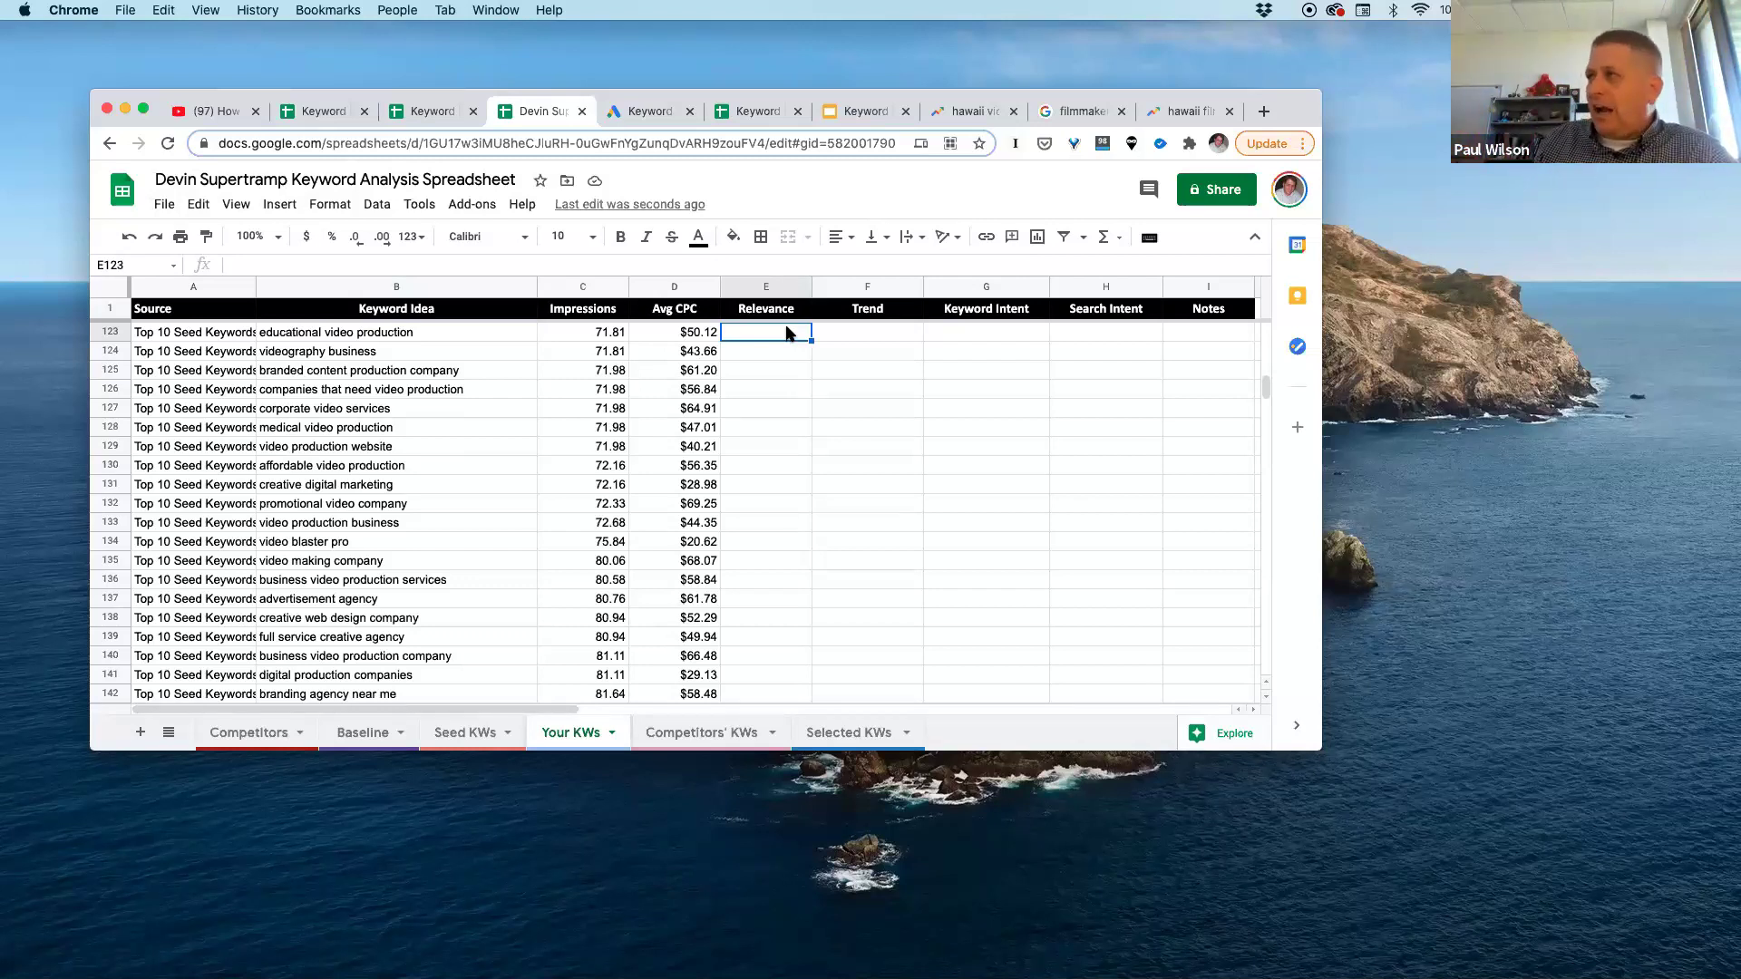
scroll(612, 363, "up", 10)
scroll(699, 345, "up", 8)
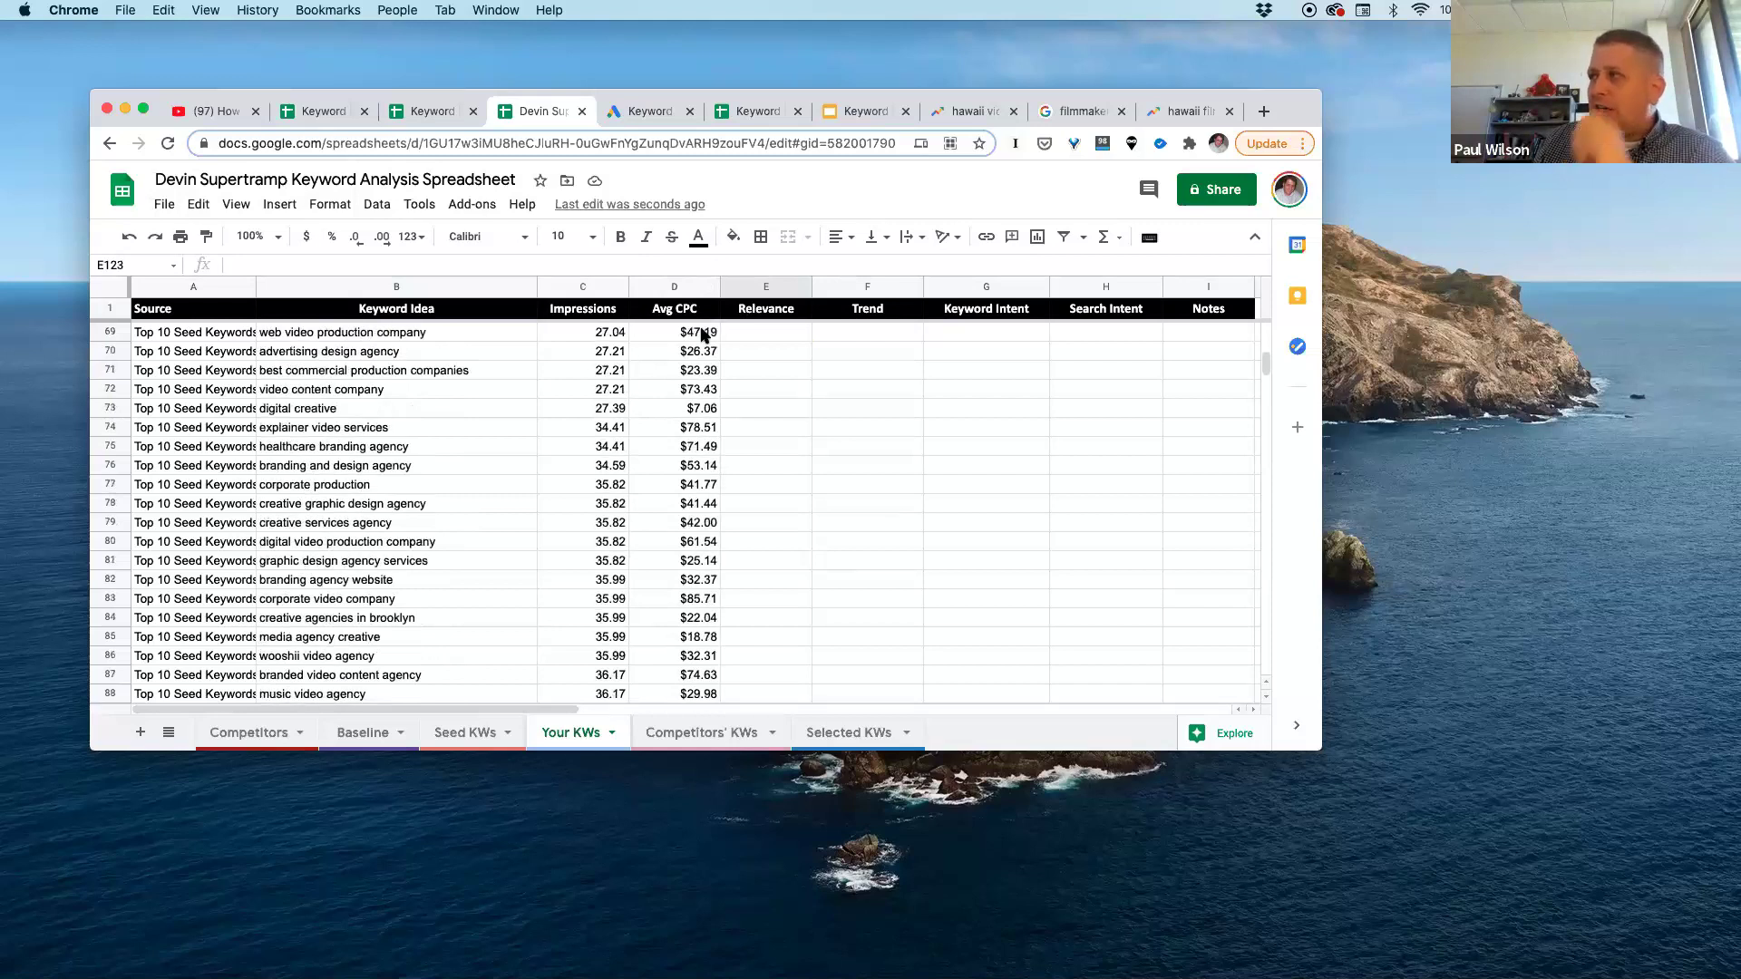
scroll(710, 366, "up", 10)
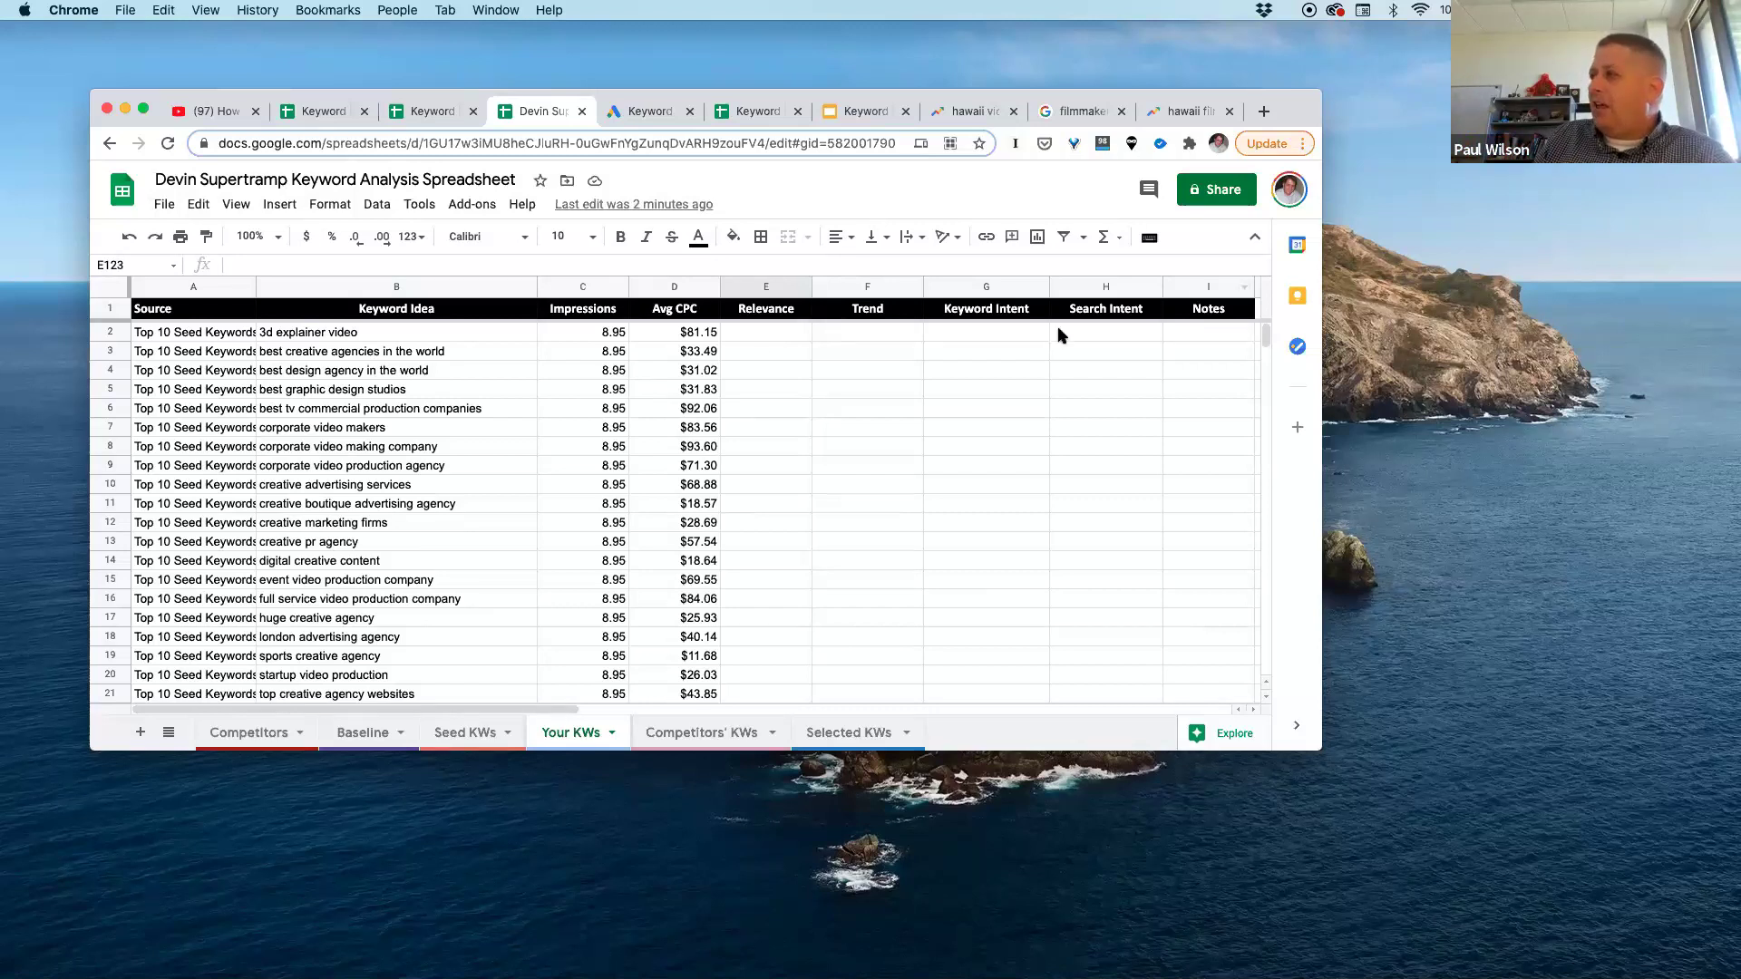
left_click(1000, 336)
left_click(1081, 333)
left_click(976, 333)
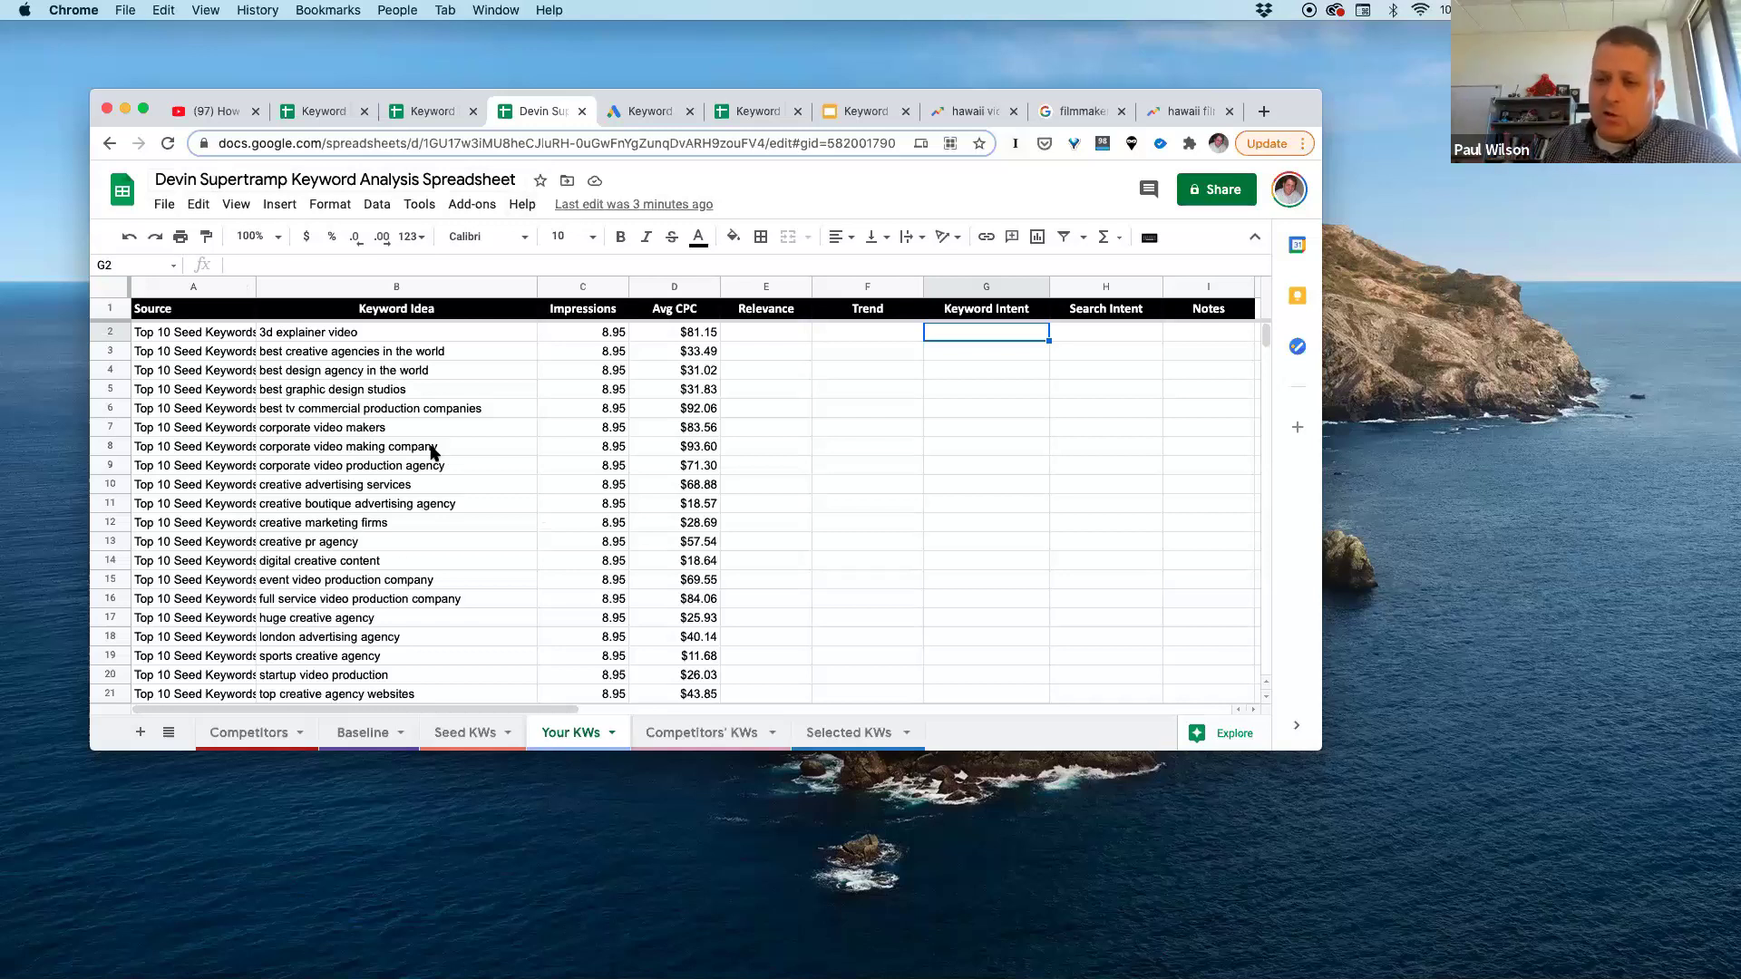
Step: View the Selected KWs sheet and look through the keyword data on the Competitors' KWs sheet
left_click(845, 725)
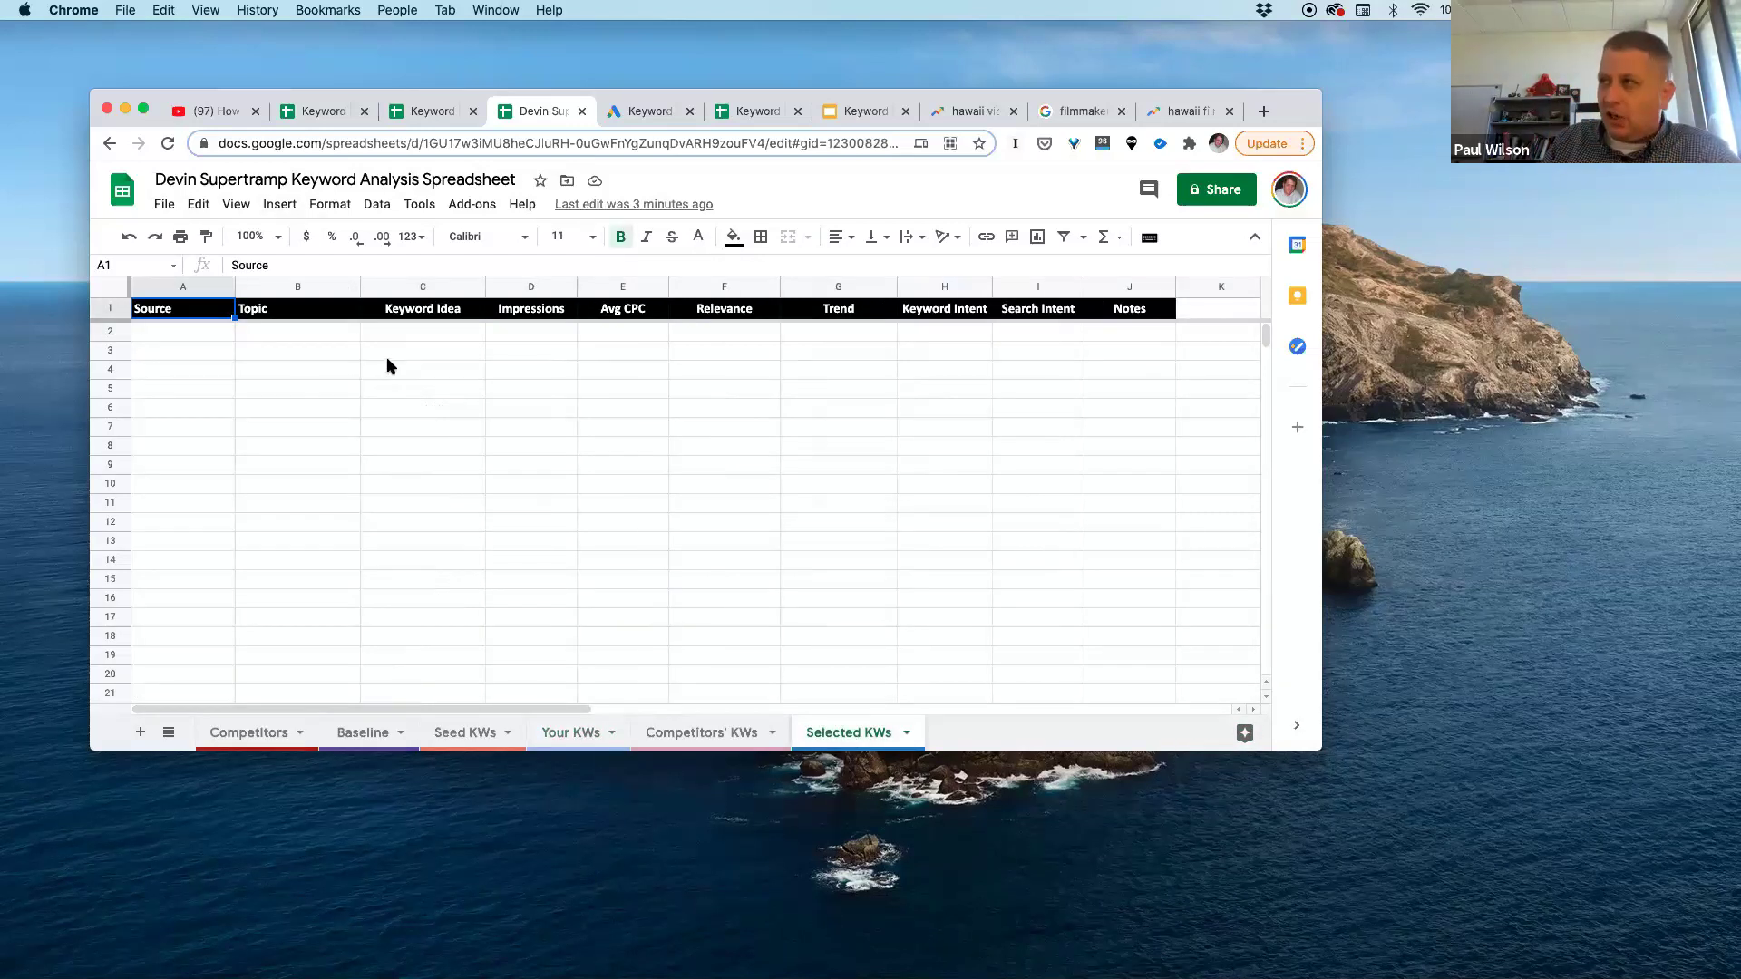
left_click(662, 733)
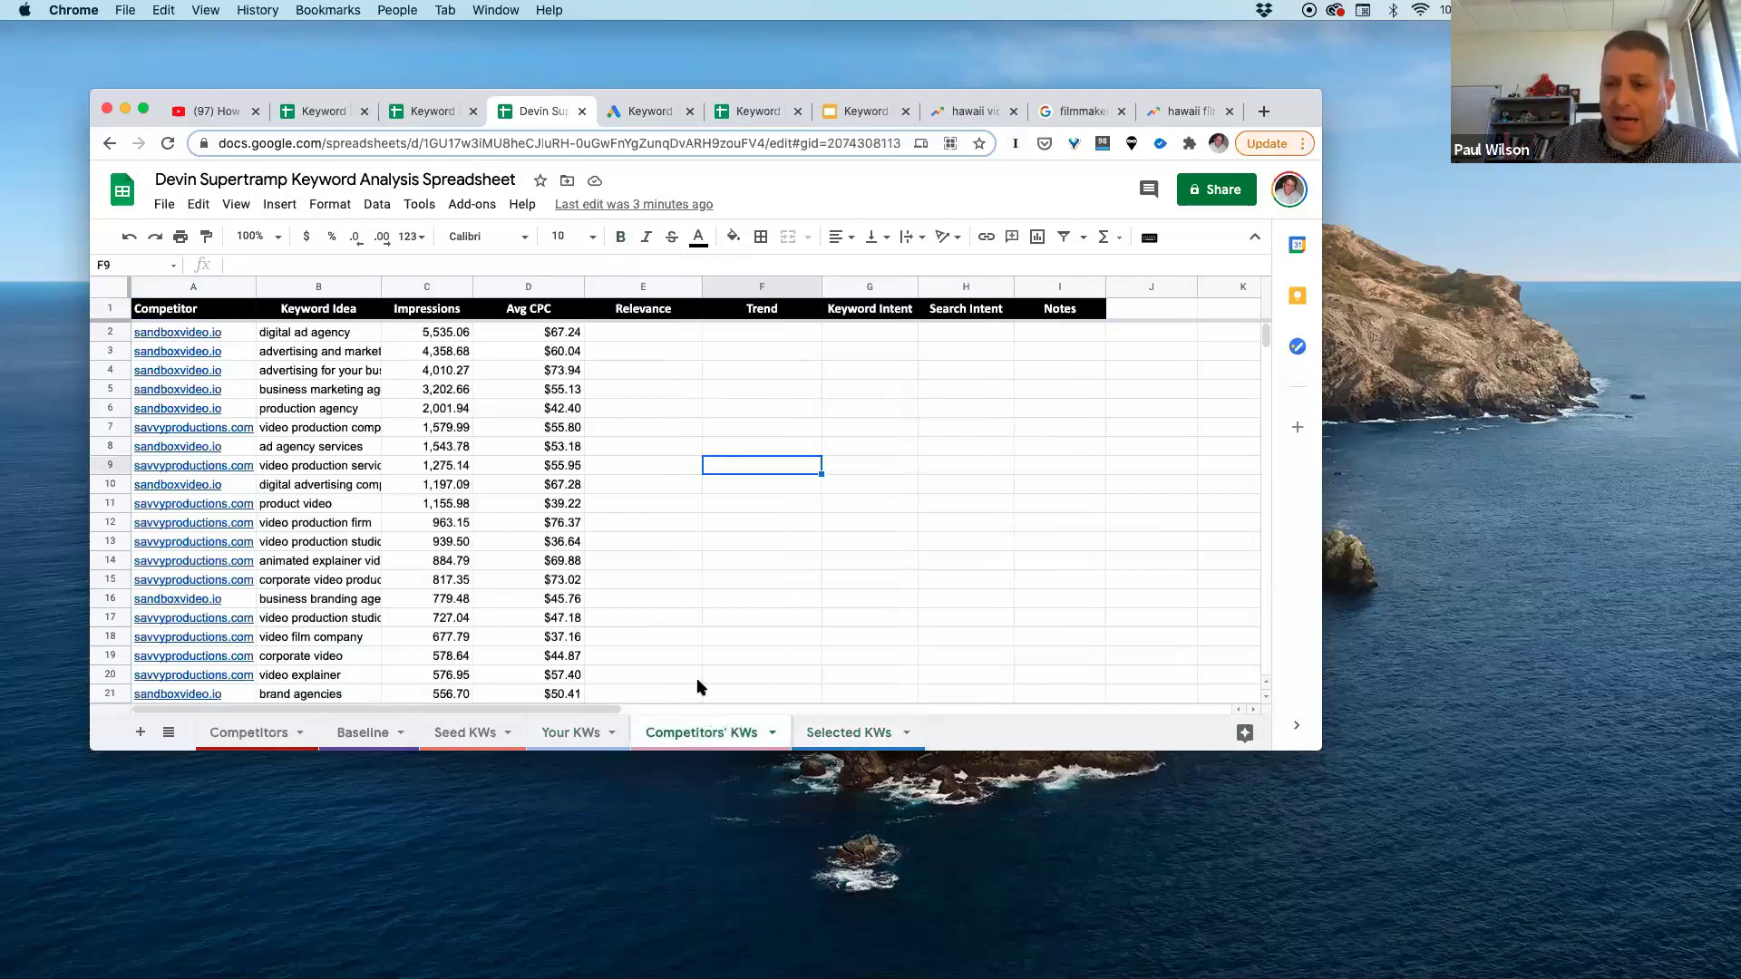
scroll(480, 496, "down", 5)
scroll(481, 496, "down", 15)
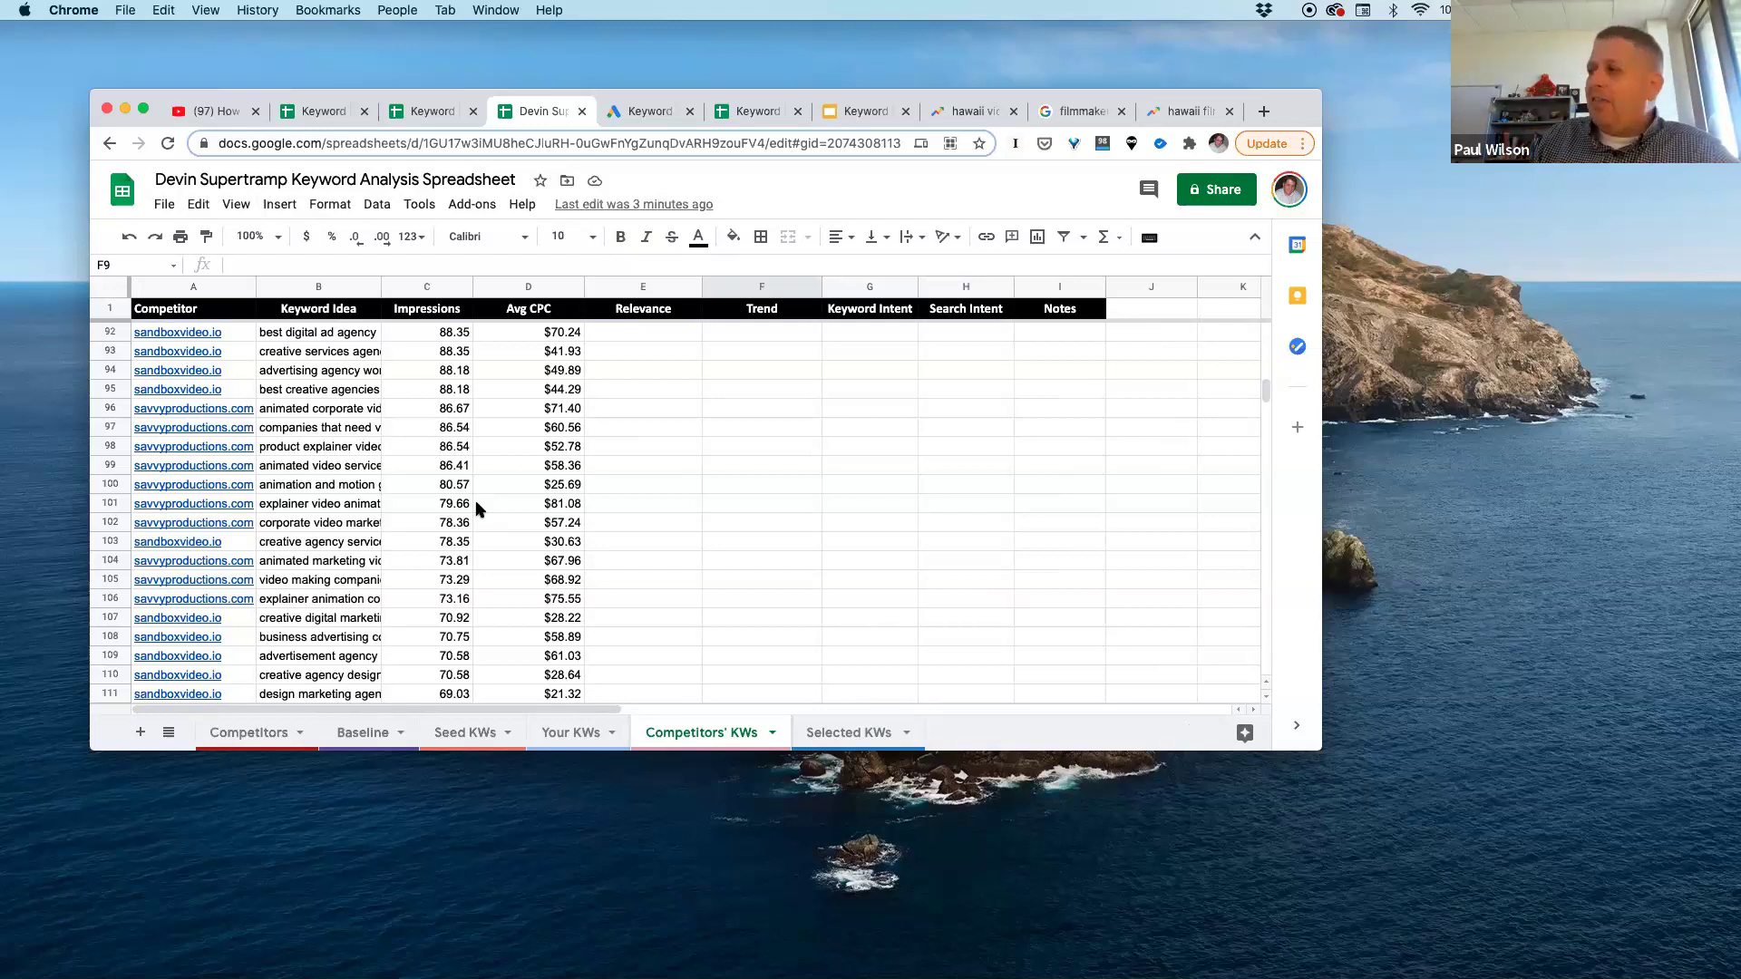
Step: Go through the columns of the Selected KWs sheet, including Notes, Topic, Impressions, Avg CPC, Relevance, Trend, Keyword Intent and Search Intent
left_click(846, 732)
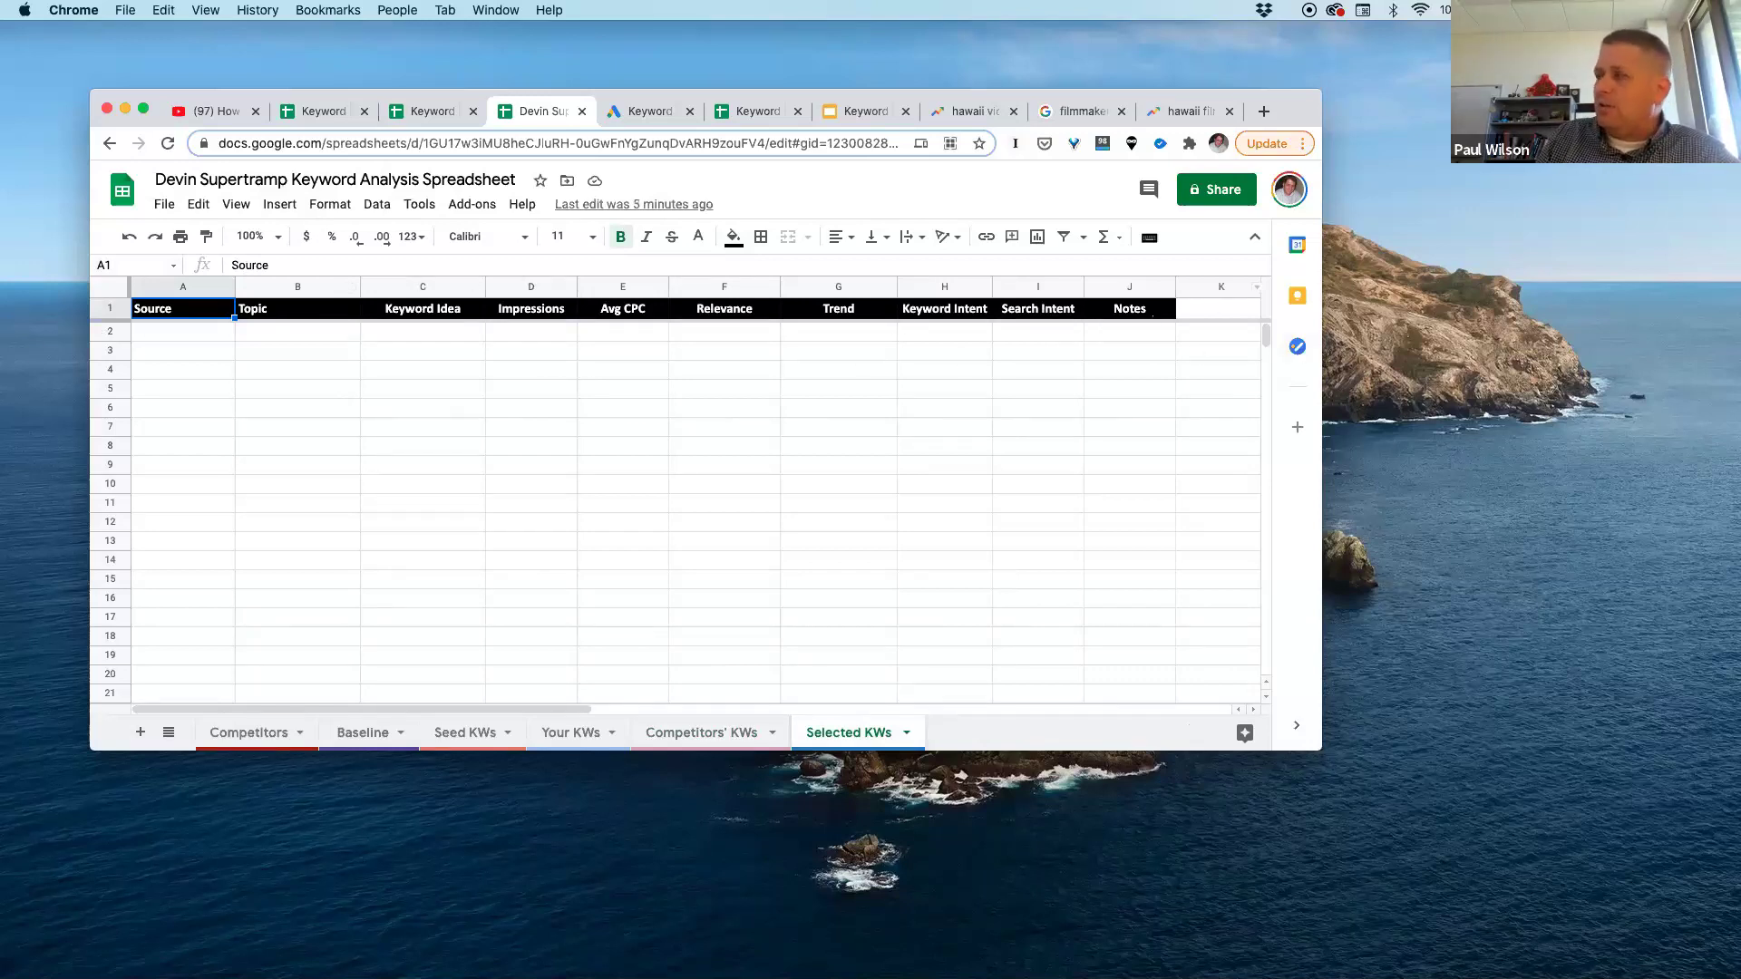
left_click(1133, 310)
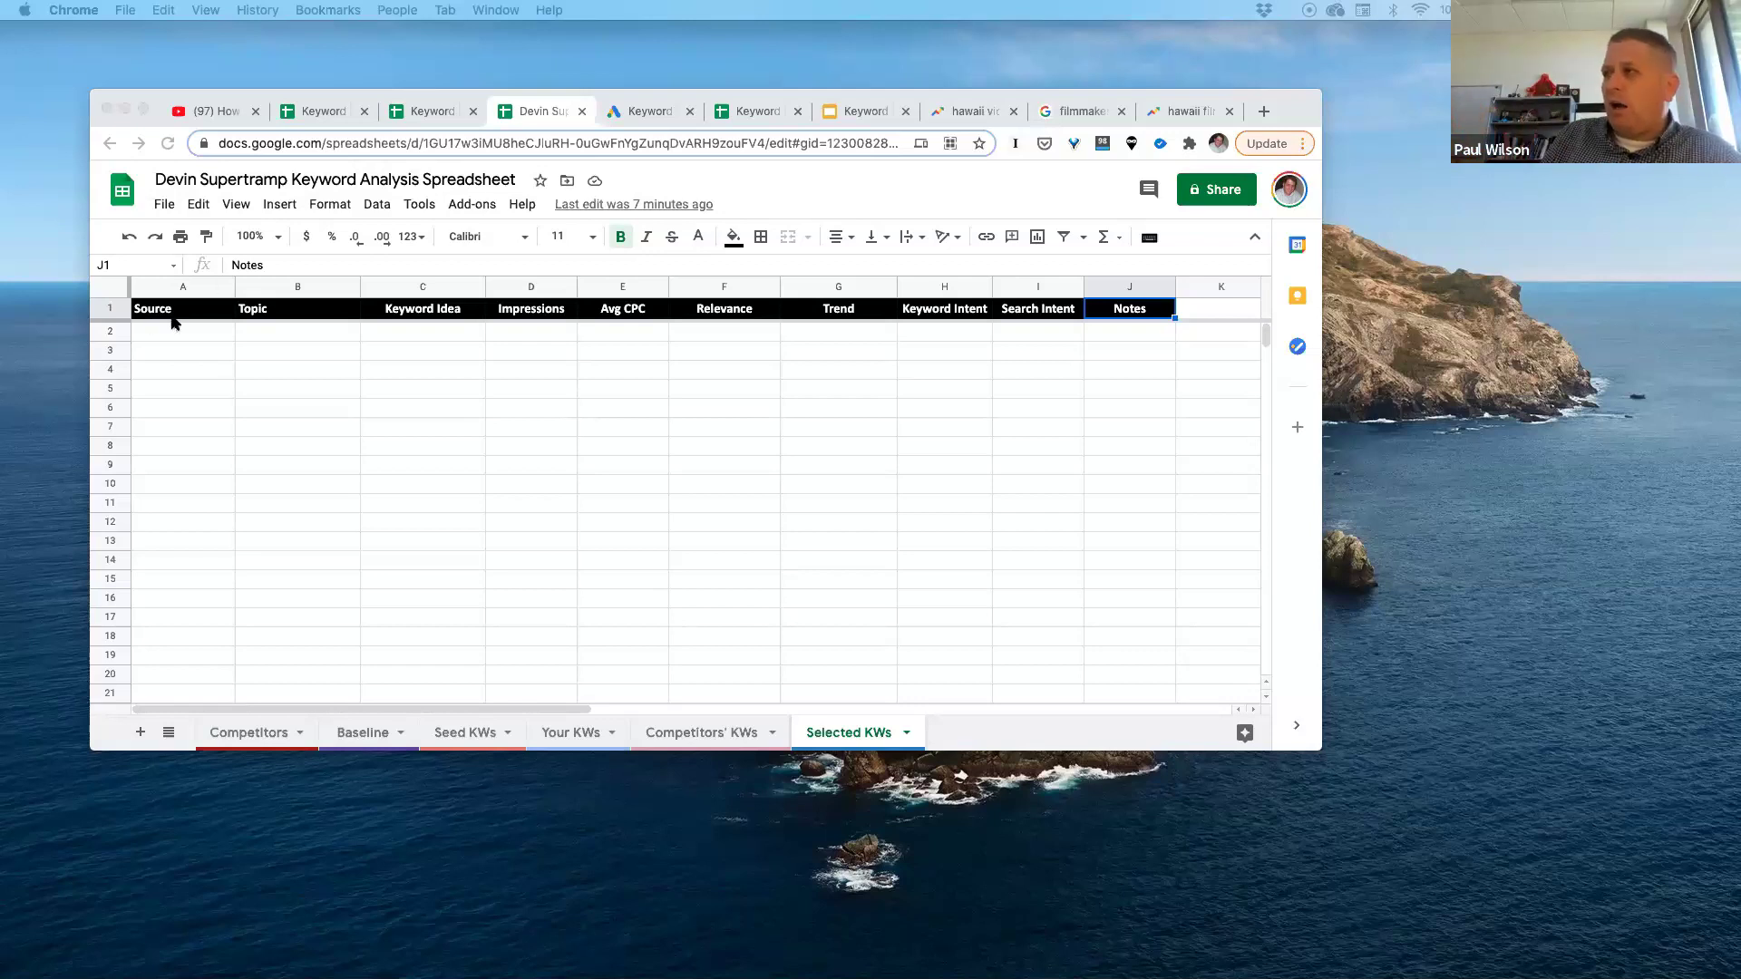
left_click(308, 312)
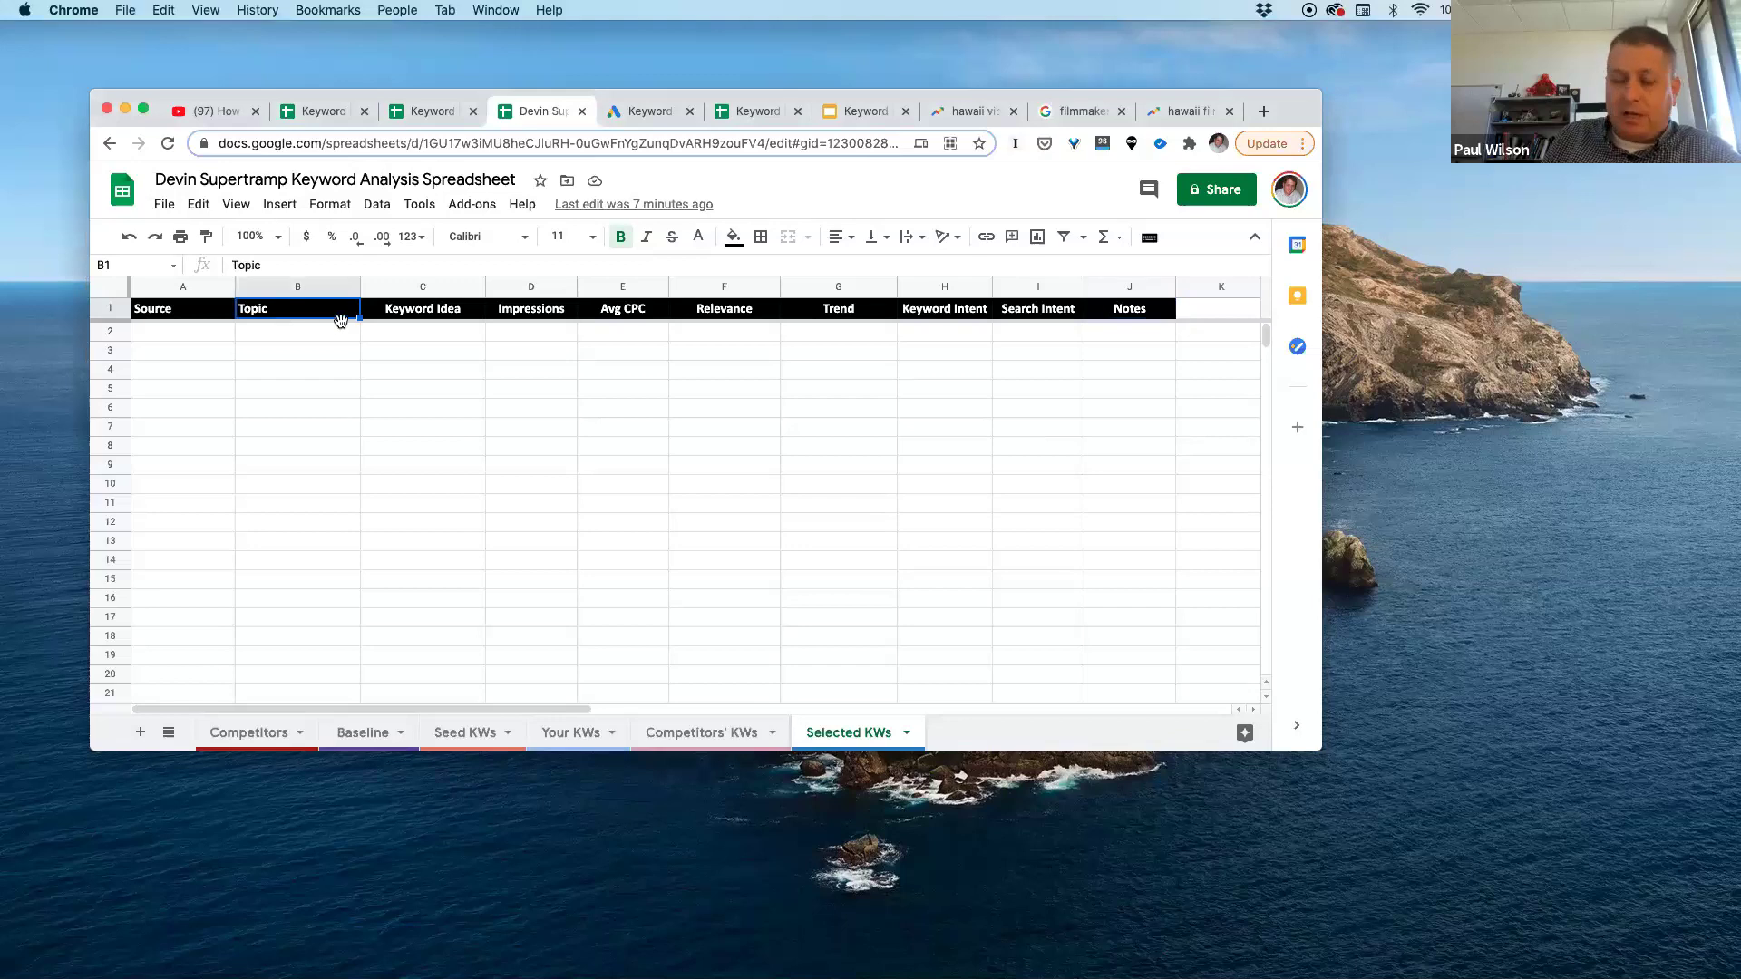
left_click(541, 312)
key("Right")
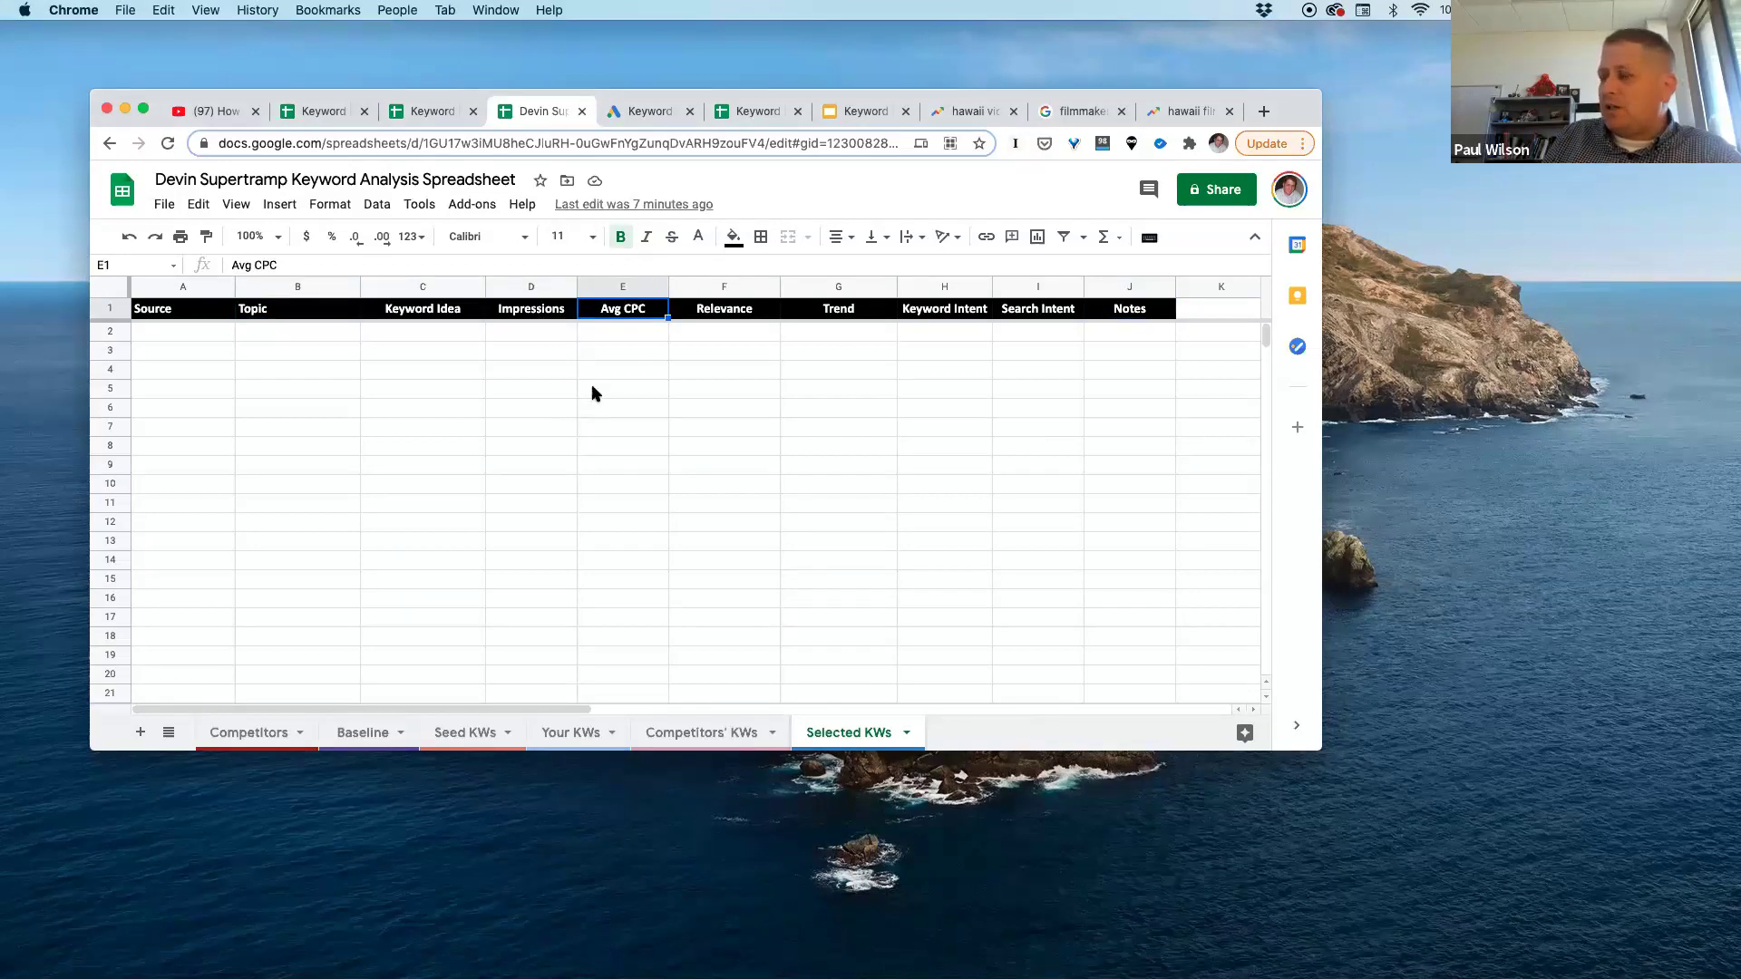
left_click(749, 315)
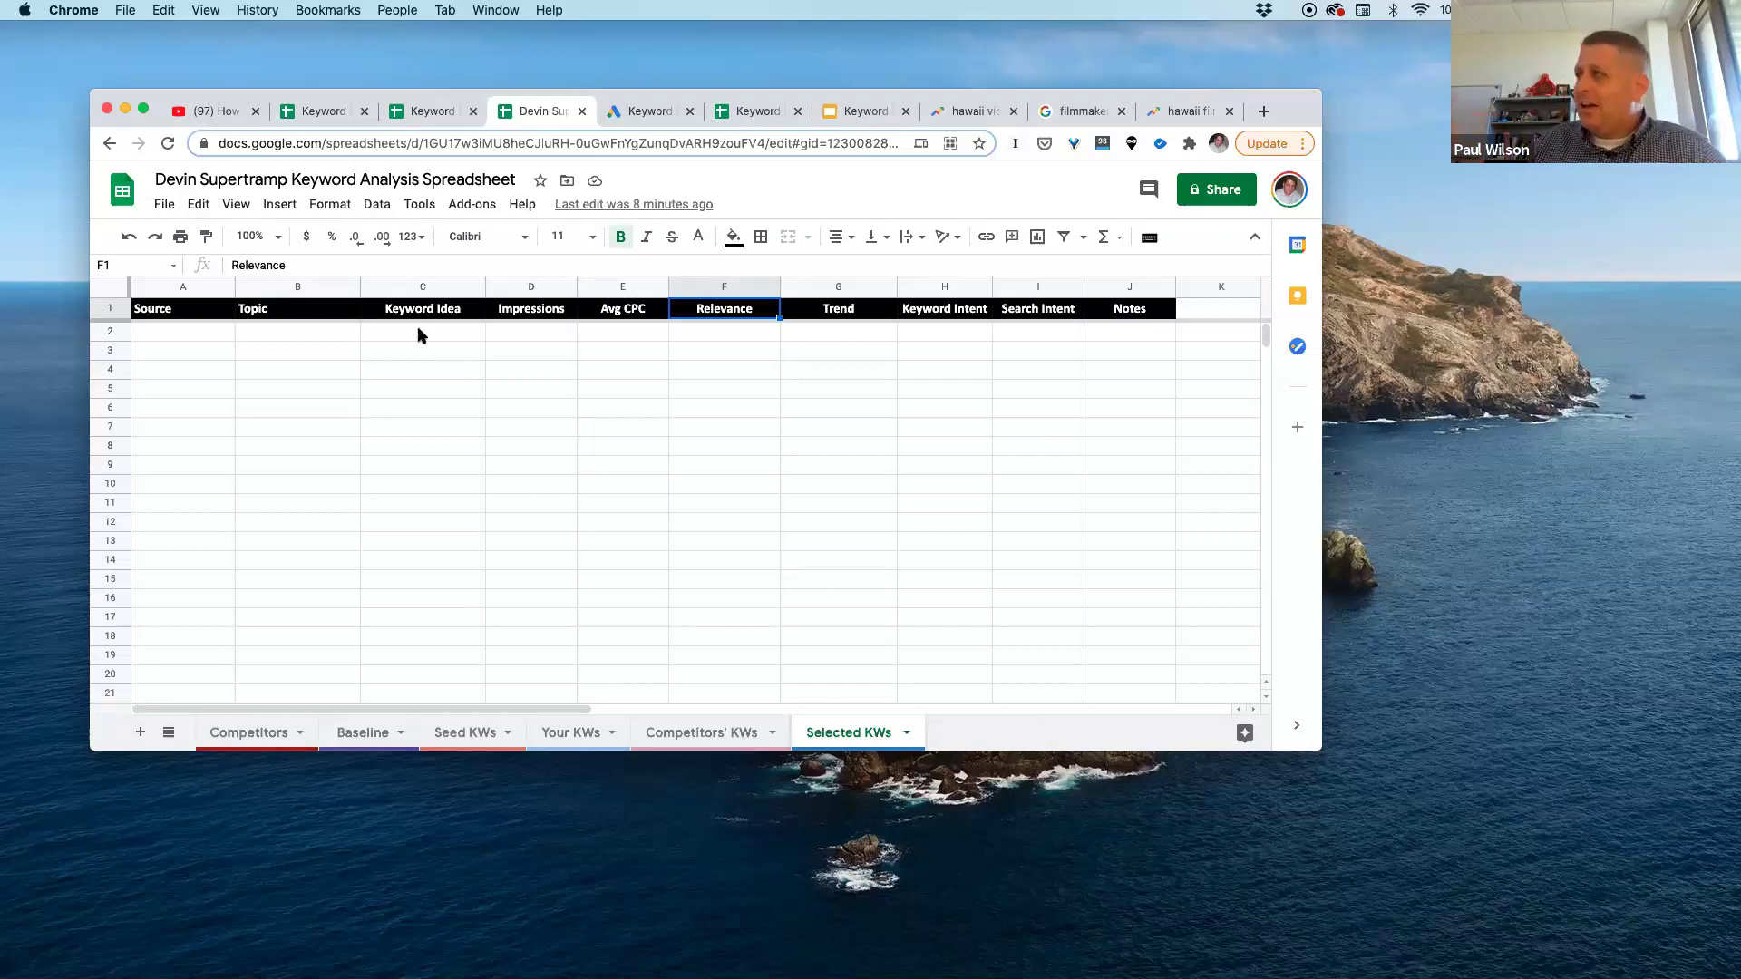
left_click(820, 333)
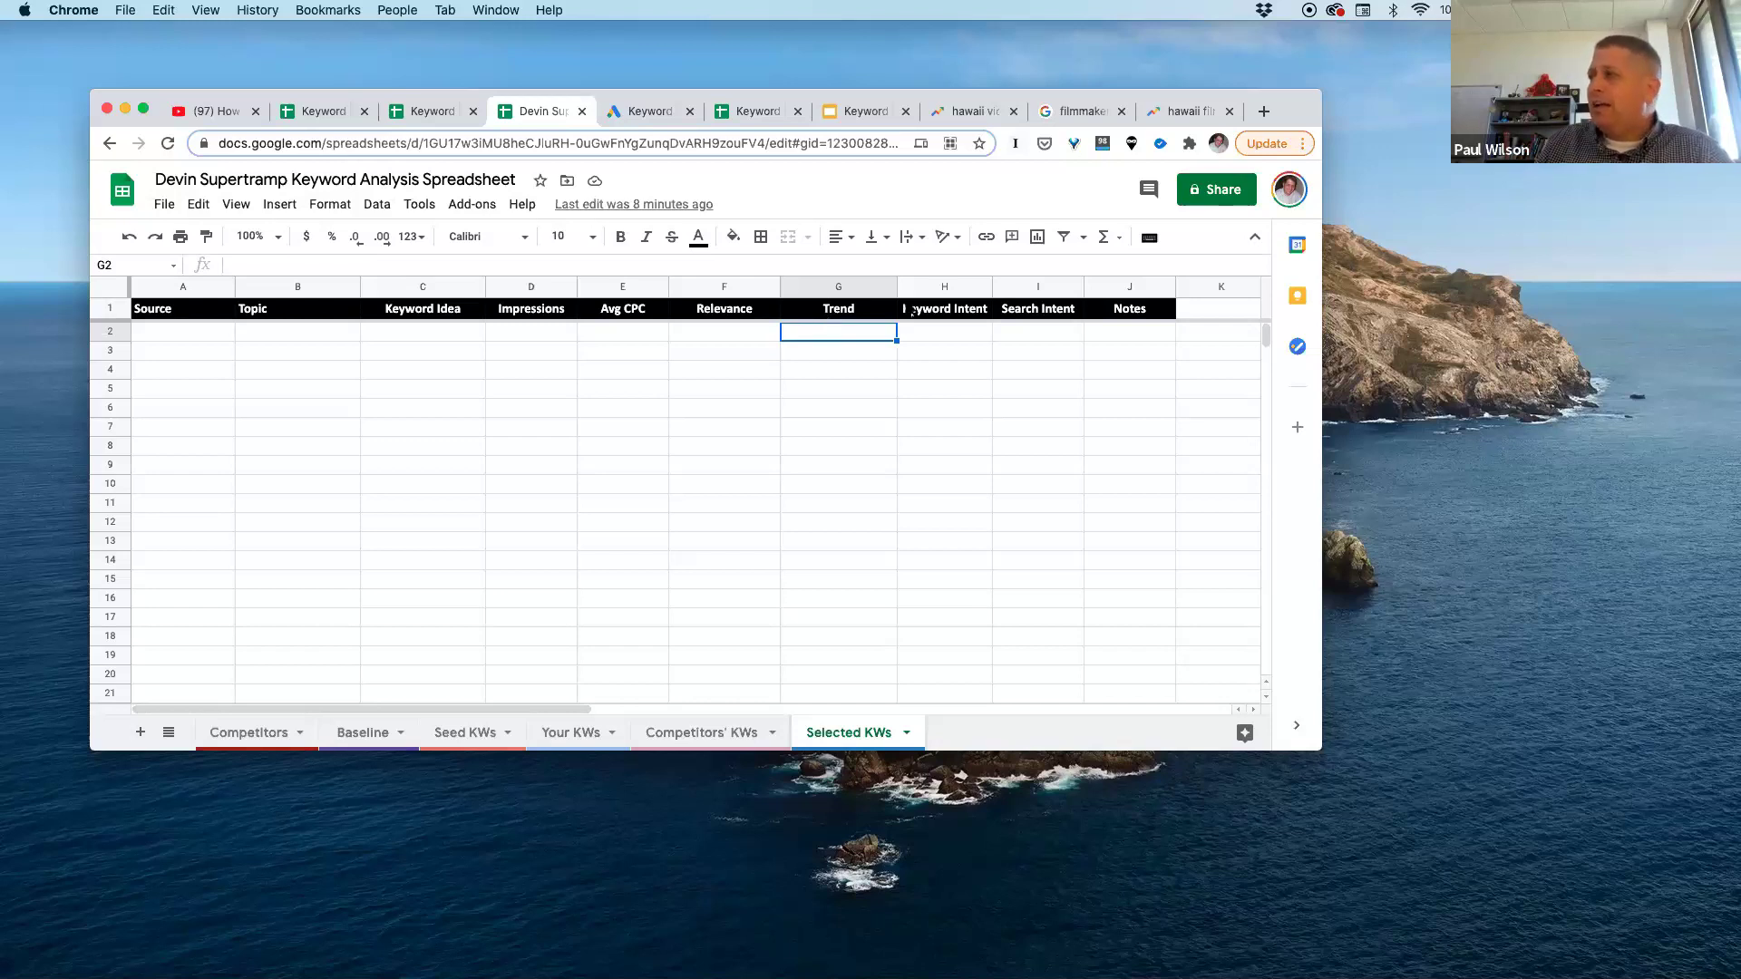
left_click(954, 330)
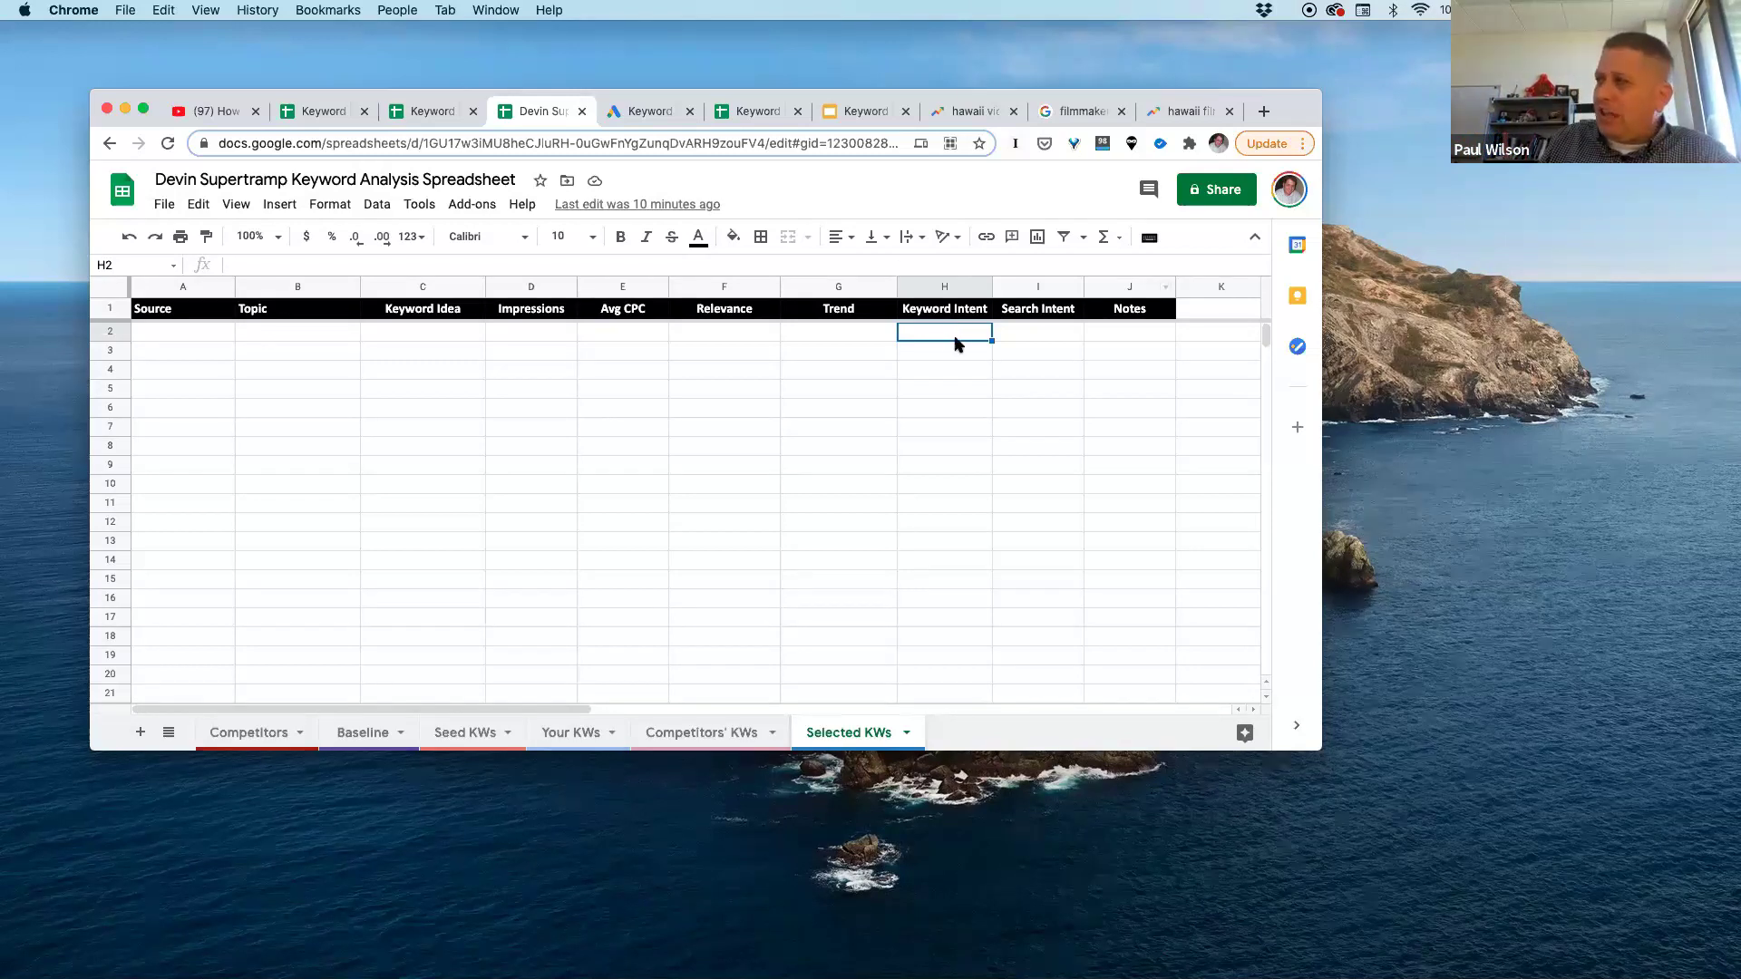
left_click(1054, 335)
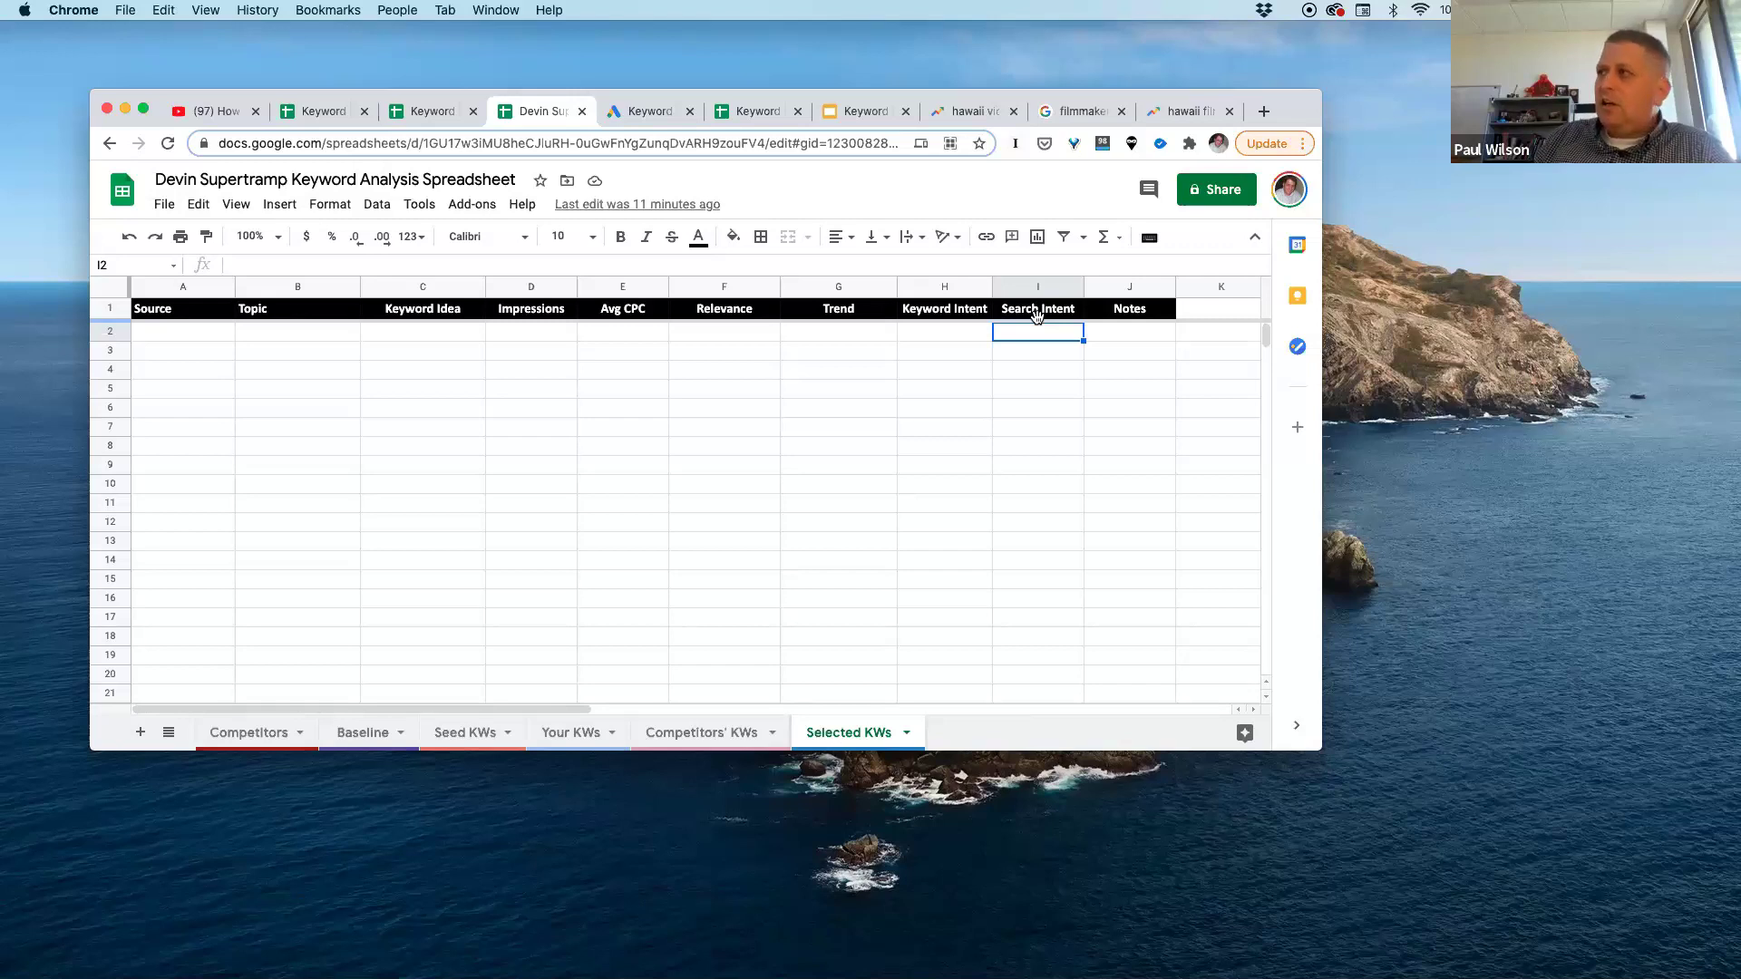
left_click(258, 337)
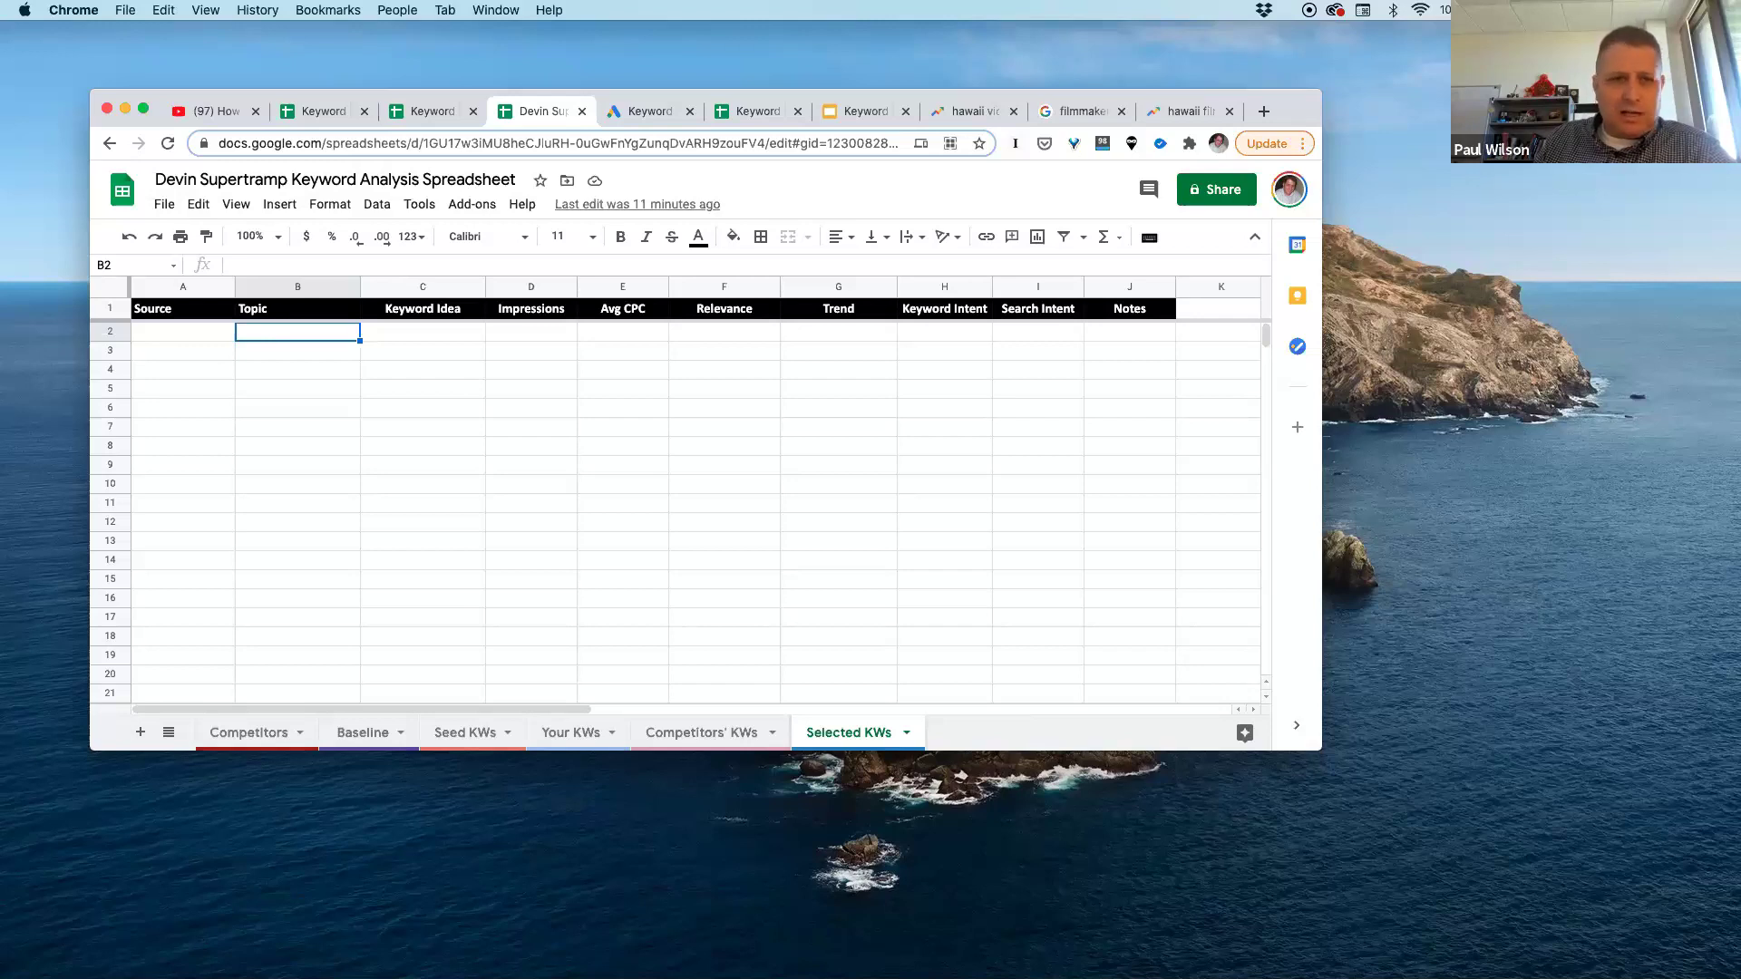
Step: Switch to the Keyword Analysis Instructions (Week 7) presentation in Google Slides and read its slides up to slide 12 on the Notes column
left_click(848, 111)
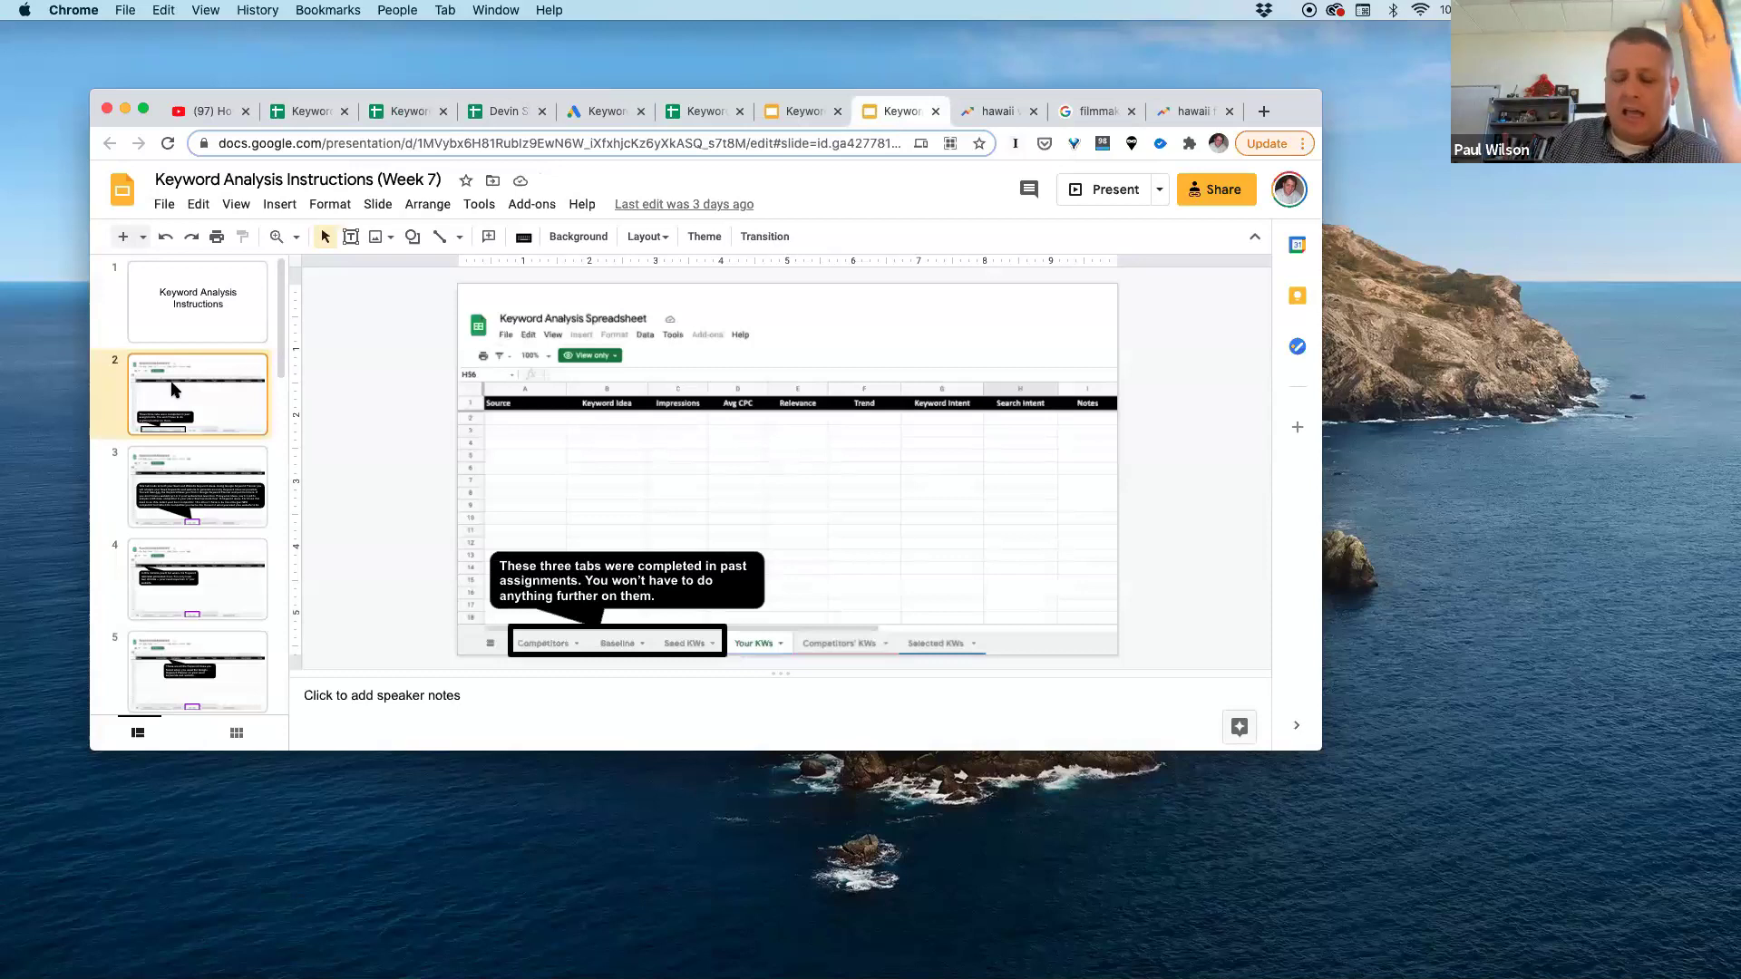
key("Down")
key("Down")
key("Down")
key("Down")
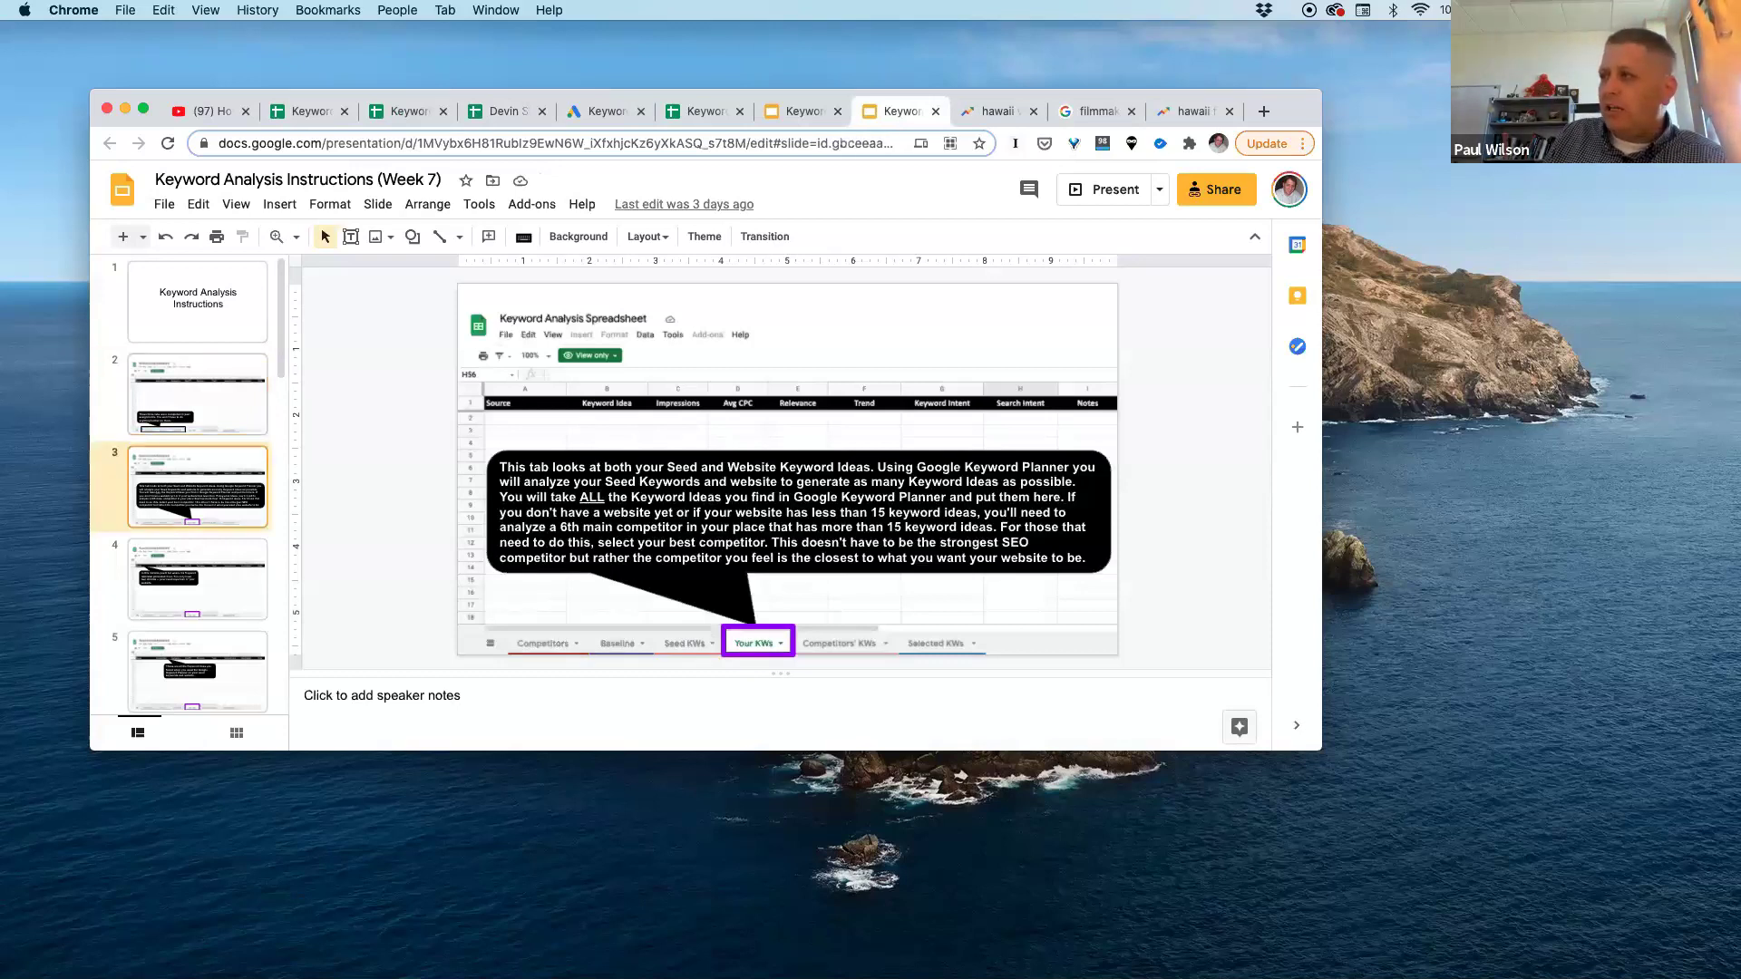
key("Down")
key("Down")
key("Down")
key("Down")
key("Down")
key("Down")
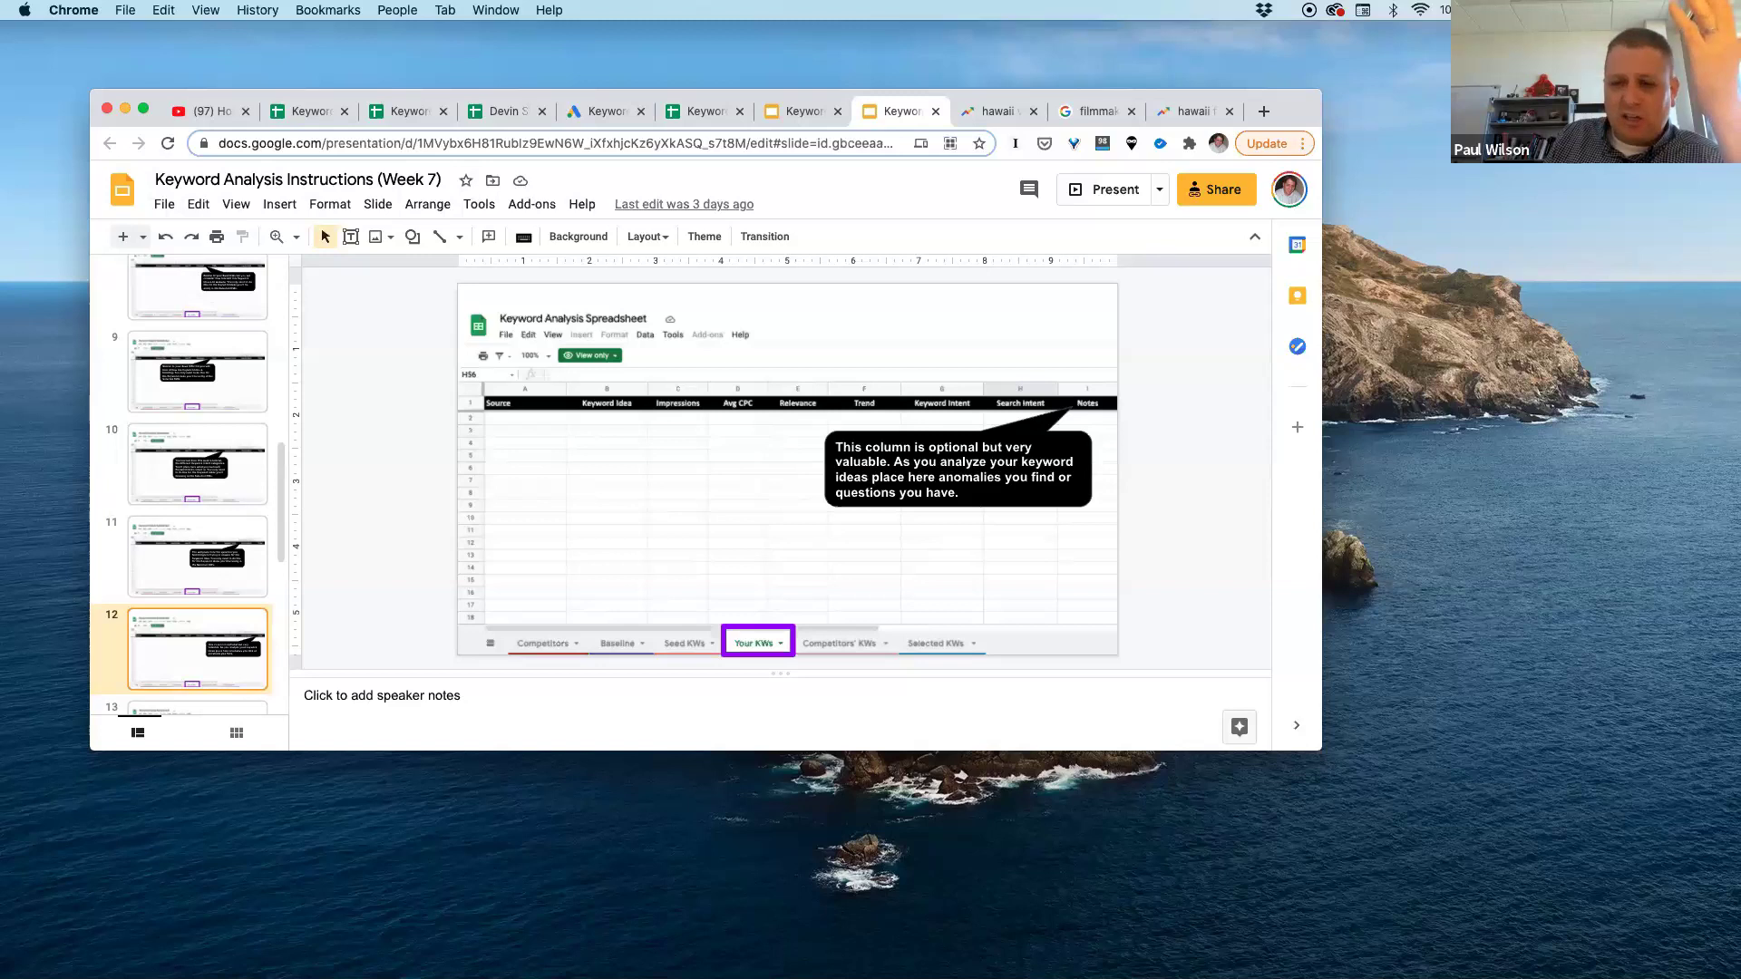
Step: Read the remaining instruction slides on the Competitors' KWs and Selected KWs sheets, through slide 18 with example topics and keyword ideas
key("Down")
key("Down")
key("Down")
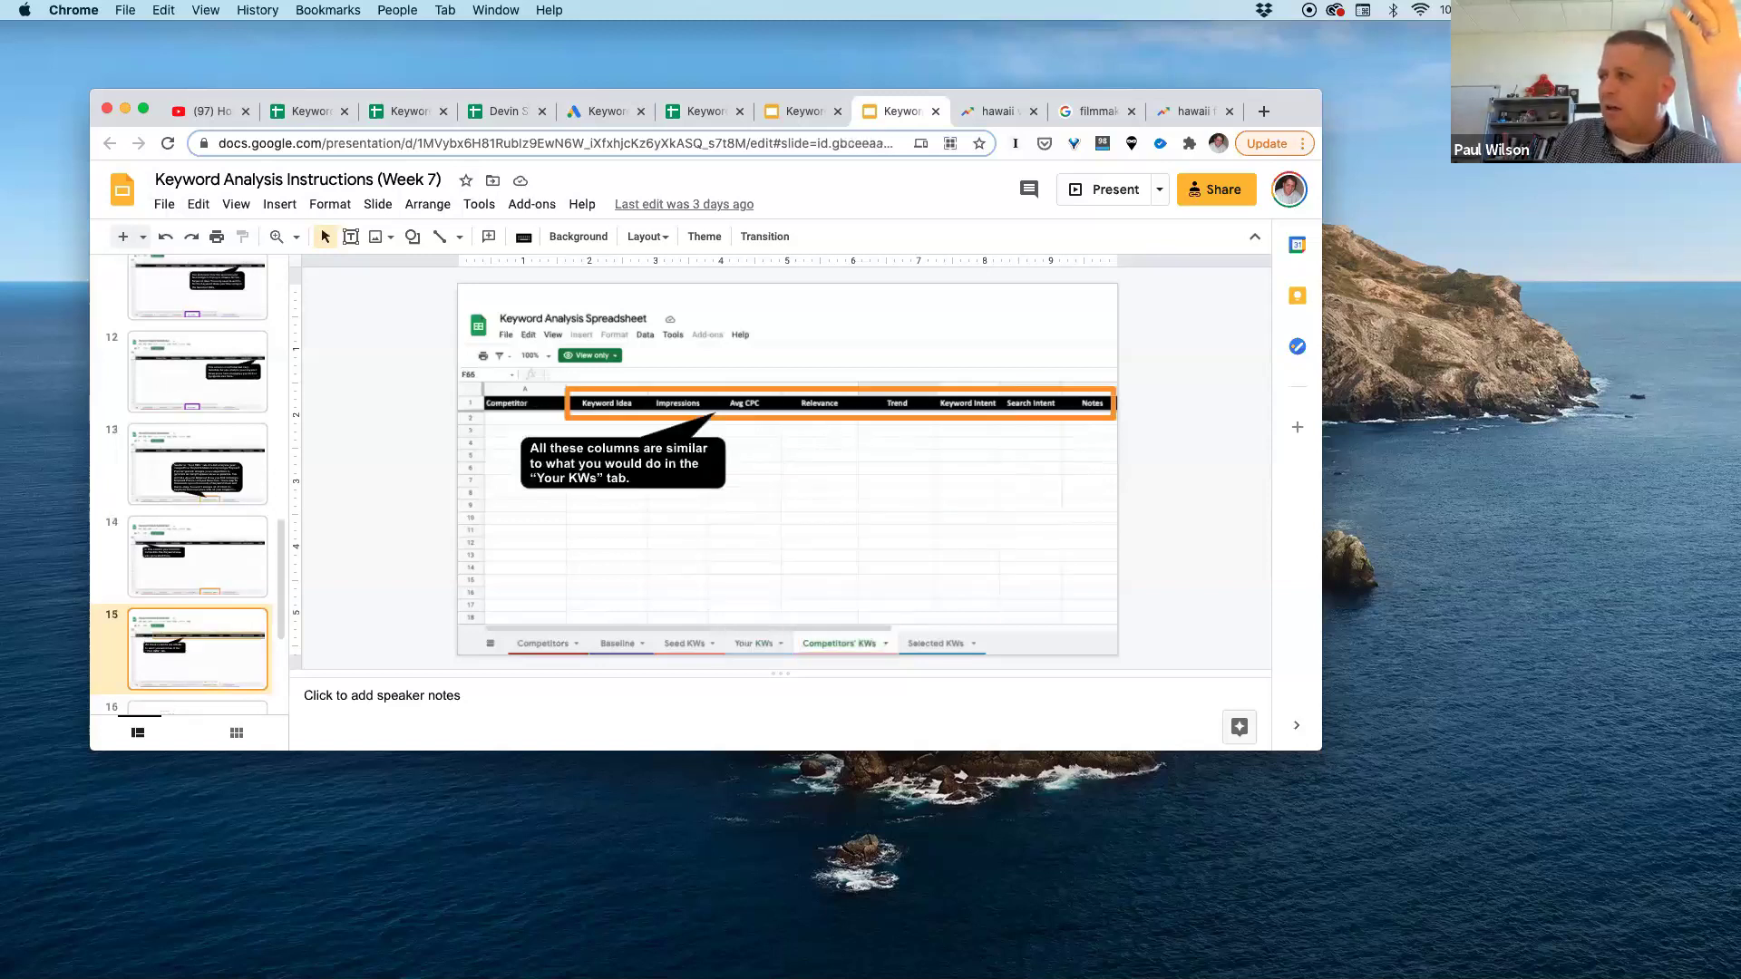
key("Down")
key("Down")
key("Down")
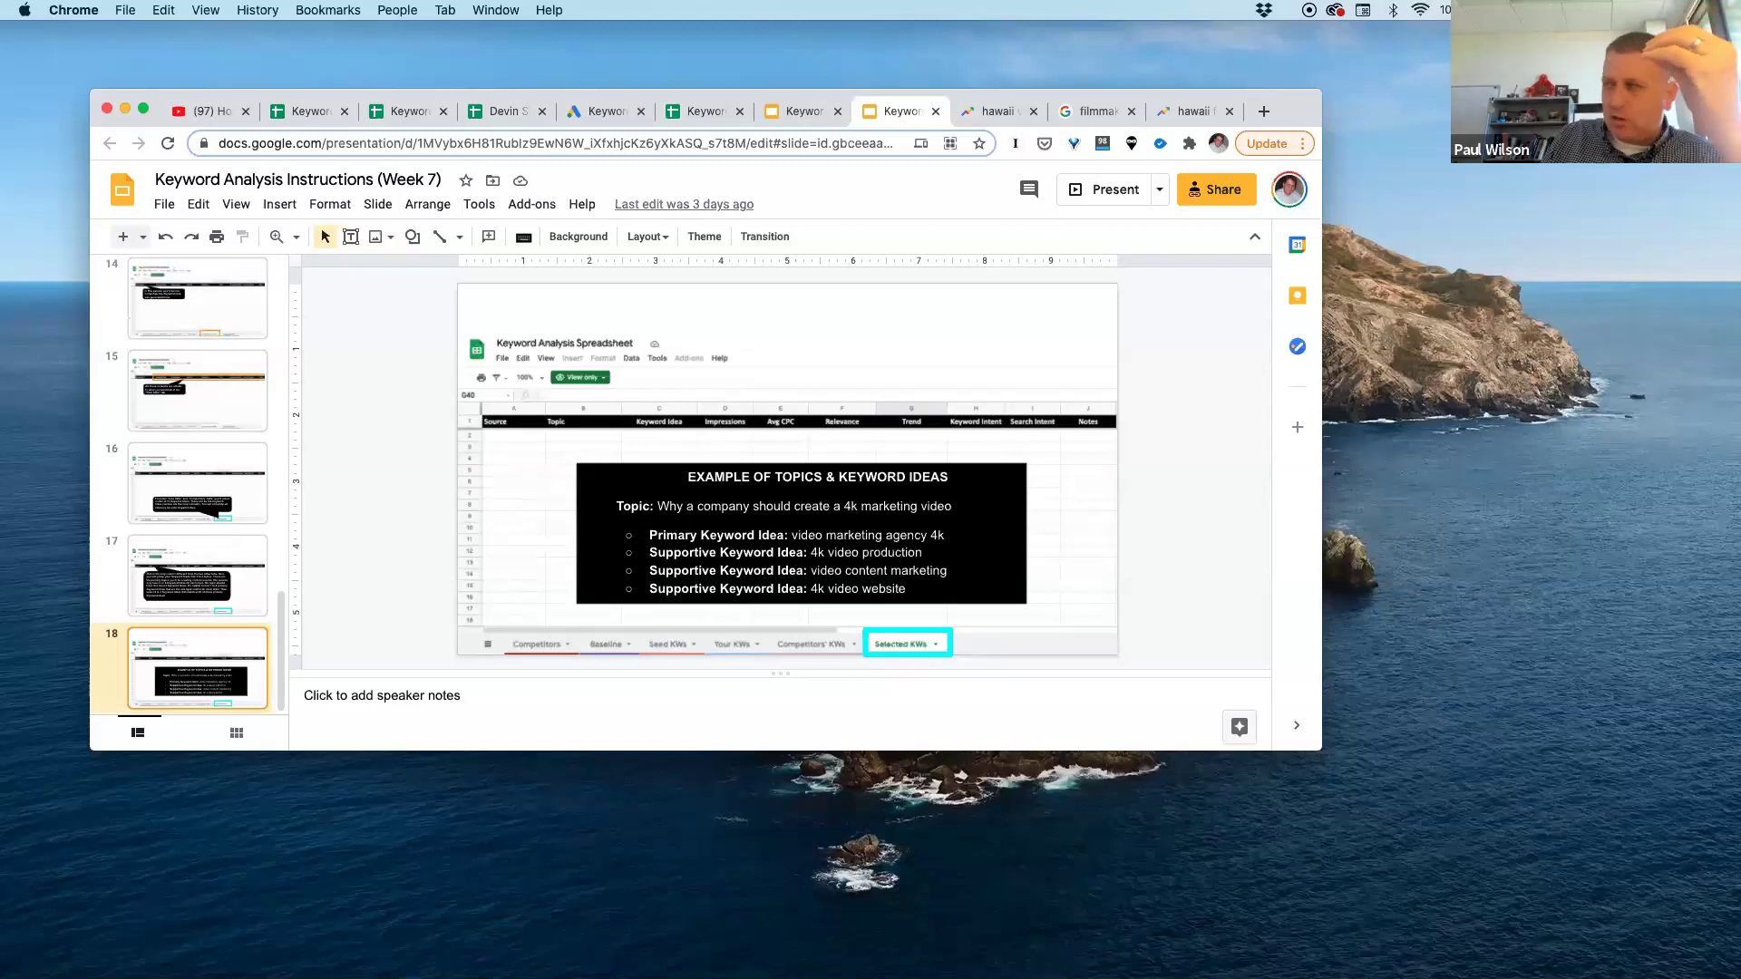
Step: Revisit the Keyword Forecasts and Selected KWs spreadsheets, and switch to the YouTube video on Google Keyword Planner at 0:09
left_click(701, 115)
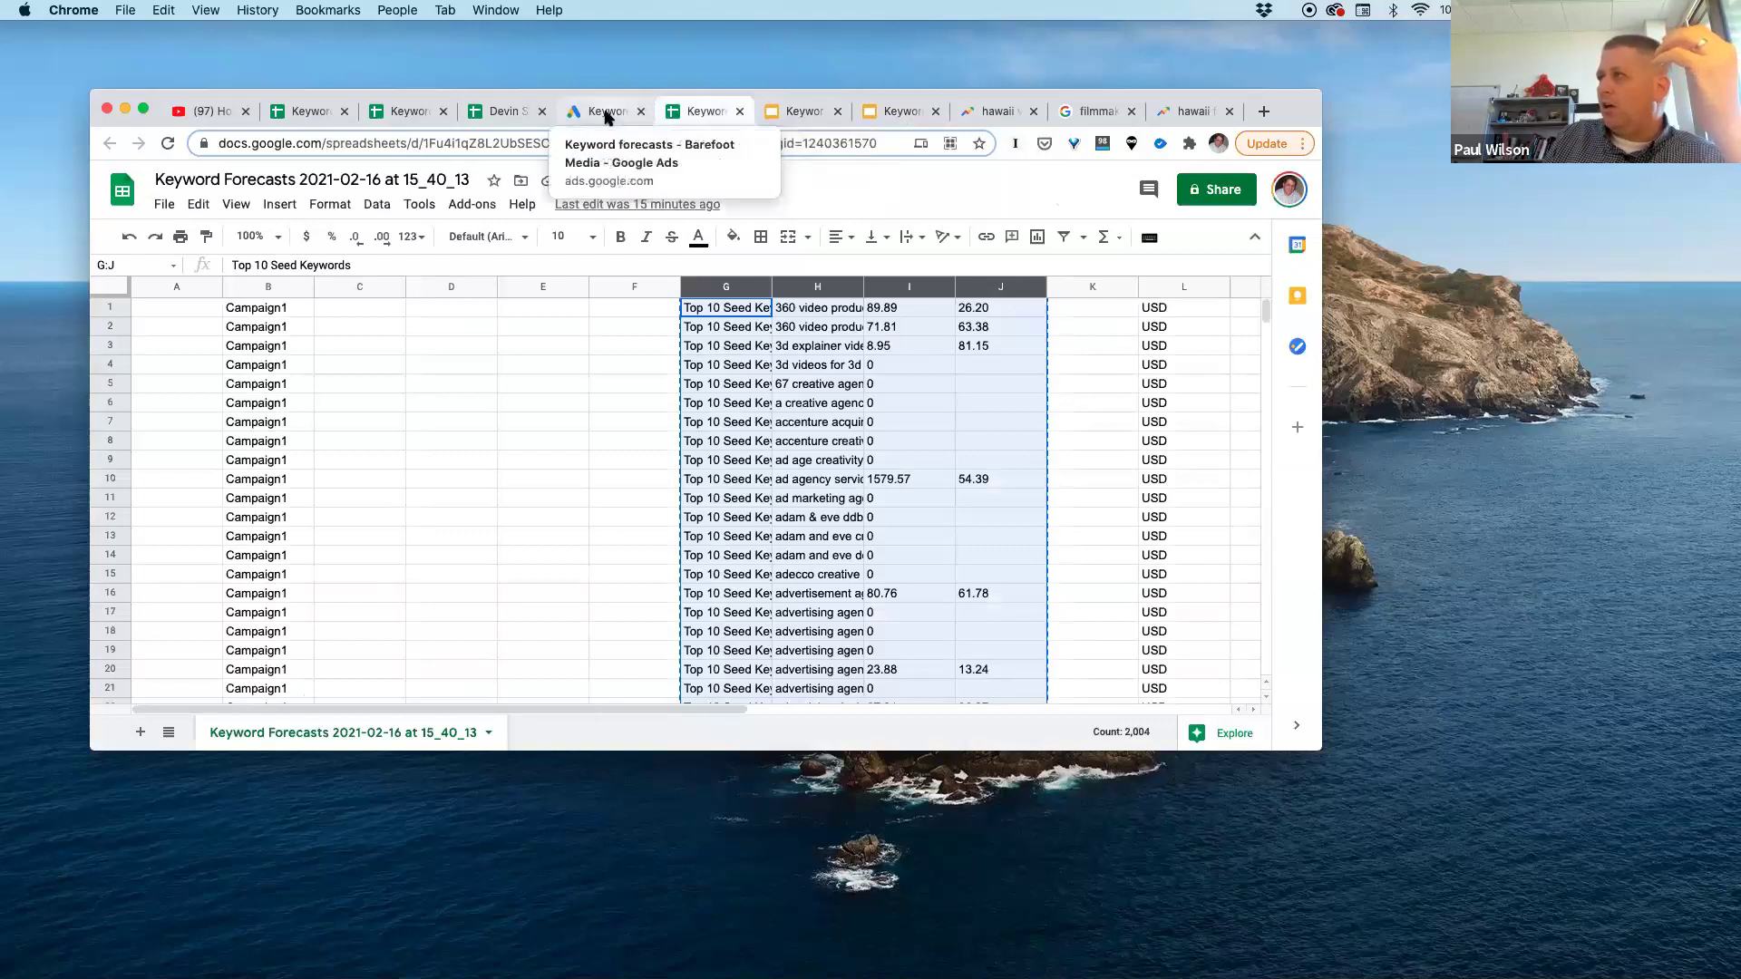
left_click(504, 112)
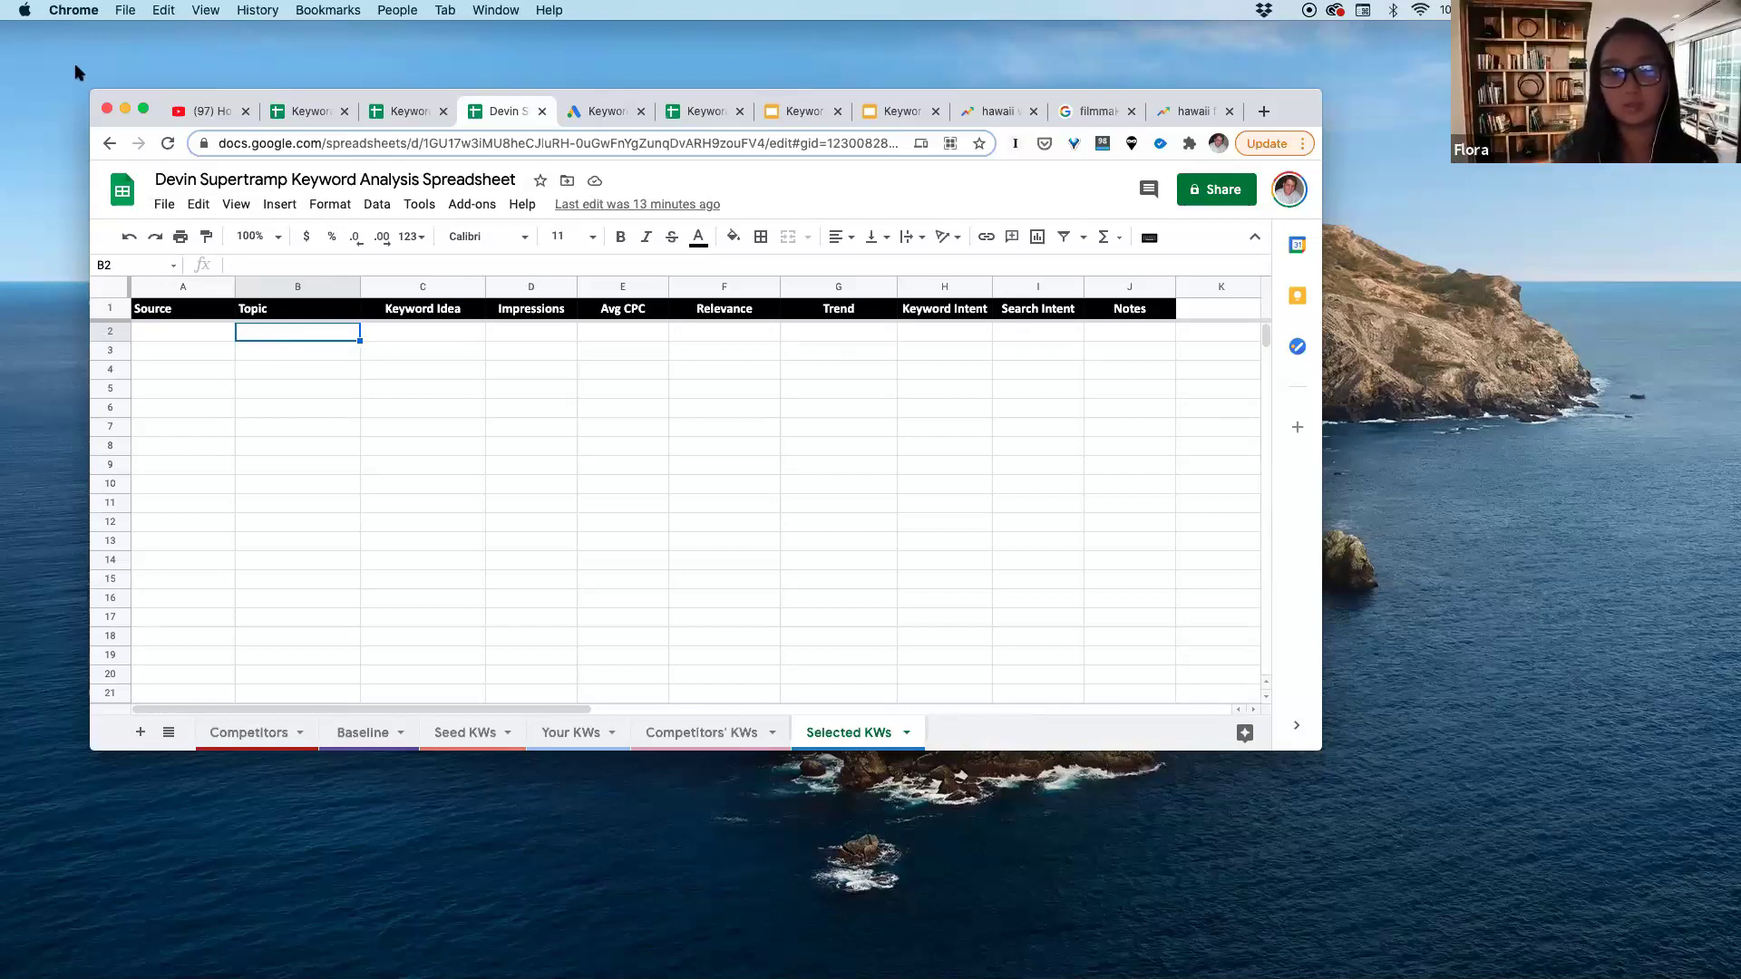
left_click(202, 112)
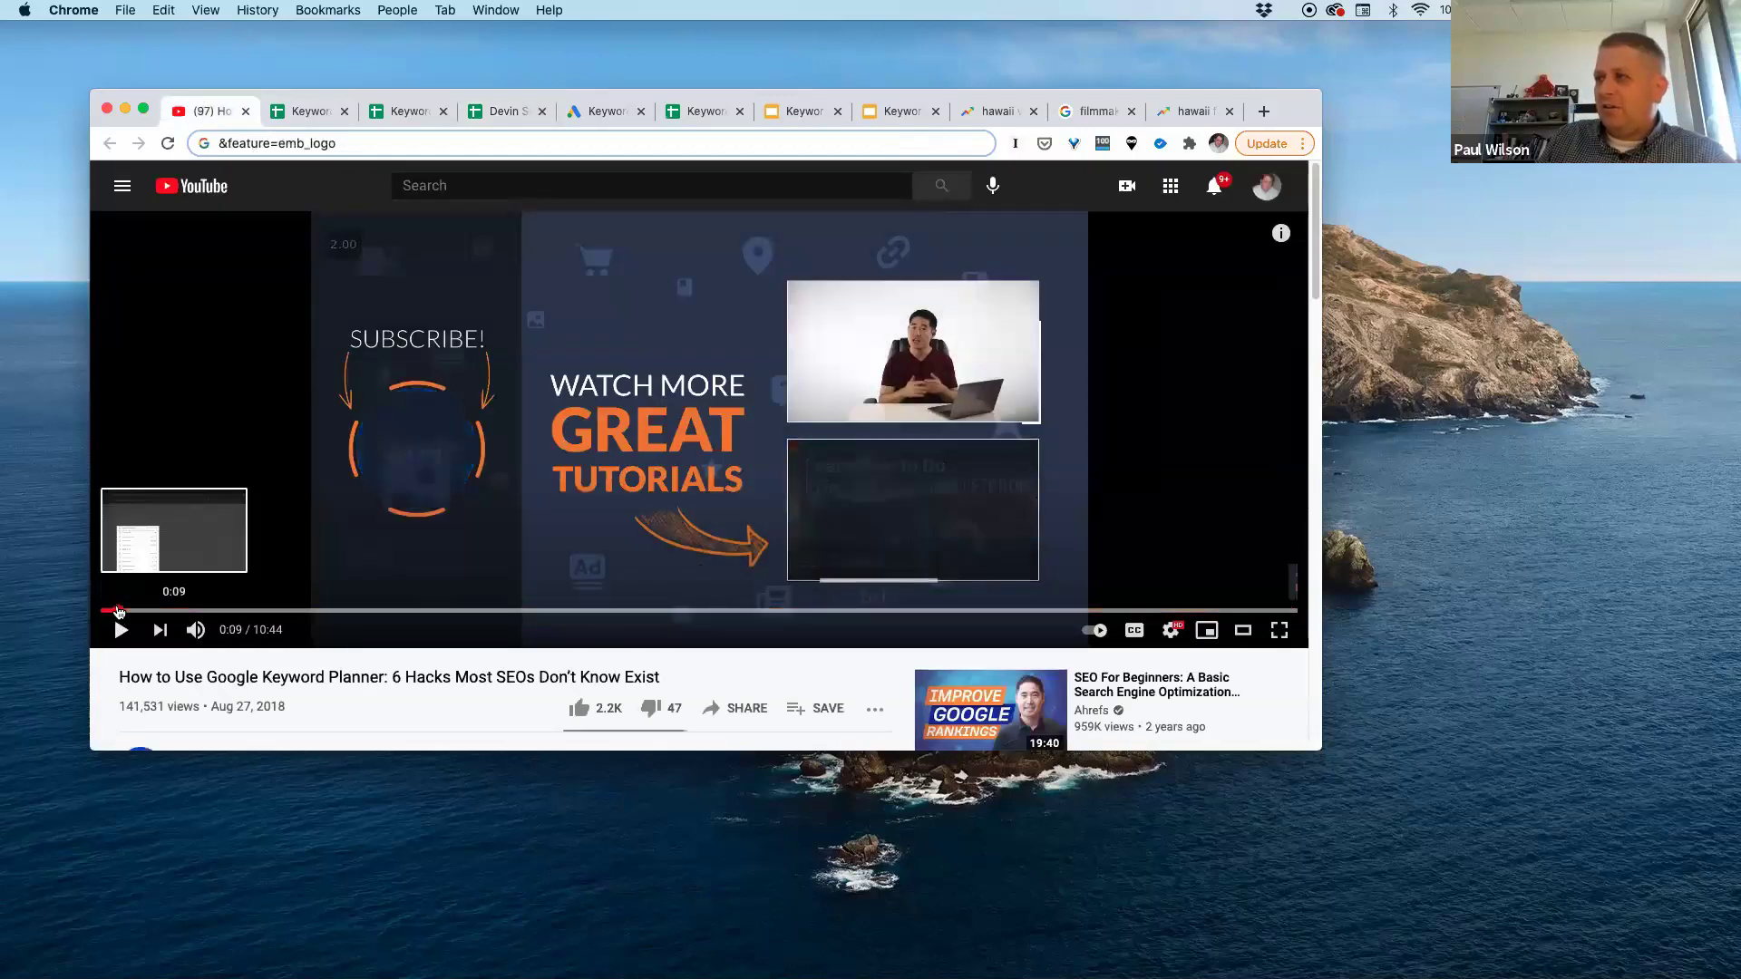
left_click(117, 612)
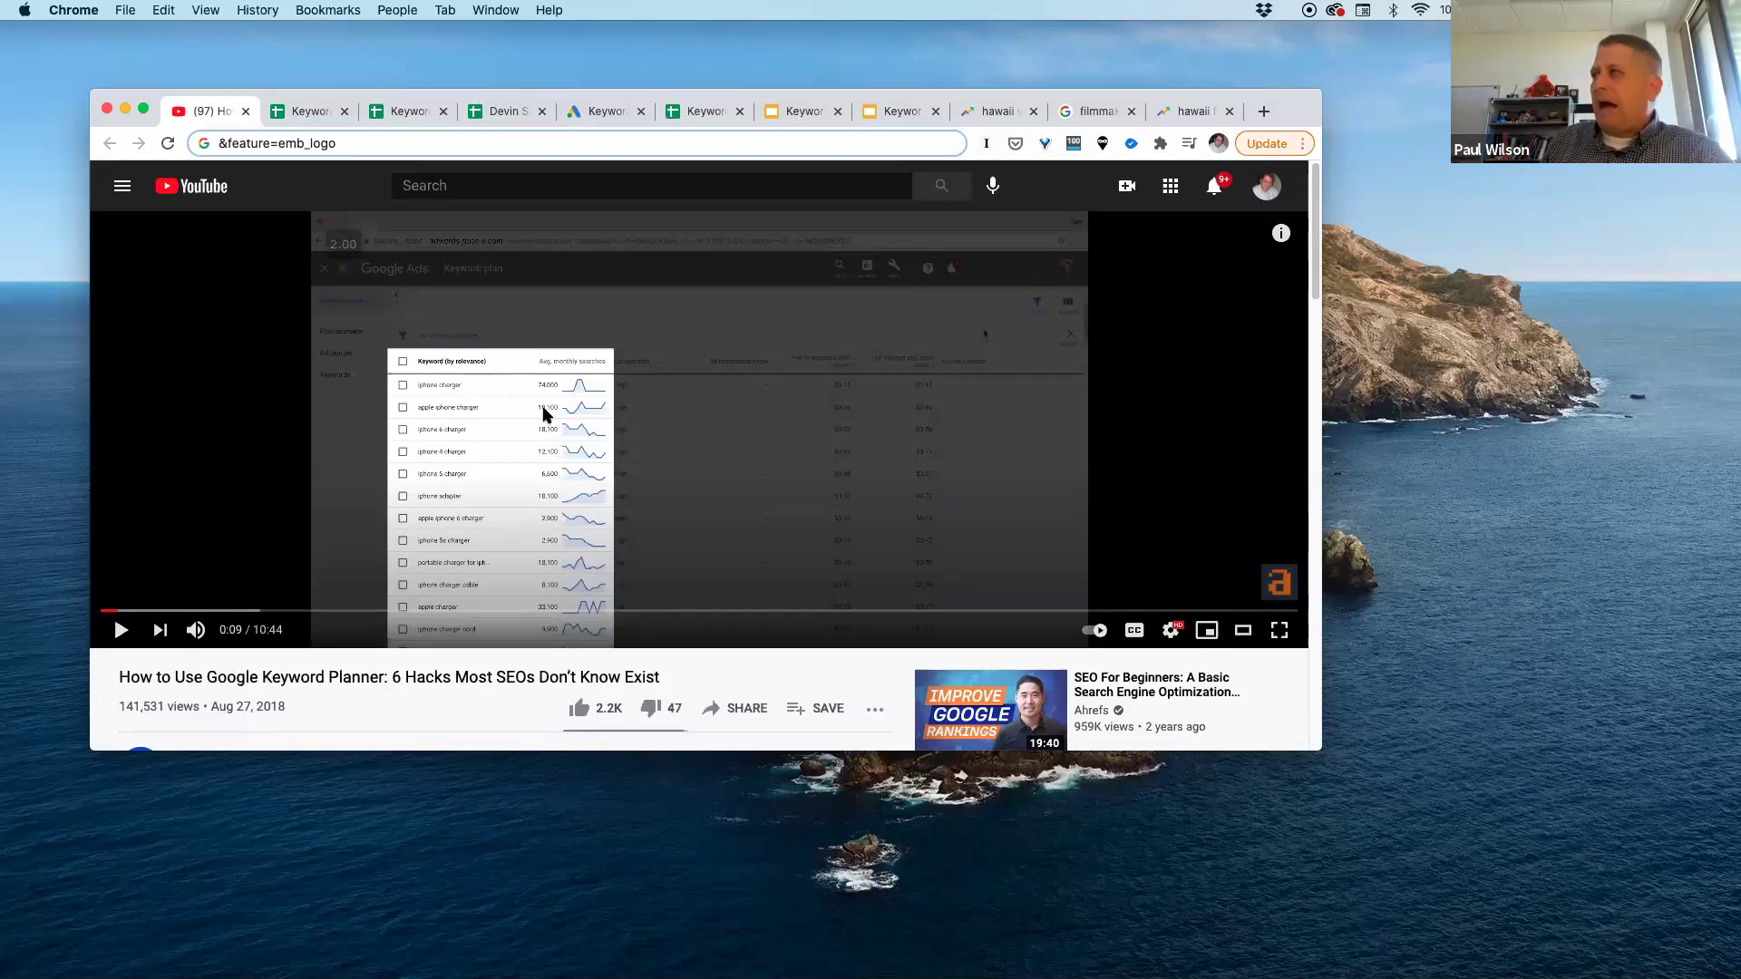
Step: Switch to the Google Ads keyword plan, add the state of Hawaii, United States to its targeted locations, and view the forecast summary
left_click(589, 111)
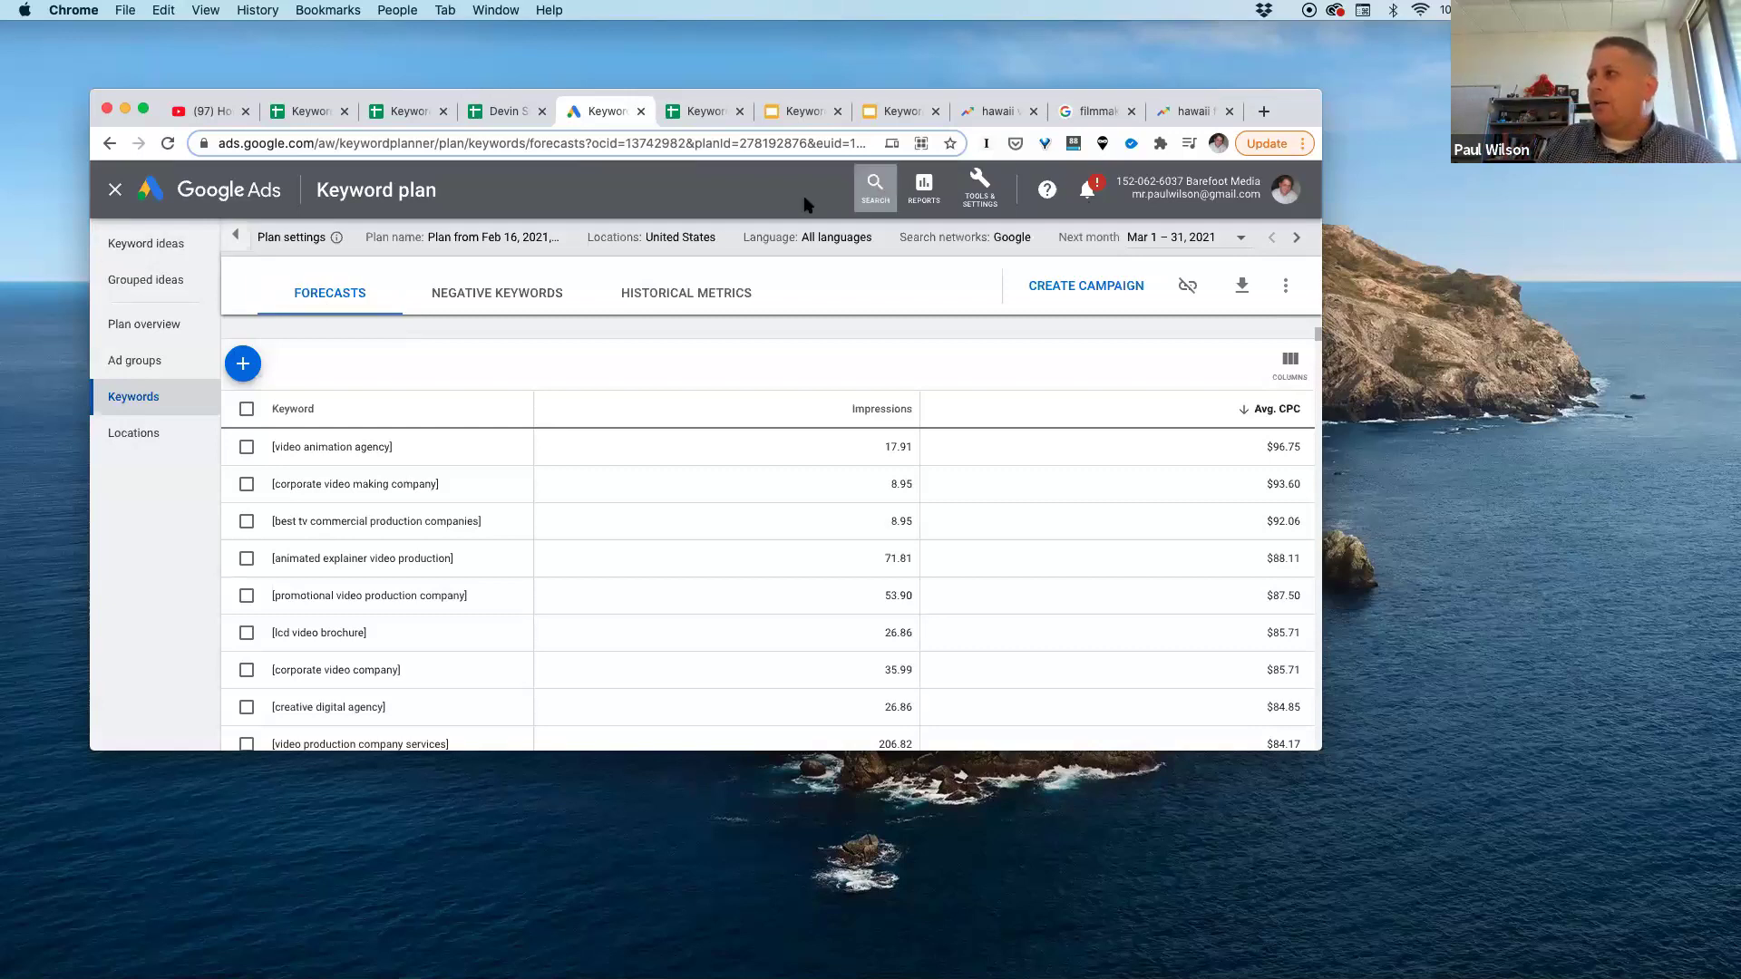
left_click(678, 240)
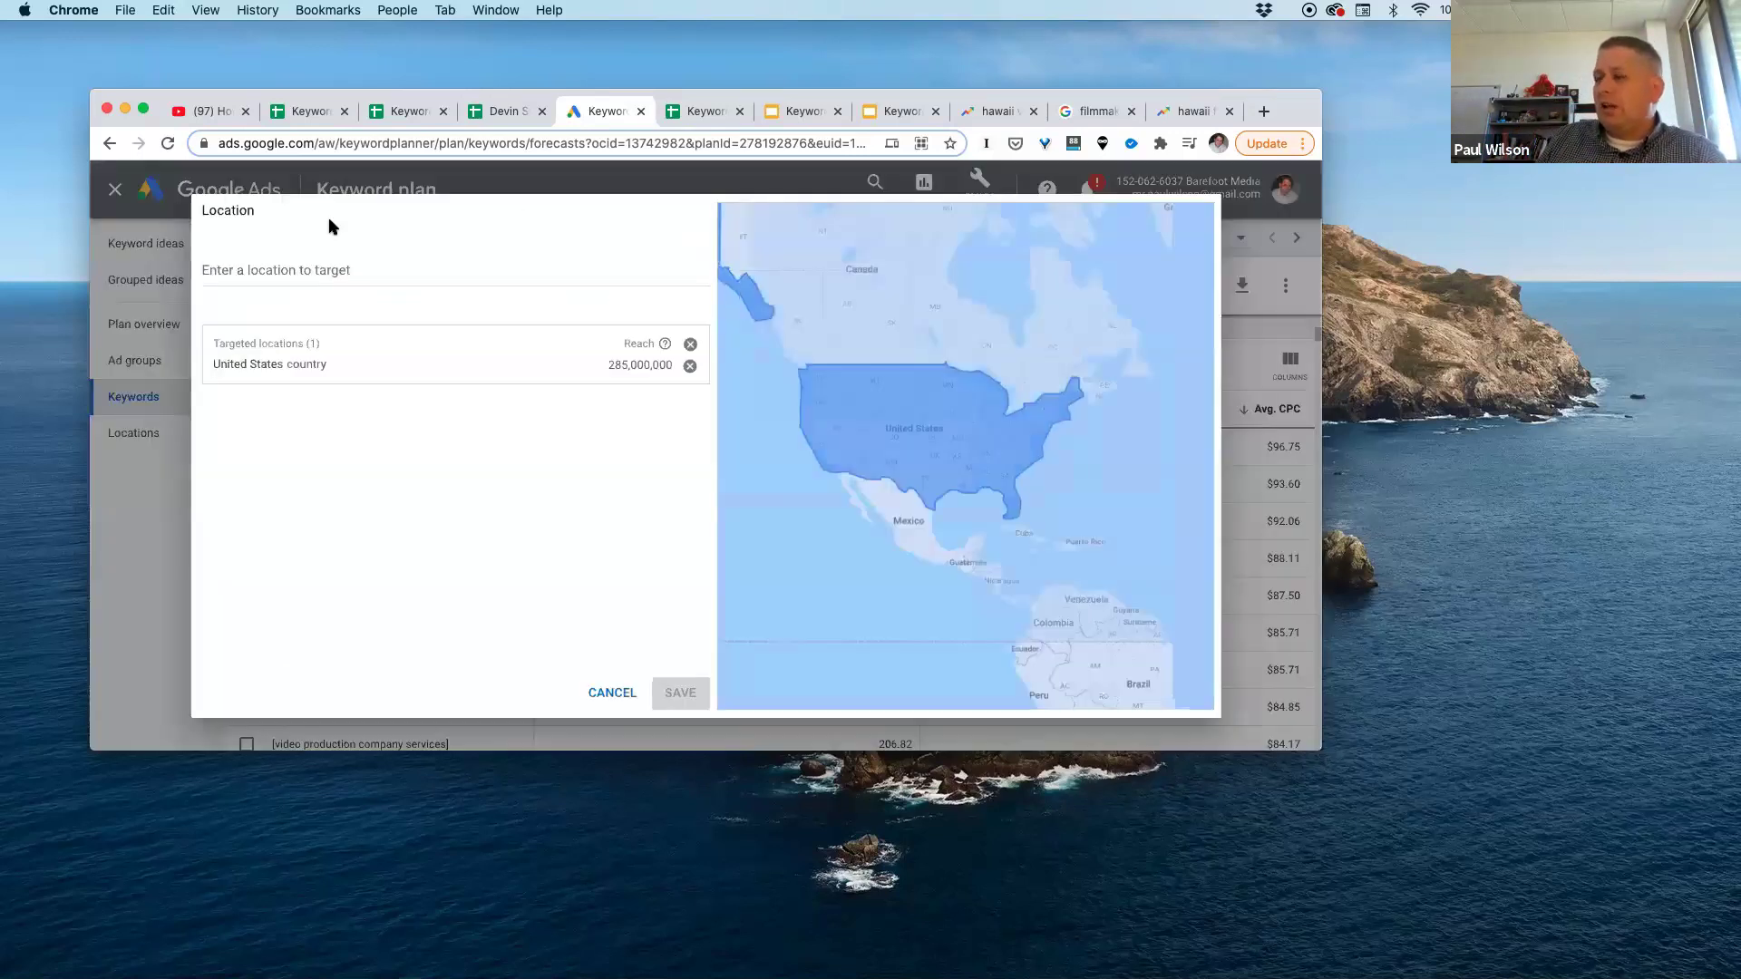
left_click(284, 277)
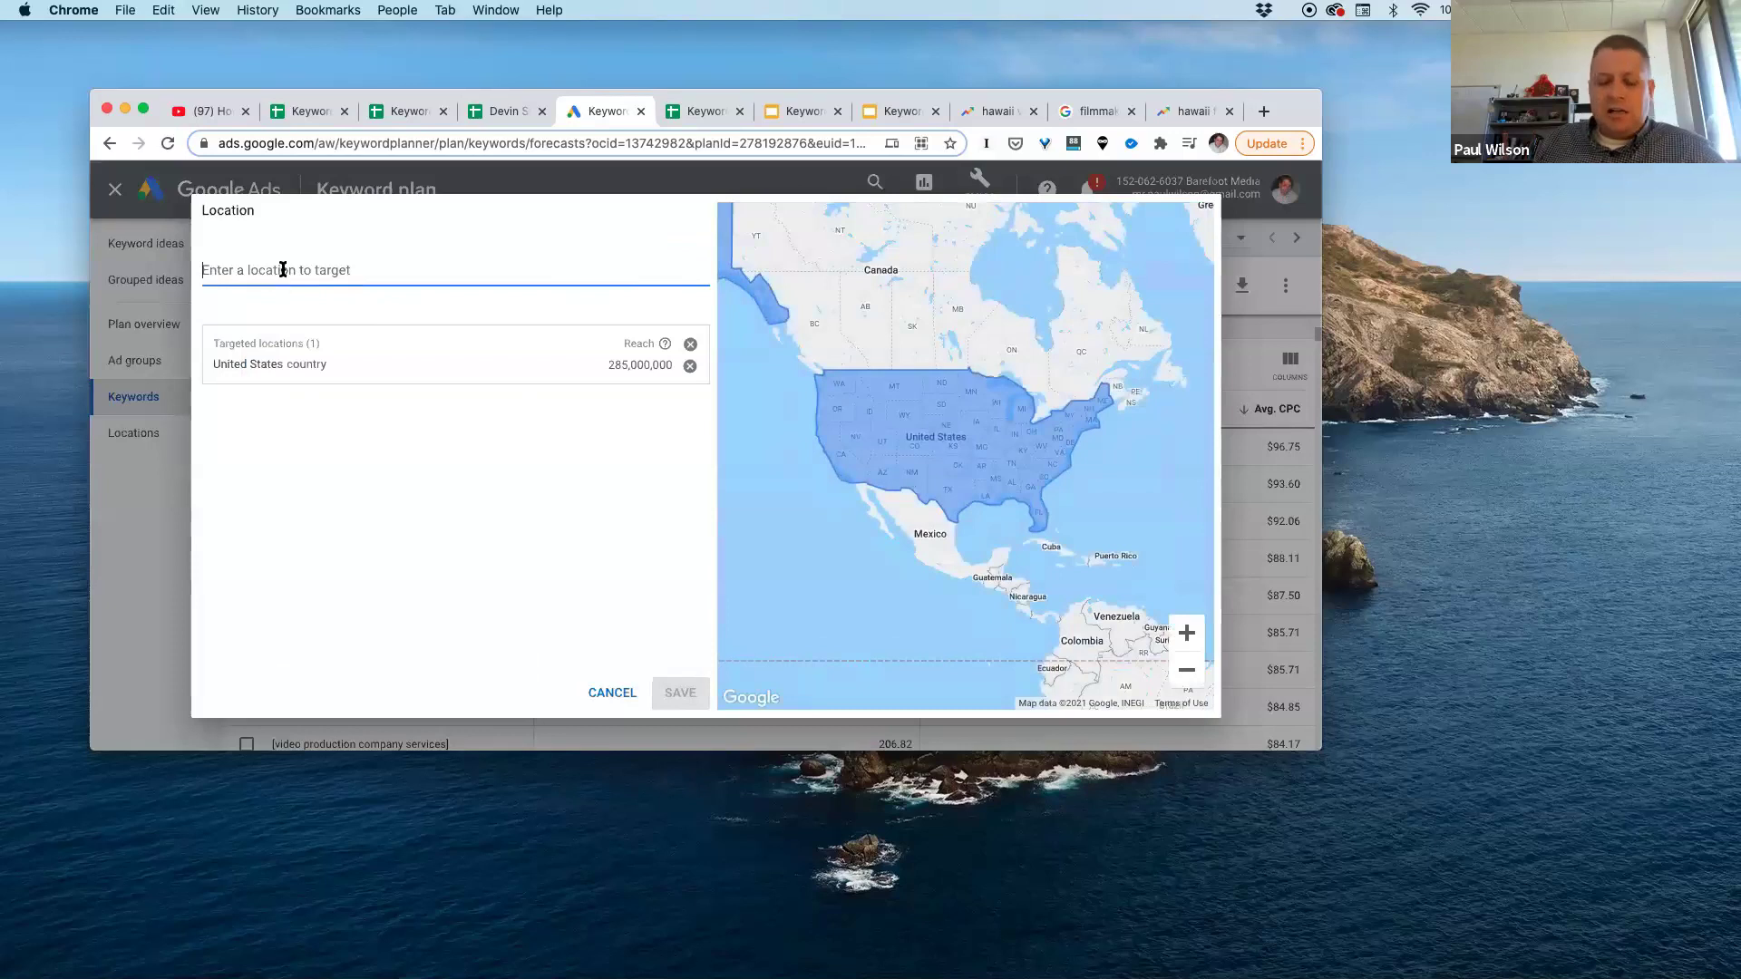
type("hawaii")
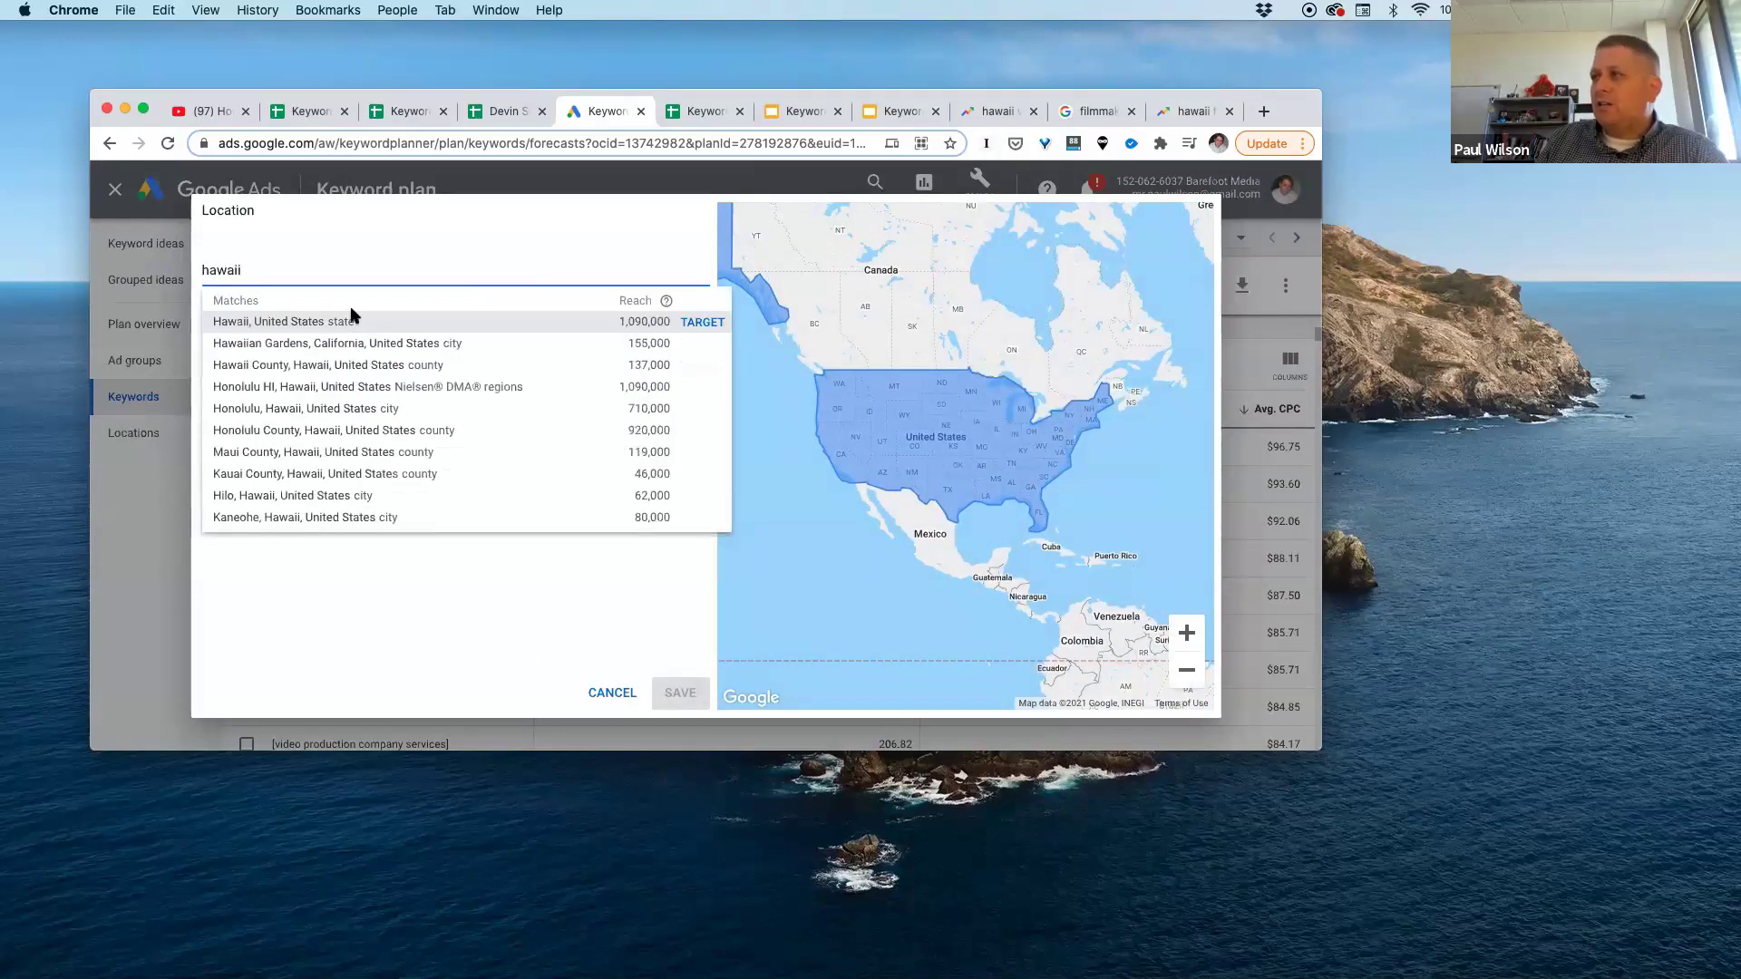
left_click(329, 327)
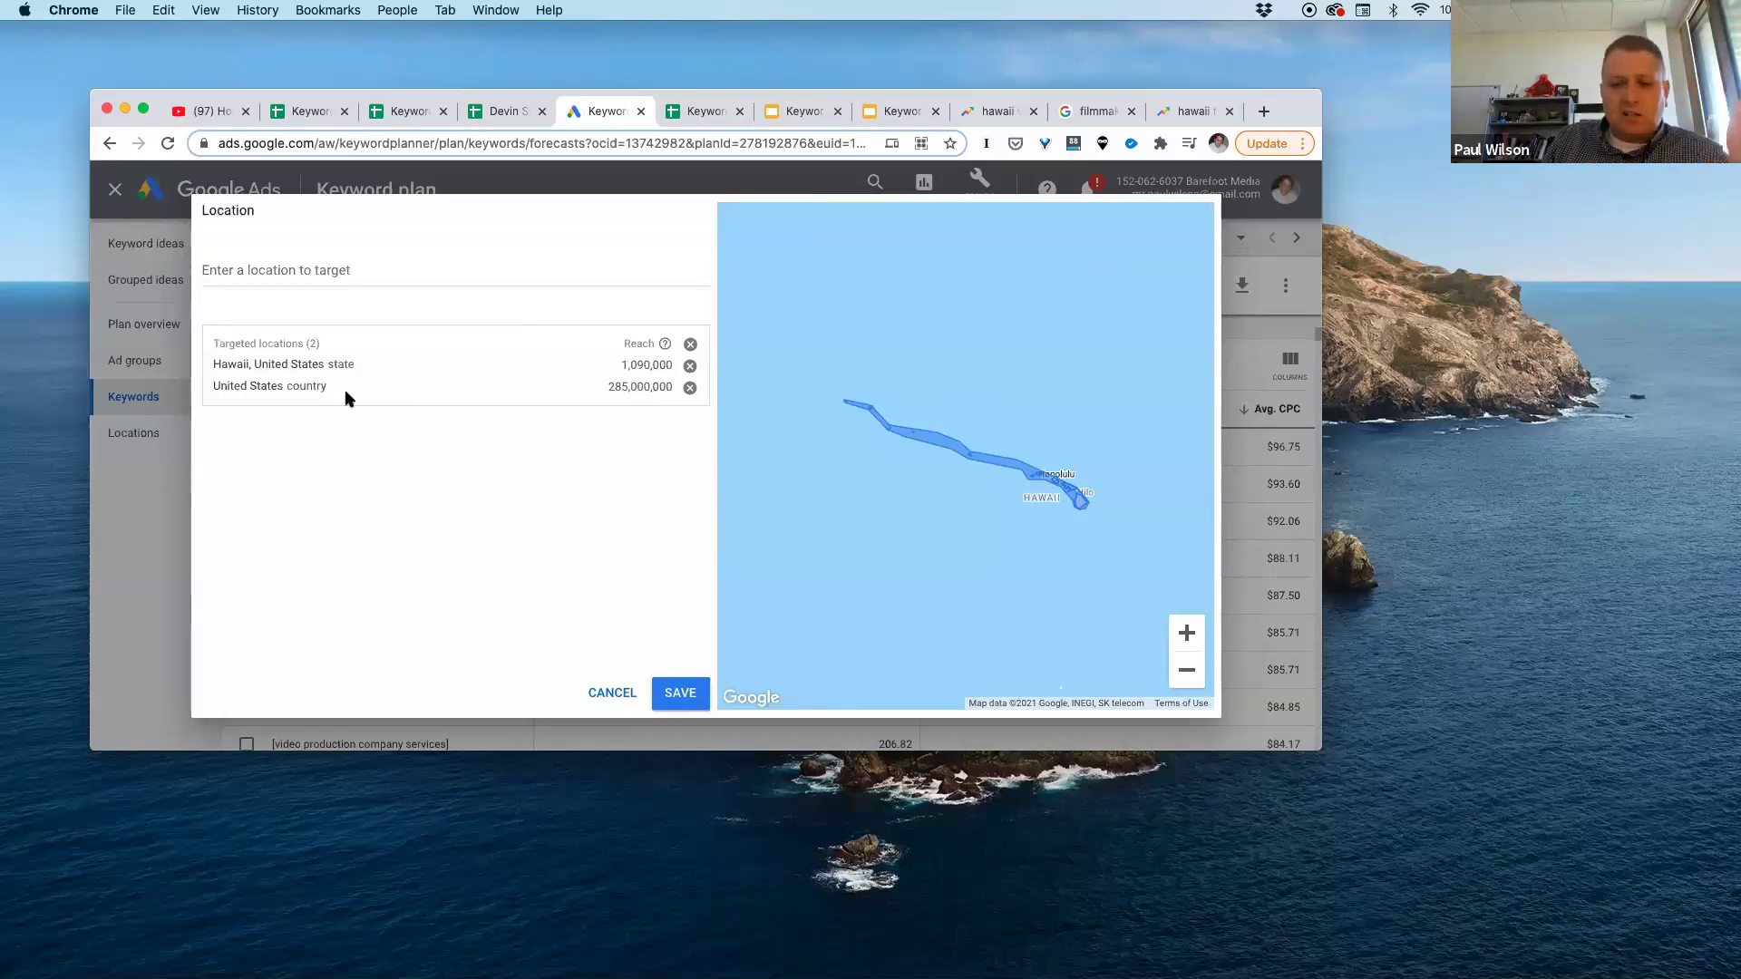
left_click(681, 698)
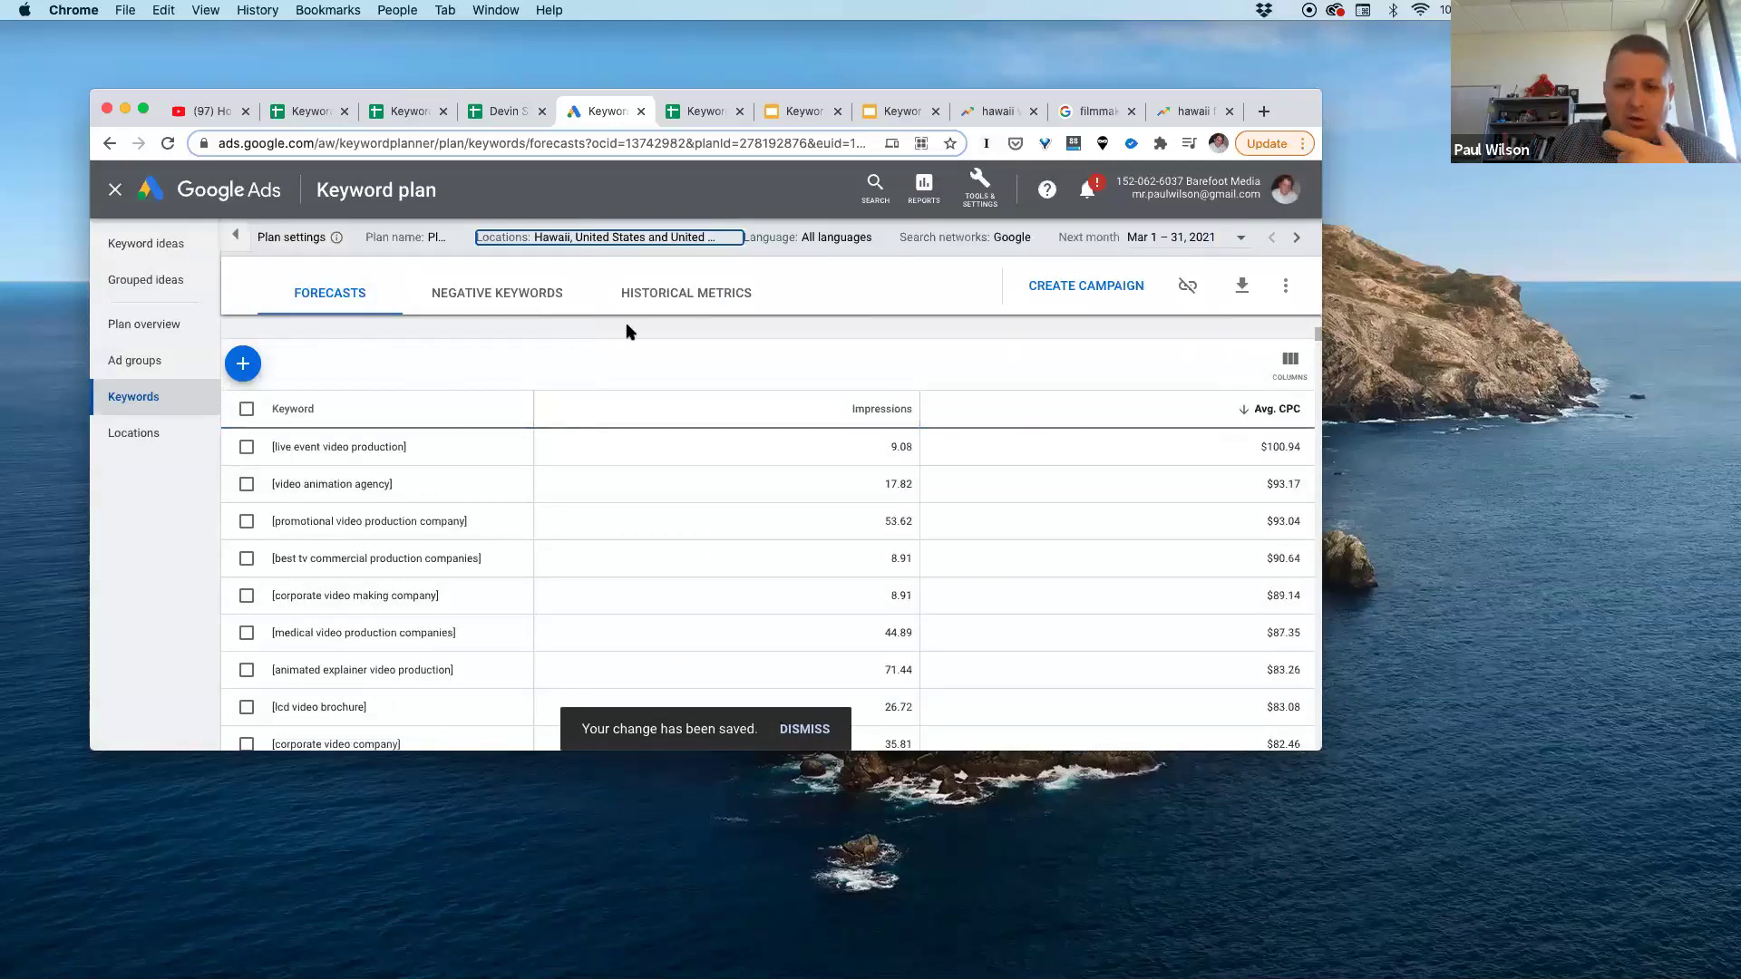
scroll(670, 393, "up", 3)
scroll(670, 393, "up", 3)
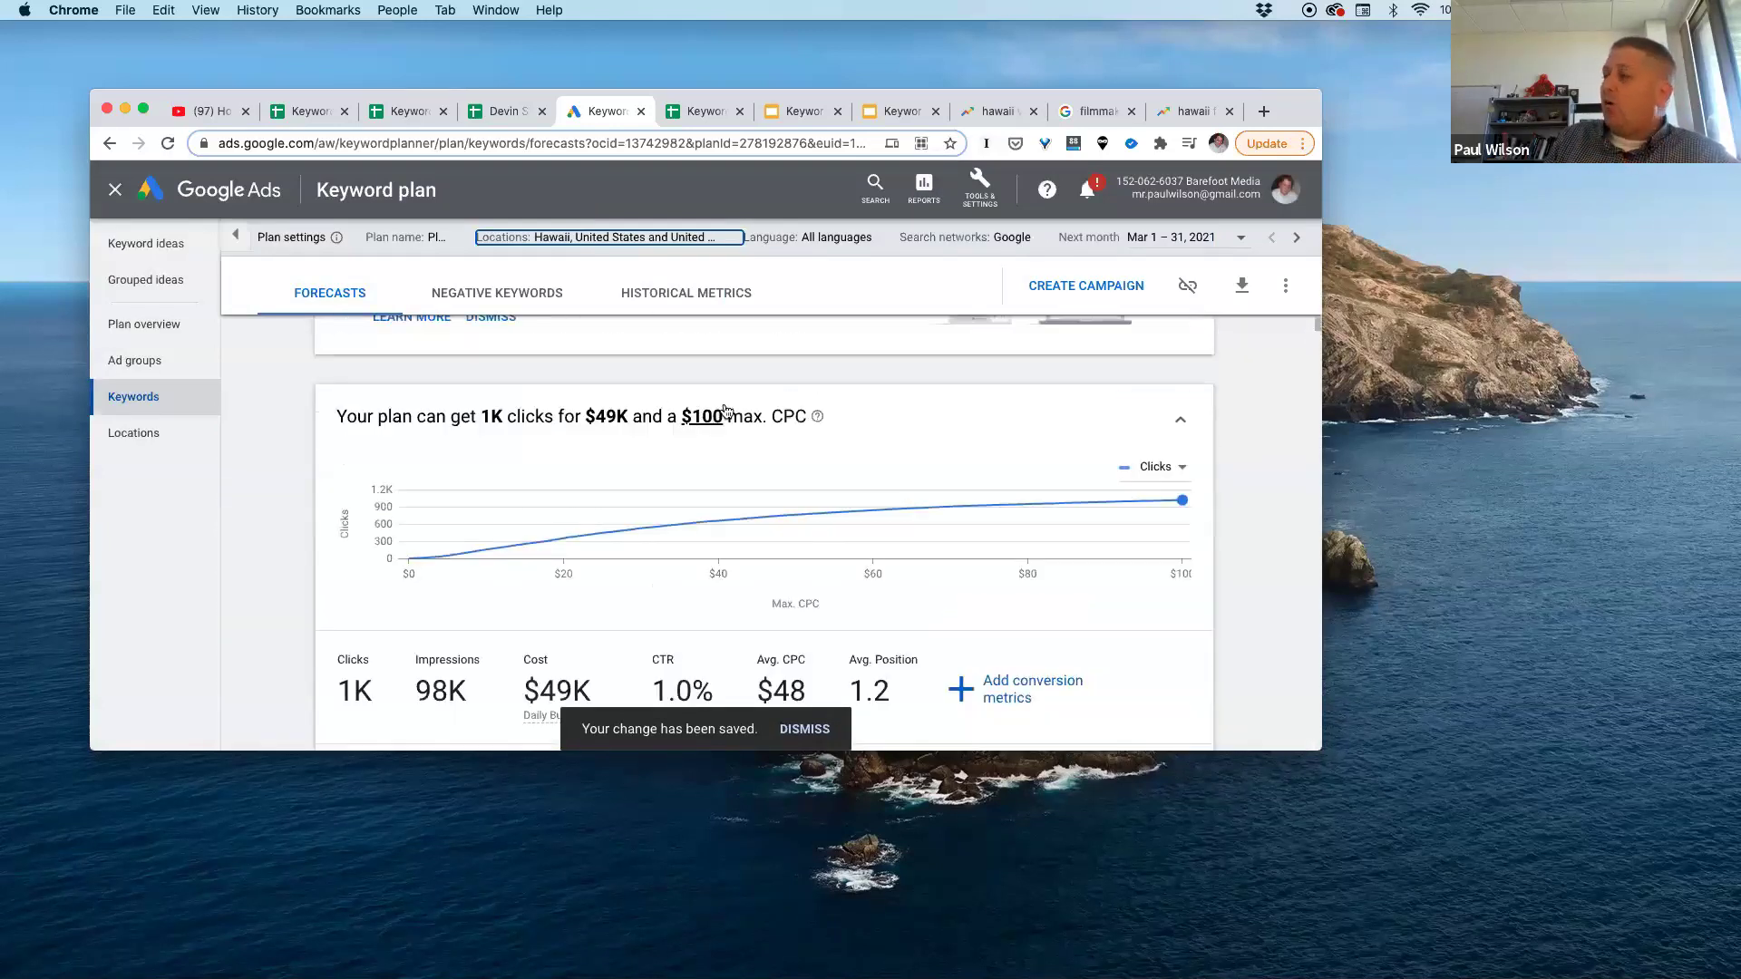